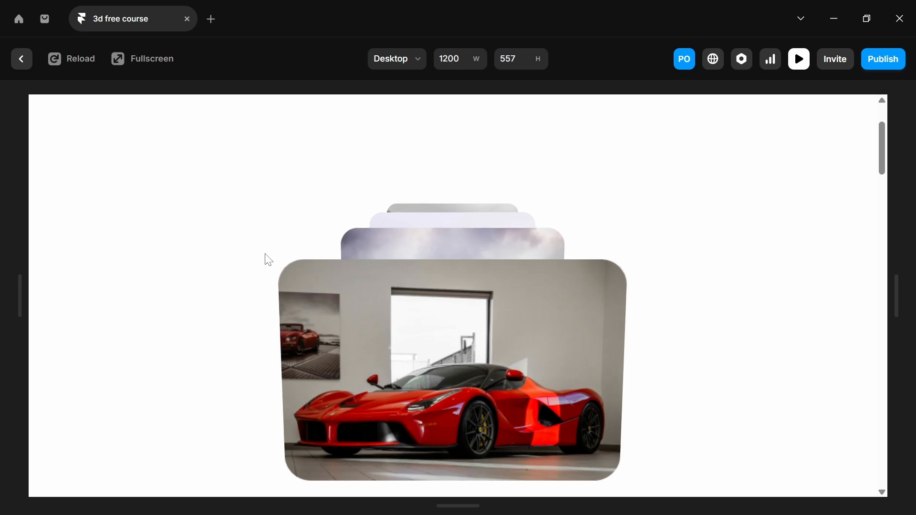
- Examine the scroll animation of the stacked 3D car image cards in the preview, then return to the canvas
scroll(268, 260, "up", 2)
scroll(269, 260, "up", 8)
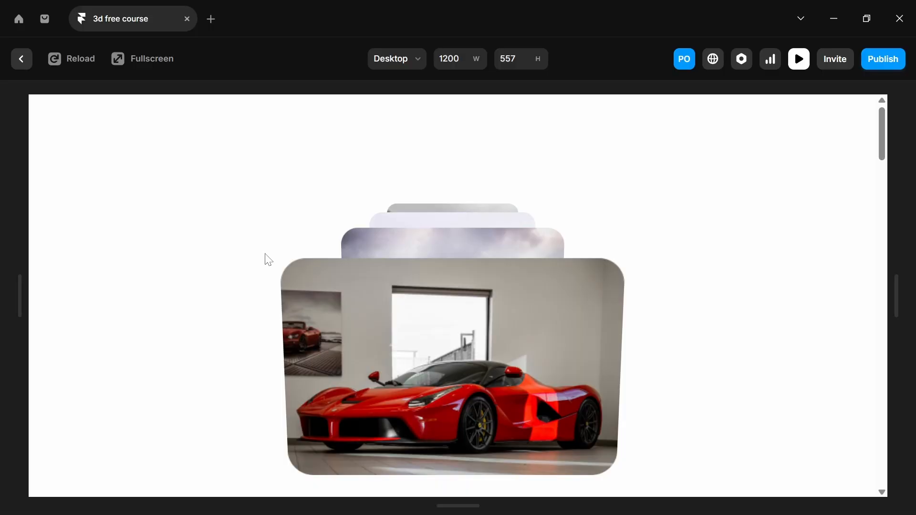
scroll(269, 260, "down", 10)
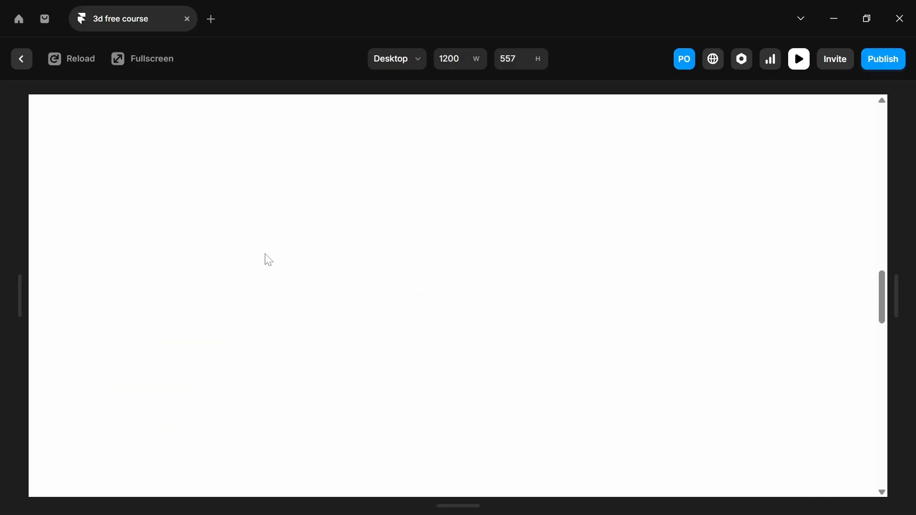
scroll(269, 260, "up", 10)
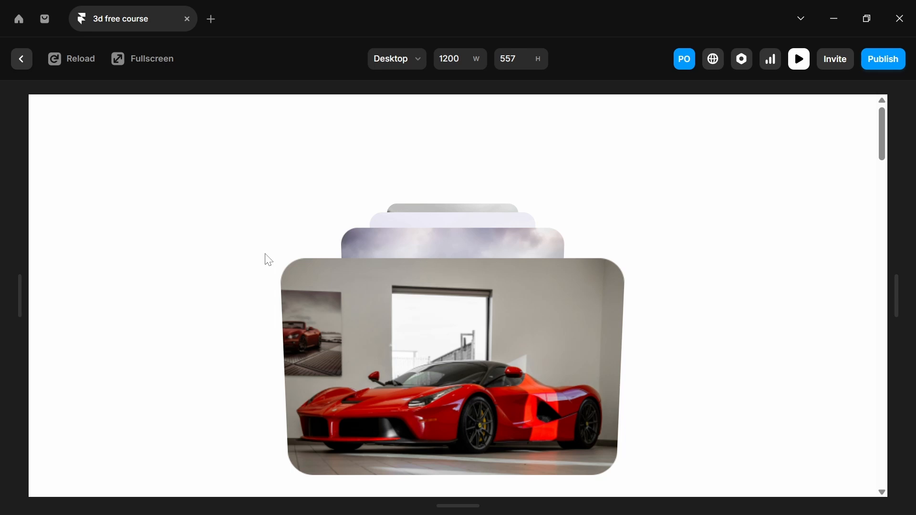
scroll(503, 285, "down", 5)
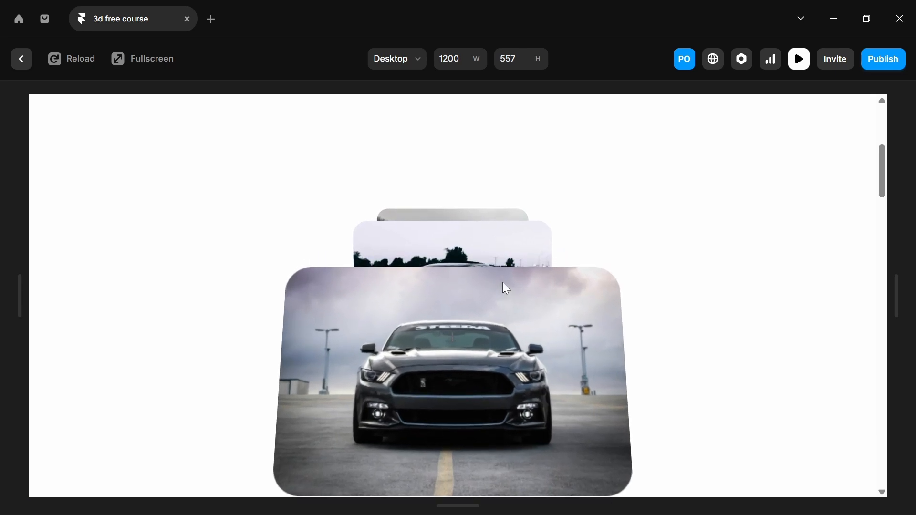
scroll(502, 282, "down", 6)
scroll(502, 282, "up", 5)
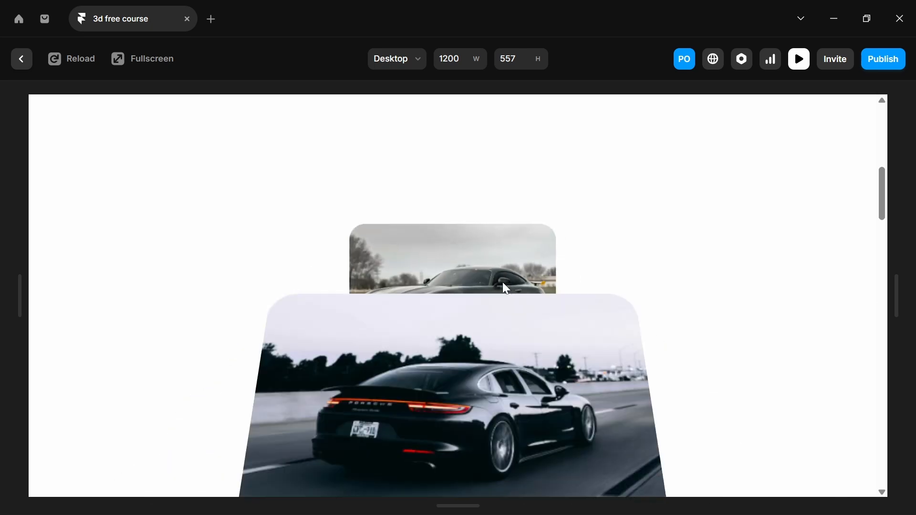
scroll(505, 288, "up", 5)
key("Escape")
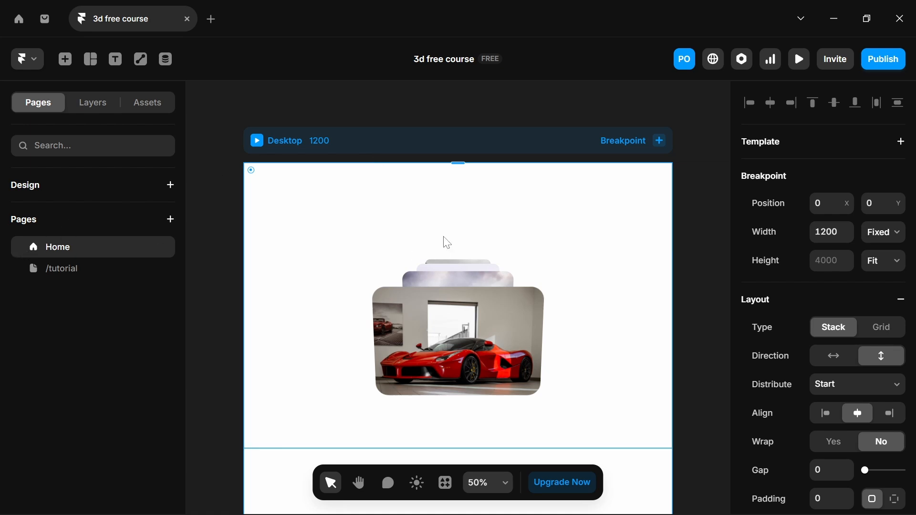
- On the /tutorial page, give the Desktop breakpoint a vertical stack layout with a gap of 0
left_click(49, 273)
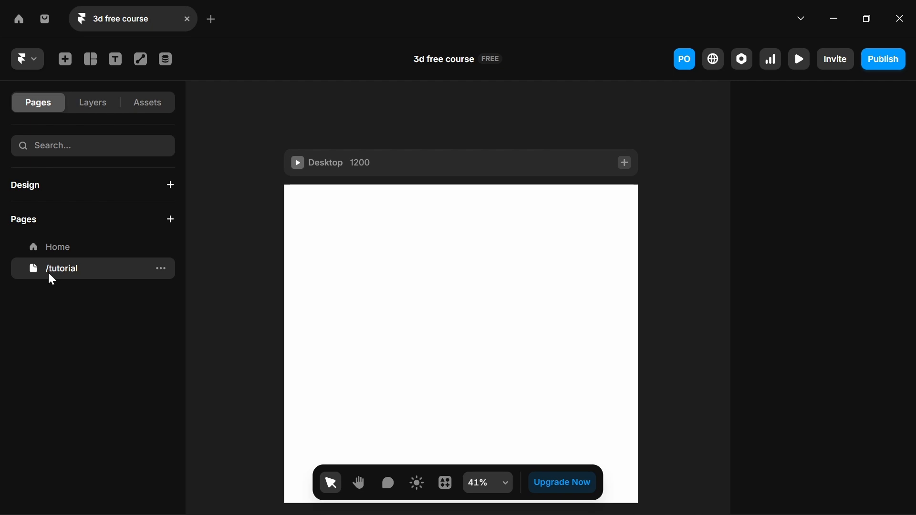
left_click(442, 162)
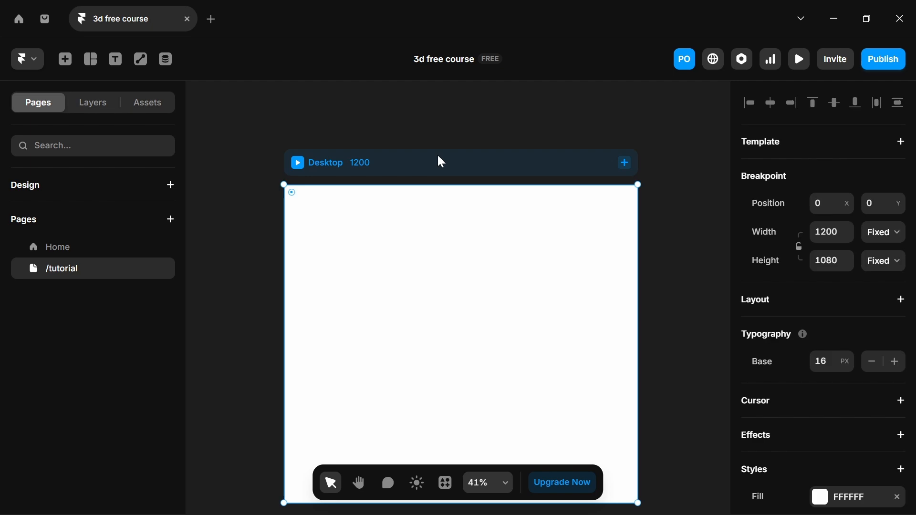
scroll(443, 162, "down", 1)
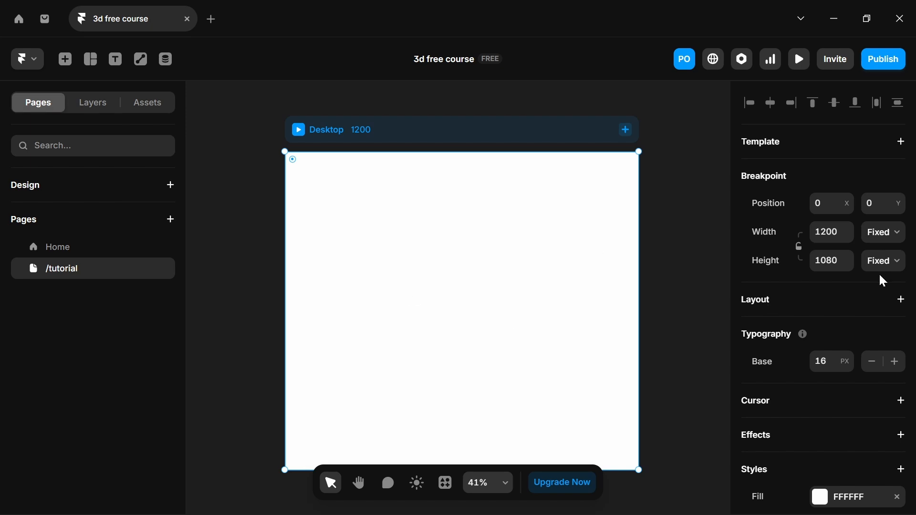
left_click(902, 300)
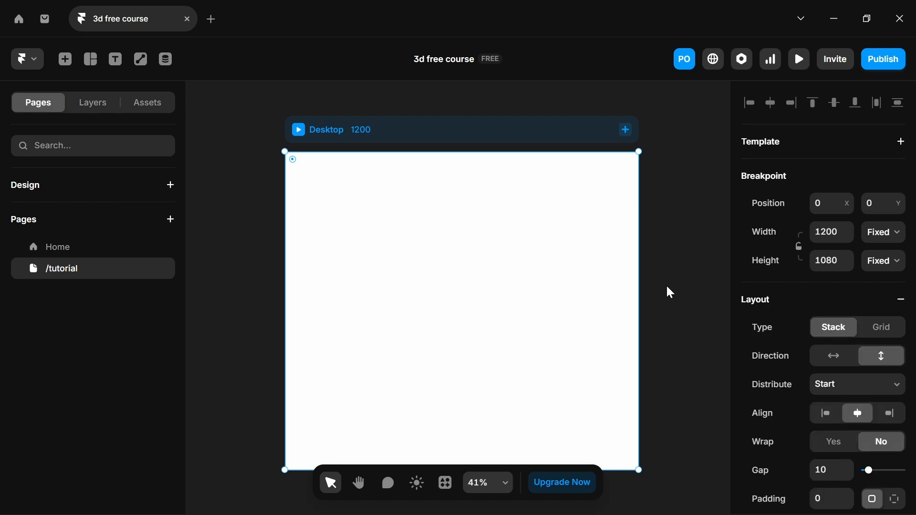
scroll(792, 416, "down", 3)
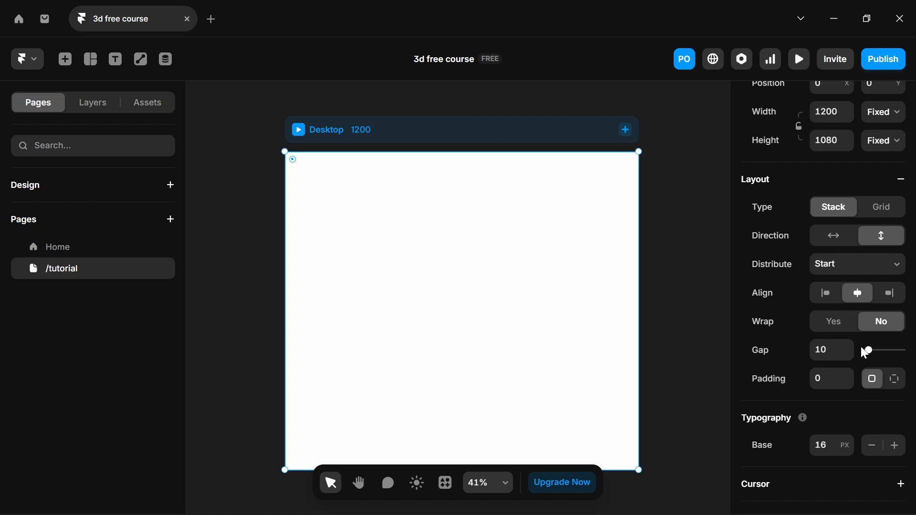
left_click_drag(868, 352, 782, 342)
- Draw a frame inside the Desktop breakpoint and set its width to Fill and its height to 4000
key("f")
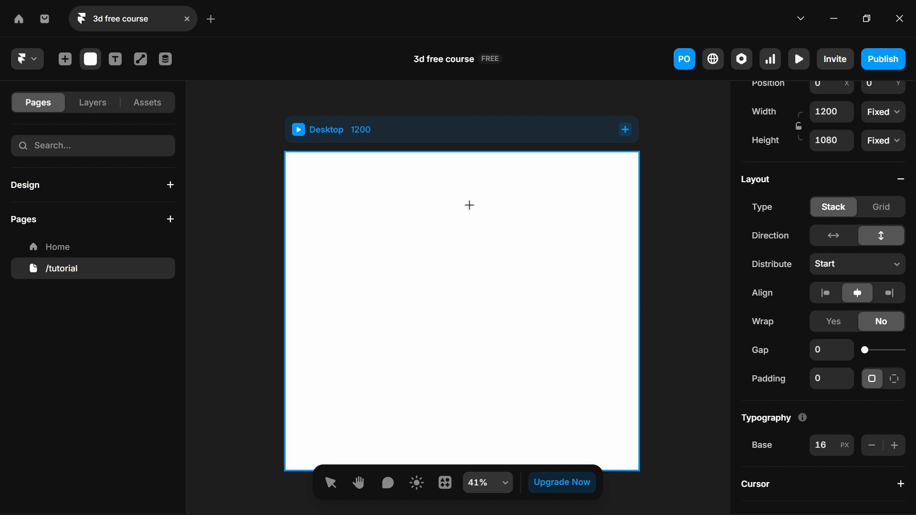
left_click_drag(326, 196, 326, 195)
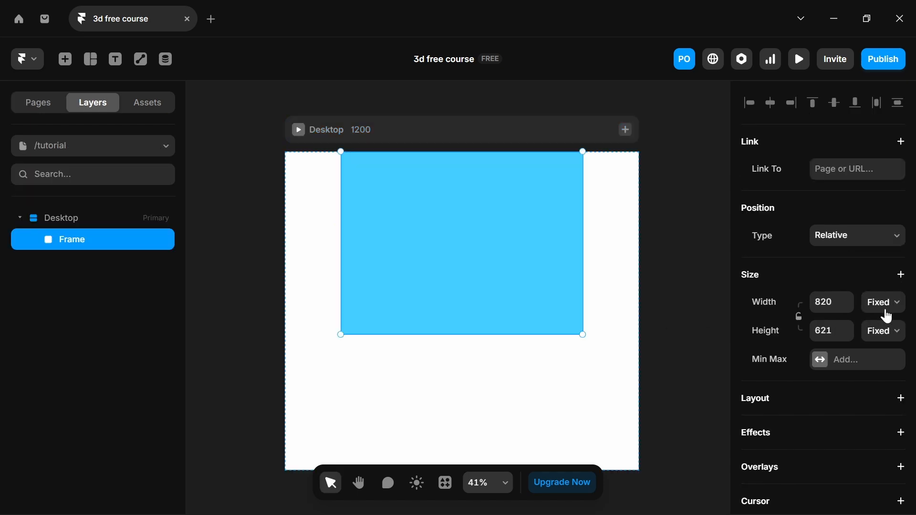
left_click(884, 302)
left_click(892, 362)
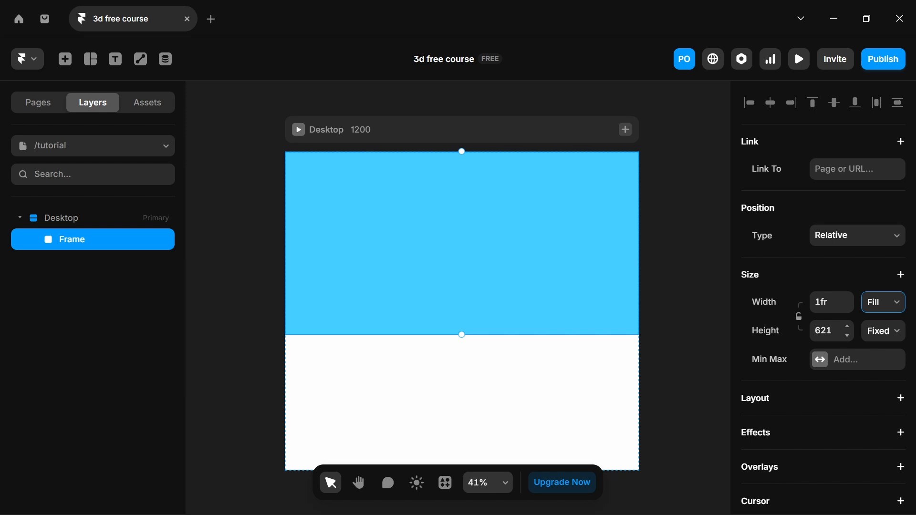
left_click(824, 331)
type("4000")
key("Return")
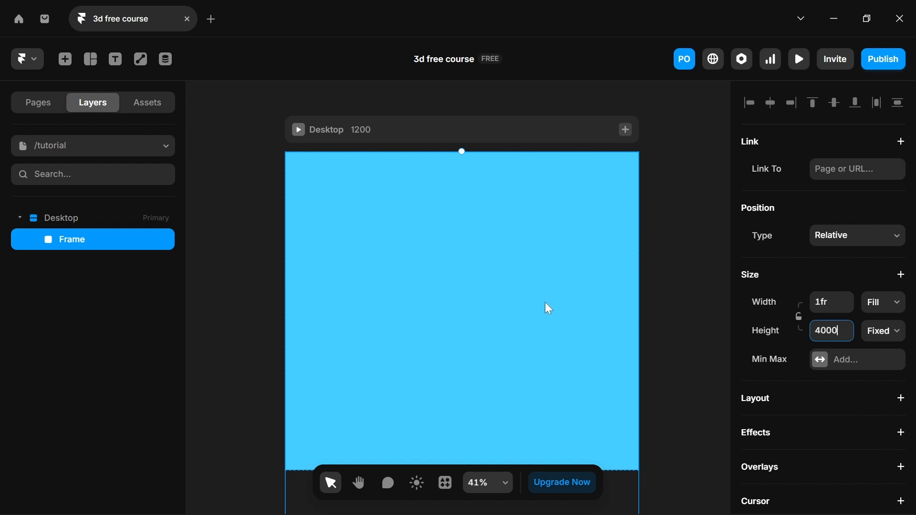
- Add a vertical stack layout to the new frame and set its distribution to Start
left_click(901, 399)
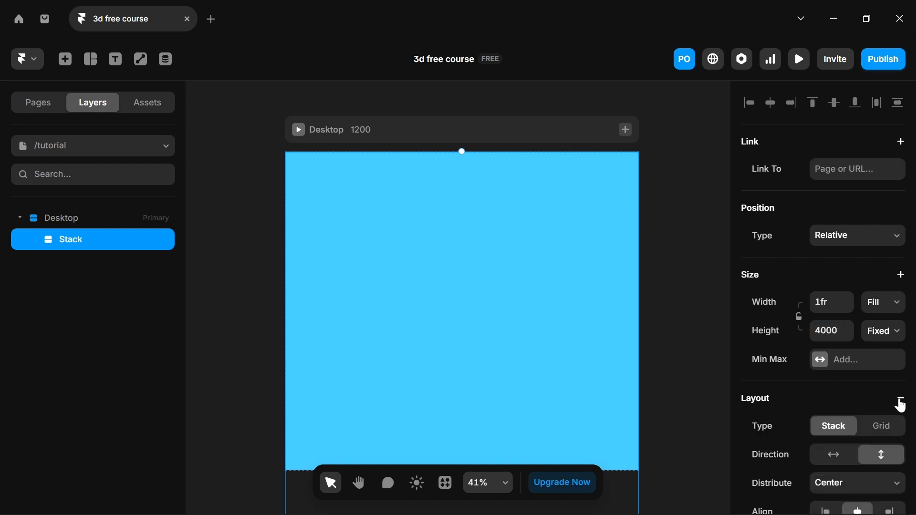
scroll(893, 387, "down", 5)
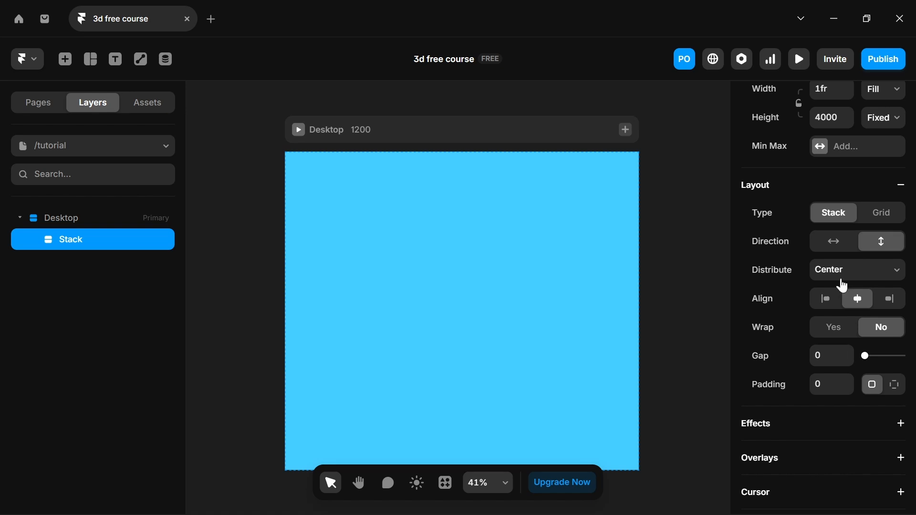
left_click(839, 276)
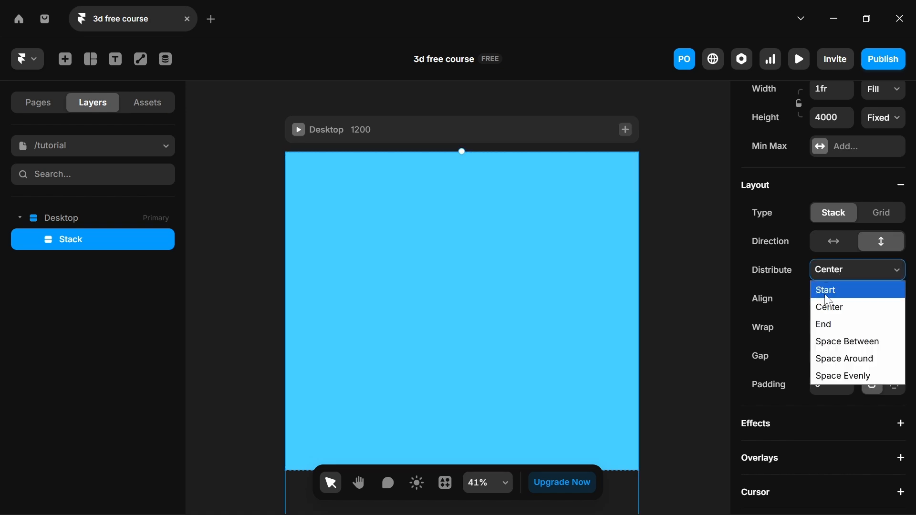
left_click(827, 295)
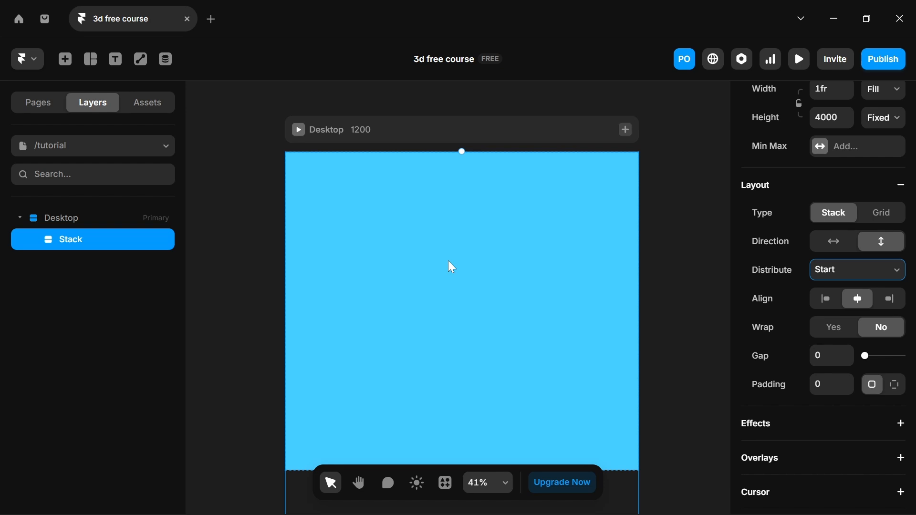
- Set the Desktop breakpoint's height to Fit Content
scroll(453, 267, "down", 3)
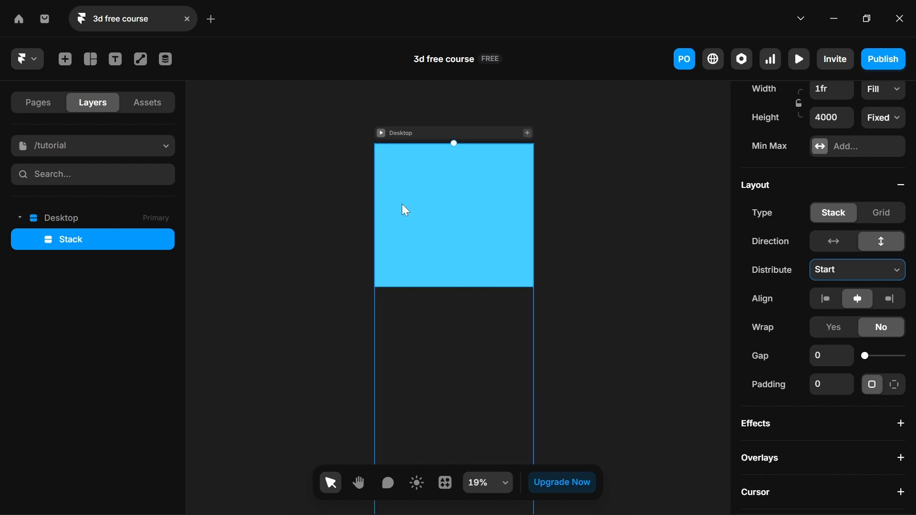
scroll(435, 235, "up", 2)
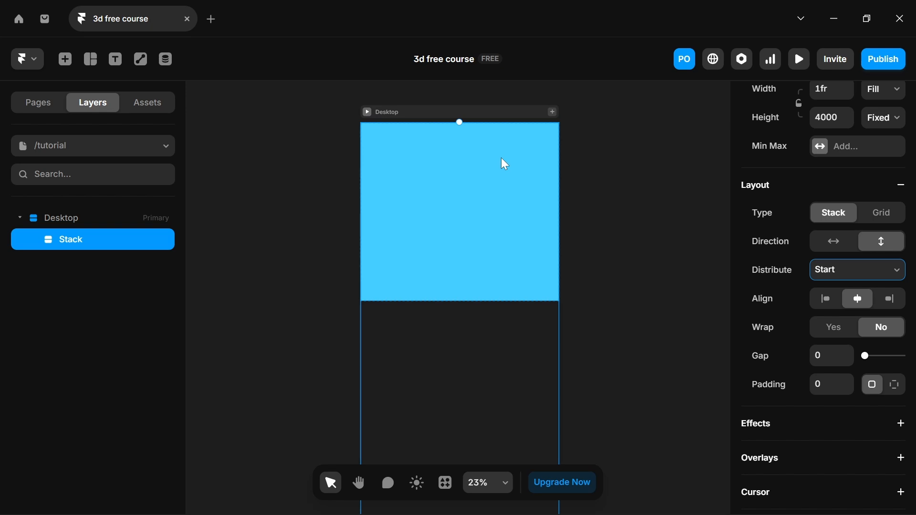
left_click(99, 220)
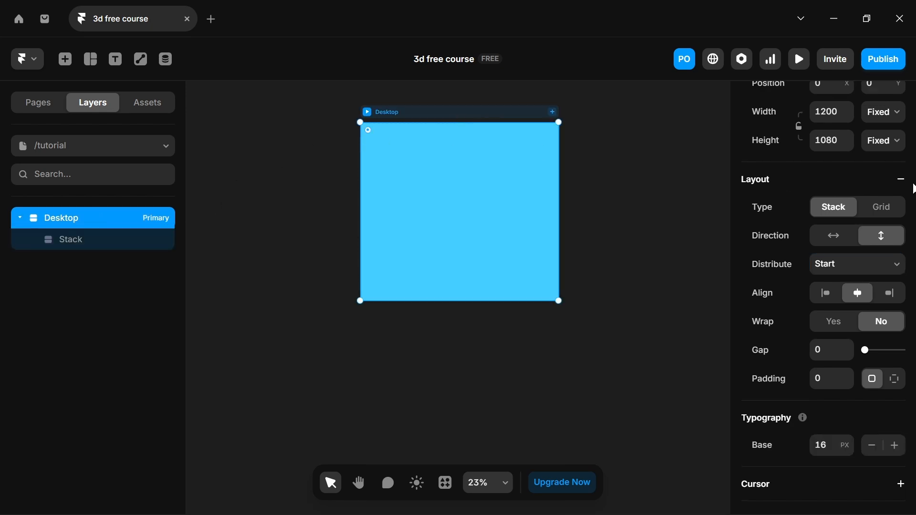
scroll(915, 188, "up", 3)
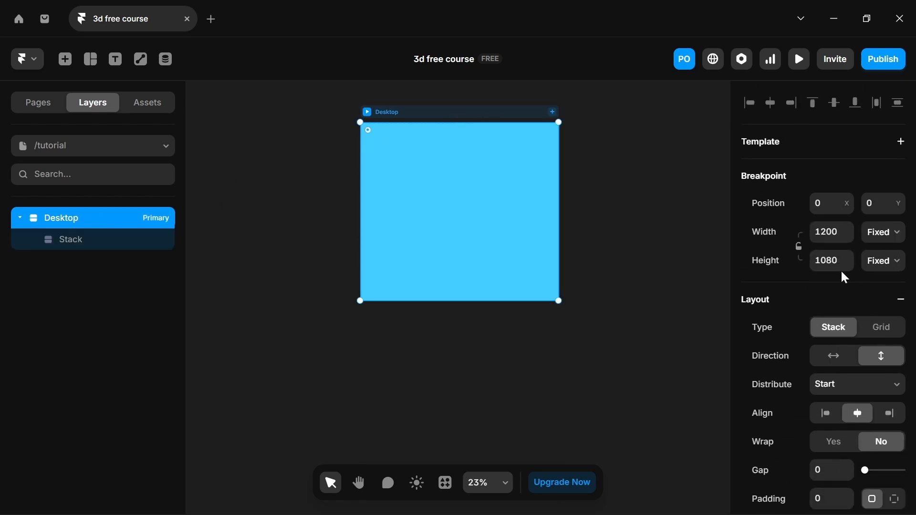
left_click(896, 264)
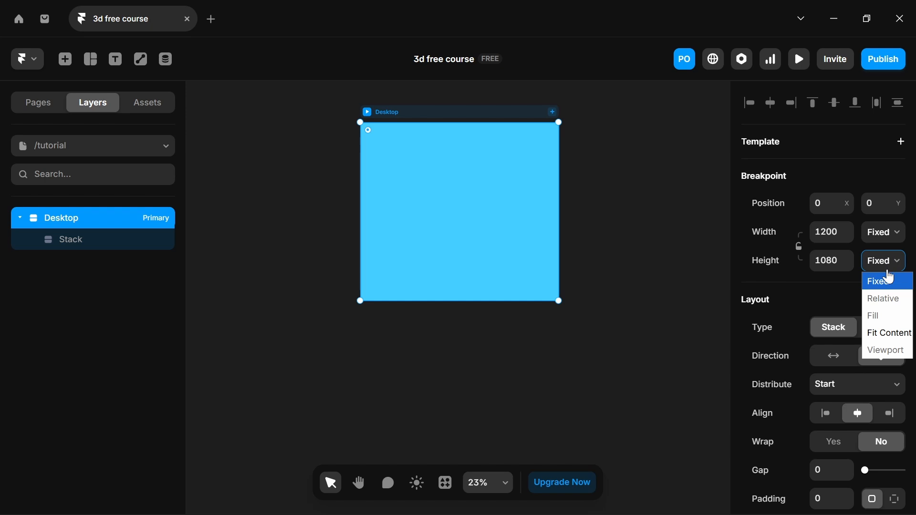
left_click(894, 341)
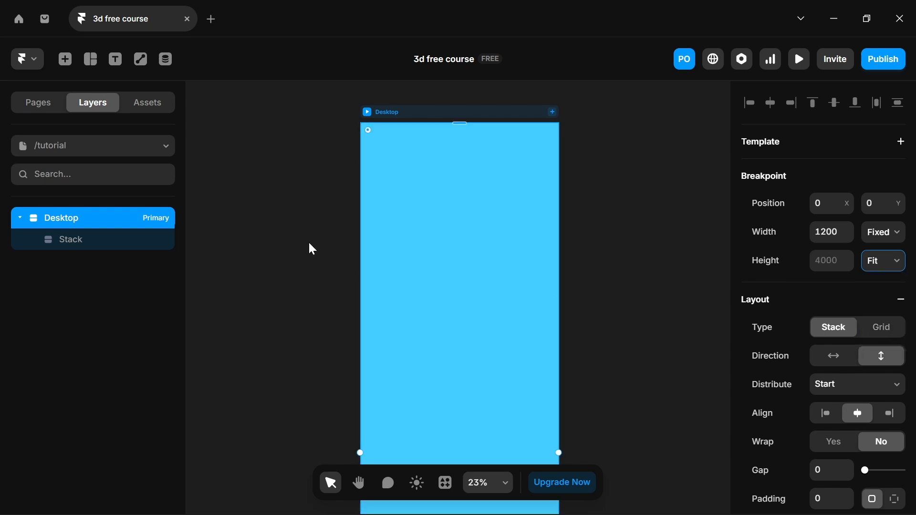
- Try a height of 500 on the stack inside Desktop, then restore its height to 4000
scroll(309, 248, "down", 2)
scroll(313, 249, "down", 3)
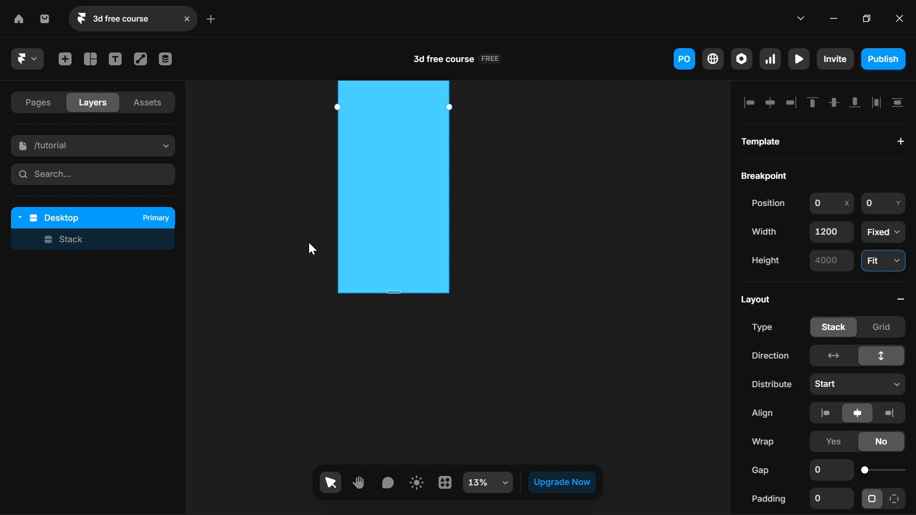
scroll(313, 248, "up", 5)
left_click(201, 239)
left_click(90, 247)
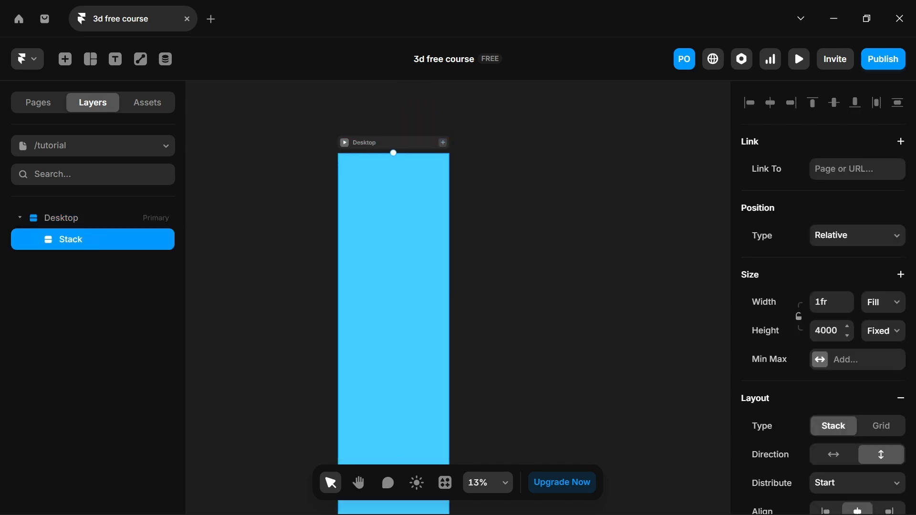
left_click(826, 331)
type("500")
mouse_move(193, 513)
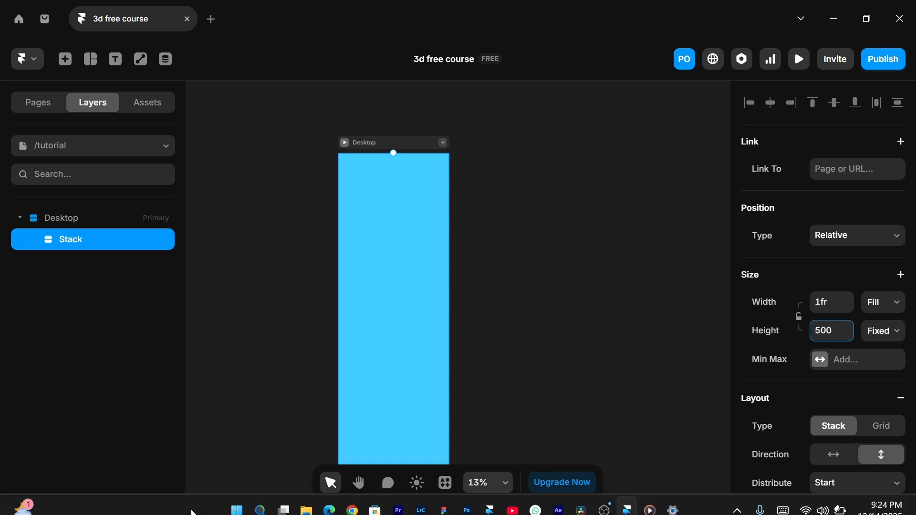
key("Return")
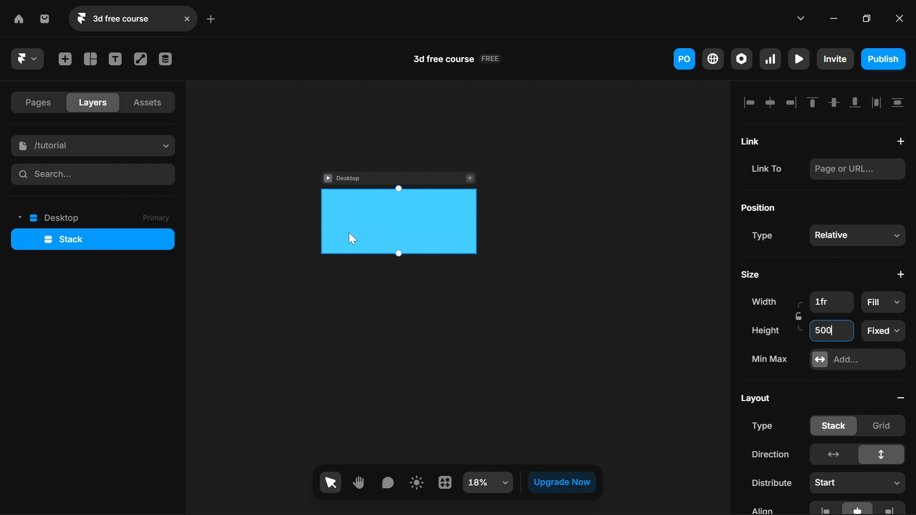
type("0")
left_click(563, 184)
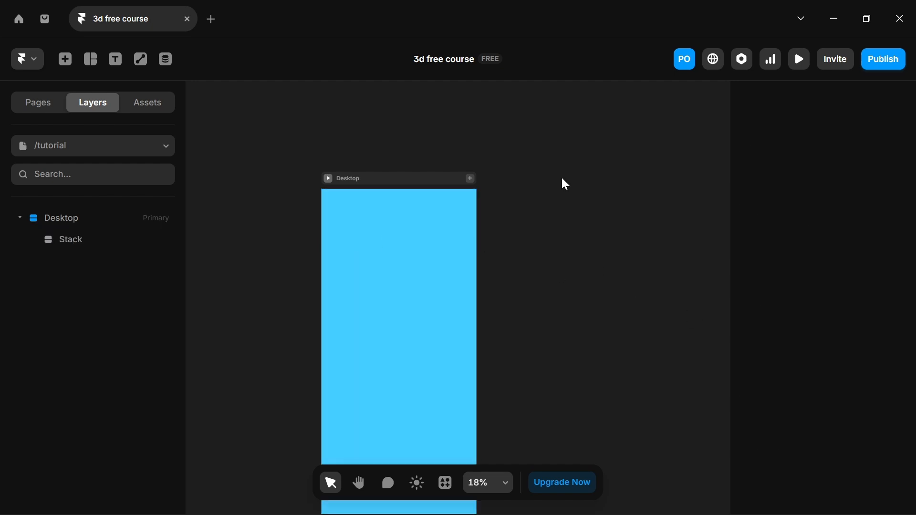
- Rename the stack inside Desktop as "main section" and remove its fill
double_click(90, 244)
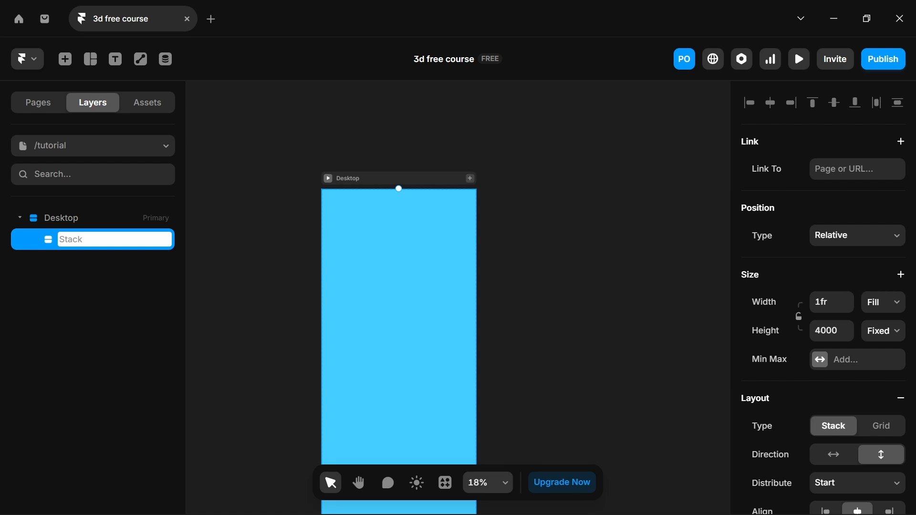
type("main s")
type("ection")
key("Return")
scroll(880, 298, "down", 8)
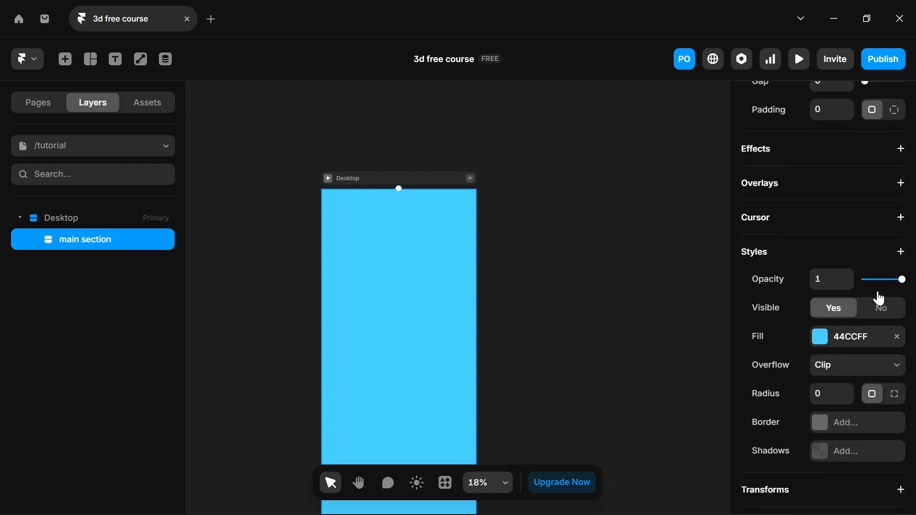
left_click(898, 326)
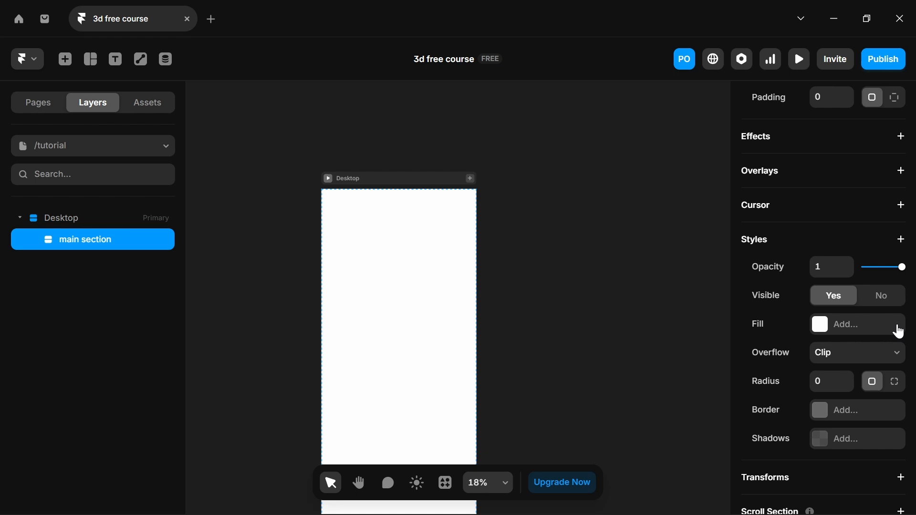
scroll(571, 243, "down", 3)
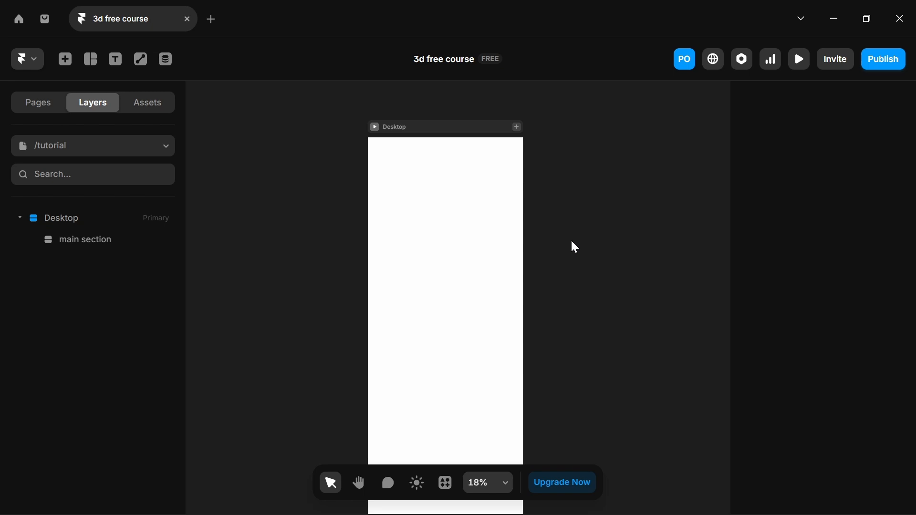
- Review the finished card stack on the Home page and return to the /tutorial page's layers
left_click(51, 110)
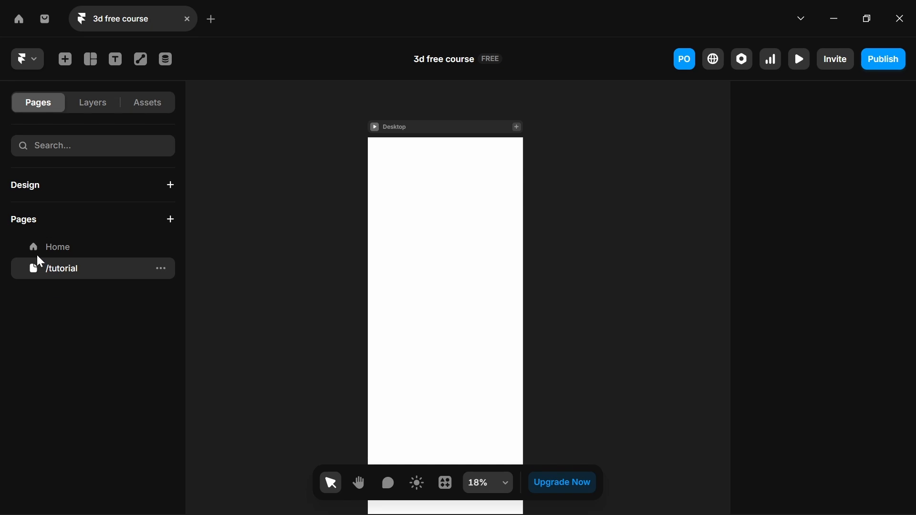
left_click(49, 247)
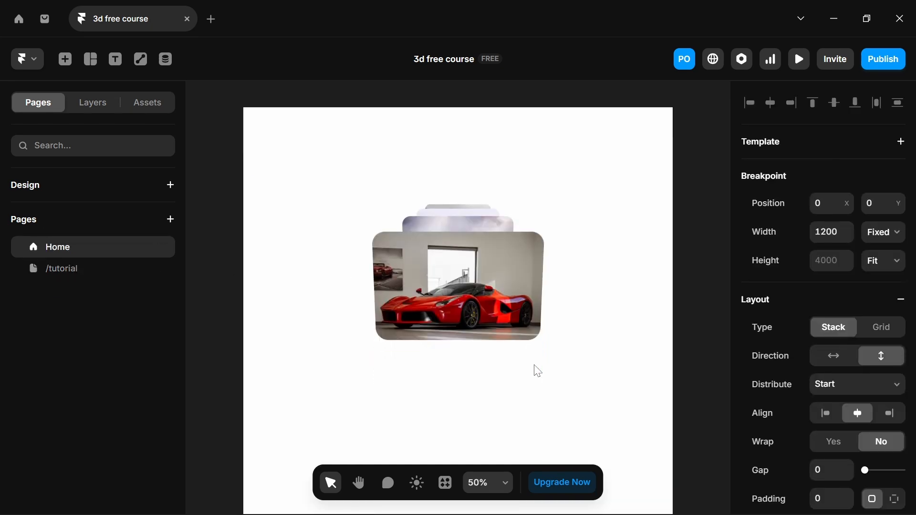
scroll(538, 371, "down", 3)
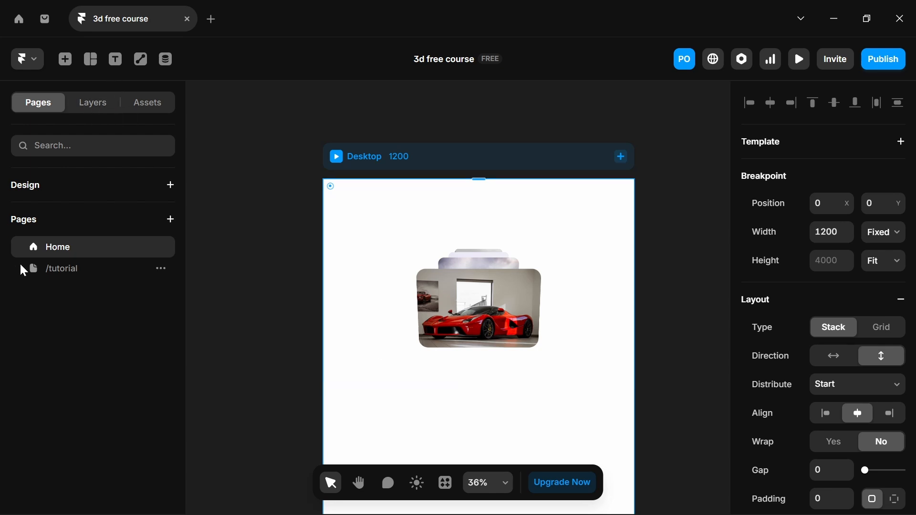
left_click(37, 272)
left_click(93, 111)
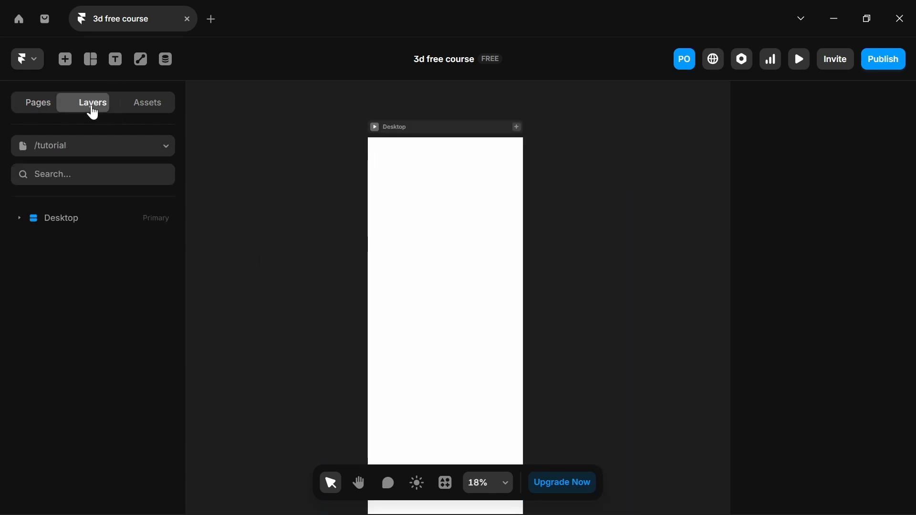
- Draw a frame about 1030 by 1024 inside main section and set its width to Fill
left_click(56, 220)
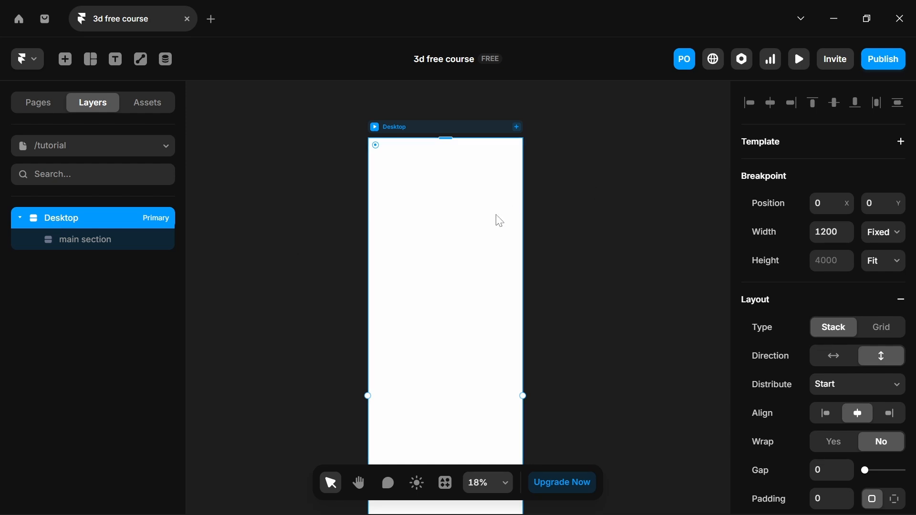
key("f")
left_click_drag(384, 169, 519, 307)
left_click(884, 310)
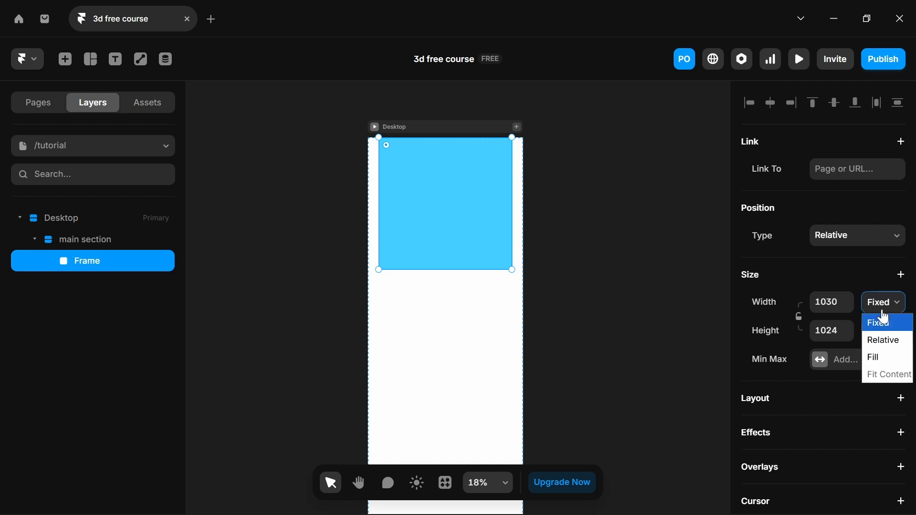
left_click(884, 358)
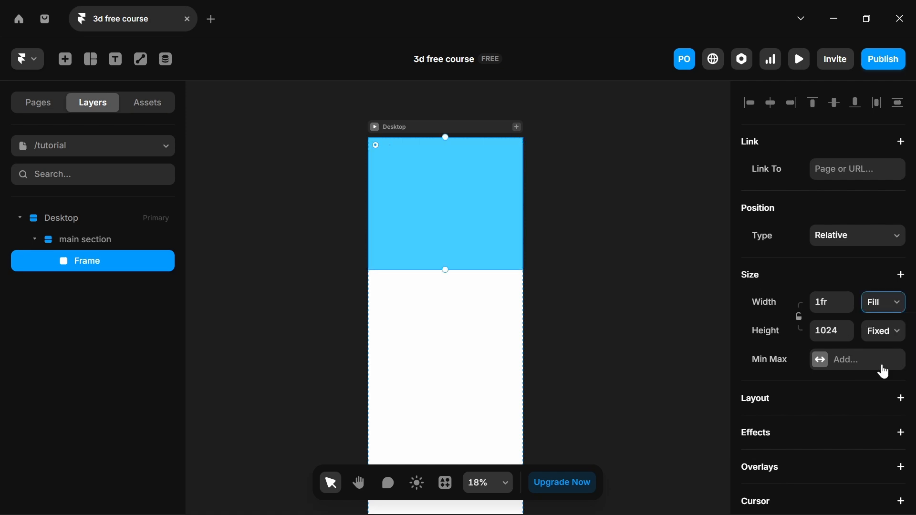
- Set the height of the new frame inside main section to 3000
left_click(828, 331)
left_click_drag(839, 332, 731, 335)
type("3000")
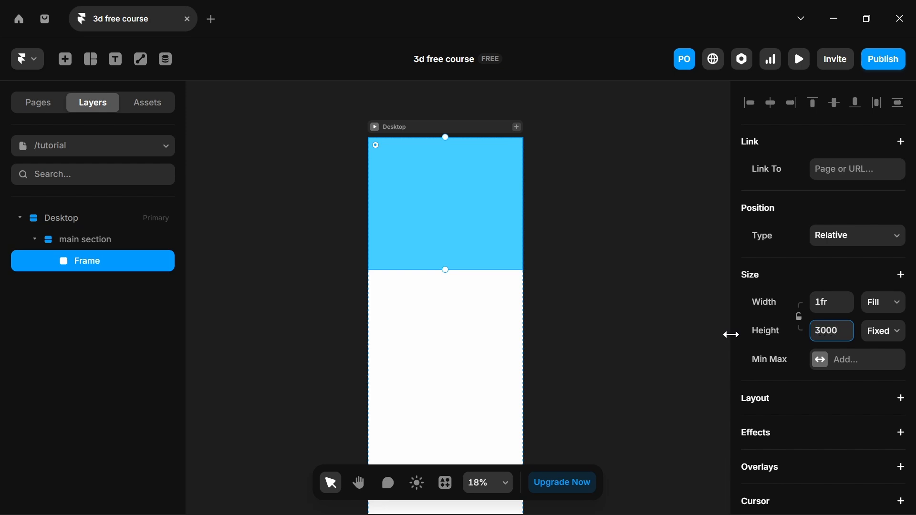
key("Return")
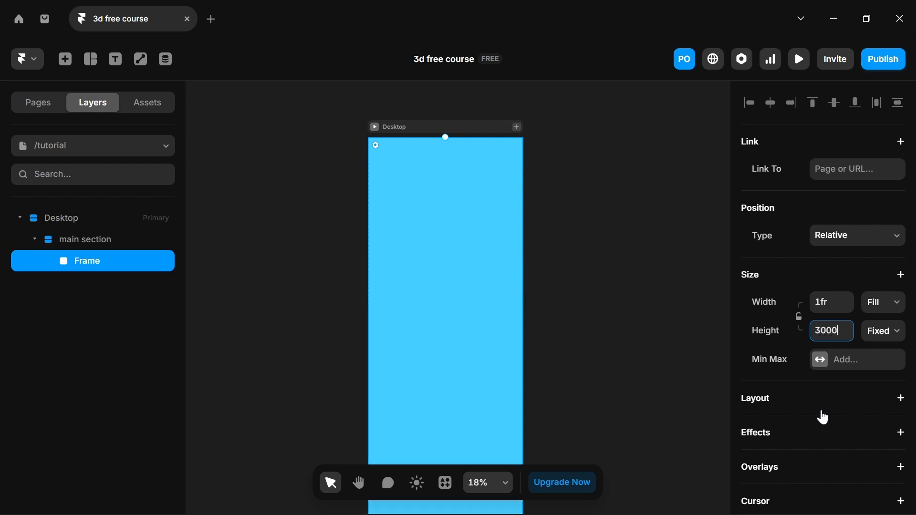
- Add a vertical stack layout to the 3000-high frame with gap 0 and distribution set to Start
left_click(777, 403)
scroll(778, 413, "down", 4)
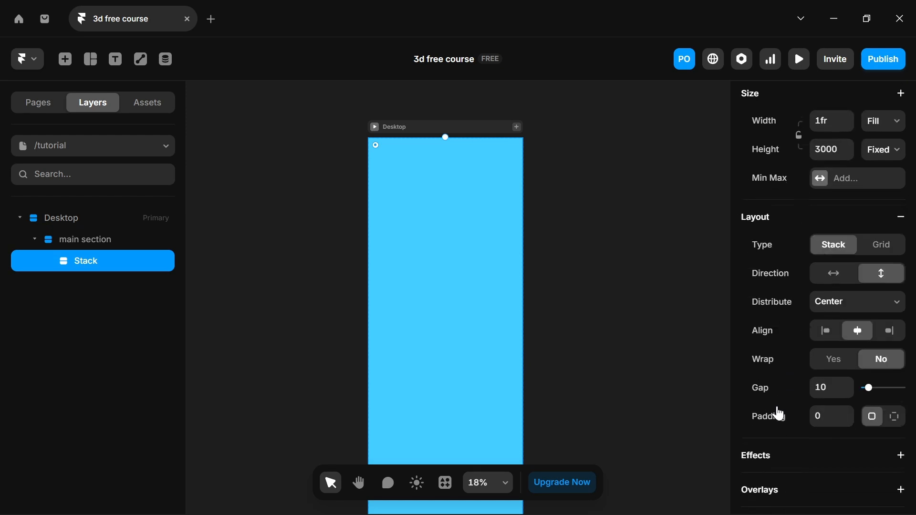
left_click_drag(873, 377, 876, 378)
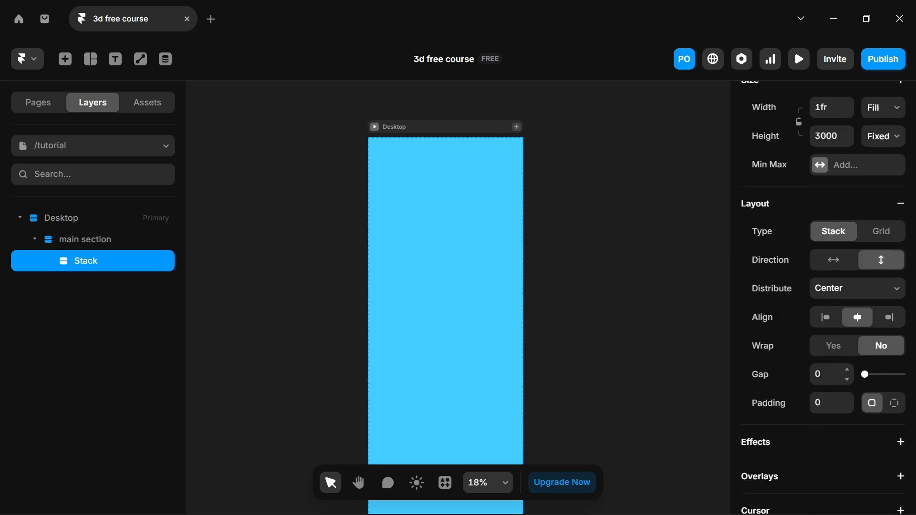
left_click(827, 297)
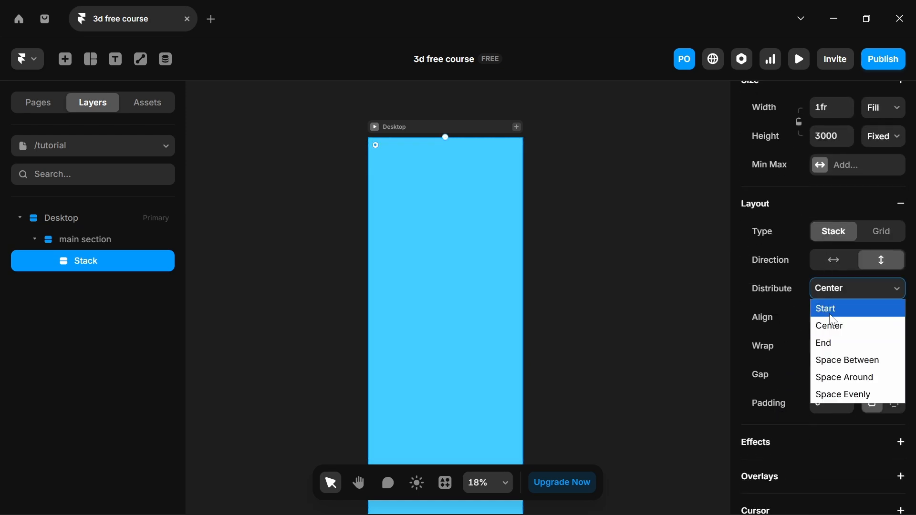
left_click(828, 309)
- Remove the fill from the stack inside main section and rename it "hero section"
scroll(828, 345, "down", 5)
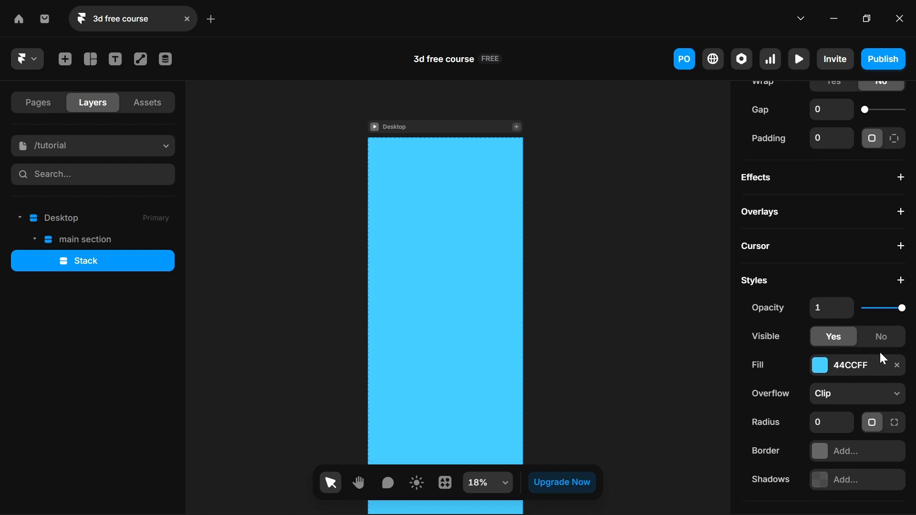
left_click(897, 367)
key("ctrl+r")
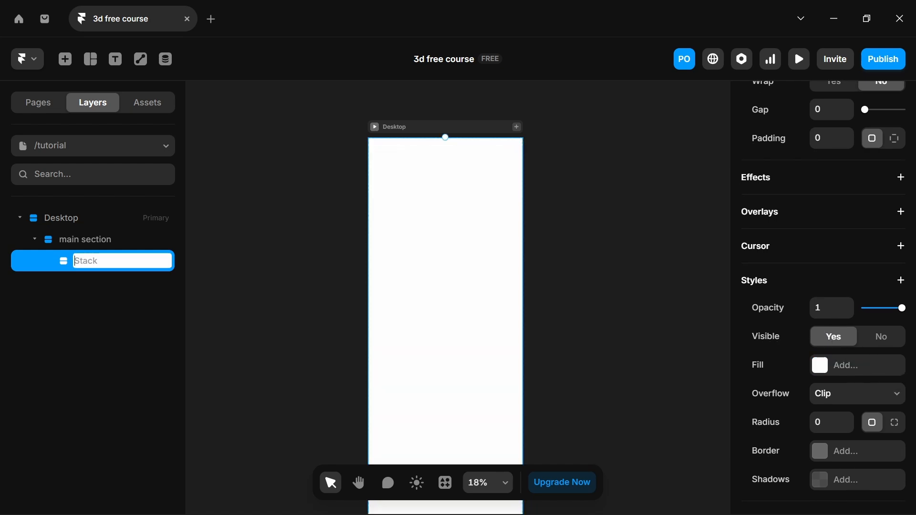
type("hero section")
key("Return")
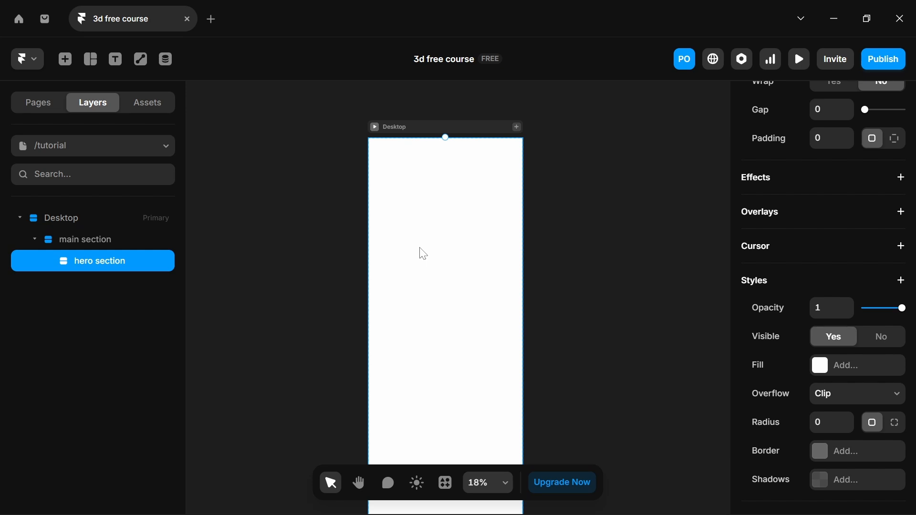
- Preview the Home page's card animation by scrolling through it, and return to the /tutorial page
left_click(40, 104)
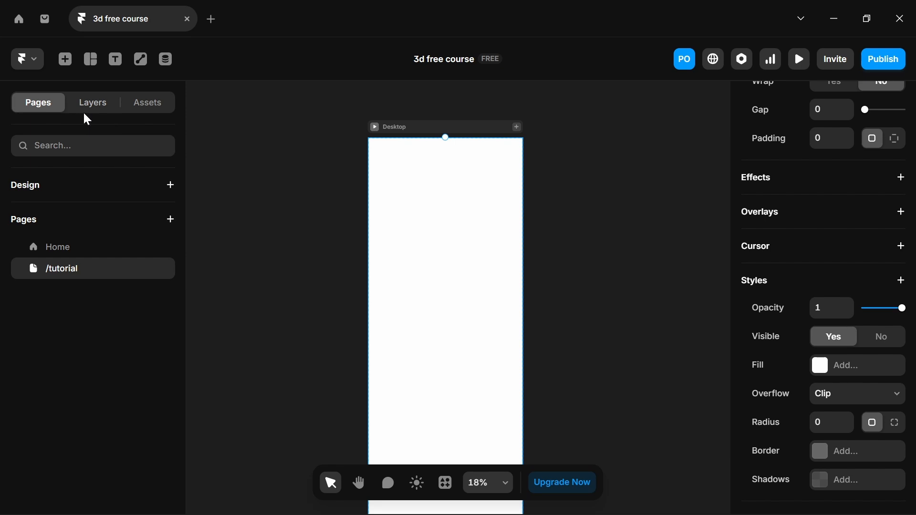
left_click(45, 246)
left_click(337, 157)
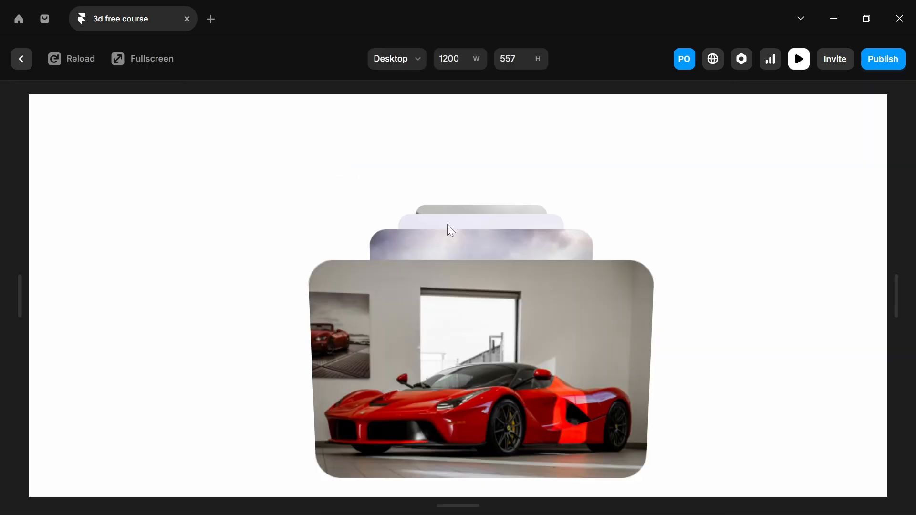
scroll(469, 235, "down", 10)
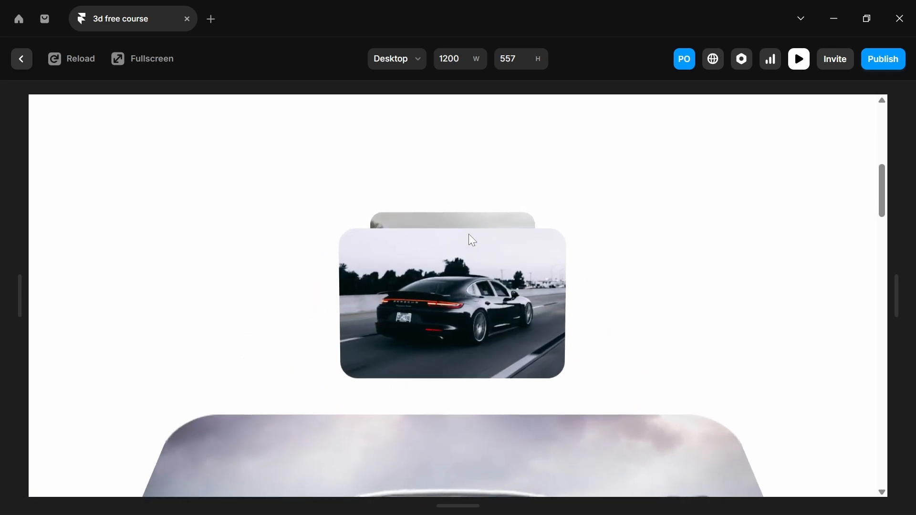
scroll(470, 235, "down", 5)
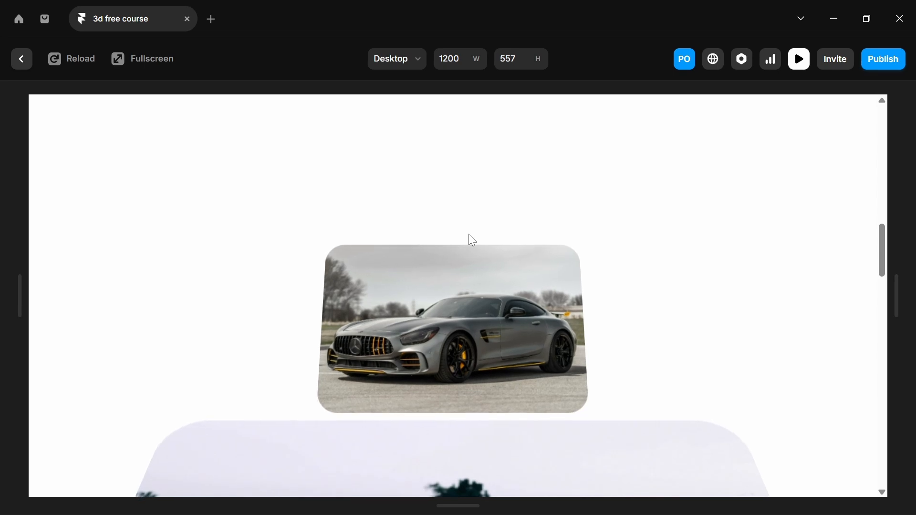
scroll(469, 235, "up", 5)
scroll(469, 235, "down", 5)
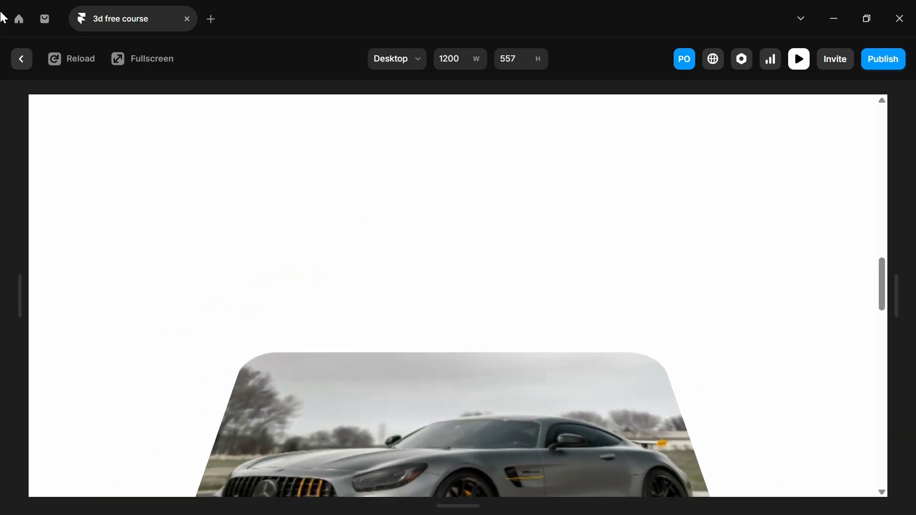
left_click(24, 58)
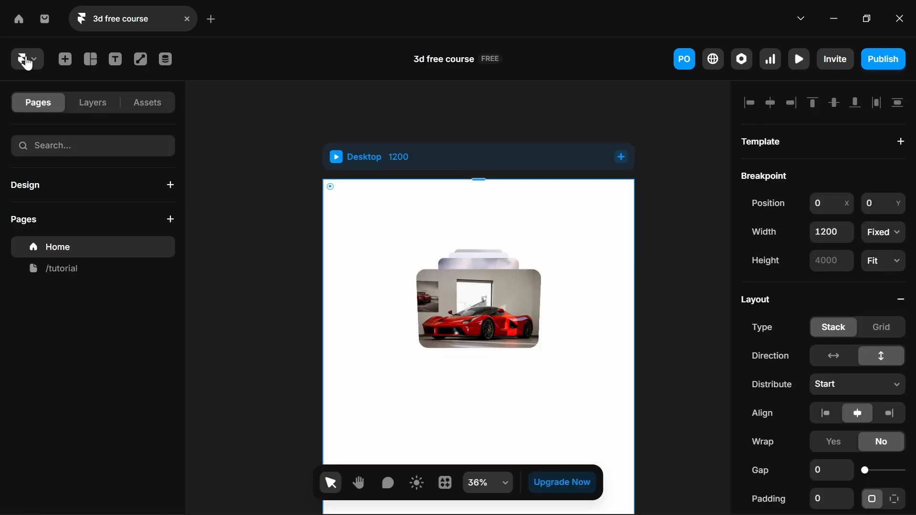
left_click(79, 281)
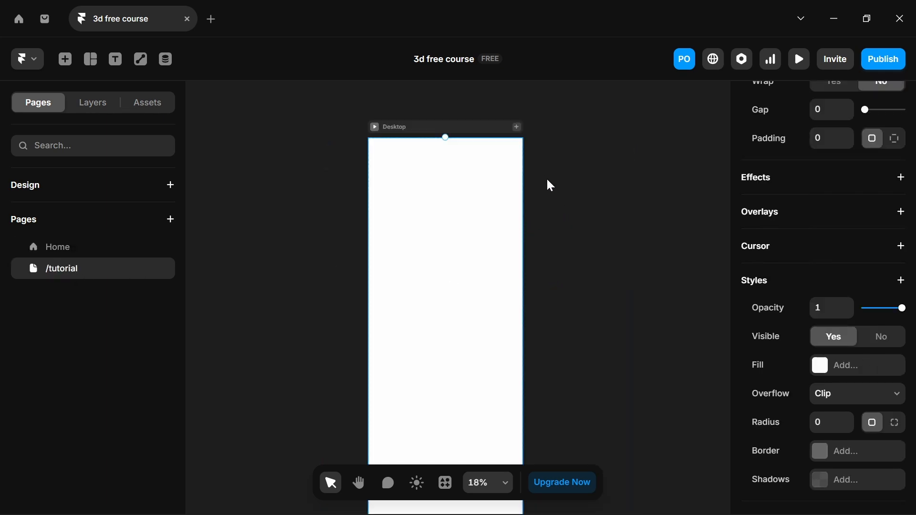
- Draw a frame about 1048 by 681 inside hero section and set its width to Fill
scroll(551, 186, "up", 3)
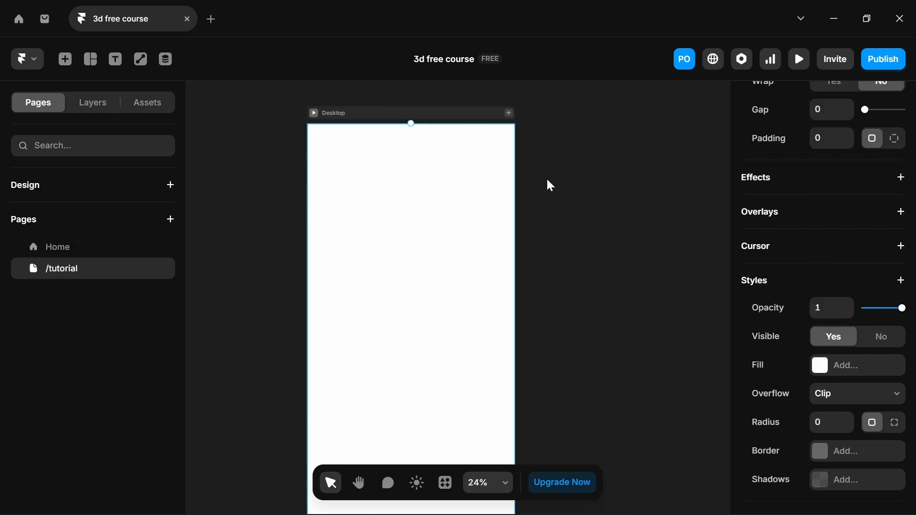
left_click(93, 102)
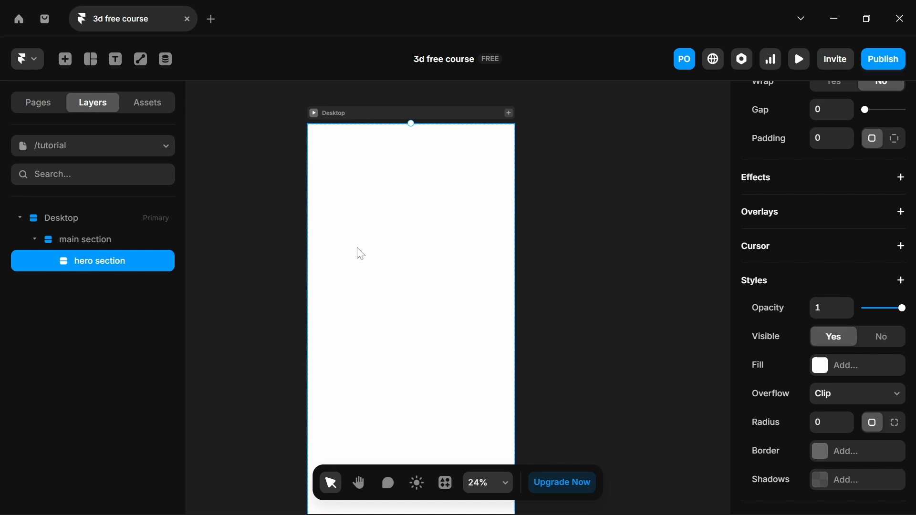
key("f")
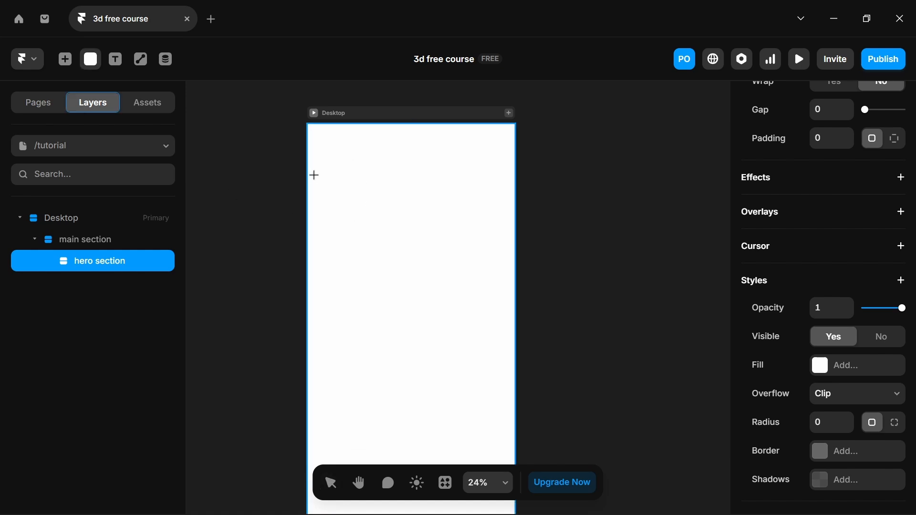
mouse_move(313, 176)
left_mouse_down()
mouse_move(398, 197)
mouse_move(497, 301)
left_mouse_up()
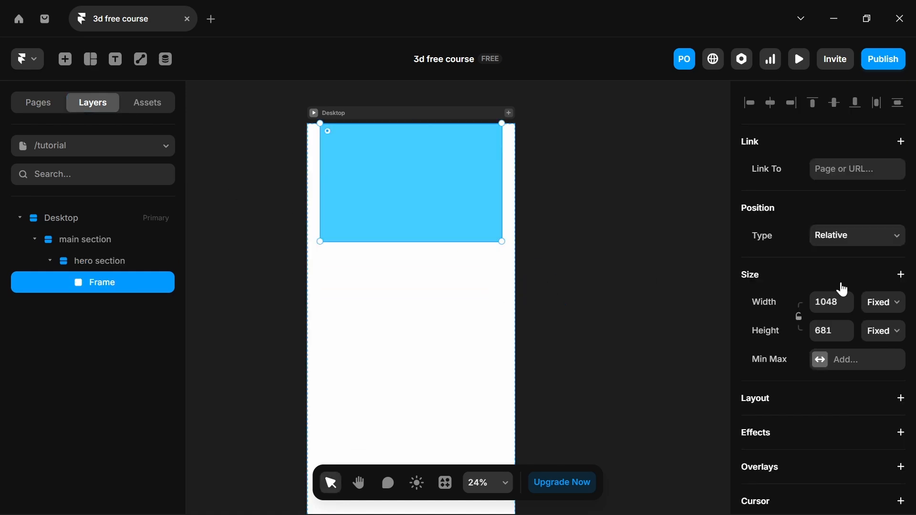
left_click(882, 314)
left_click(881, 356)
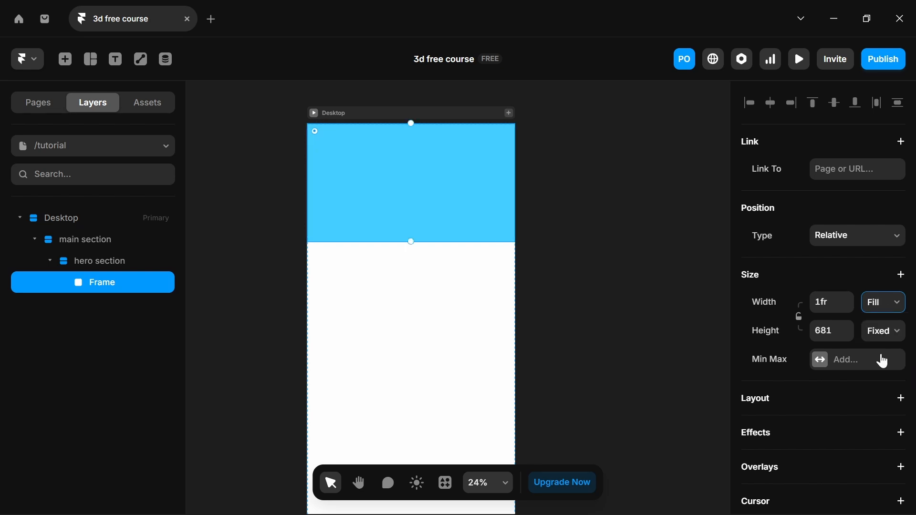
- Set the height of the frame inside hero section to Viewport at 100vh
left_click(884, 338)
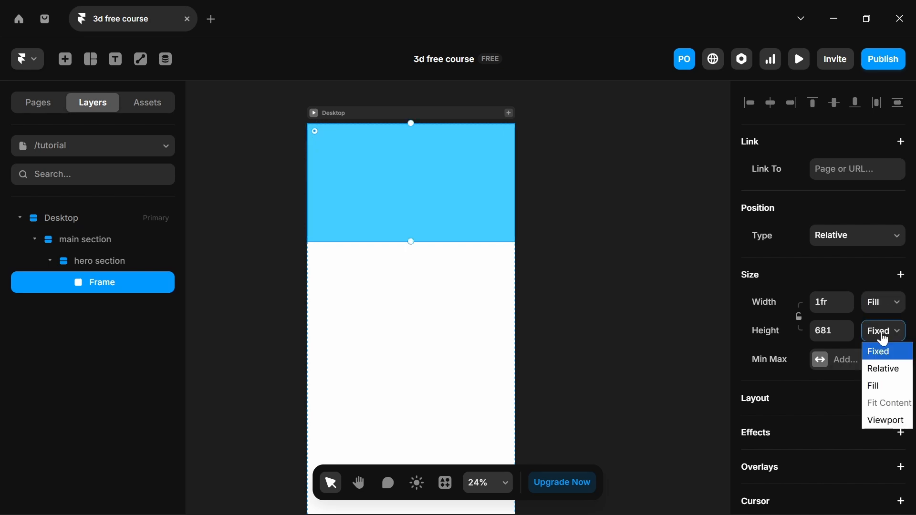
left_click(880, 422)
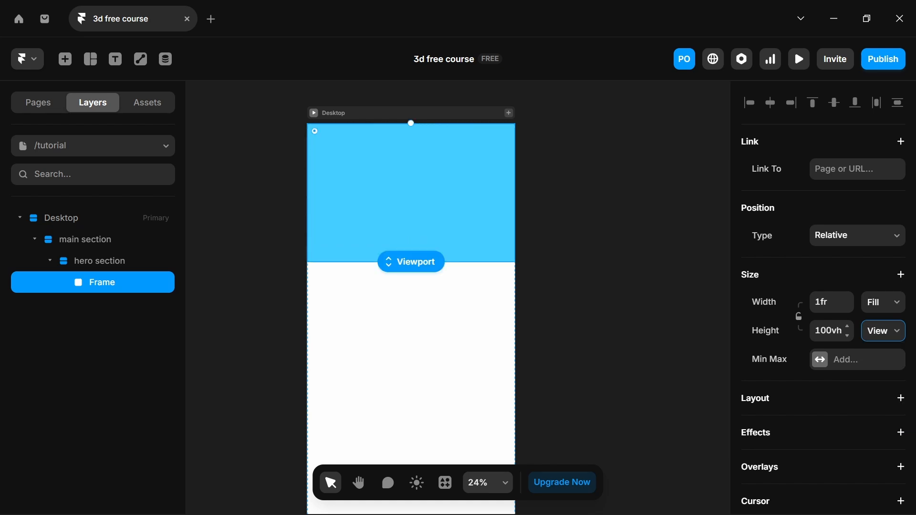
left_click(883, 340)
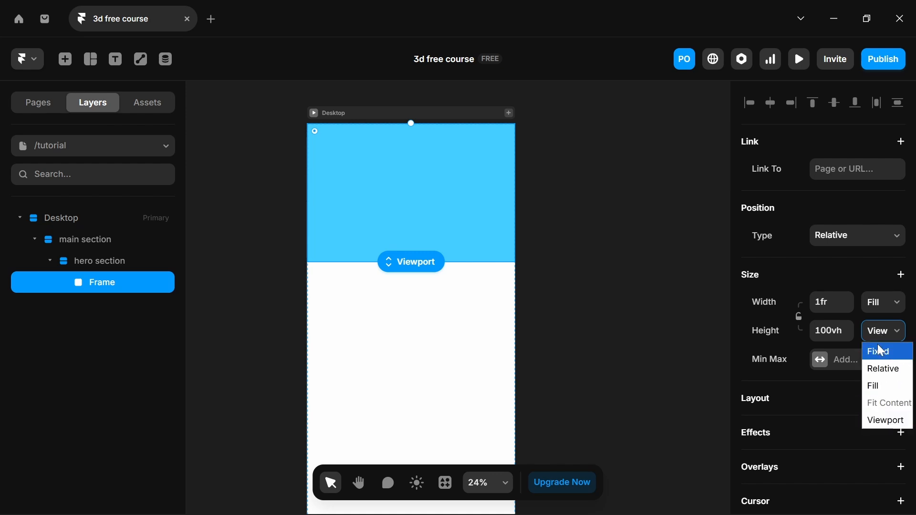
left_click(770, 322)
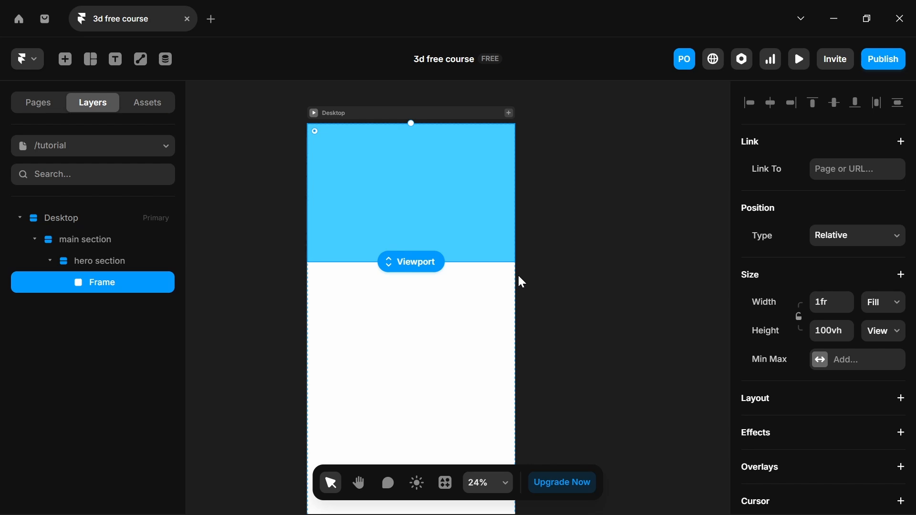
- Preview the /tutorial page to examine how the viewport-high frame scrolls, and return to the canvas
left_click(313, 113)
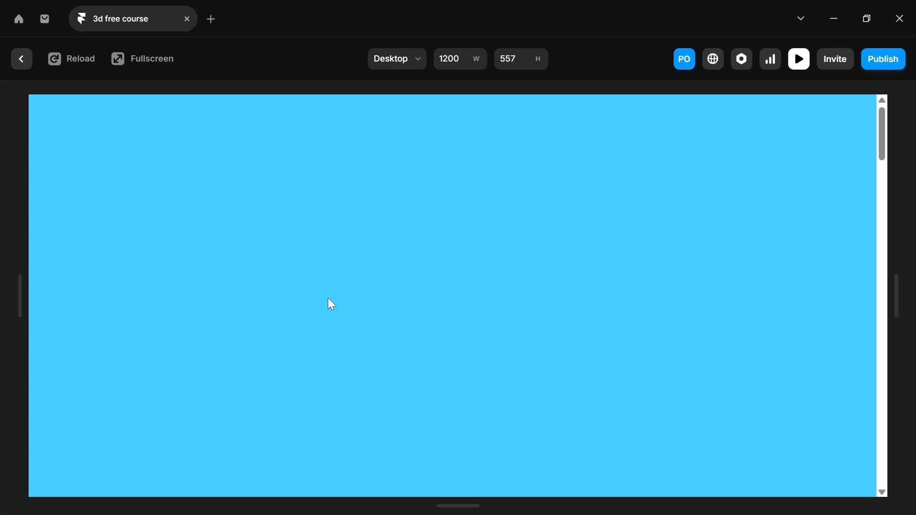
scroll(328, 299, "down", 5)
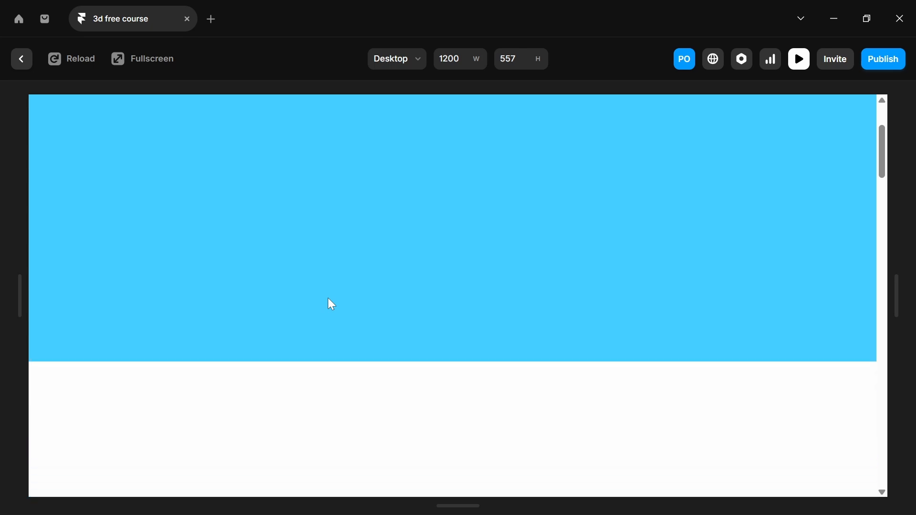
scroll(328, 299, "up", 3)
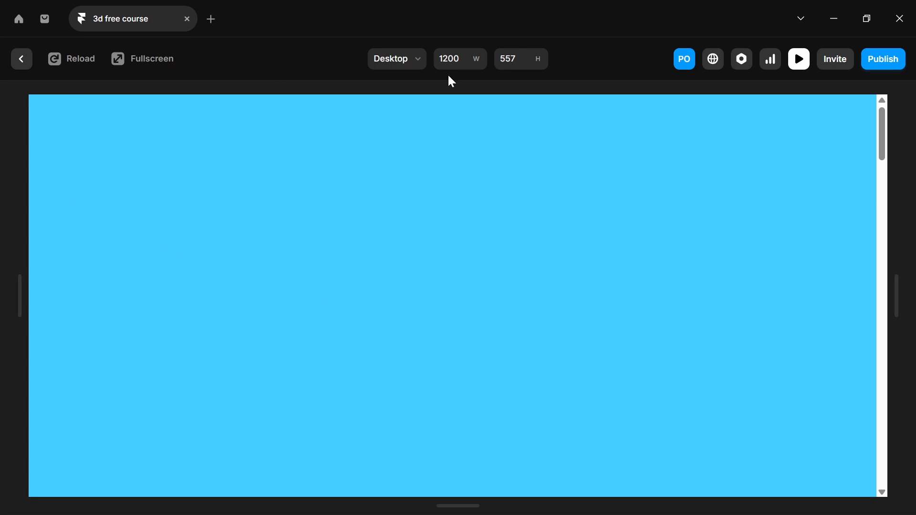
left_click(22, 60)
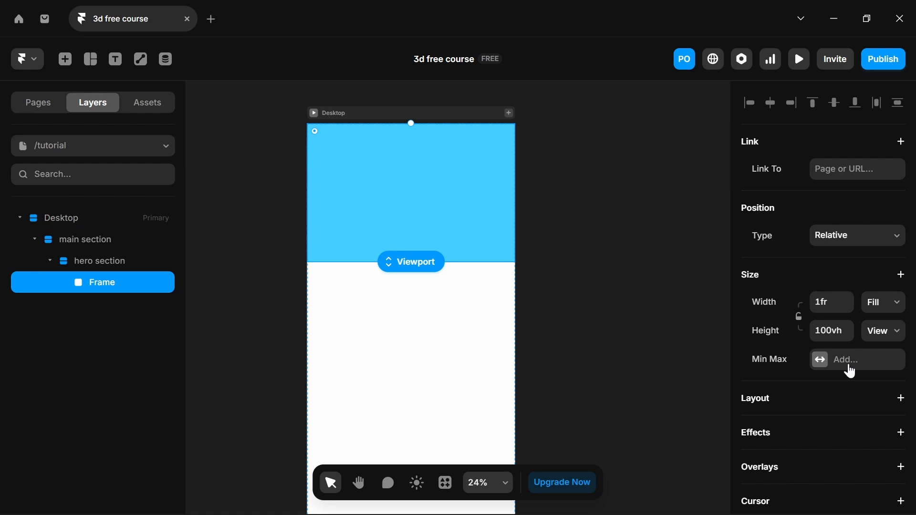
- Add a stack layout to the viewport-high frame inside hero section and set its distribution to Start
left_click(902, 400)
scroll(902, 401, "down", 3)
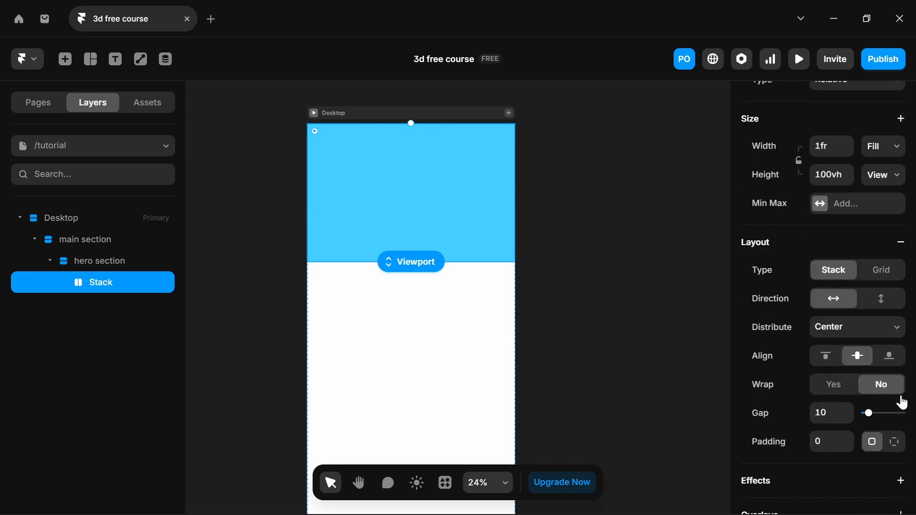
left_click(823, 328)
left_click(828, 347)
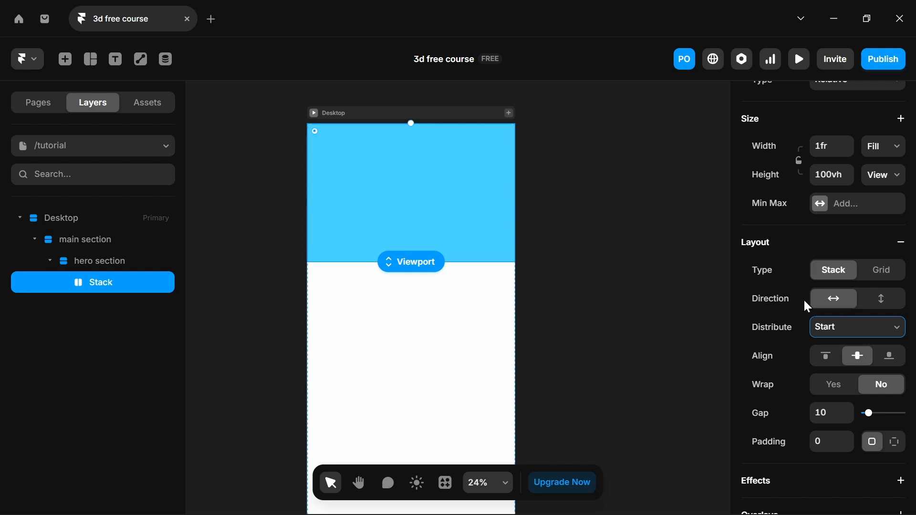
- Check the finished card design on the Home page and return to the /tutorial page
left_click(40, 110)
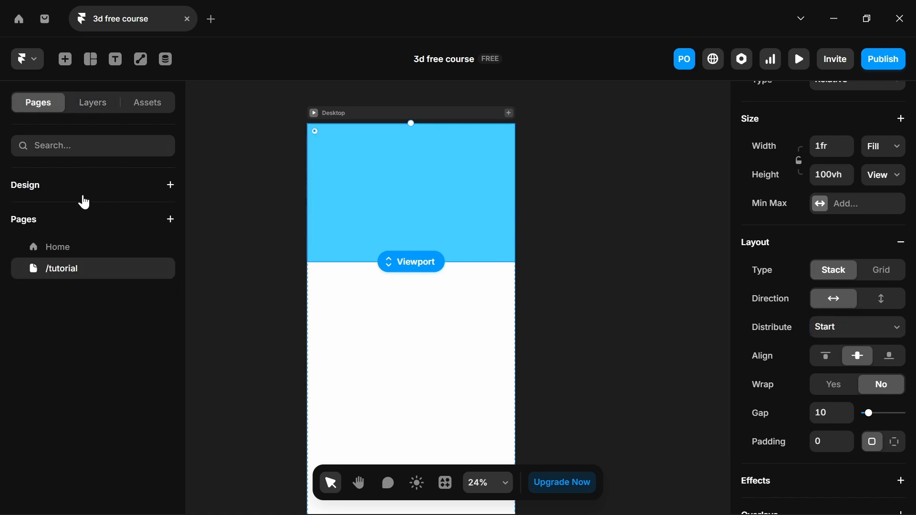
left_click(81, 251)
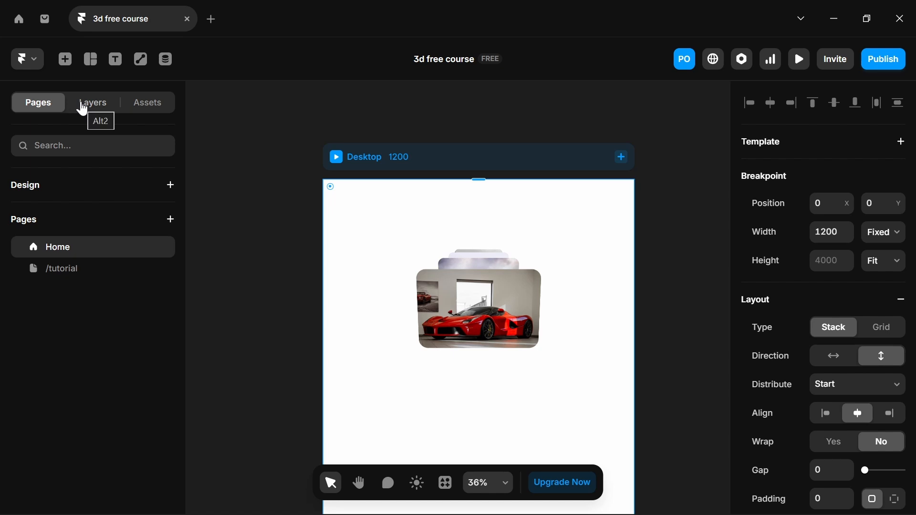
left_click(57, 268)
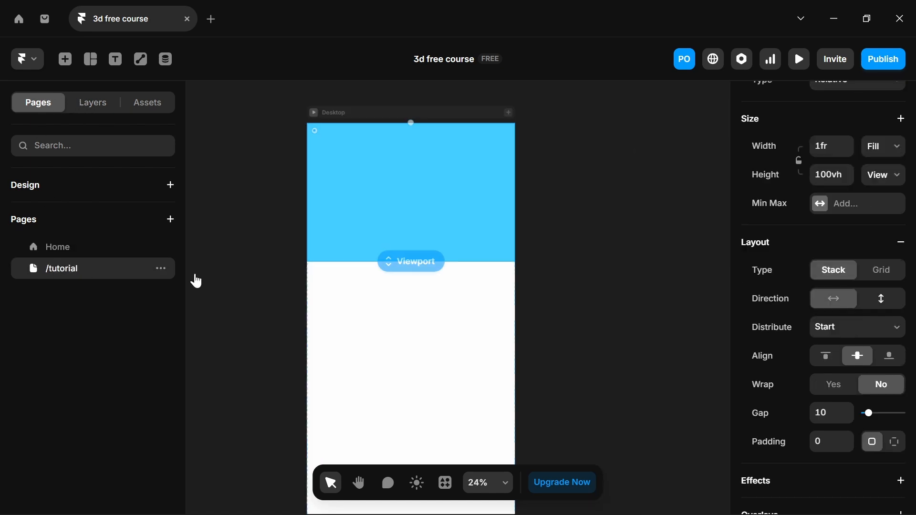
- Set the distribution of the stack inside hero section to Center and its gap to 0
left_click(878, 328)
left_click(849, 362)
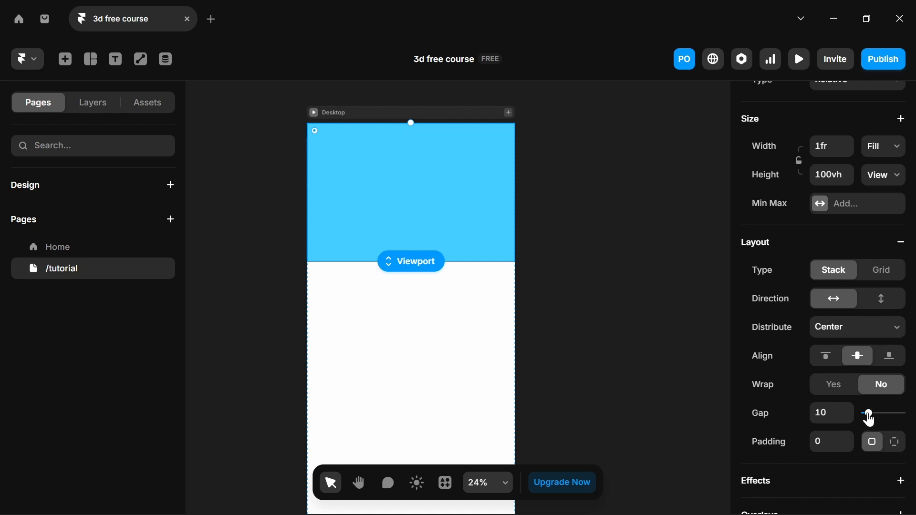
left_click_drag(870, 419, 775, 413)
- Remove the 44CCFF fill from the stack inside hero section
scroll(818, 401, "down", 5)
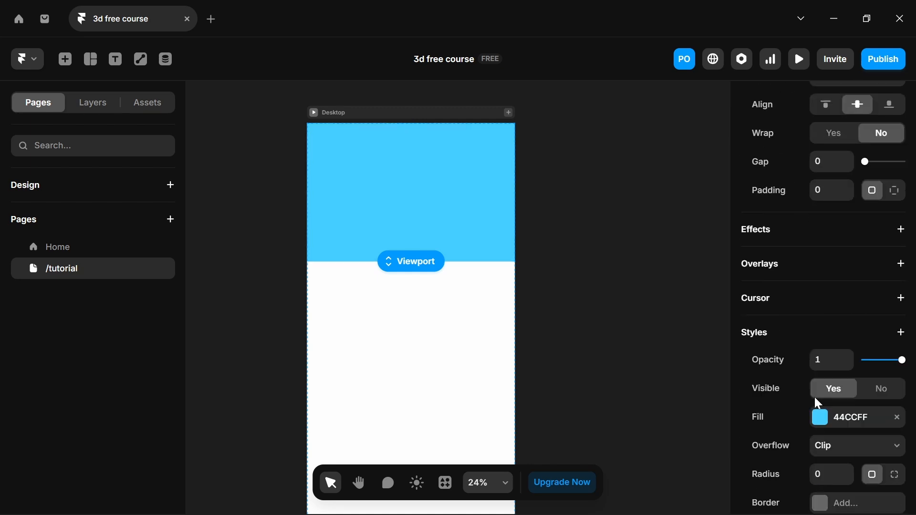
scroll(817, 404, "down", 4)
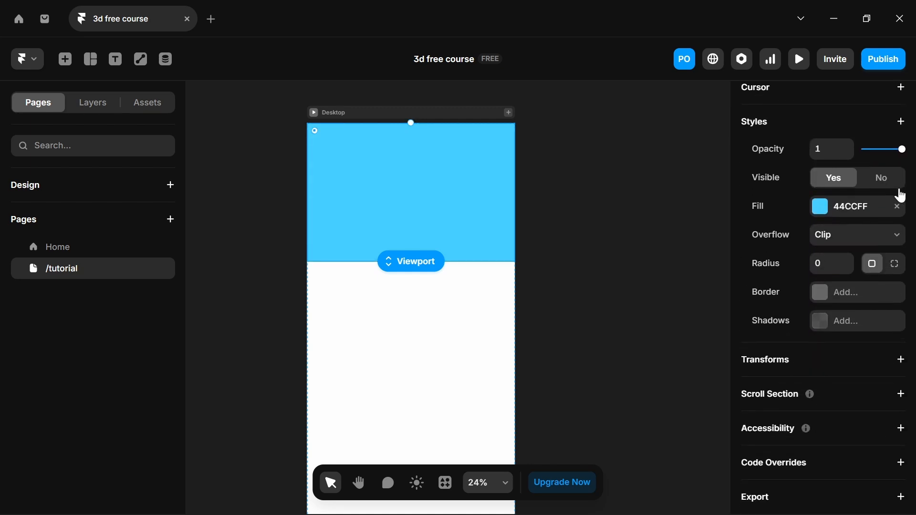
left_click(898, 208)
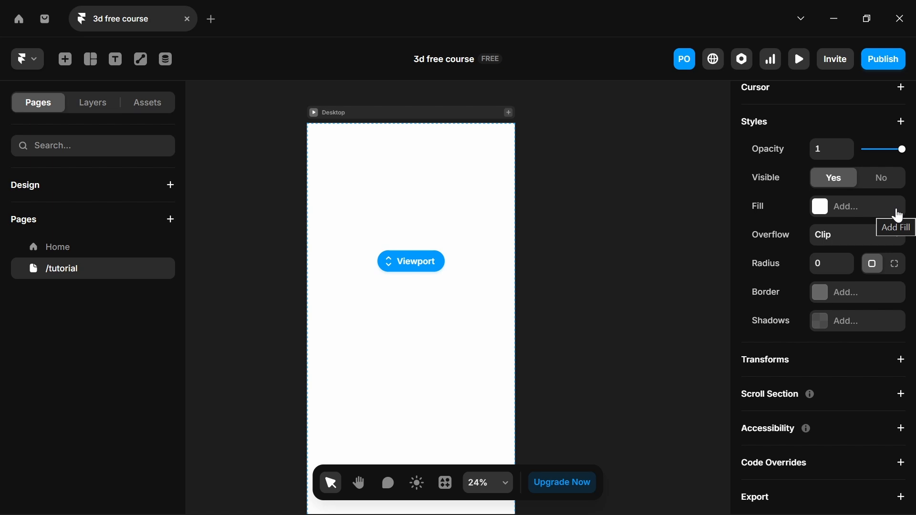
- Rename the stack inside hero section as sticky section
left_click(84, 108)
double_click(107, 282)
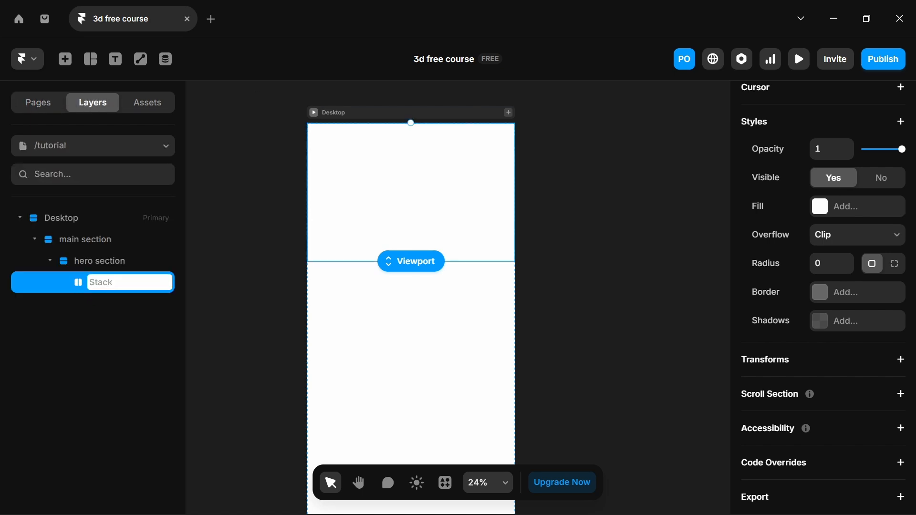
type("sticky section")
key("Return")
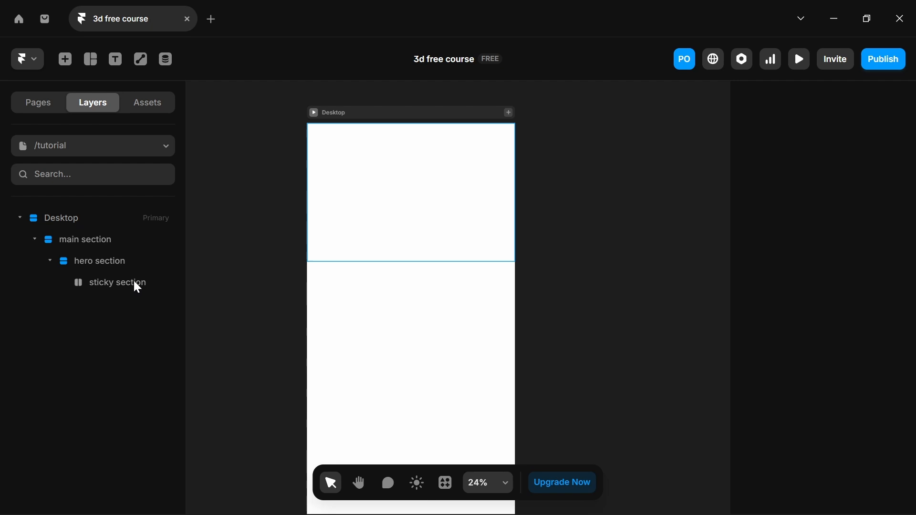
- Set the position type of sticky section to Sticky
left_click(401, 212)
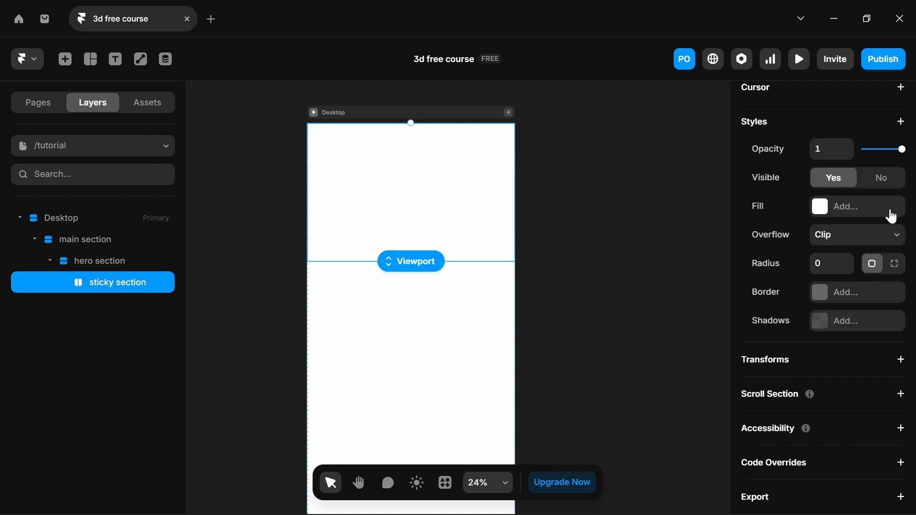
scroll(891, 215, "up", 10)
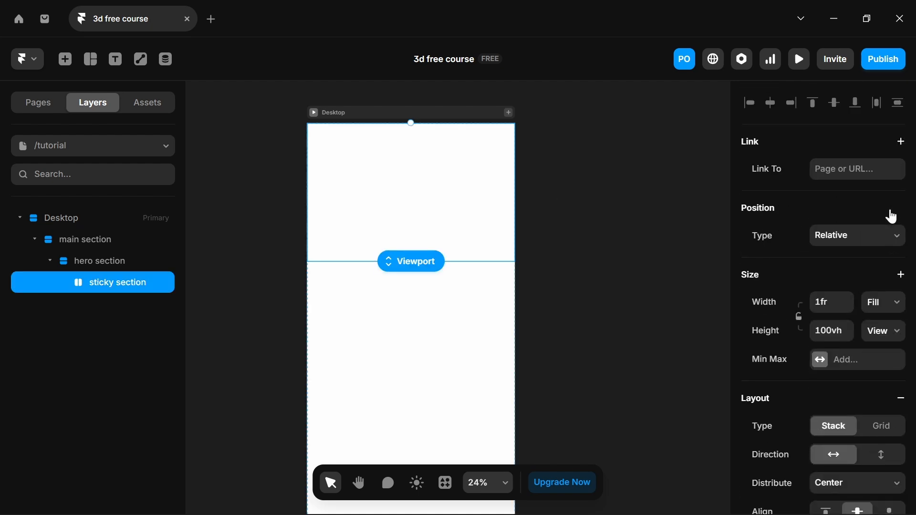
left_click(833, 238)
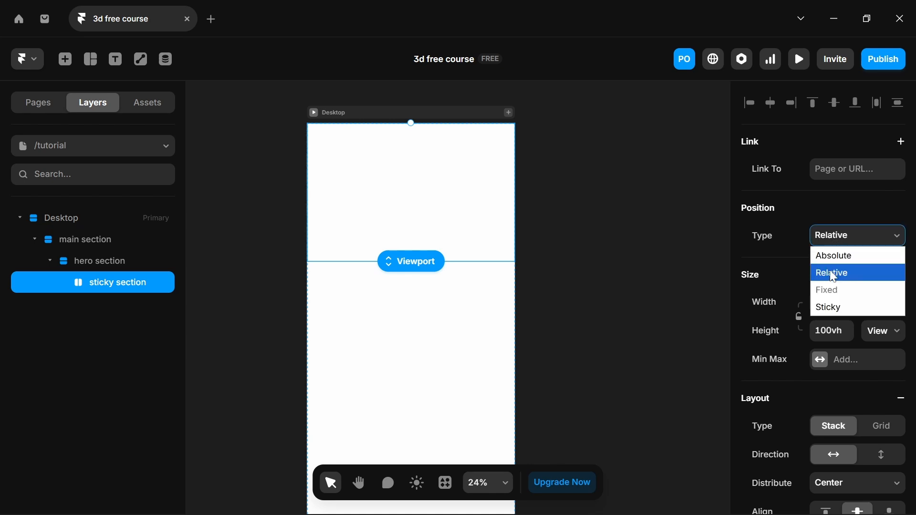
left_click(864, 306)
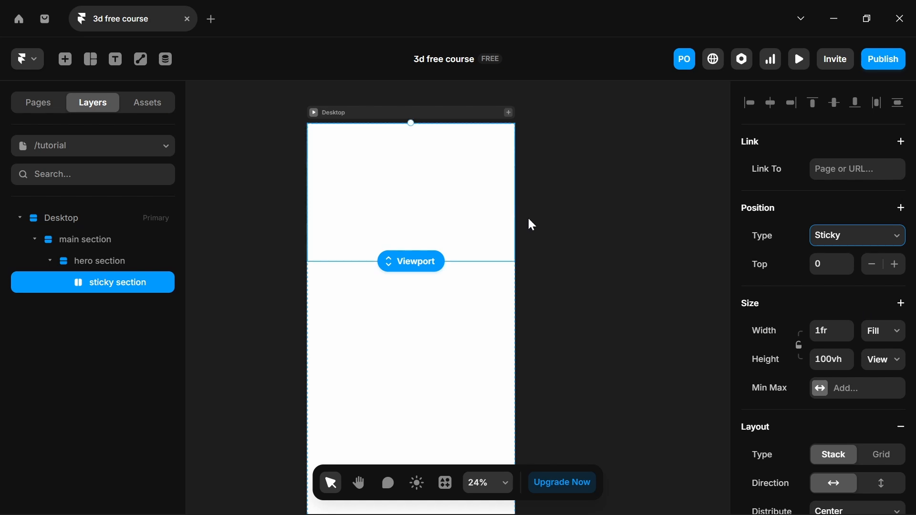
- Draw a frame about 382 by 340 inside sticky section
scroll(529, 220, "up", 3)
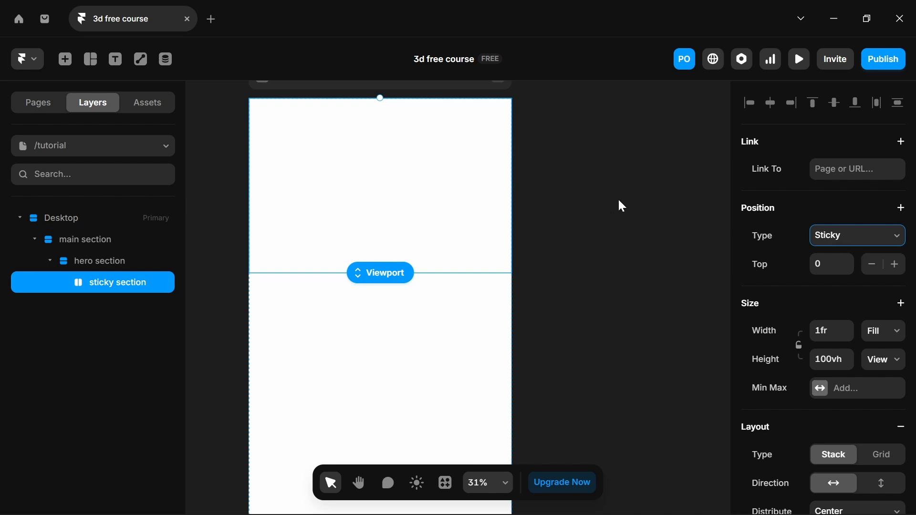
key("f")
mouse_move(328, 141)
left_mouse_down()
mouse_move(444, 215)
mouse_move(416, 221)
left_mouse_up()
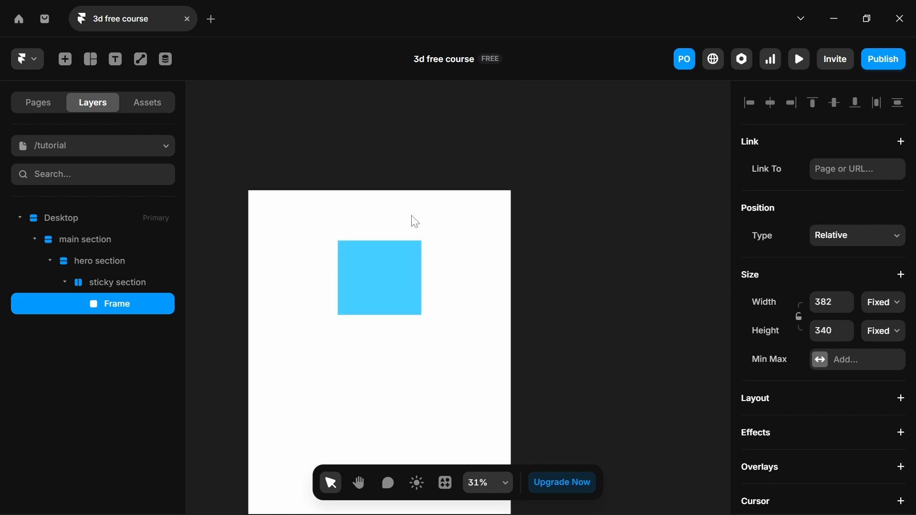
- Preview the /tutorial page to examine how the frame in sticky section behaves on scroll, and return to the canvas
left_click(260, 170)
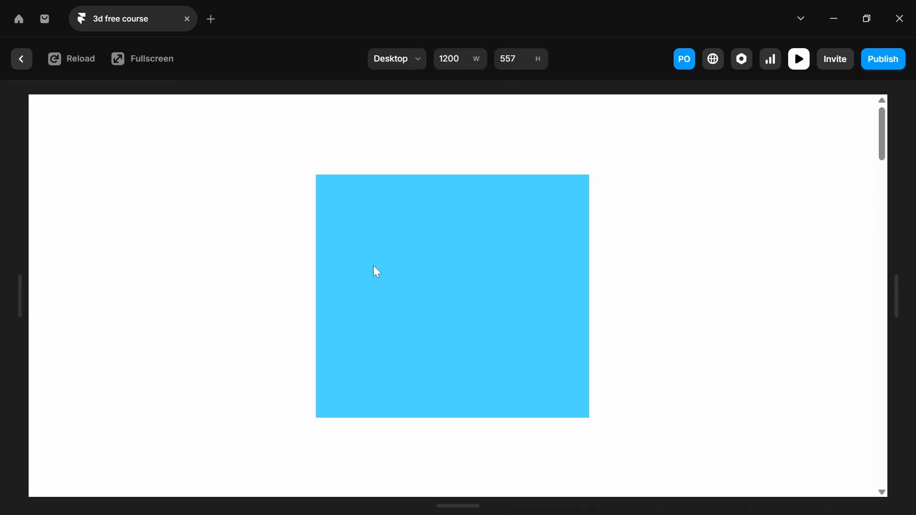
scroll(373, 265, "down", 5)
scroll(374, 267, "down", 5)
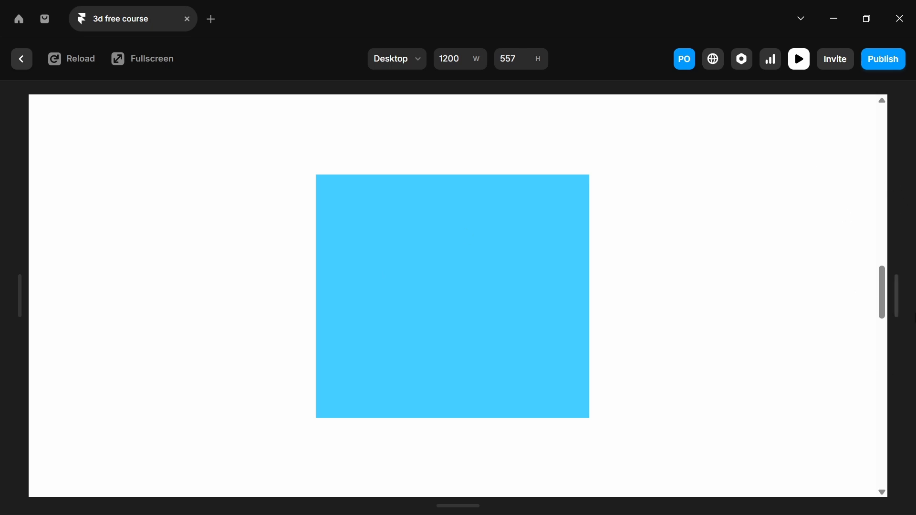
scroll(816, 297, "down", 6)
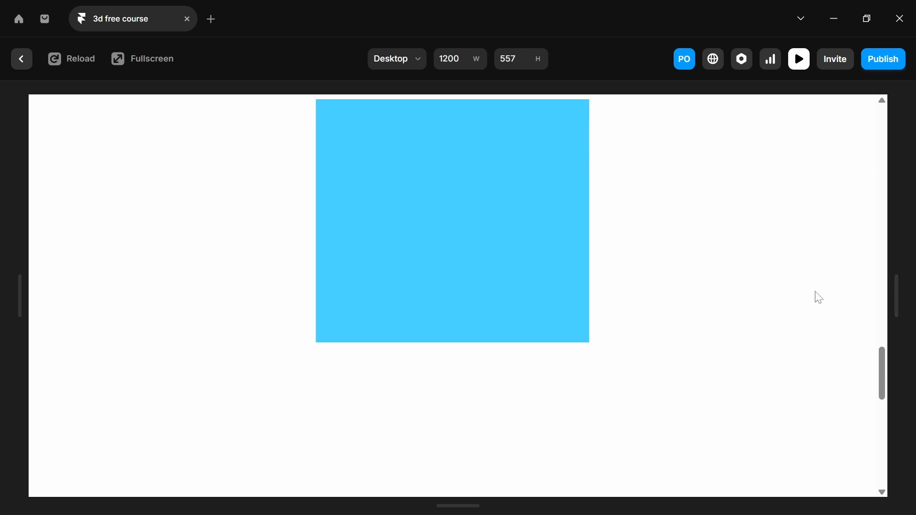
scroll(819, 299, "down", 3)
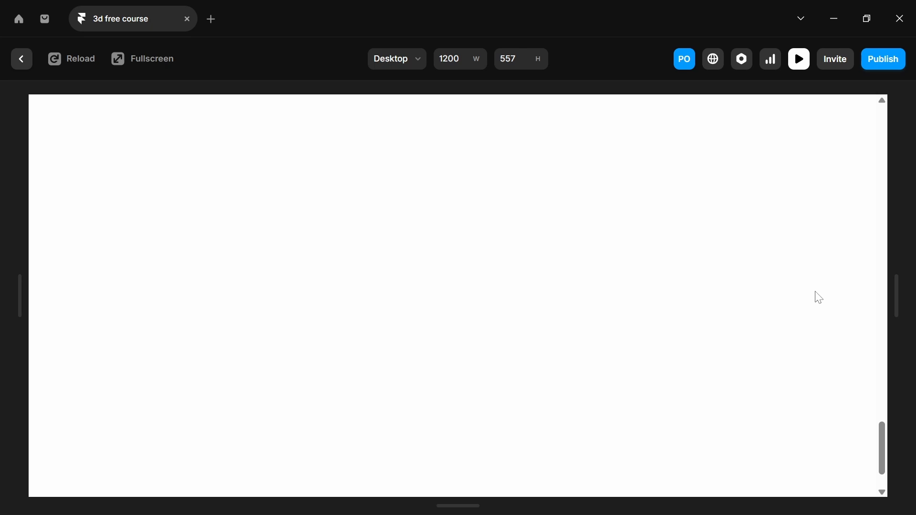
scroll(820, 298, "up", 15)
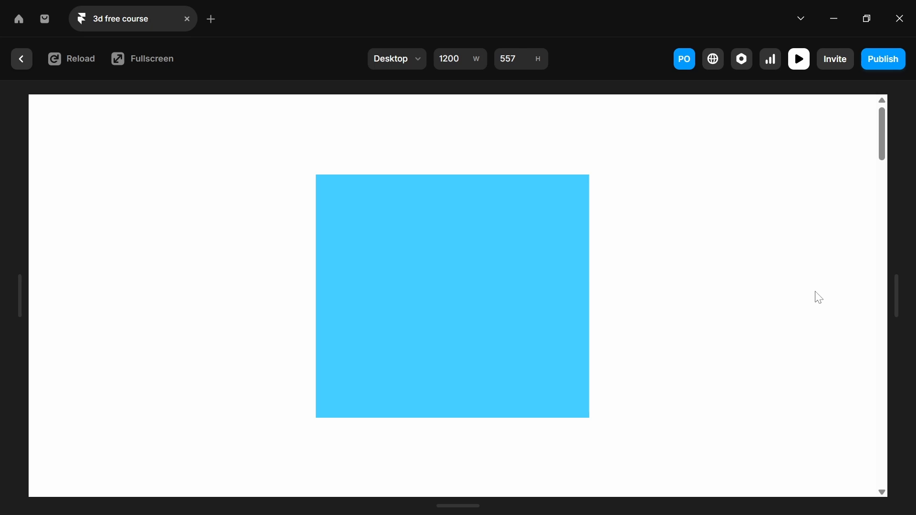
scroll(820, 298, "down", 3)
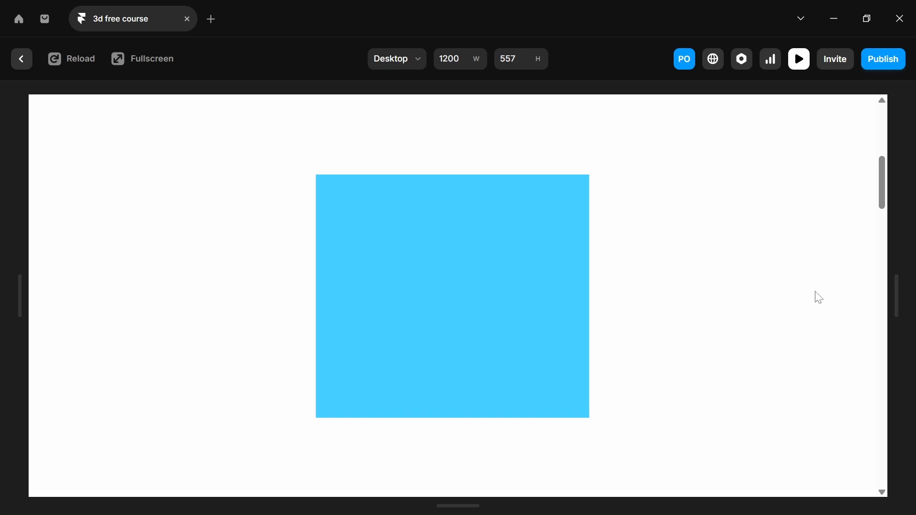
left_click(22, 59)
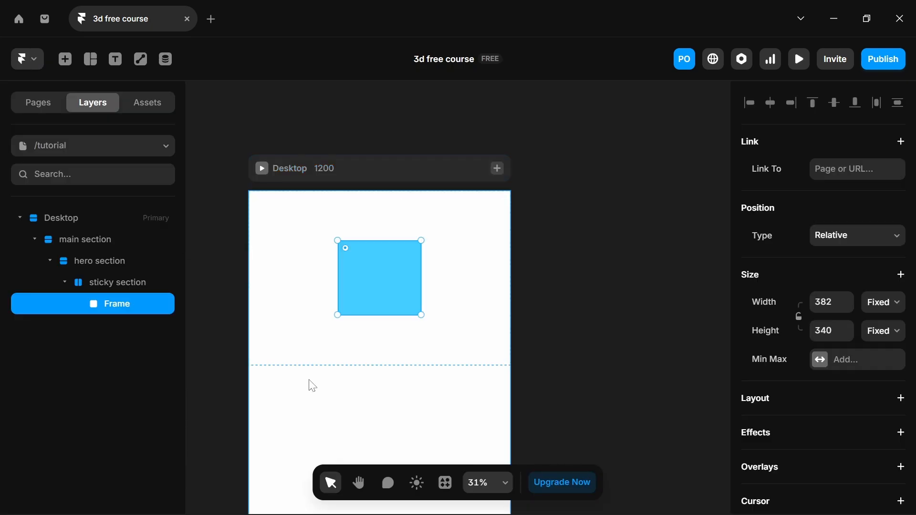
- Draw a frame about 1014 by 154 in hero section below sticky section and set its width to Fill
scroll(312, 386, "down", 3)
key("f")
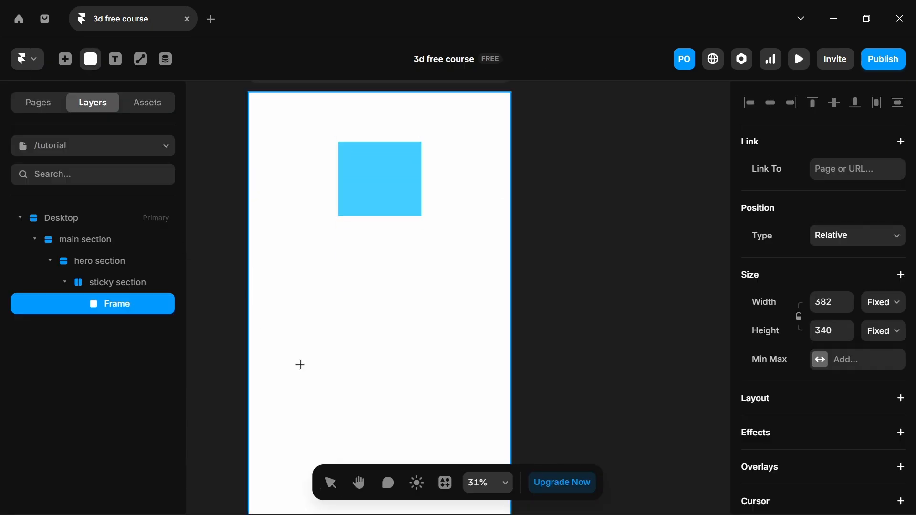
left_click_drag(258, 320, 485, 361)
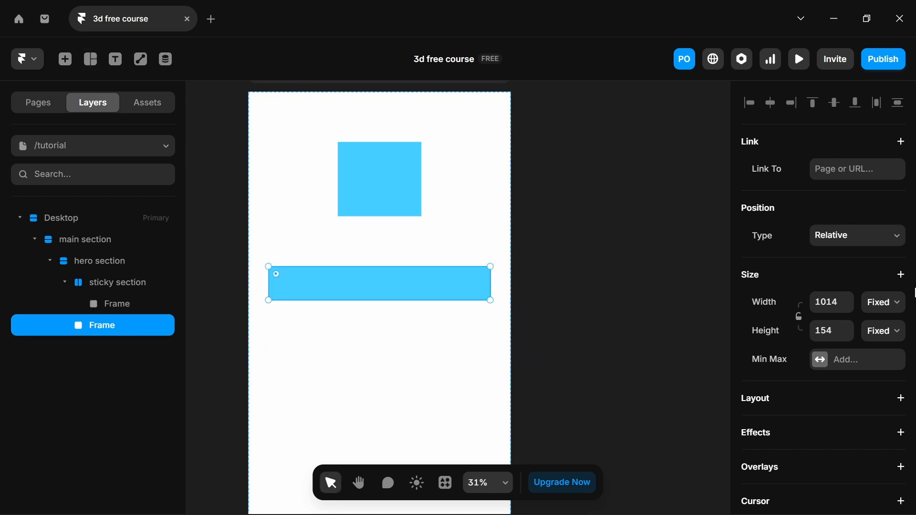
left_click(886, 307)
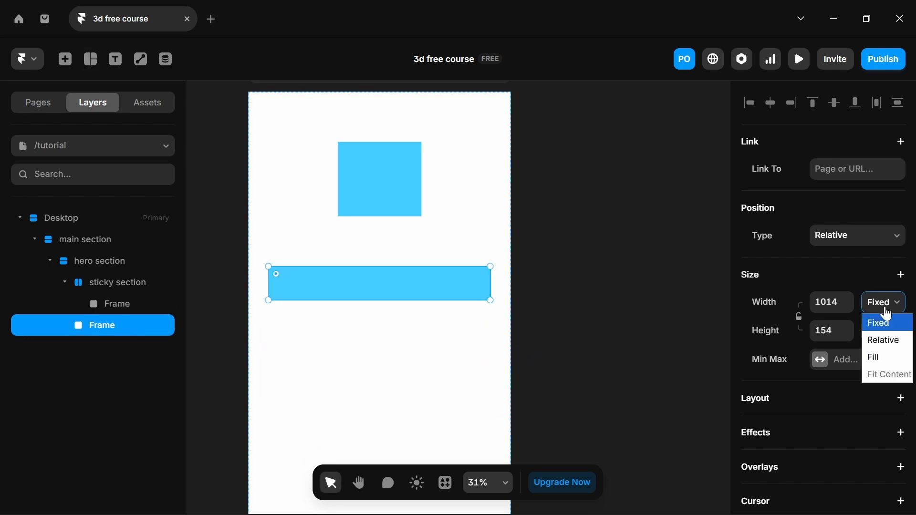
left_click(879, 367)
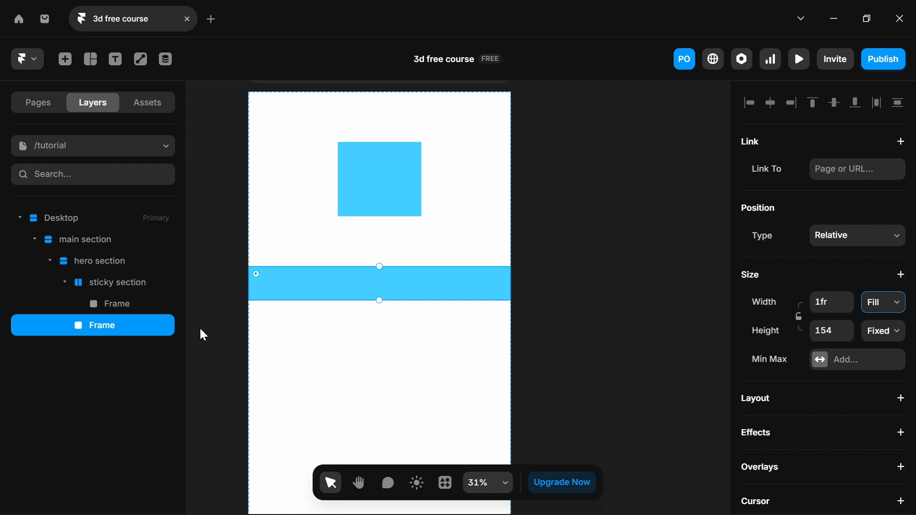
- Preview the /tutorial page to compare how the full-width frame and sticky section scroll, and return to the canvas
left_click(119, 284)
scroll(262, 118, "up", 3)
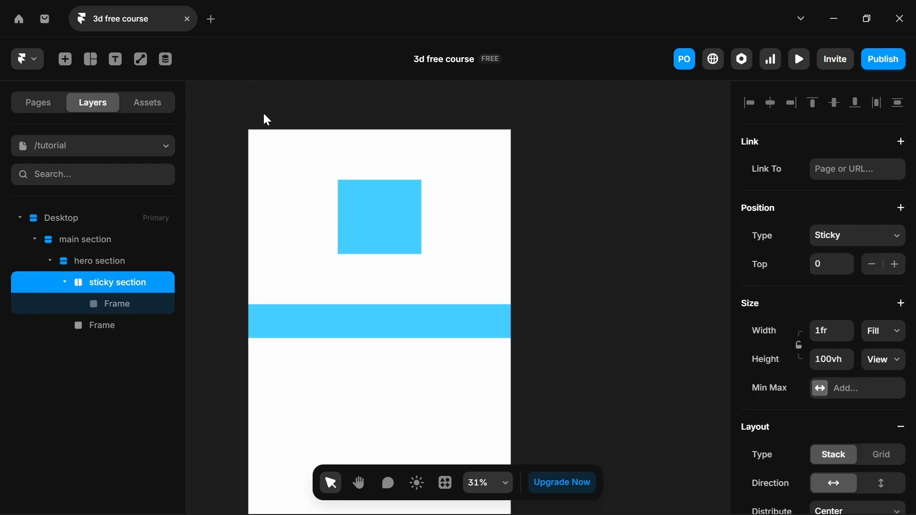
left_click(262, 115)
scroll(332, 281, "down", 5)
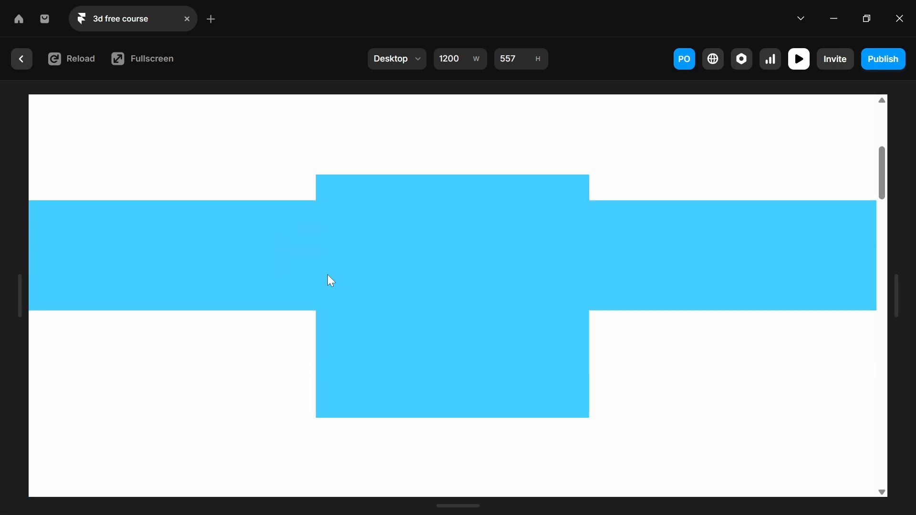
scroll(332, 282, "down", 5)
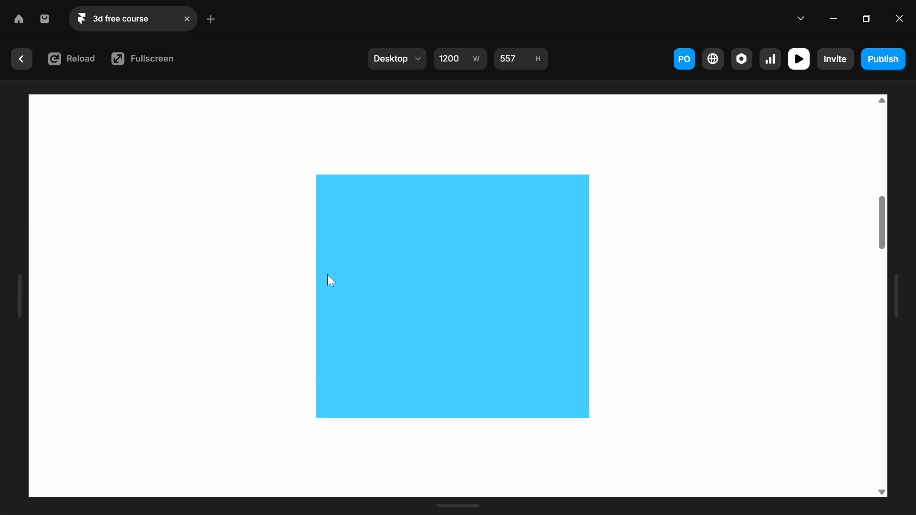
scroll(331, 282, "up", 5)
scroll(328, 276, "down", 5)
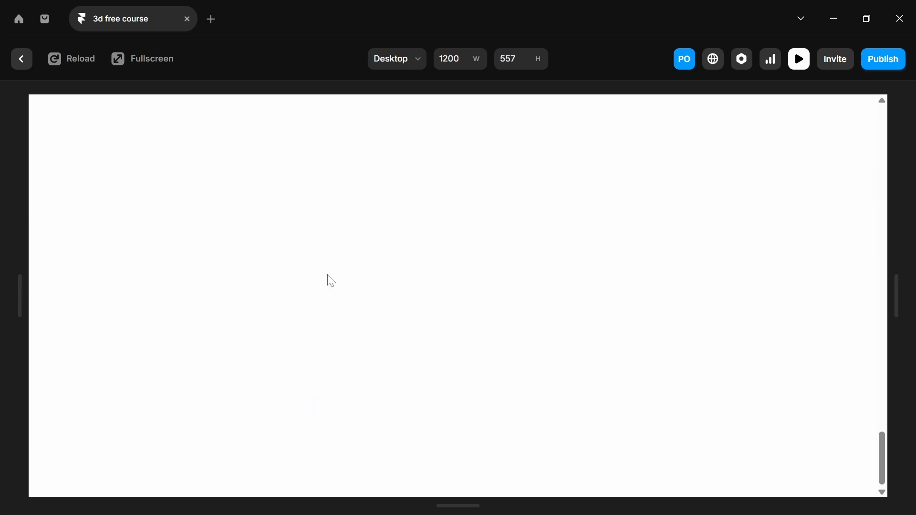
scroll(329, 276, "up", 2)
scroll(328, 275, "up", 5)
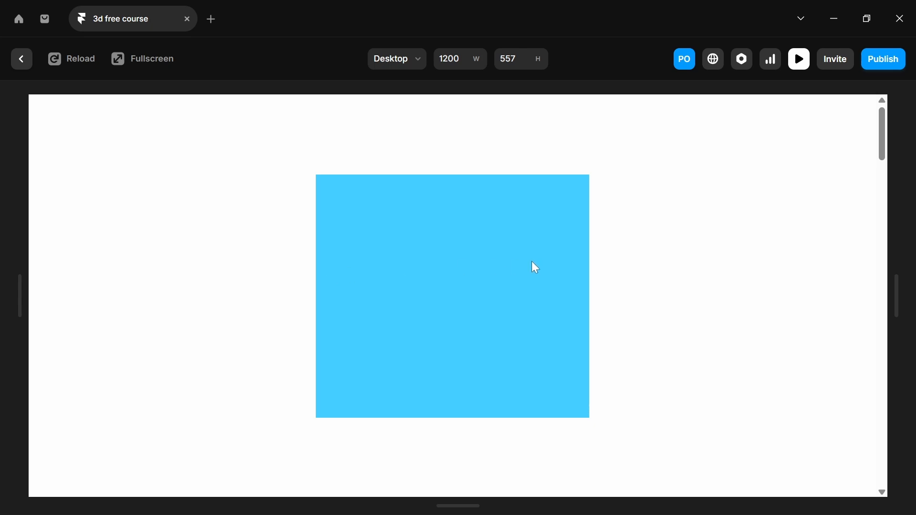
scroll(532, 262, "down", 3)
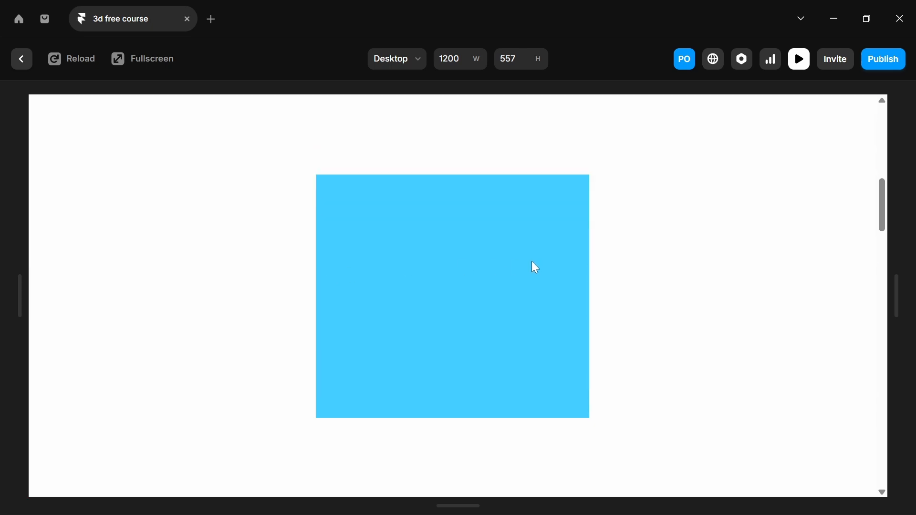
left_click(19, 58)
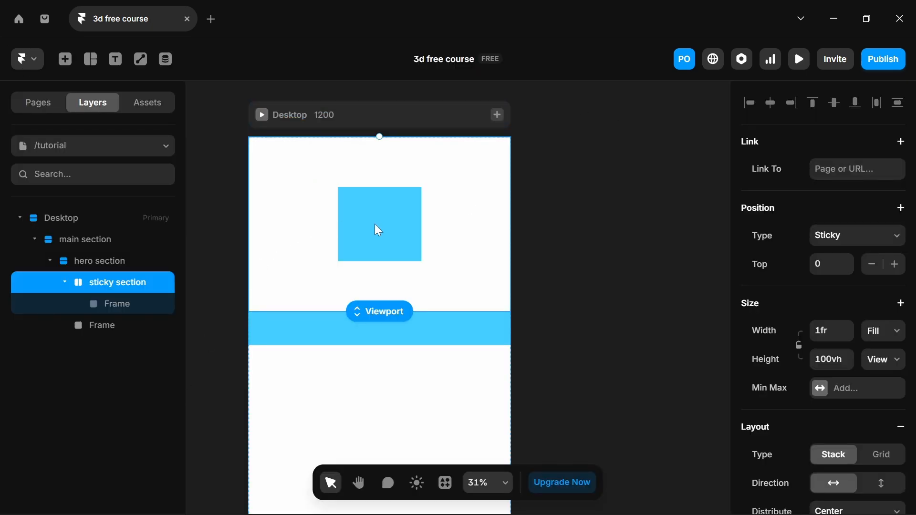
- Delete the frame in sticky section and the full-width frame in hero section, and paste the four car images beside the Desktop breakpoint
left_click(110, 309)
key("Delete")
left_click(99, 305)
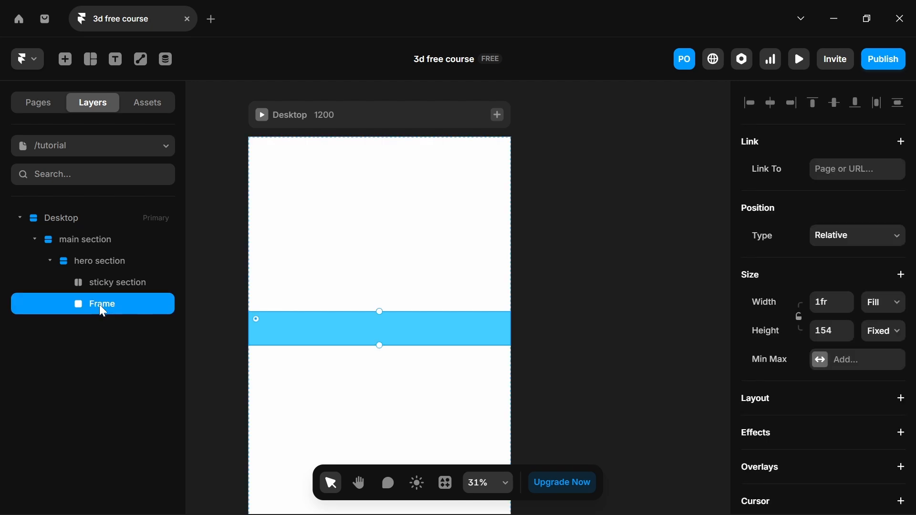
key("Delete")
key("ctrl+v")
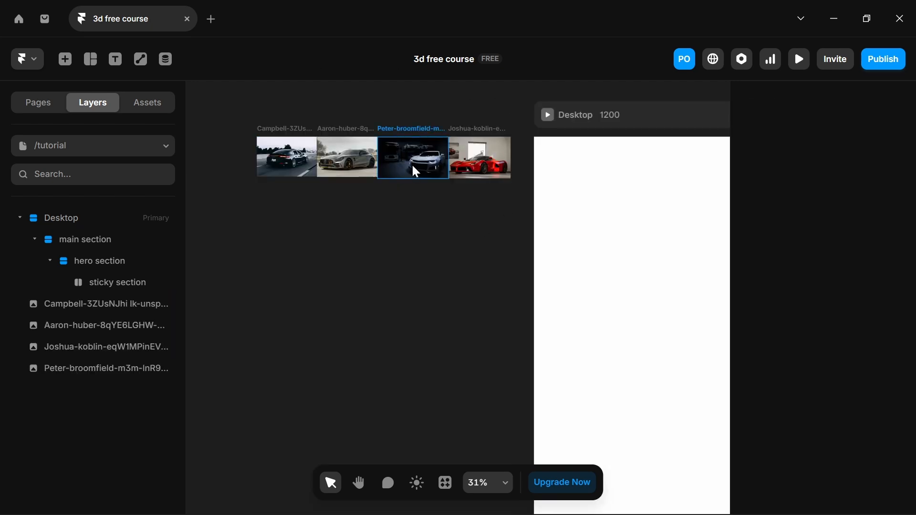
- Draw a frame about 654 by 386 inside sticky section and set its width and height to Fill
scroll(414, 172, "right", 3)
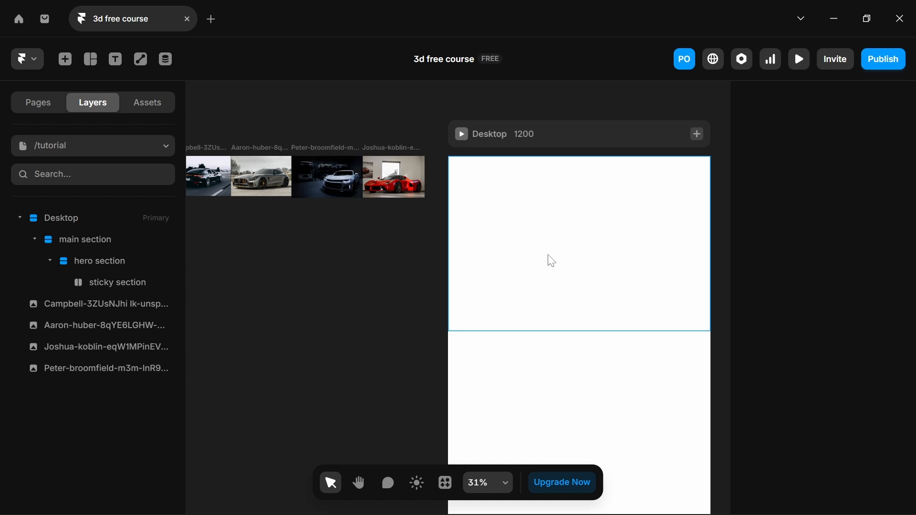
key("f")
left_click_drag(487, 201, 629, 286)
left_click(885, 302)
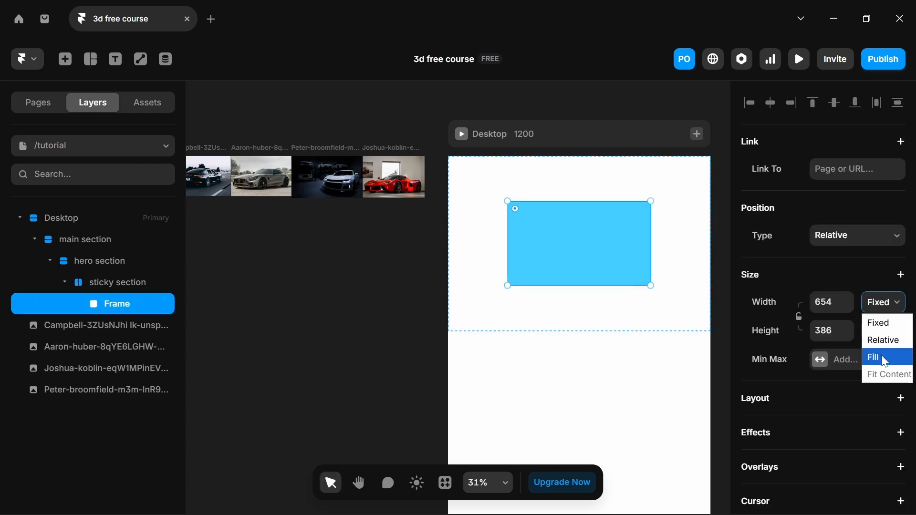
left_click(885, 362)
left_click(886, 338)
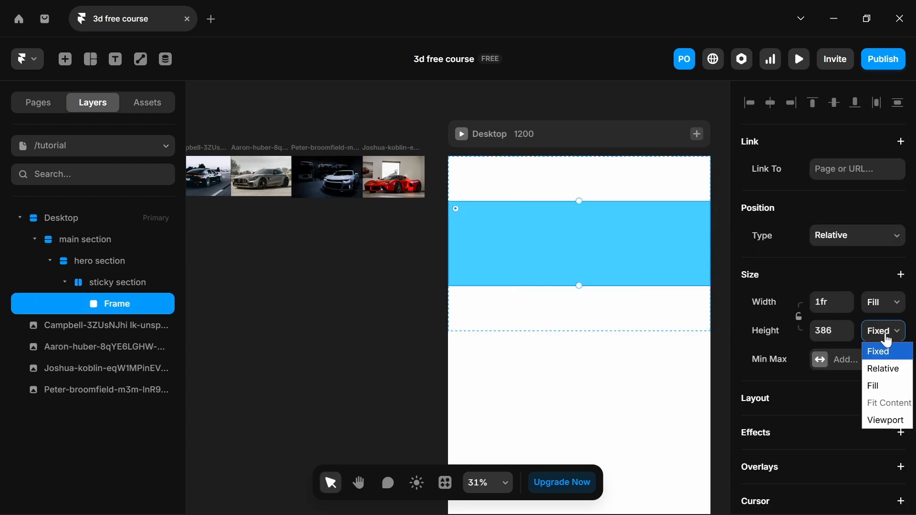
left_click(875, 385)
- Add a horizontal, centered stack layout to the new frame and reduce its gap
key("alt+1")
left_click(767, 401)
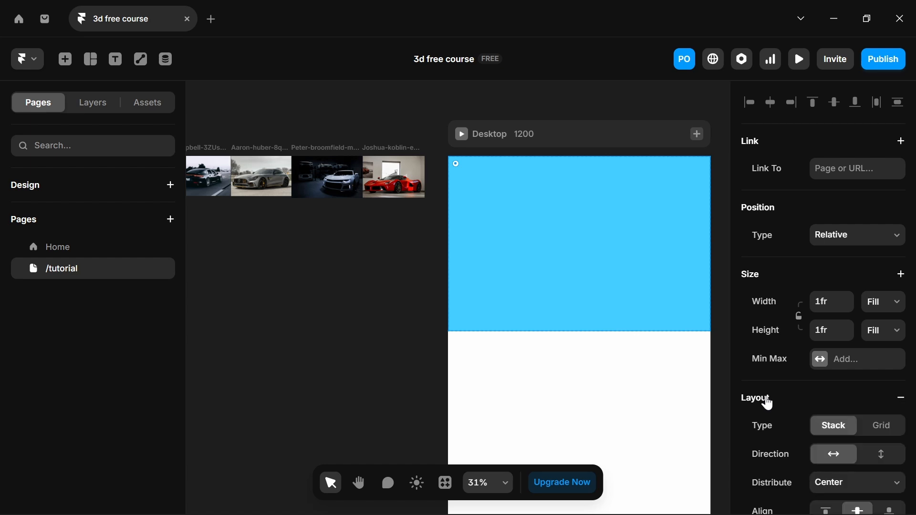
scroll(768, 403, "down", 8)
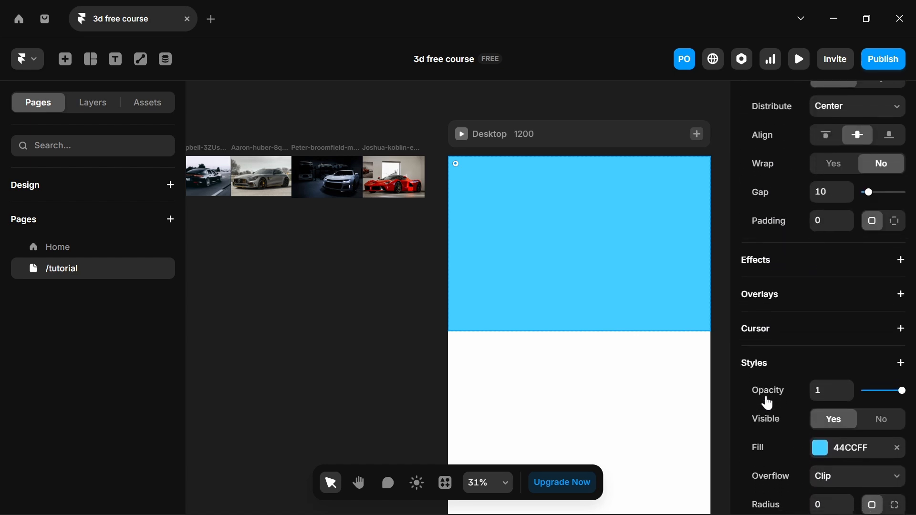
scroll(768, 403, "up", 2)
scroll(769, 403, "up", 1)
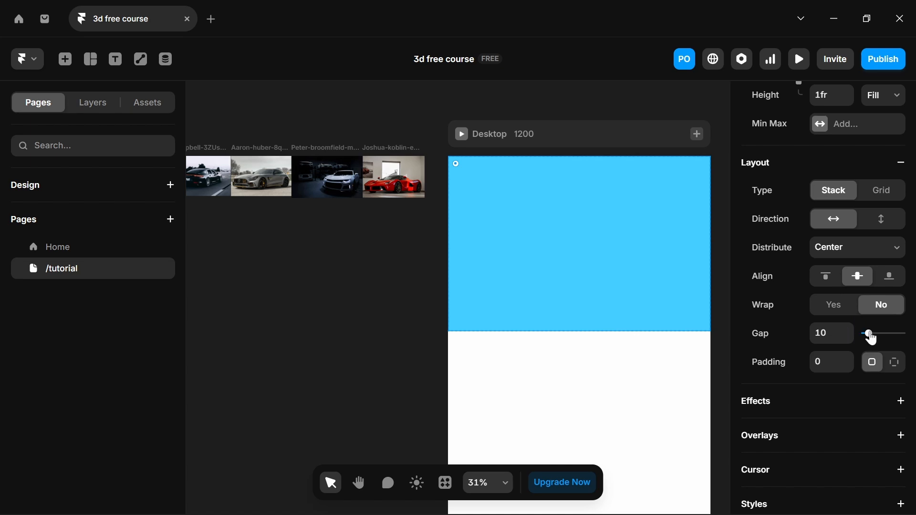
left_click_drag(874, 336, 853, 344)
- Remove the blue 44CCFF fill from the stack inside sticky section
scroll(912, 379, "up", 1)
scroll(913, 378, "down", 4)
scroll(912, 379, "down", 5)
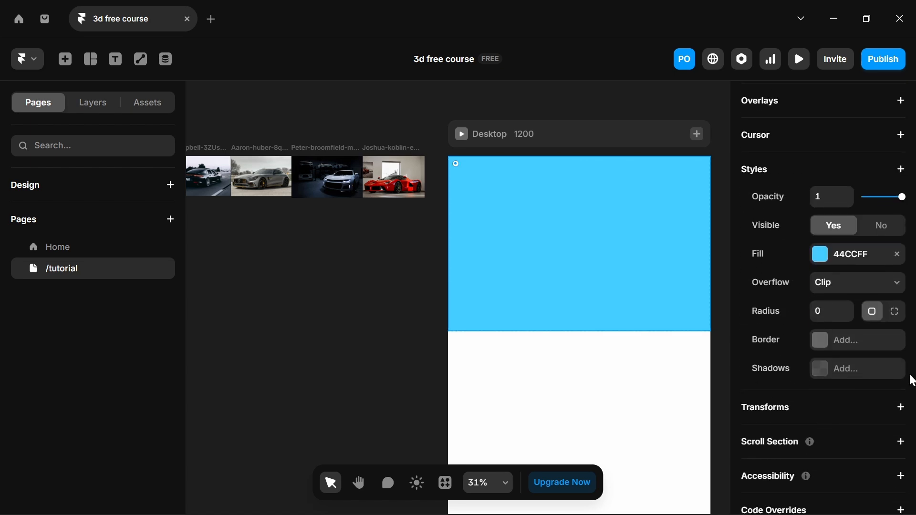
left_click(897, 220)
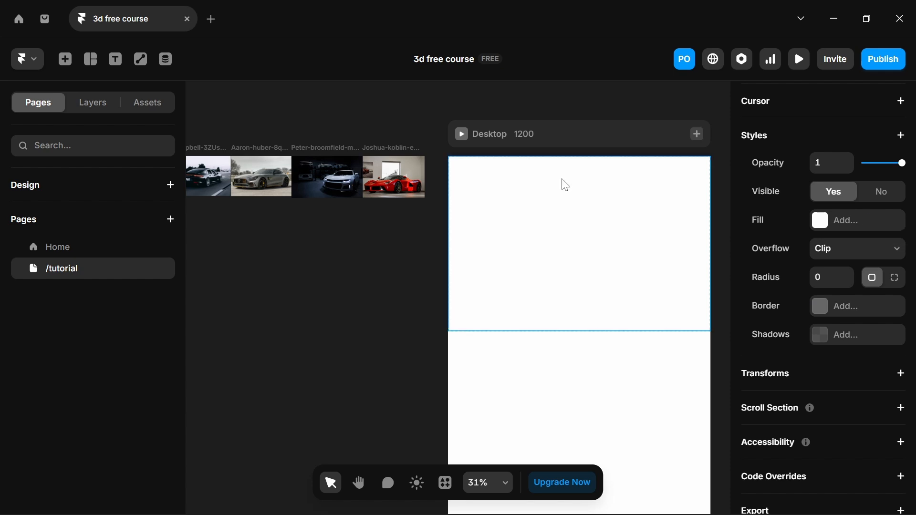
- Preview the stacked-card car animation to examine how the cards move on scroll, and return to the canvas
scroll(501, 180, "right", 3)
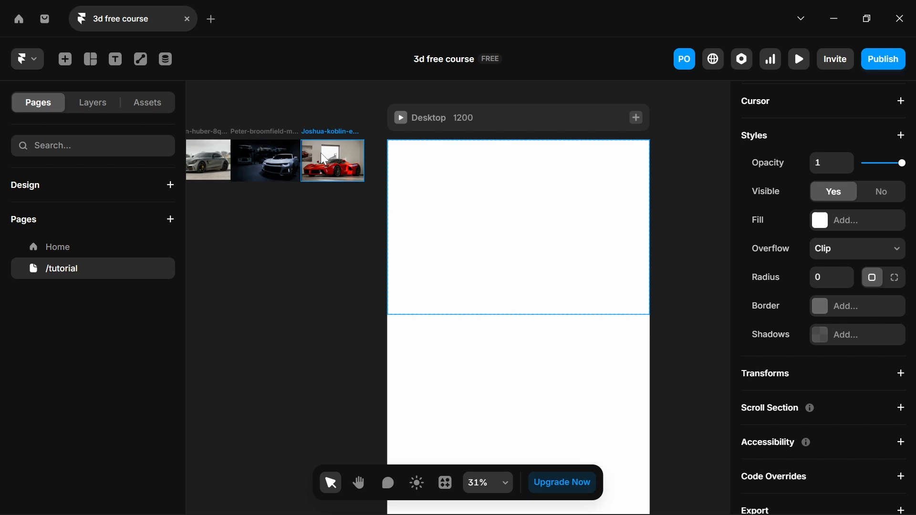
key("ctrl+p")
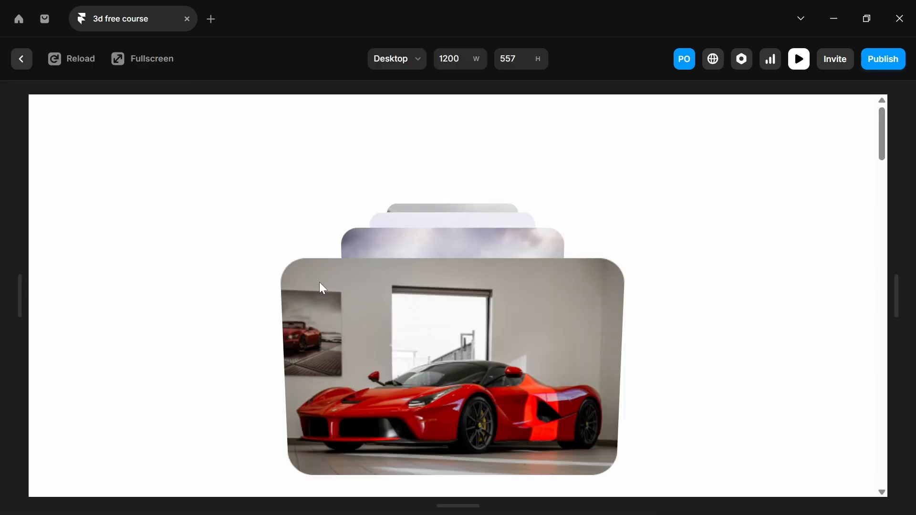
scroll(379, 337, "down", 10)
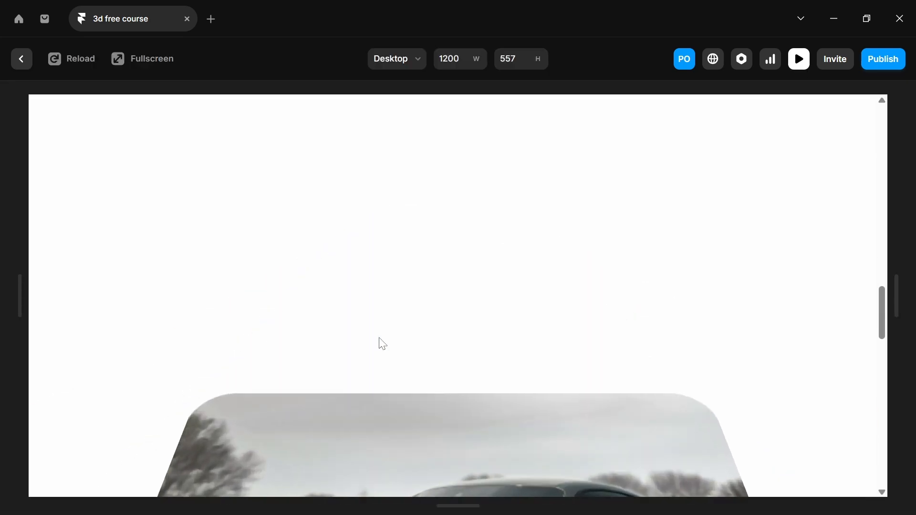
scroll(239, 339, "down", 3)
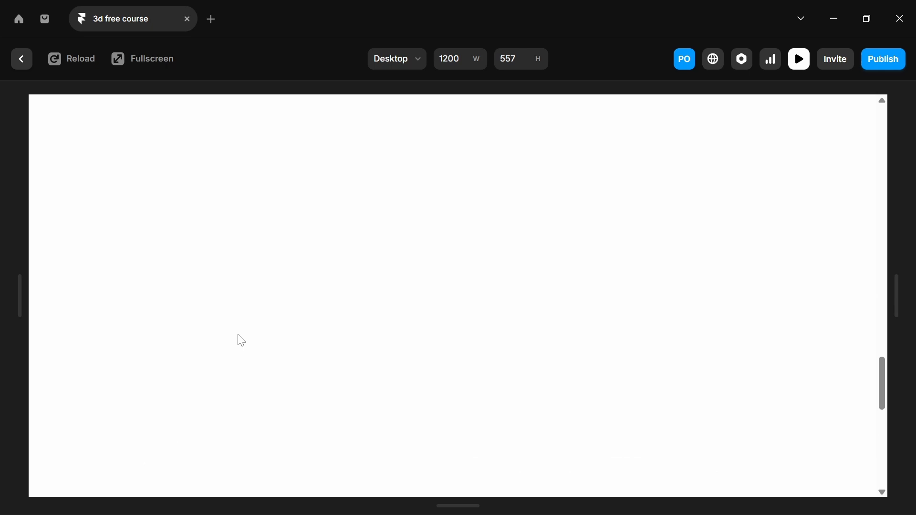
scroll(241, 340, "up", 6)
scroll(241, 340, "up", 3)
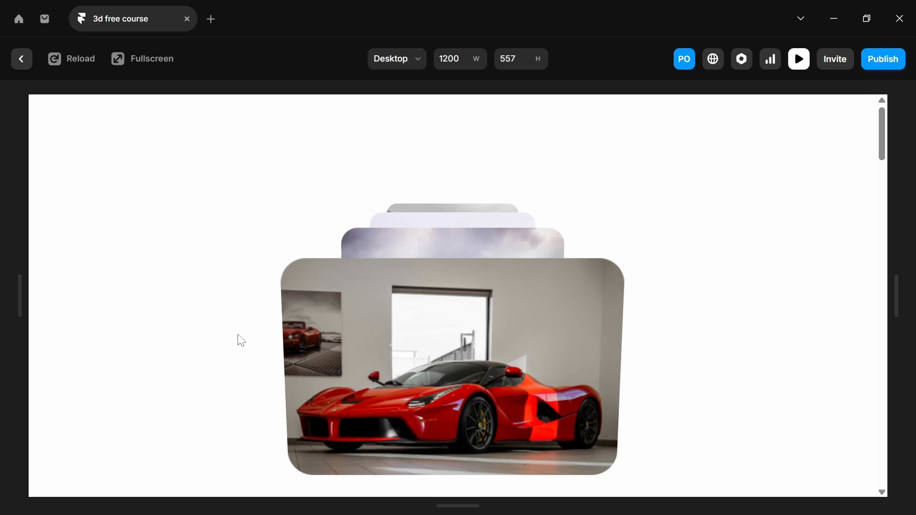
left_click(21, 59)
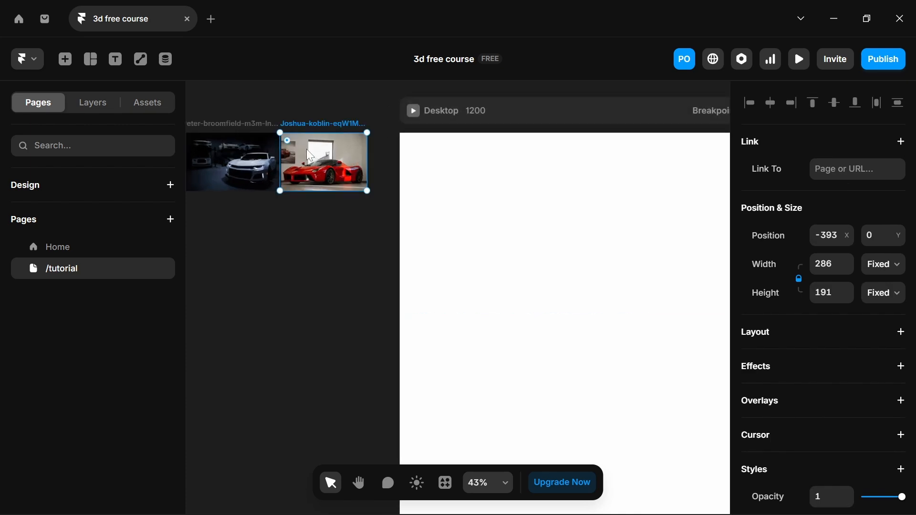
- Place a copy of the red car image in the stack inside sticky section and rename the stack as image 3d space
left_click_drag(307, 155, 585, 251)
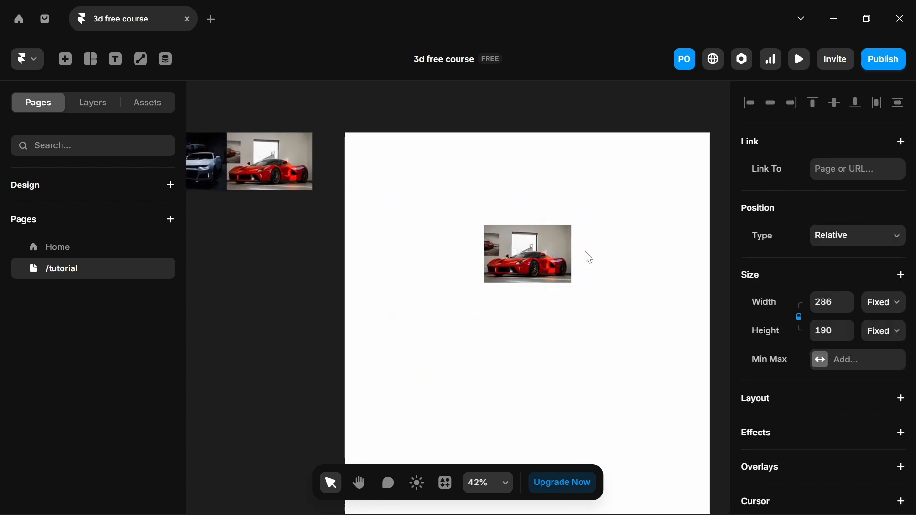
left_click(112, 106)
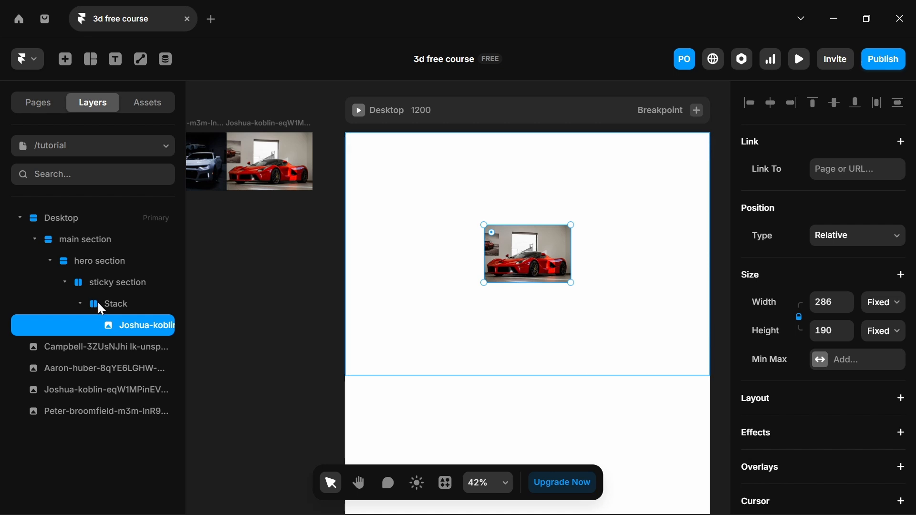
double_click(117, 306)
type("3")
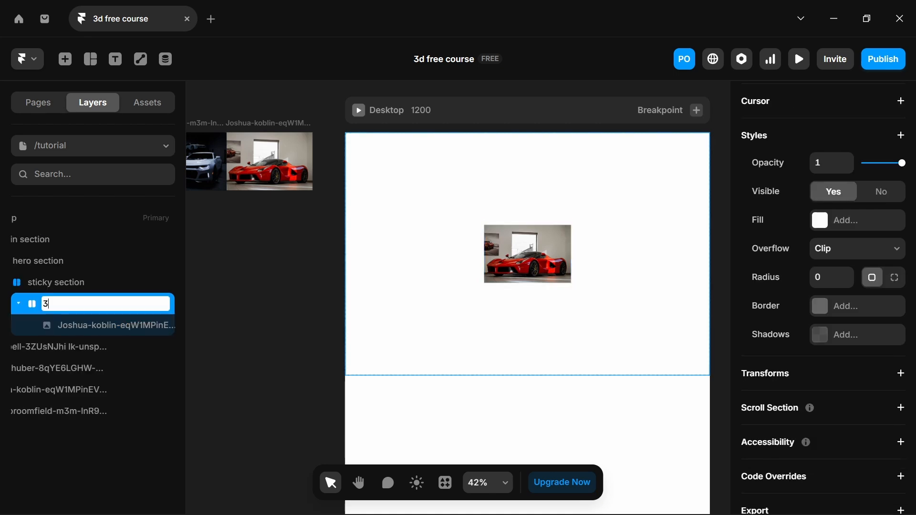
type("d space ")
type("imag")
type("e")
key("Return")
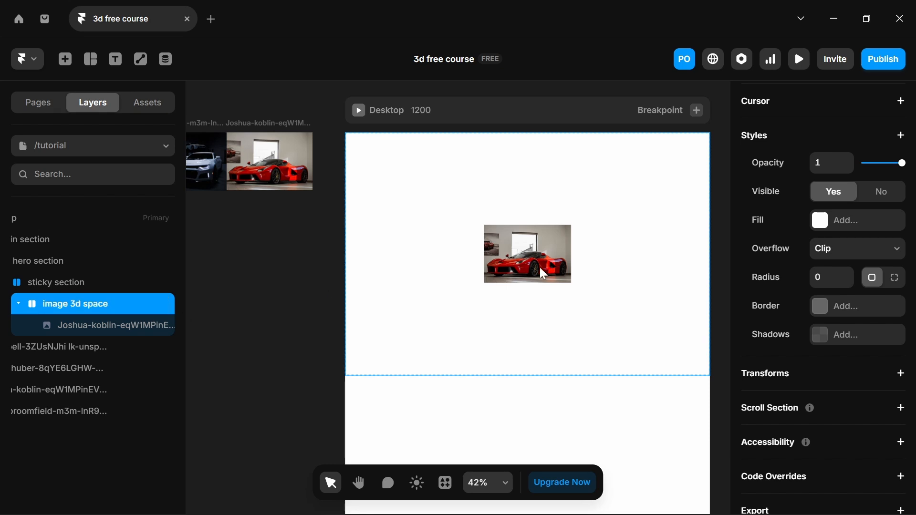
- Add a Rotate transform to the red car image inside image 3d space
scroll(561, 253, "up", 4)
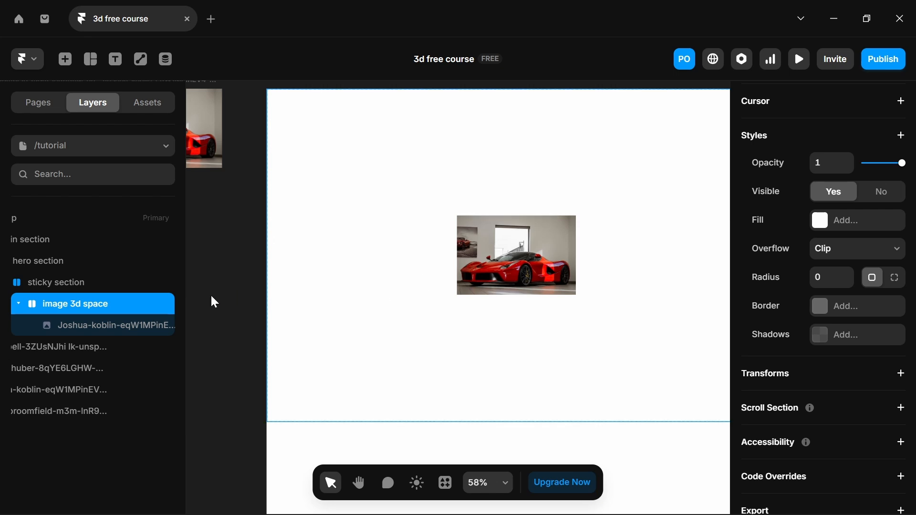
left_click(115, 326)
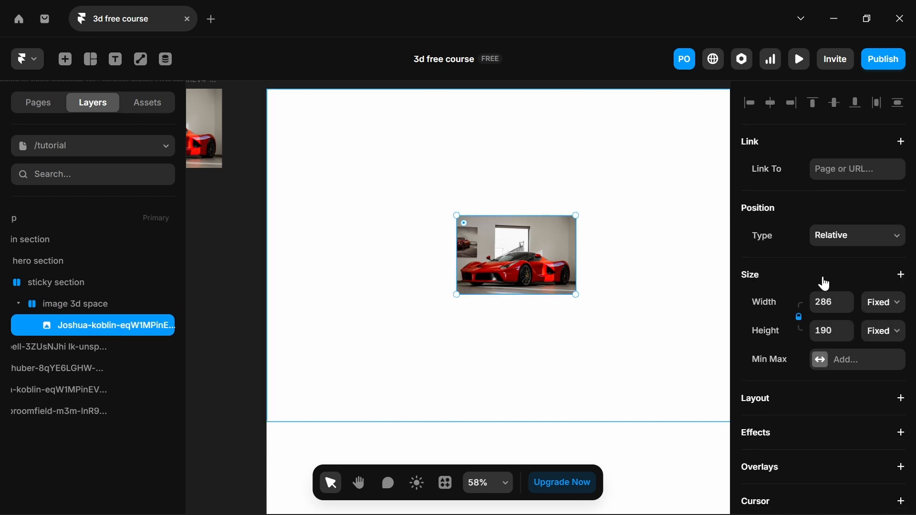
scroll(849, 317, "down", 8)
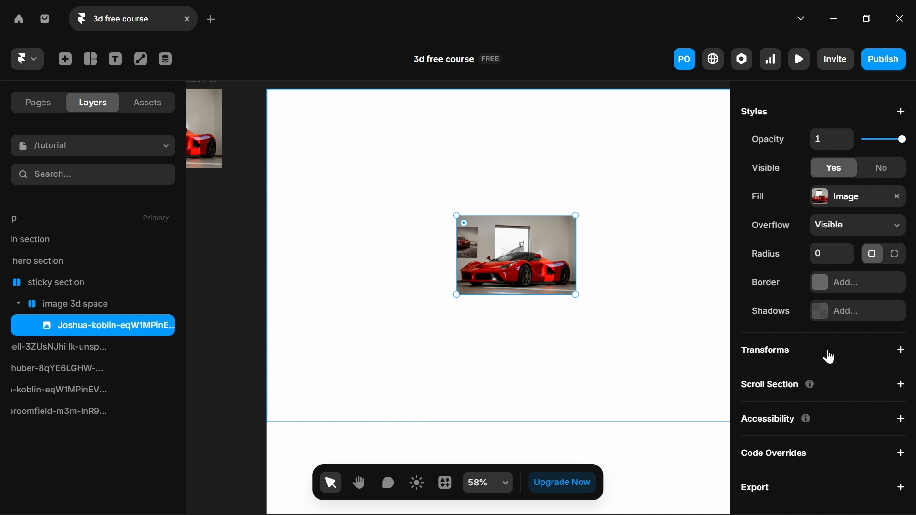
left_click(901, 350)
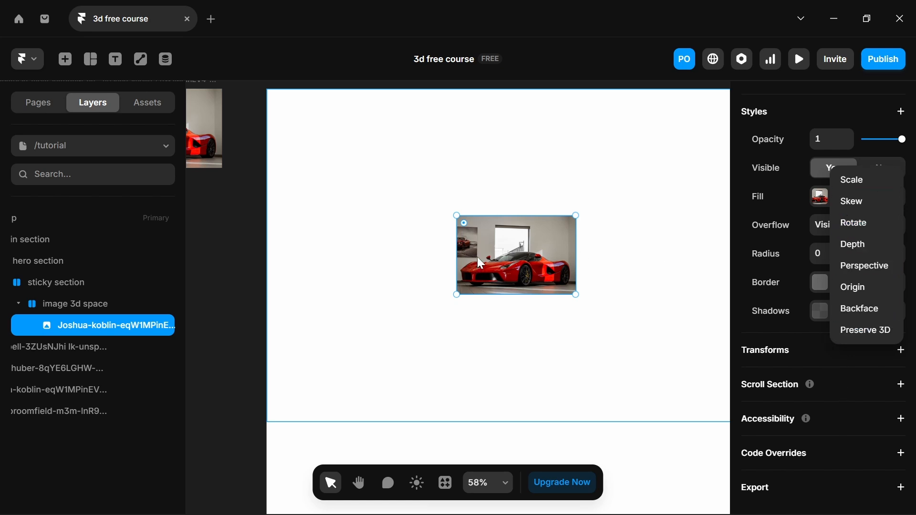
left_click(872, 222)
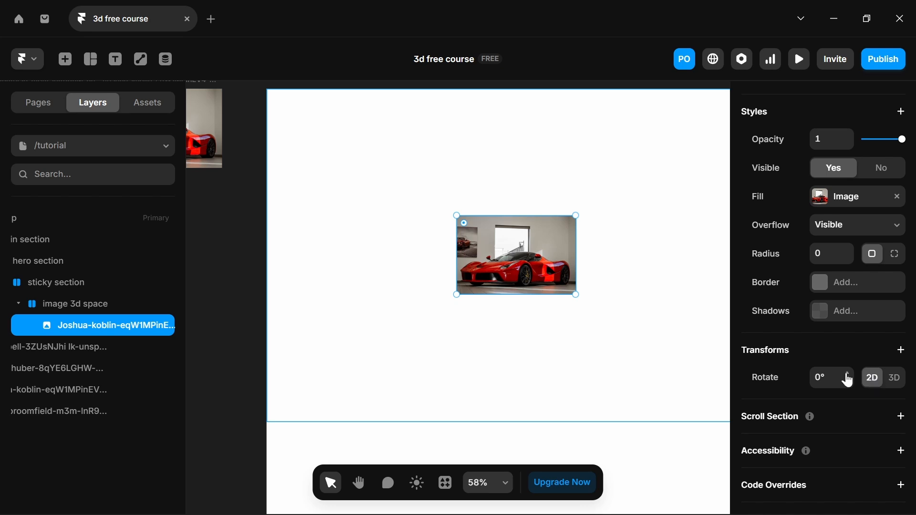
- Try a 2D rotation of about -5° on the red car image and reset the angle to 0
left_click_drag(849, 381, 906, 382)
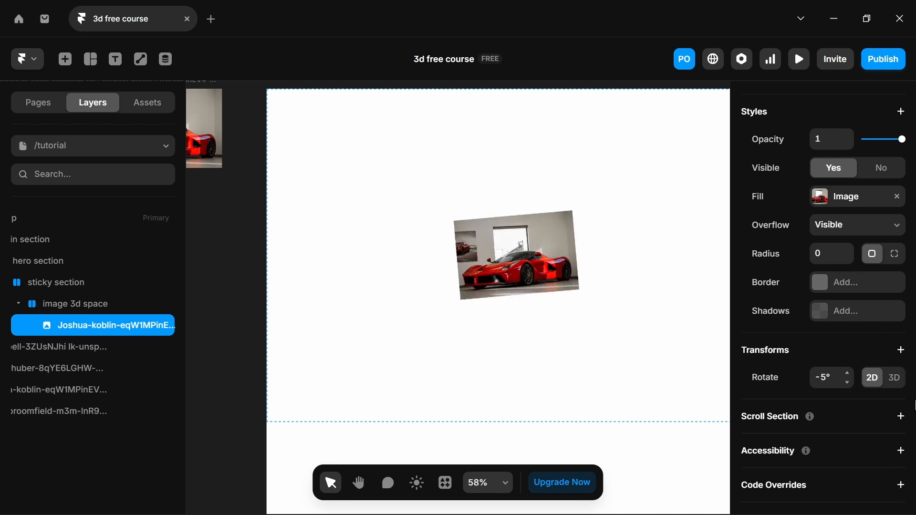
left_click(844, 382)
type("0")
key("Return")
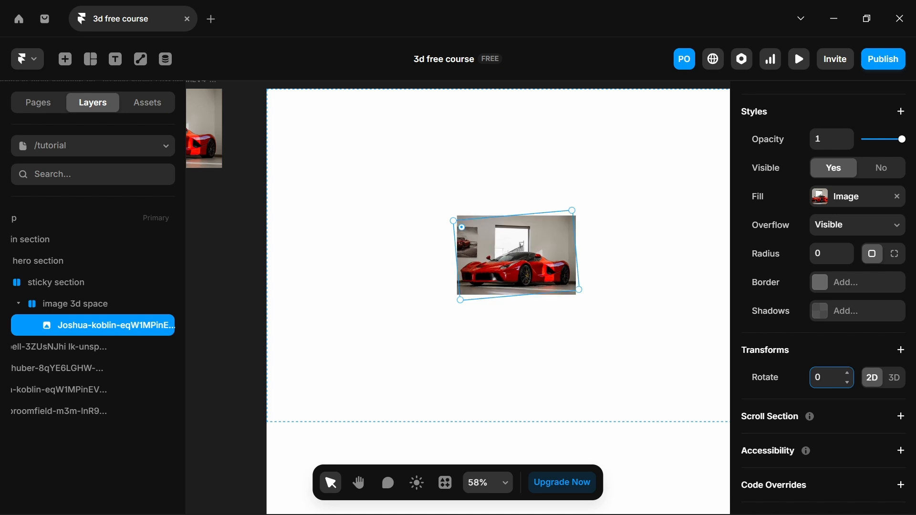
- Switch the car image's rotation to 3D and try angles of about 14 on X, -11 on Y and -17 on Z
left_click(895, 380)
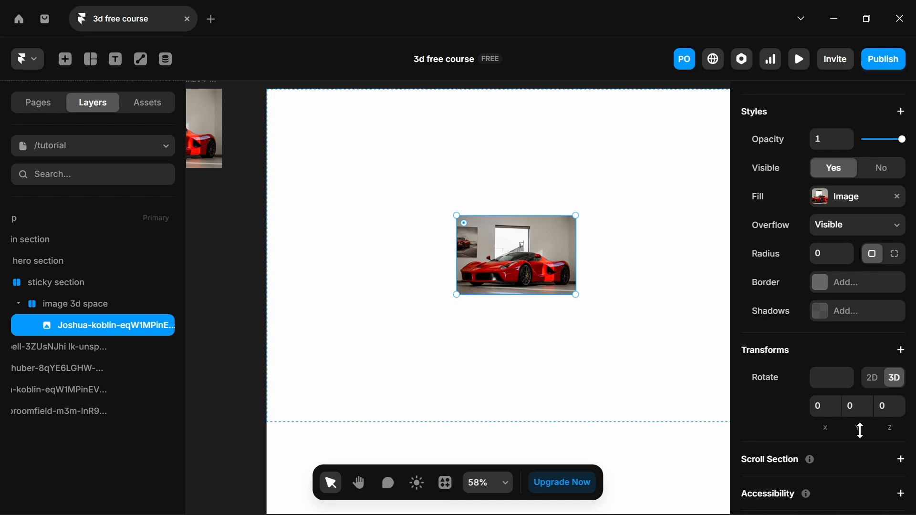
left_click_drag(862, 431, 900, 445)
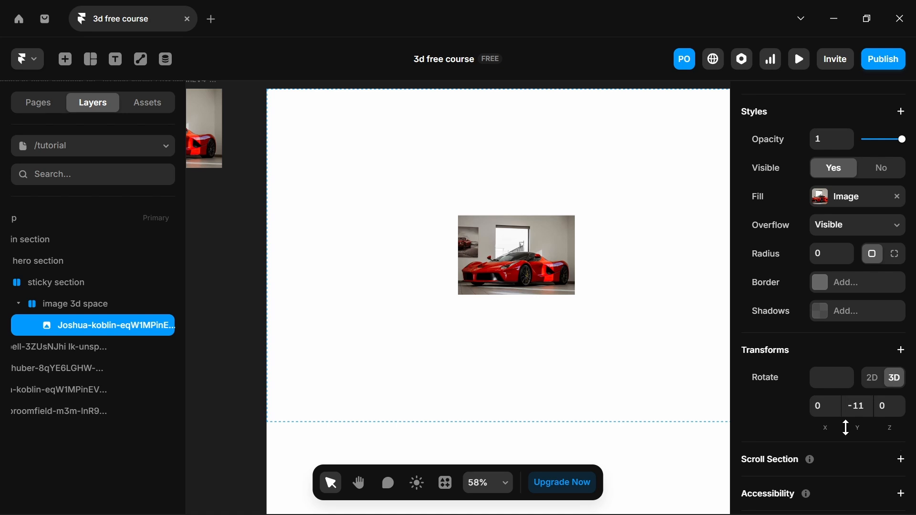
left_click_drag(827, 426, 826, 405)
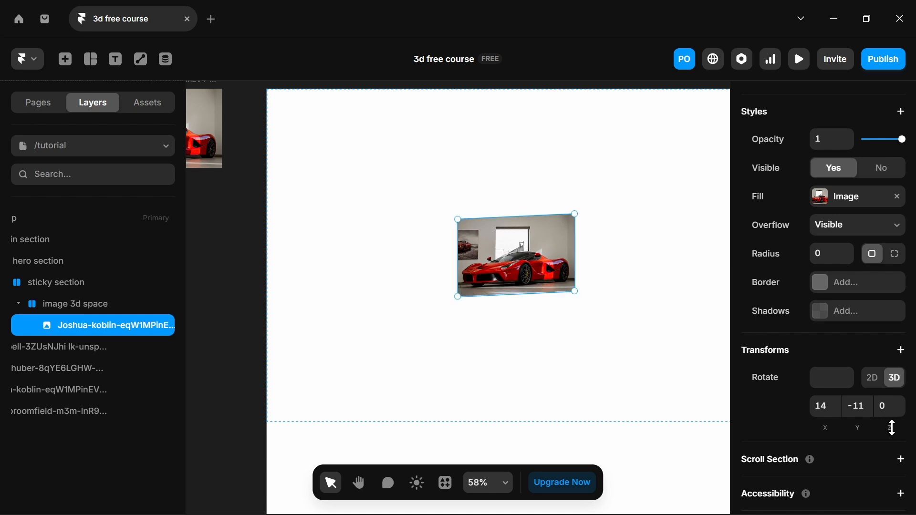
left_click_drag(892, 428, 883, 385)
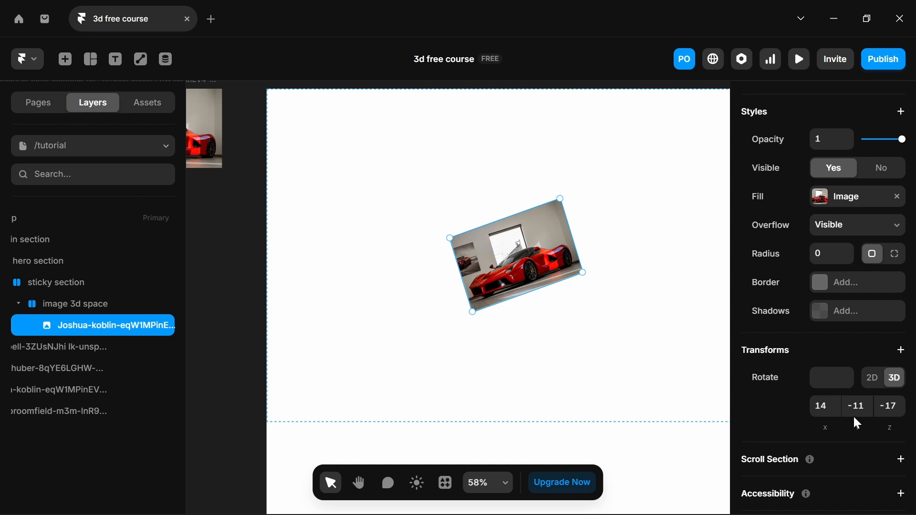
- Reset the car image's Z and X rotation to 0 and set its Y rotation to about 58
left_click(890, 406)
type("0")
left_click(826, 406)
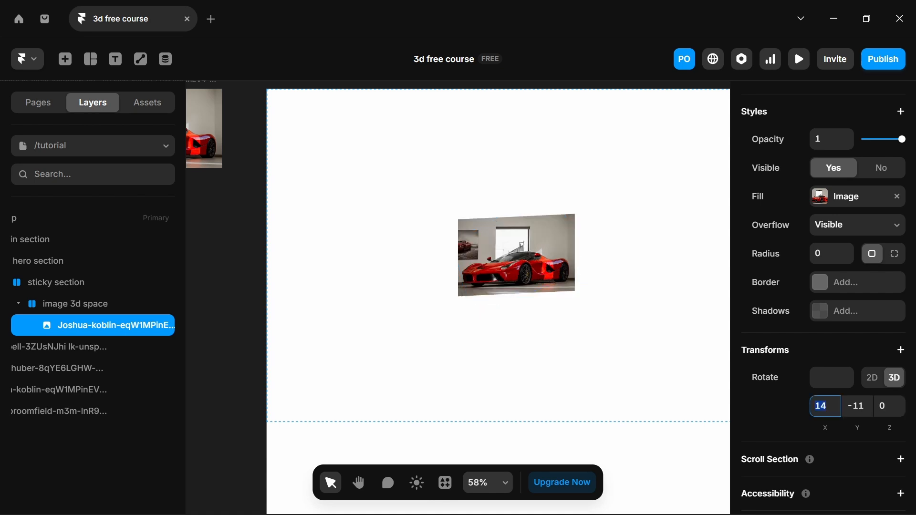
type("0")
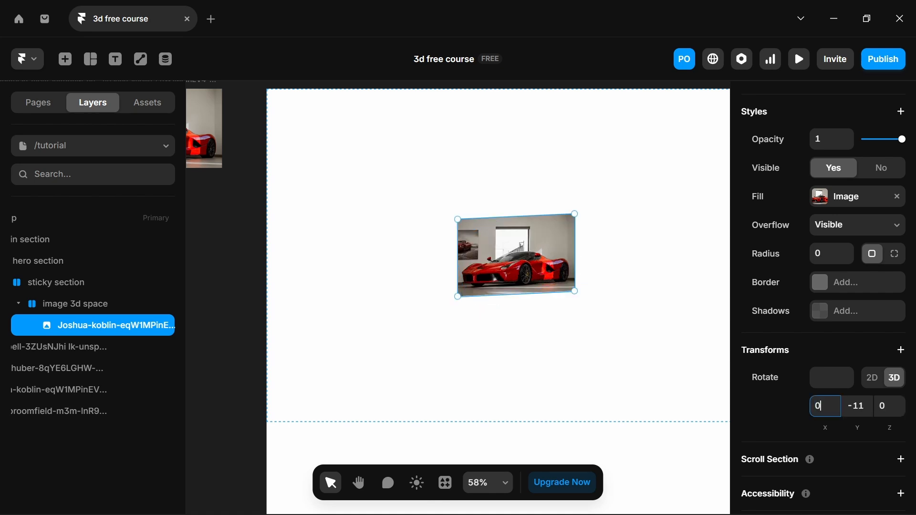
key("Tab")
left_click_drag(859, 426, 864, 385)
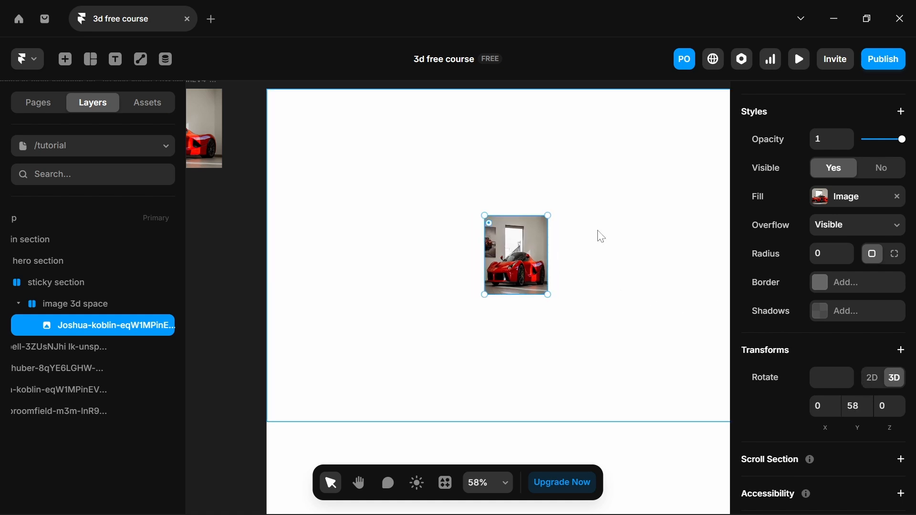
scroll(600, 236, "up", 5)
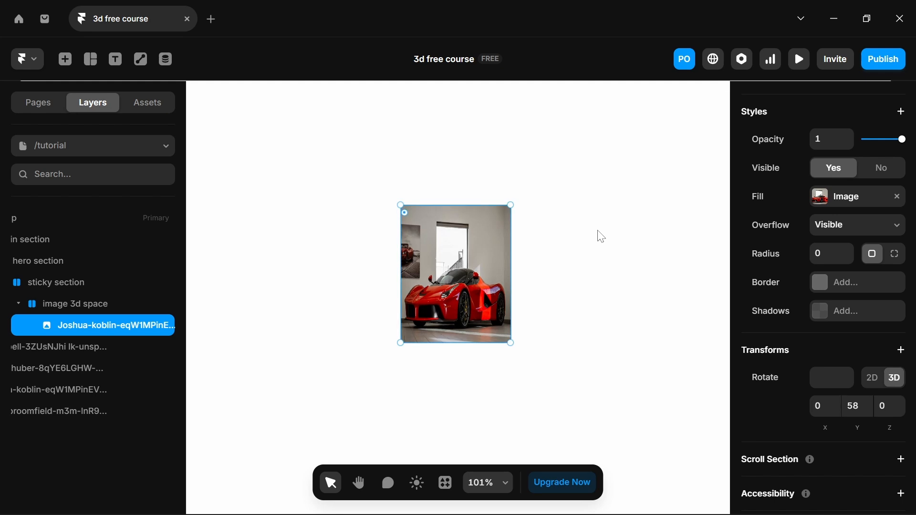
- Add a Perspective of 1200 and Preserve 3D to the image 3d space stack
scroll(601, 235, "up", 3)
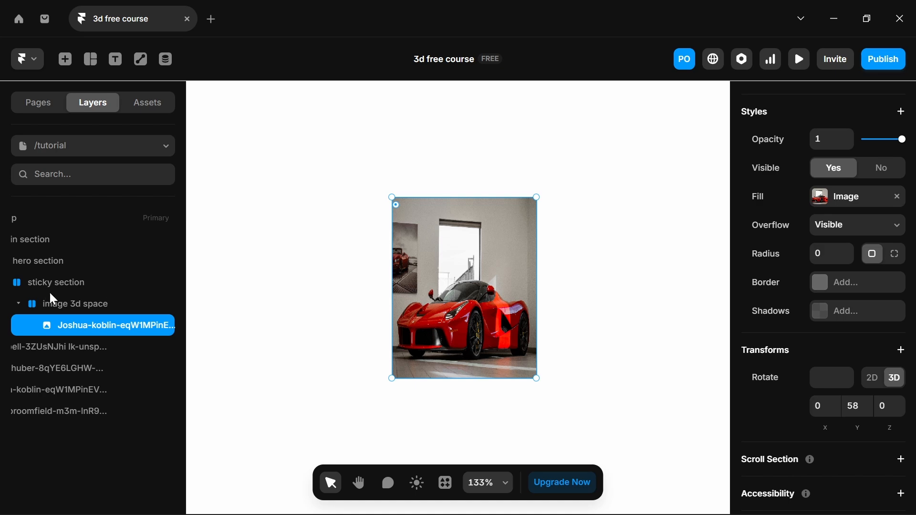
left_click(70, 310)
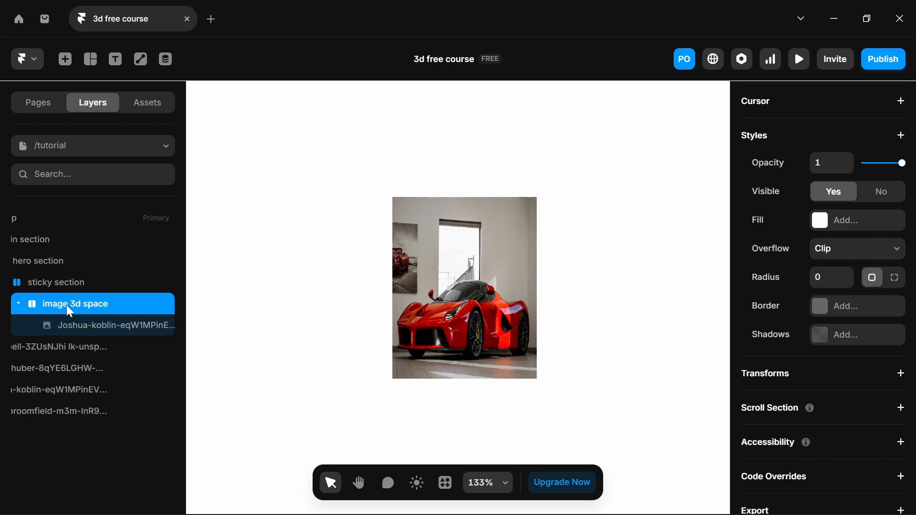
scroll(770, 325, "down", 1)
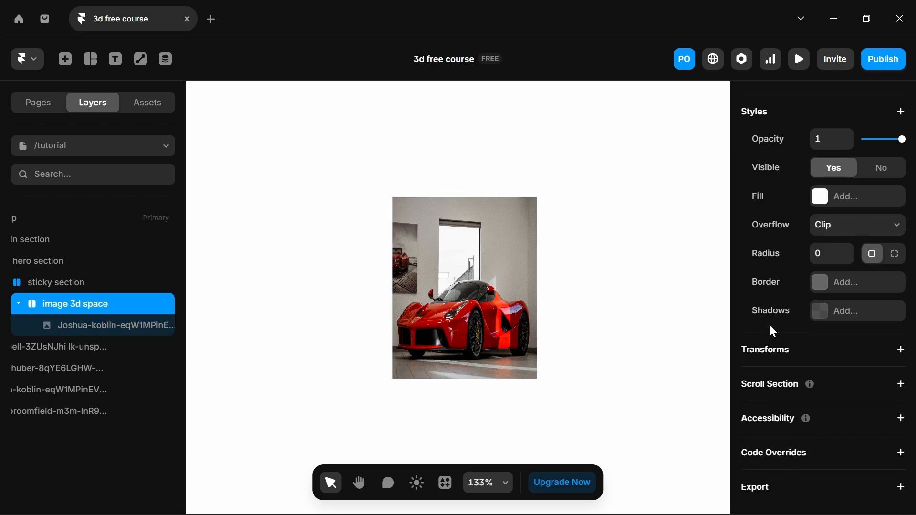
left_click(835, 350)
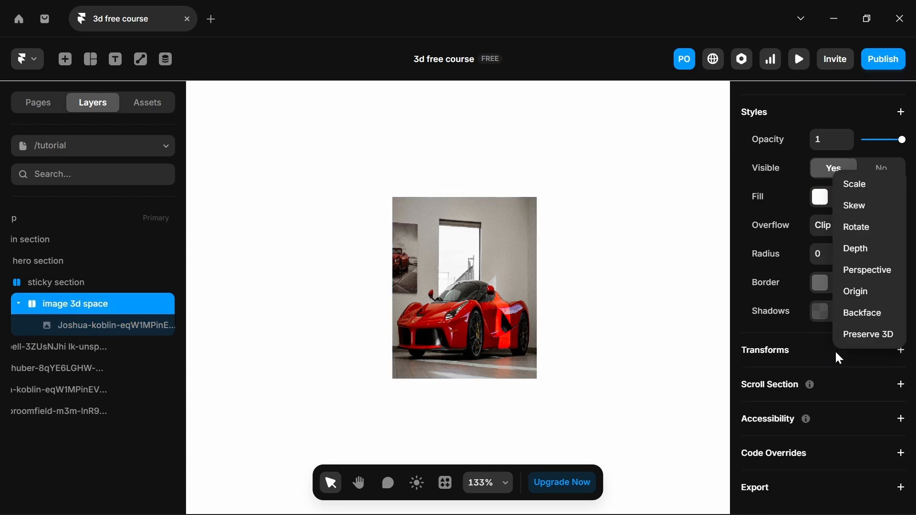
left_click(901, 273)
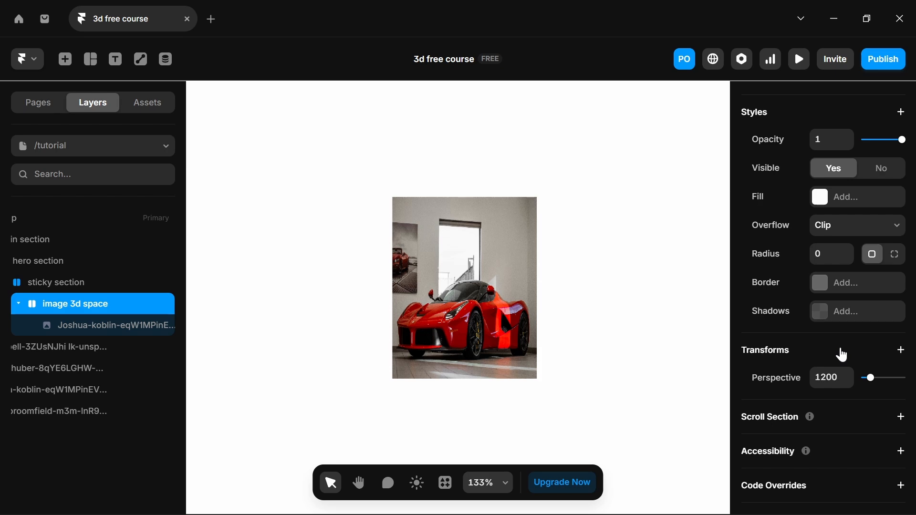
left_click(901, 351)
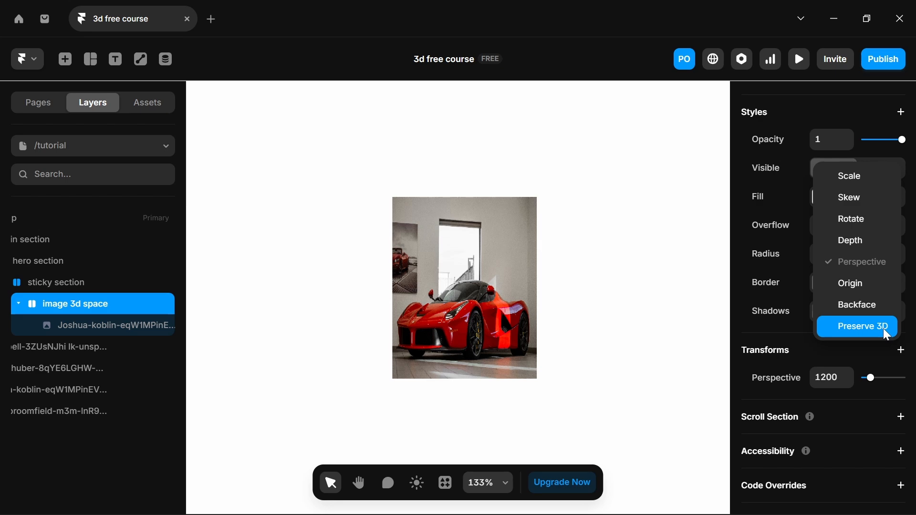
left_click(863, 327)
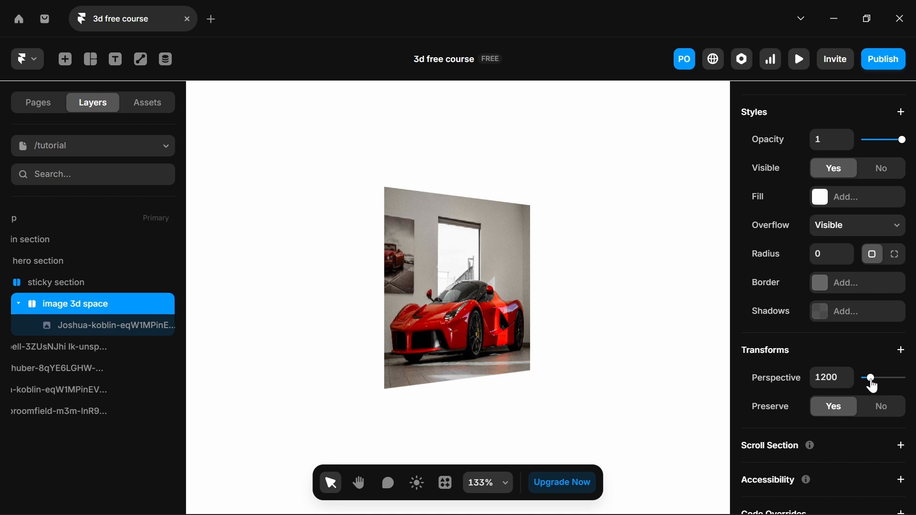
- Try perspective values of 5000 and 500 on image 3d space and set the perspective to 1000
left_click_drag(873, 385, 912, 386)
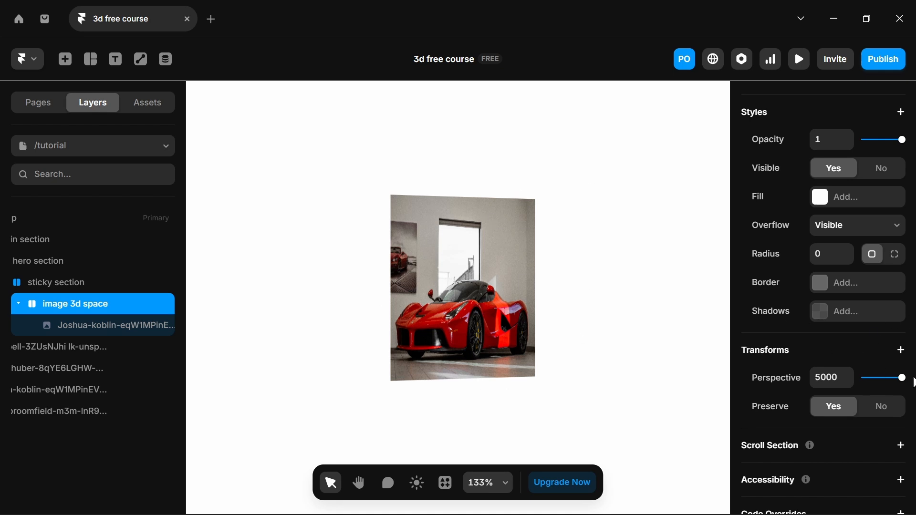
left_click_drag(906, 386, 795, 382)
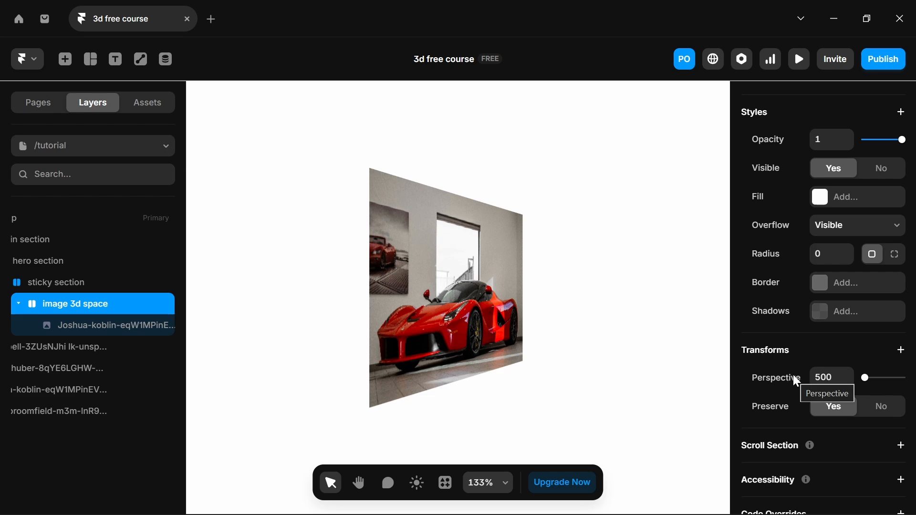
left_click(890, 384)
- Set the red car image's Y rotation to 40 inside image 3d space
left_click(117, 329)
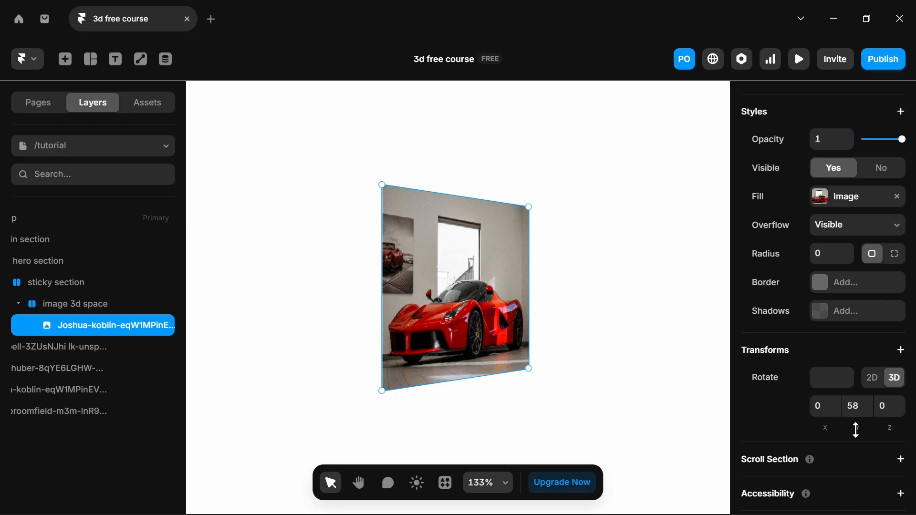
left_click_drag(857, 430, 830, 405)
scroll(522, 348, "down", 5)
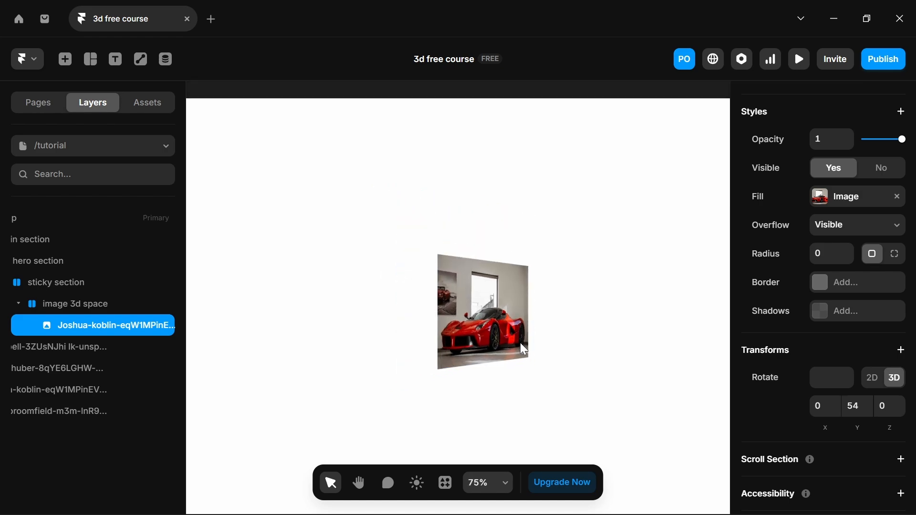
scroll(520, 343, "down", 3)
left_click_drag(850, 425, 906, 436)
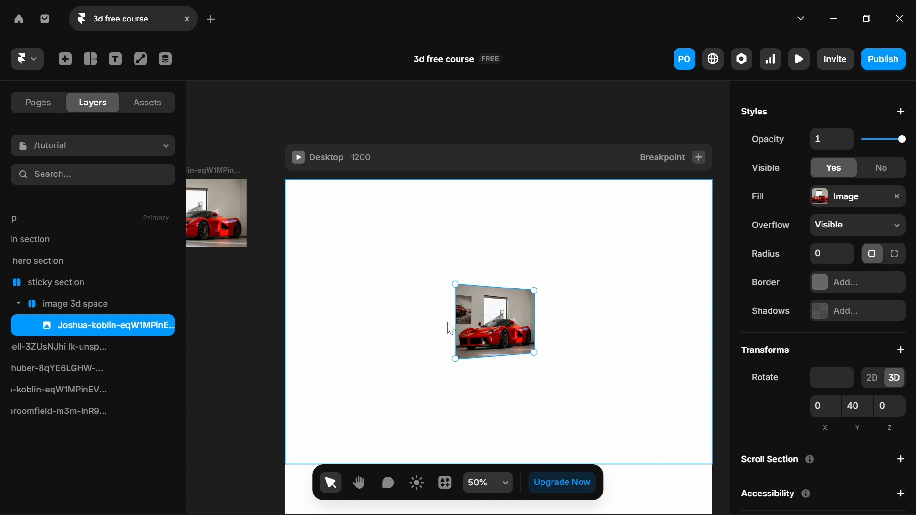
- Replace the rotated red car inside image 3d space with the four loose car images from the canvas
scroll(451, 327, "down", 5)
scroll(451, 320, "left", 6)
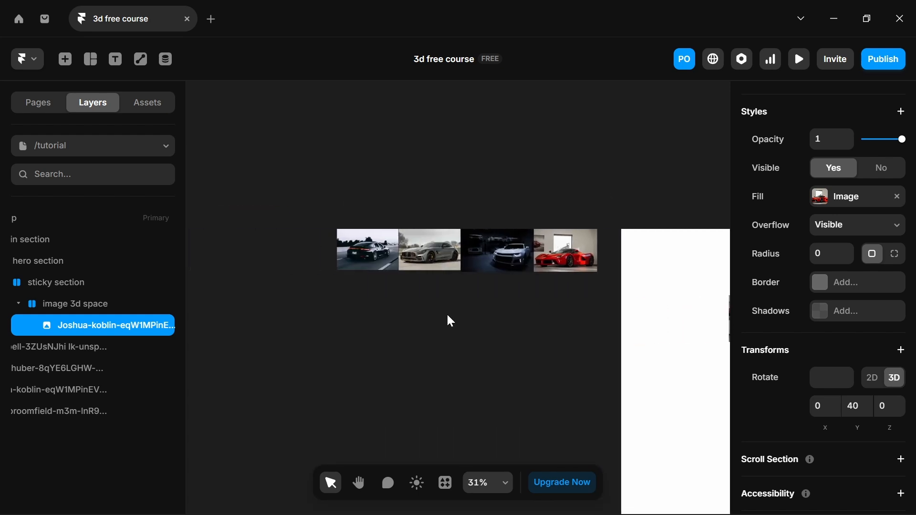
scroll(531, 313, "right", 6)
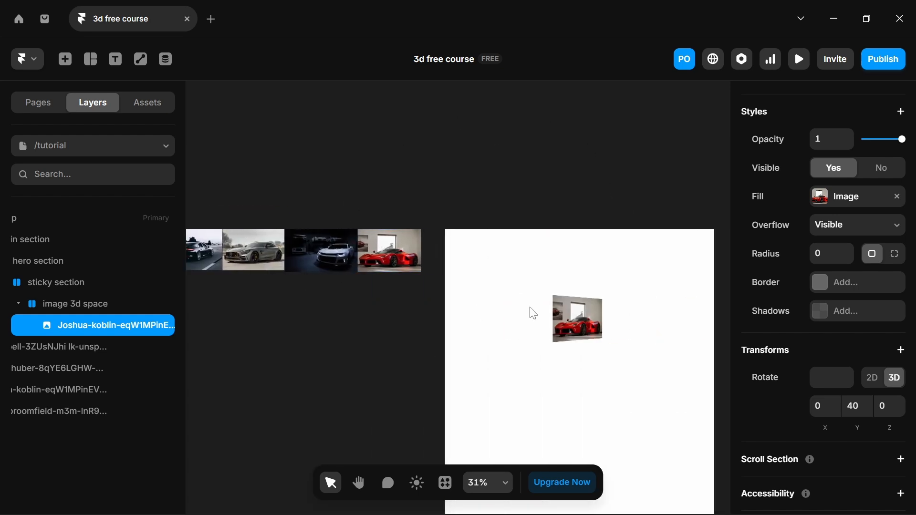
left_click_drag(247, 233, 504, 339)
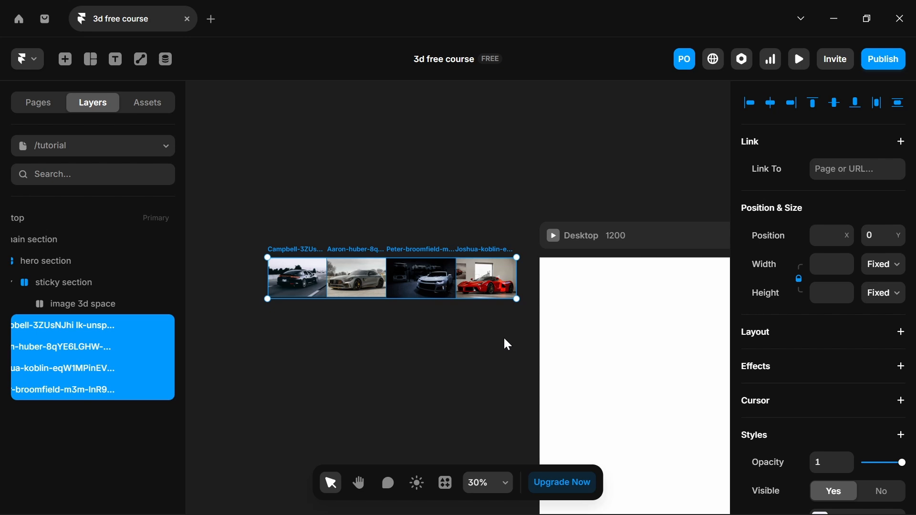
key("ctrl+x")
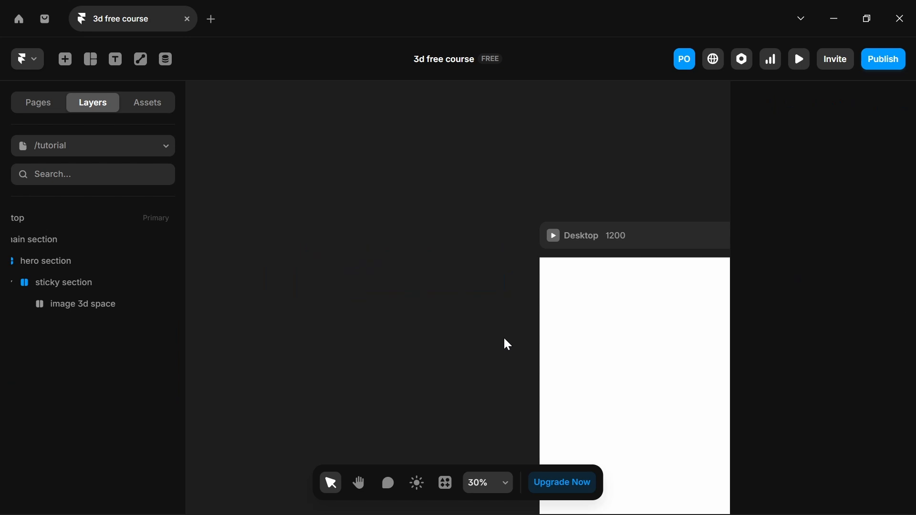
scroll(505, 339, "right", 5)
scroll(504, 339, "down", 2)
scroll(505, 339, "down", 2)
left_click(430, 260, "ctrl")
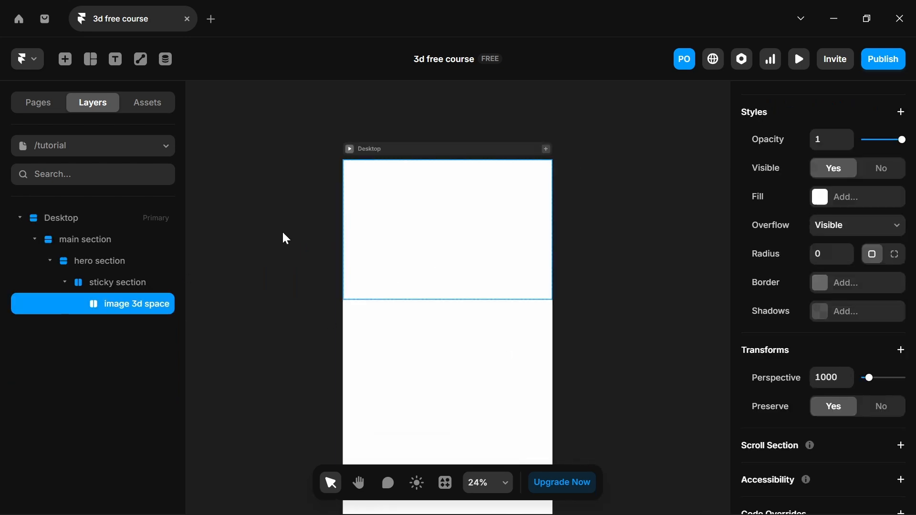
key("ctrl+v")
scroll(408, 231, "up", 2)
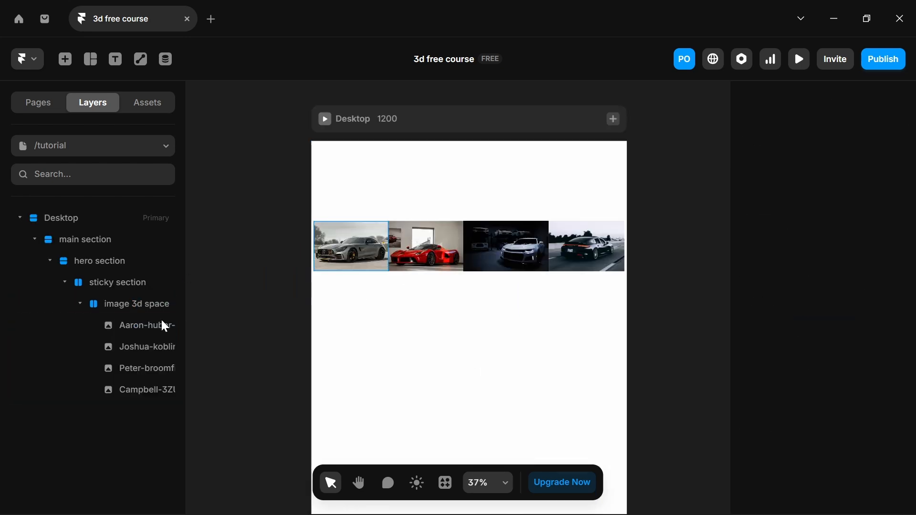
- Wrap the four car images inside image 3d space in a stack and rename it image wrap
left_click(146, 323)
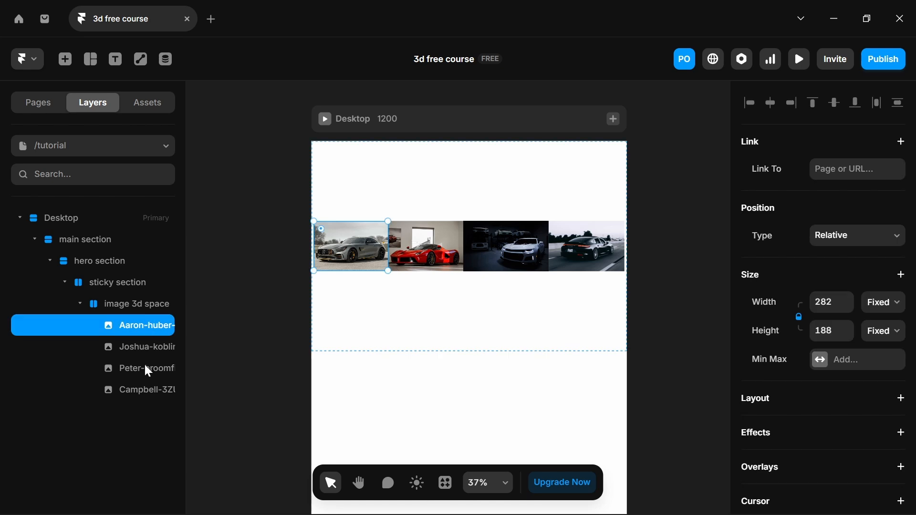
left_click(145, 395, "shift")
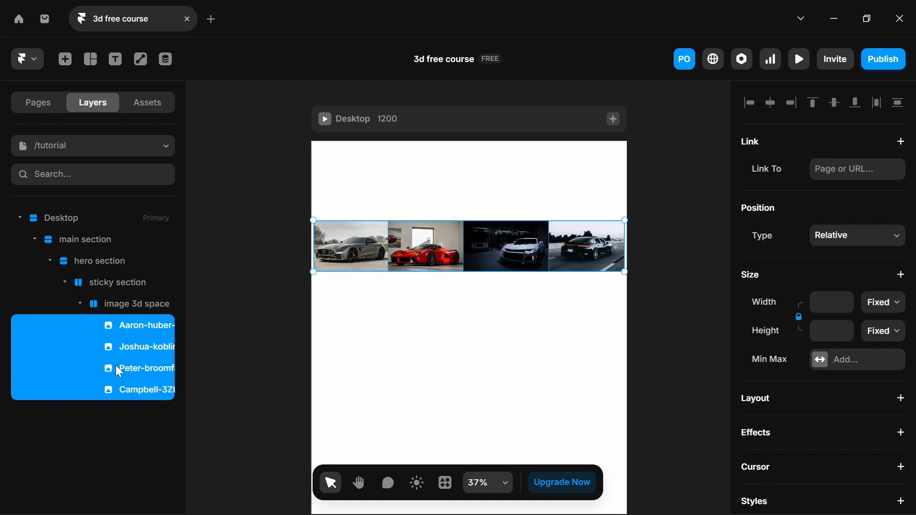
key("ctrl+Return")
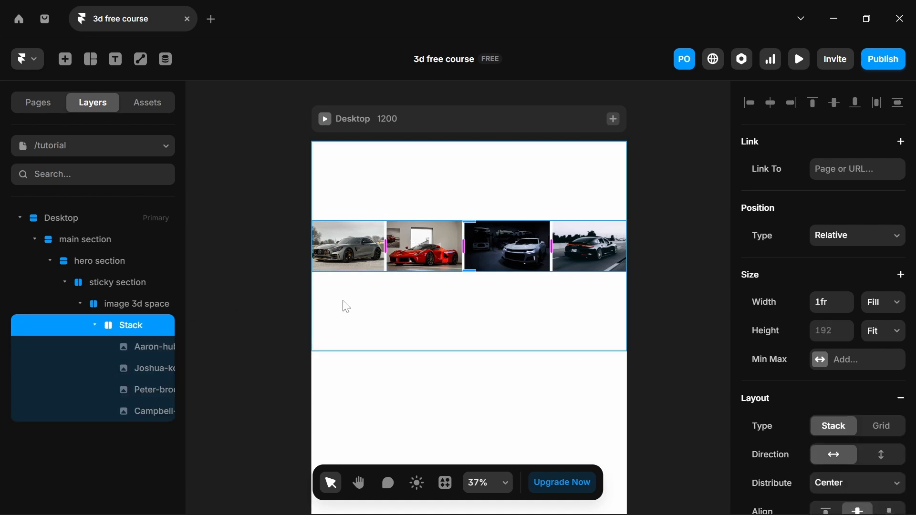
double_click(132, 325)
type("ima")
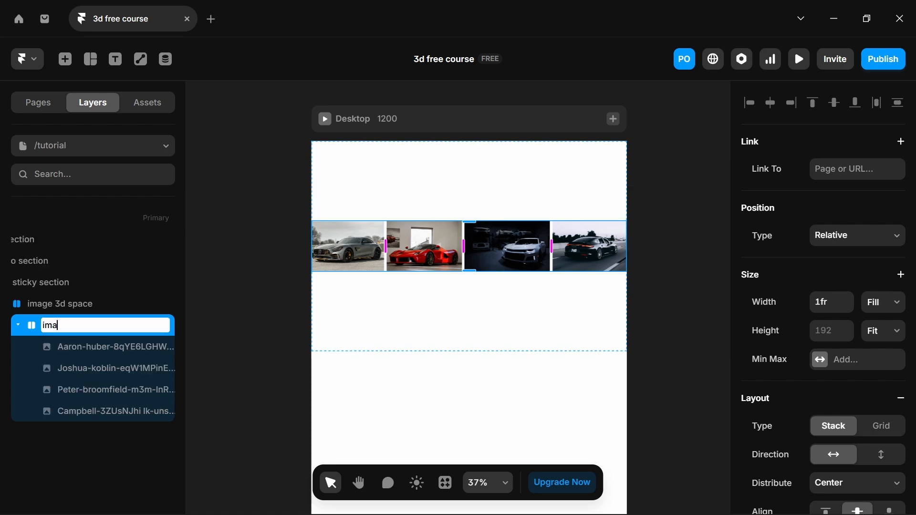
type("ge wrap")
key("Return")
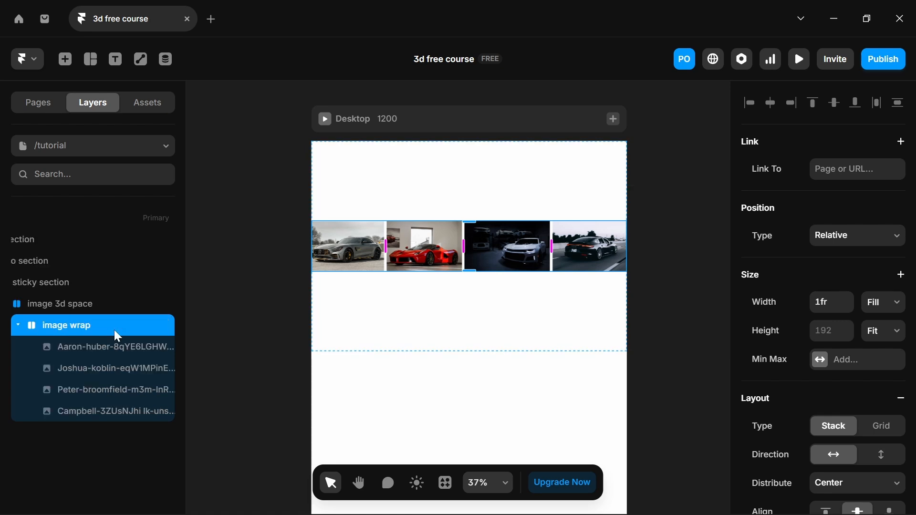
- Set the width of the image wrap stack to Fit Content
scroll(912, 279, "down", 3)
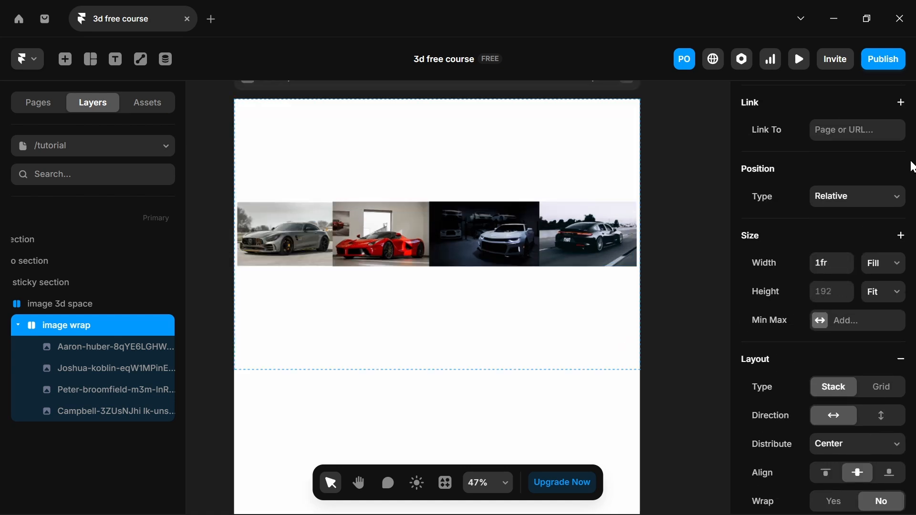
scroll(909, 172, "up", 1)
left_click(873, 274)
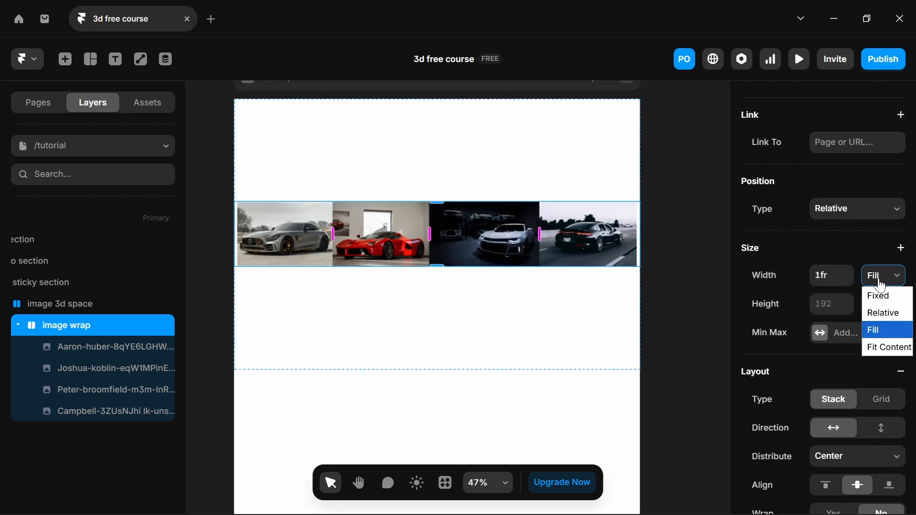
left_click(876, 348)
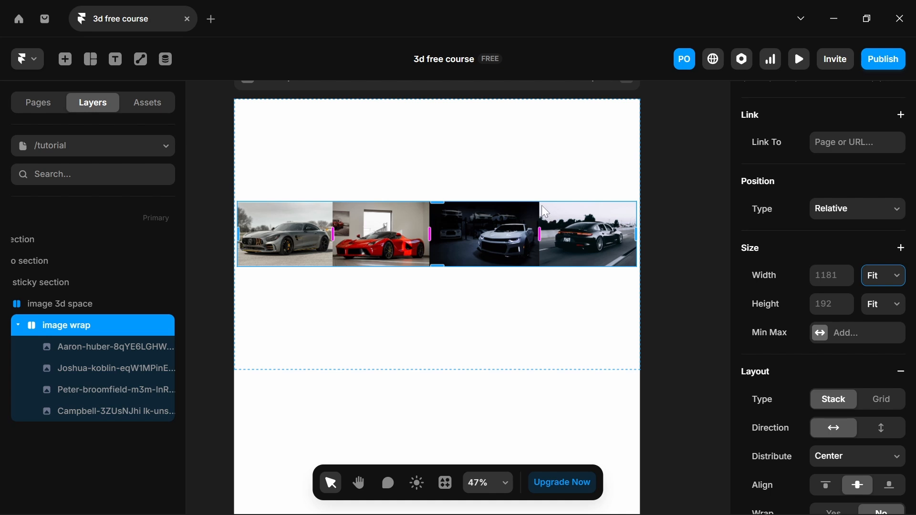
- Add a 3D Rotate transform to all four car images in image wrap with a Y rotation of 90
left_click(93, 347)
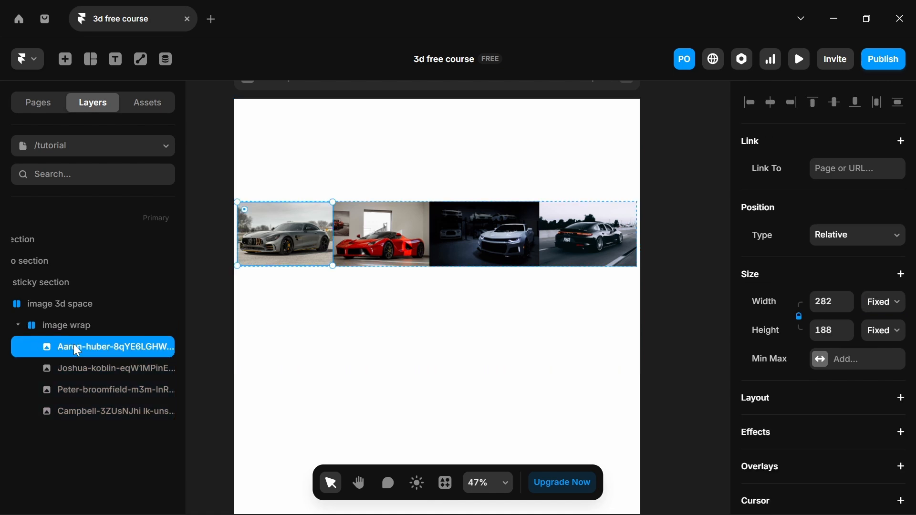
left_click(75, 415, "shift")
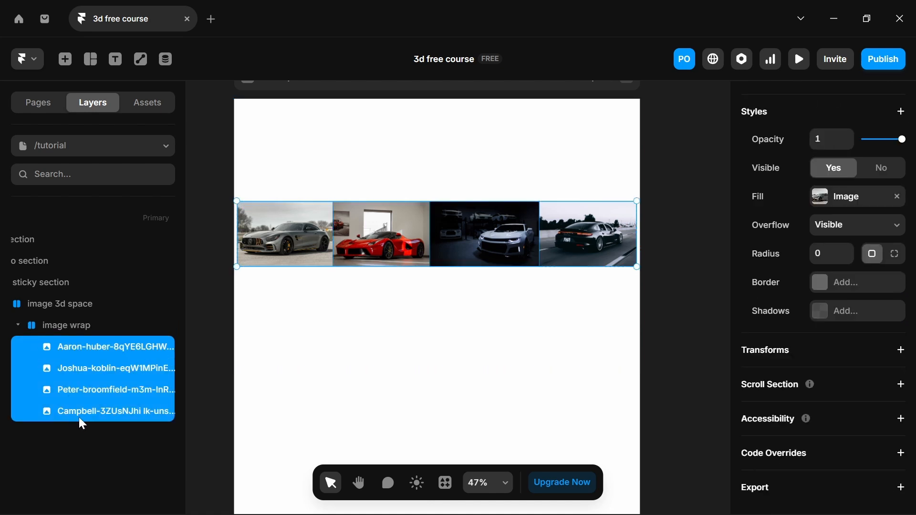
left_click(897, 351)
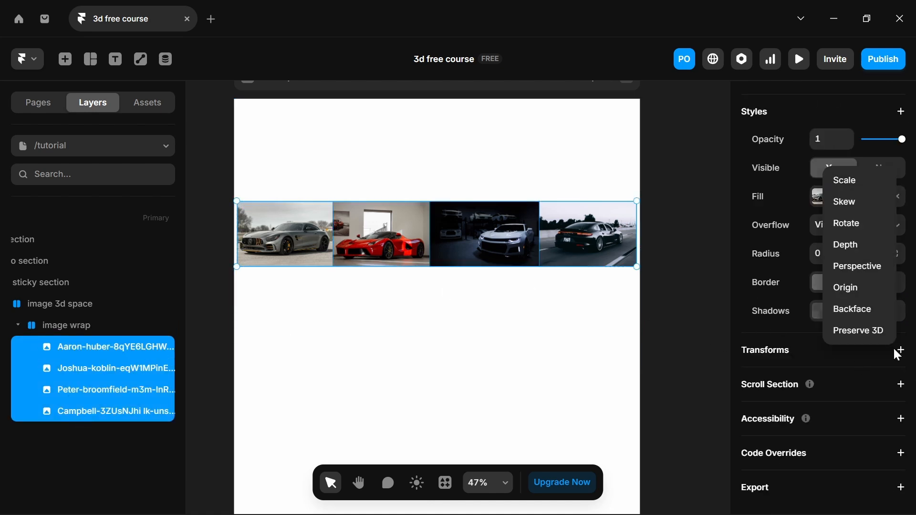
left_click(873, 229)
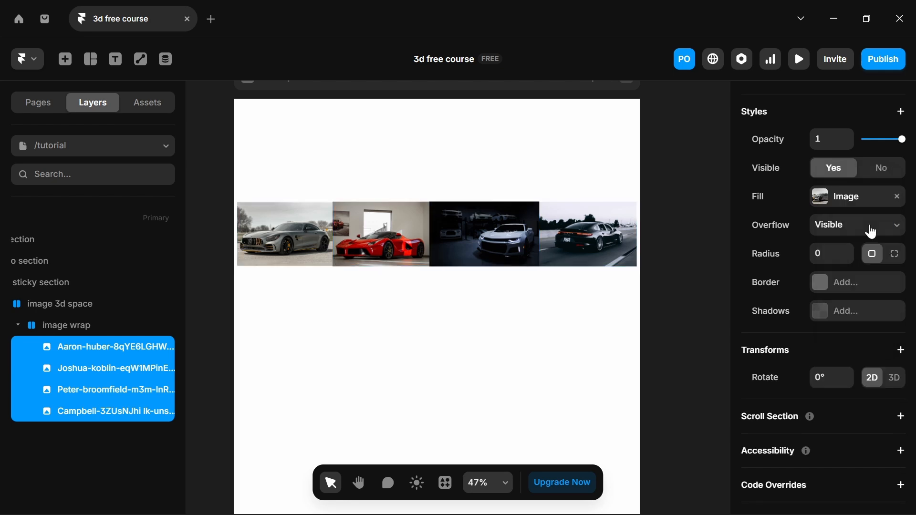
left_click(895, 380)
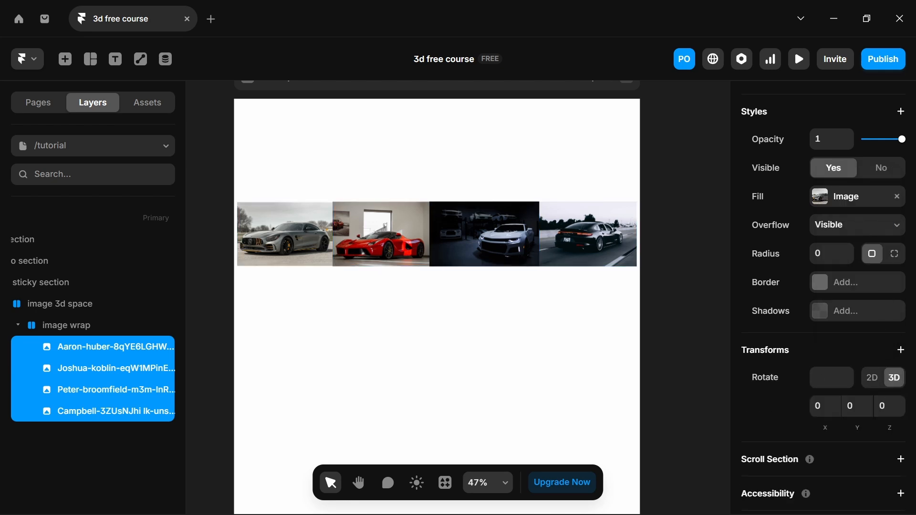
mouse_move(855, 428)
left_mouse_down()
mouse_move(856, 381)
mouse_move(867, 420)
left_mouse_up()
left_click(858, 407)
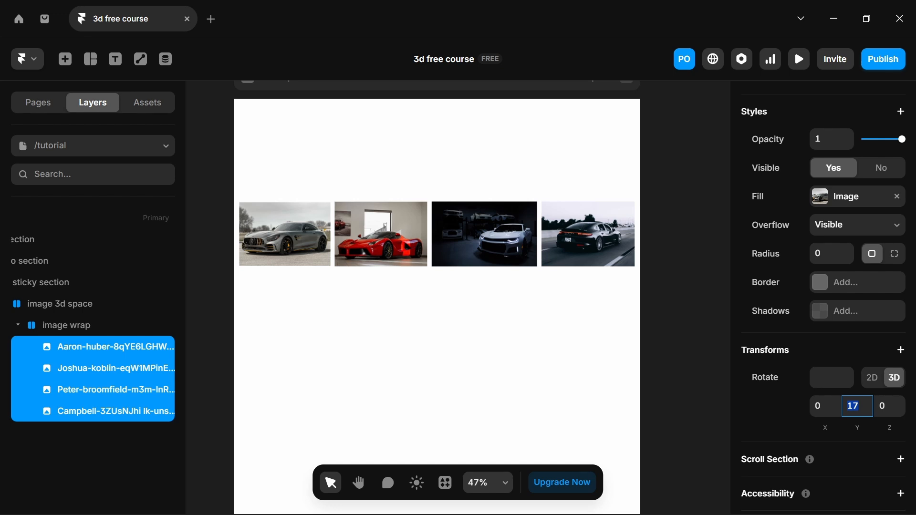
type("90")
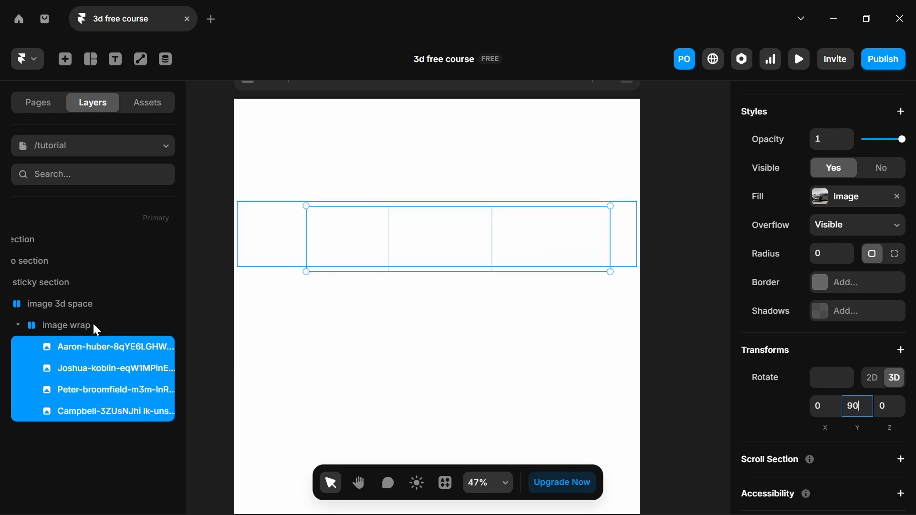
- Add a 3D Rotate transform to the image wrap stack with a Y rotation of 90
left_click(94, 326)
scroll(912, 411, "down", 5)
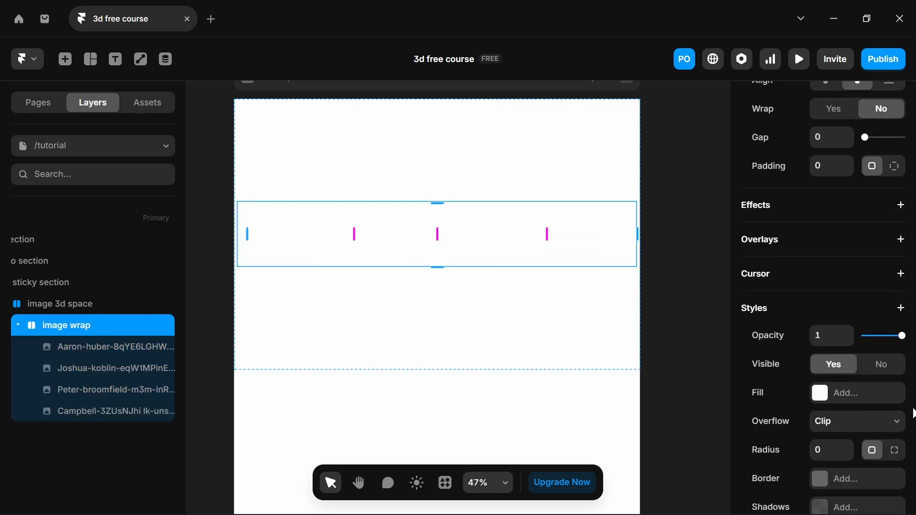
scroll(913, 414, "down", 4)
left_click(883, 364)
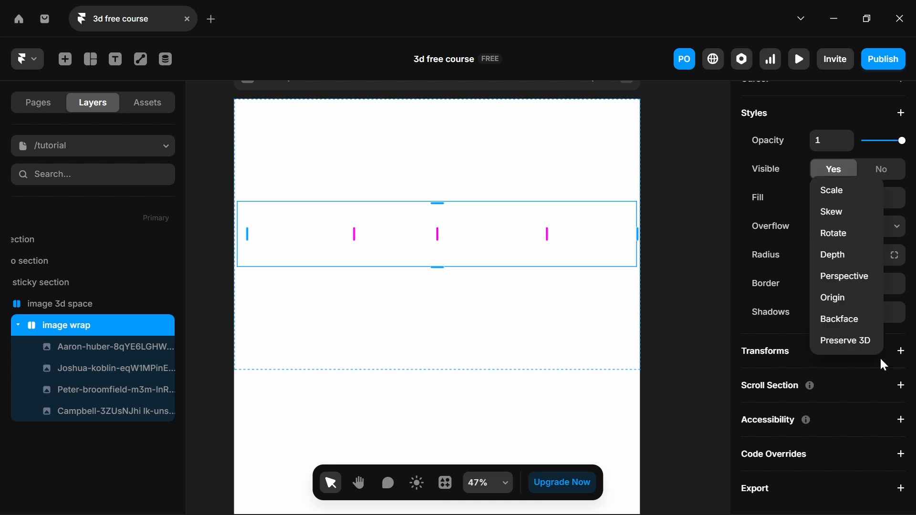
left_click(833, 235)
left_click(894, 381)
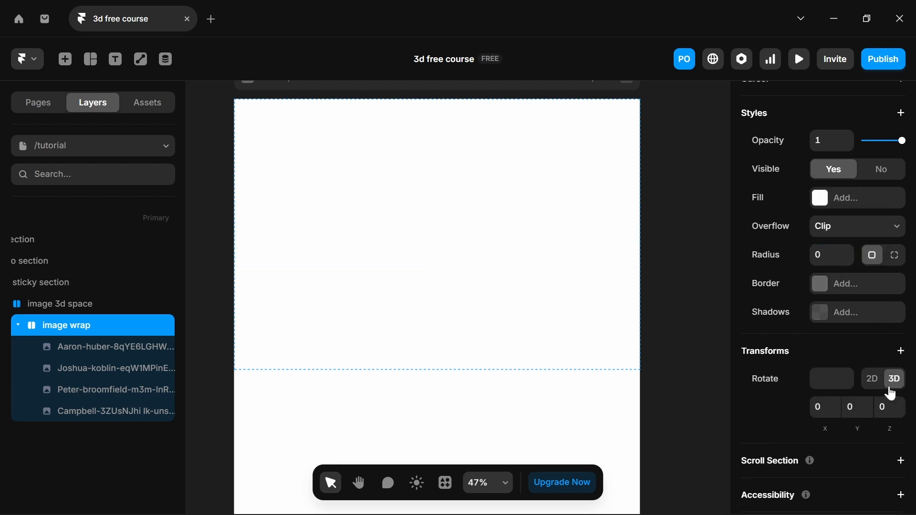
left_click(842, 409)
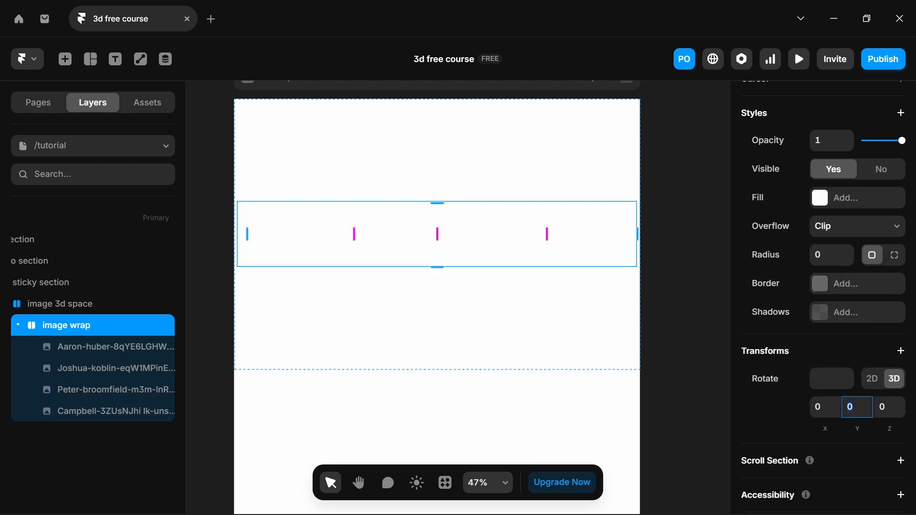
type("90")
key("Return")
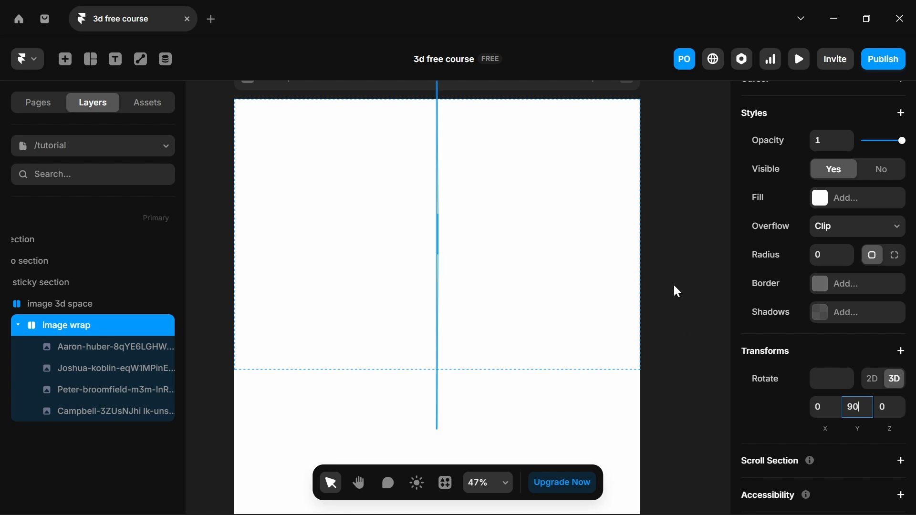
left_click(673, 281)
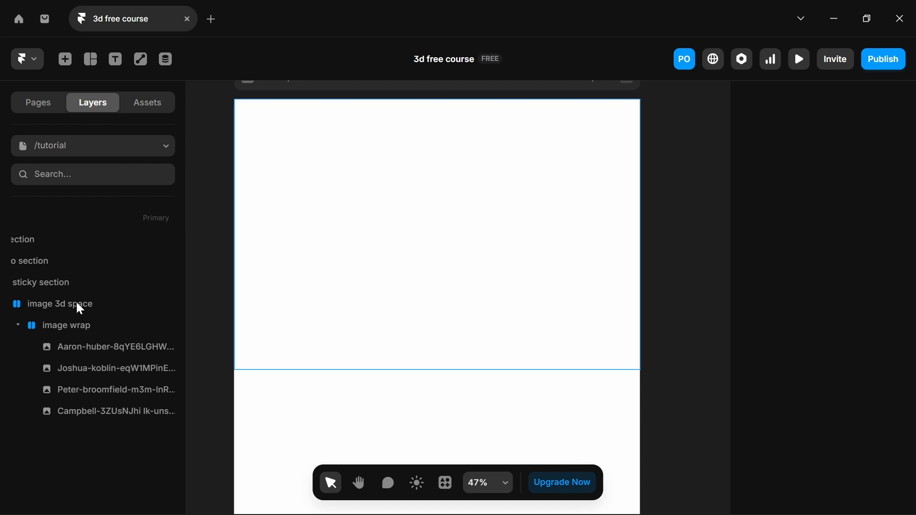
- Add a Perspective transform of 1200 and a Preserve 3D transform to the image wrap stack
left_click(80, 326)
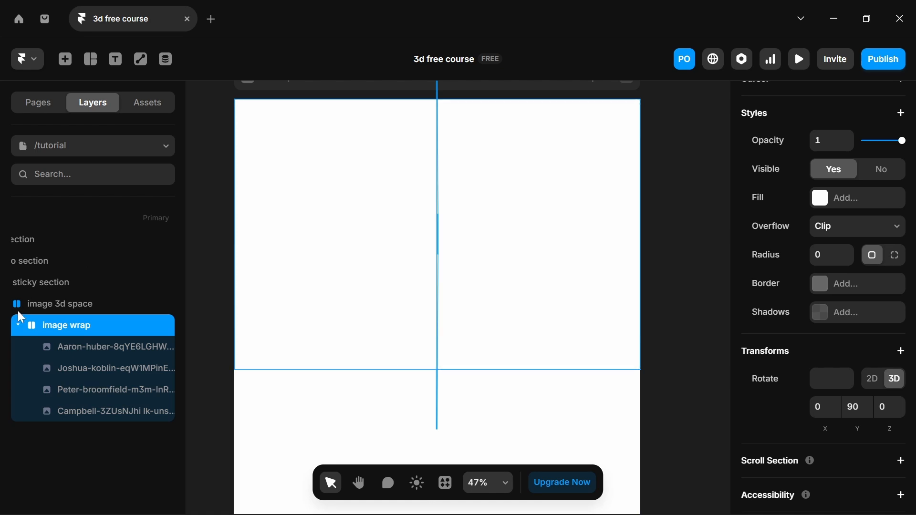
left_click(77, 305)
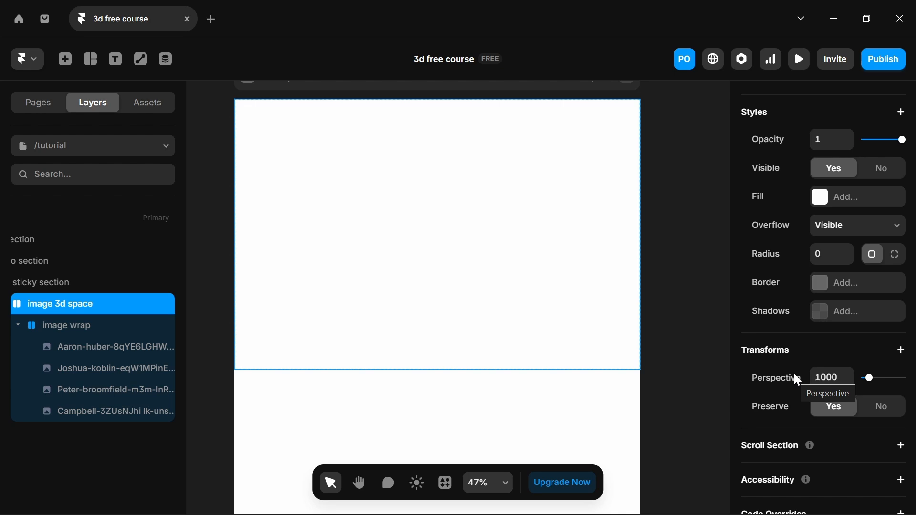
left_click(90, 324)
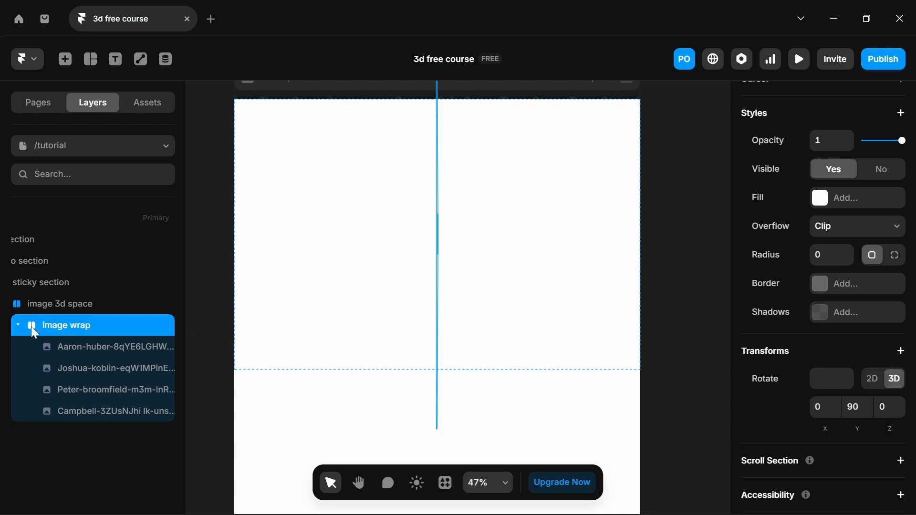
scroll(823, 286, "down", 2)
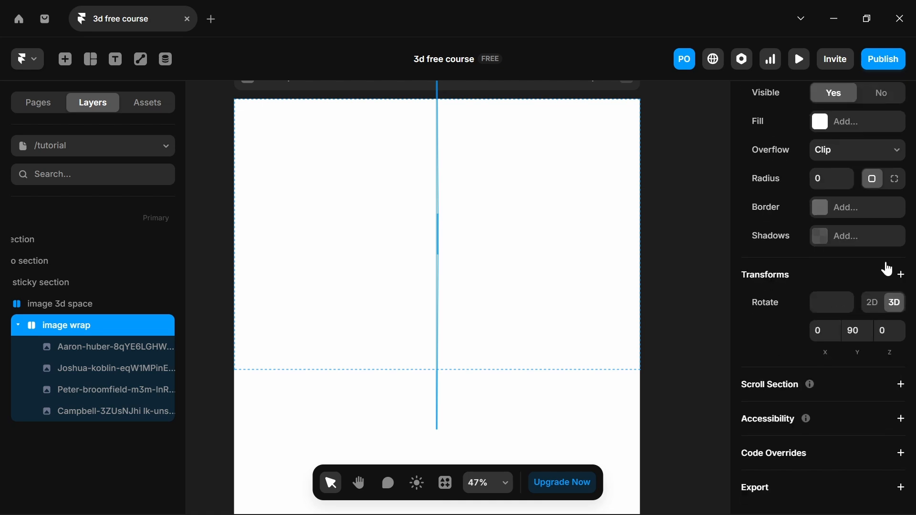
left_click(901, 276)
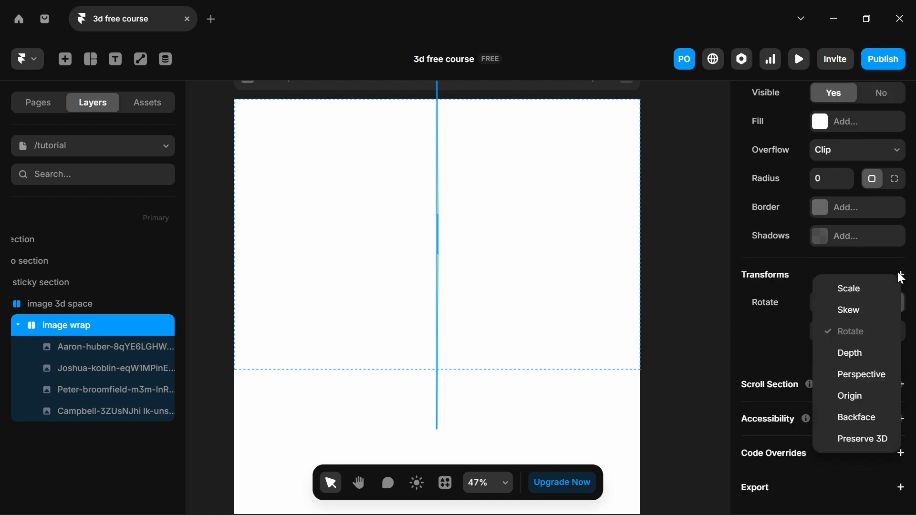
left_click(873, 374)
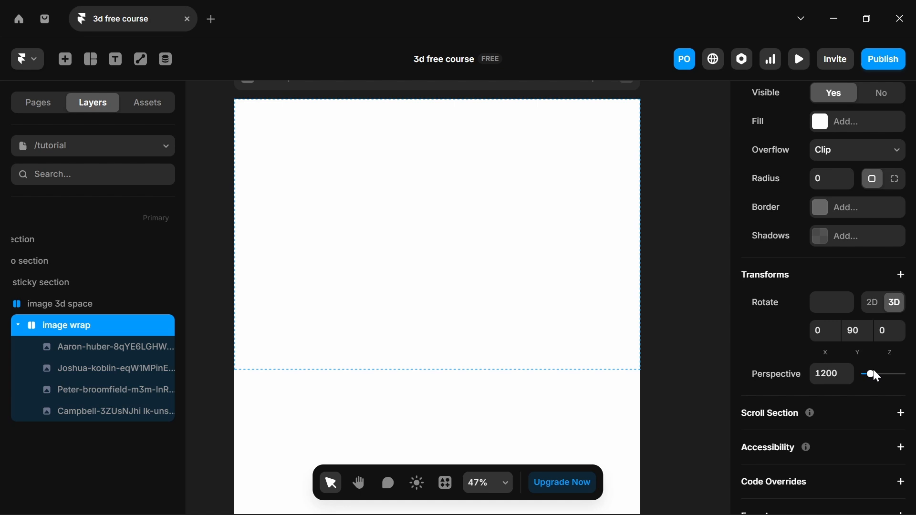
left_click(901, 276)
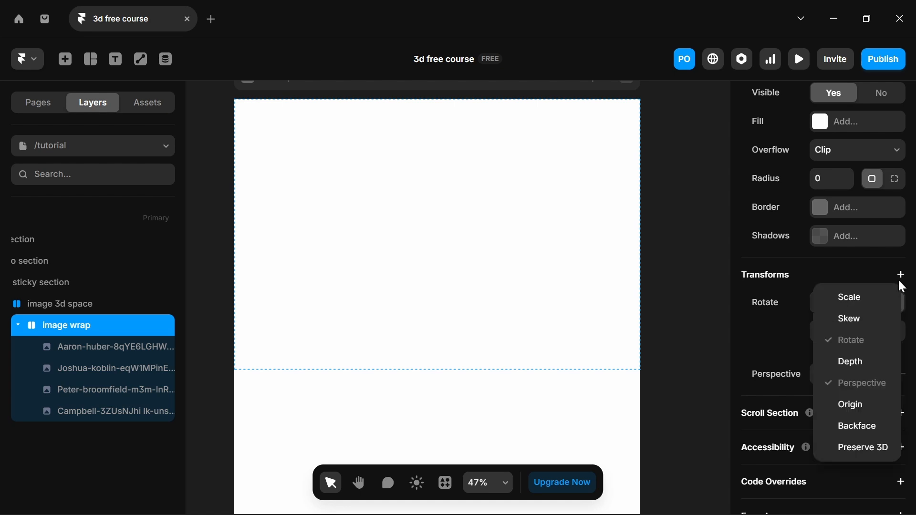
left_click(866, 451)
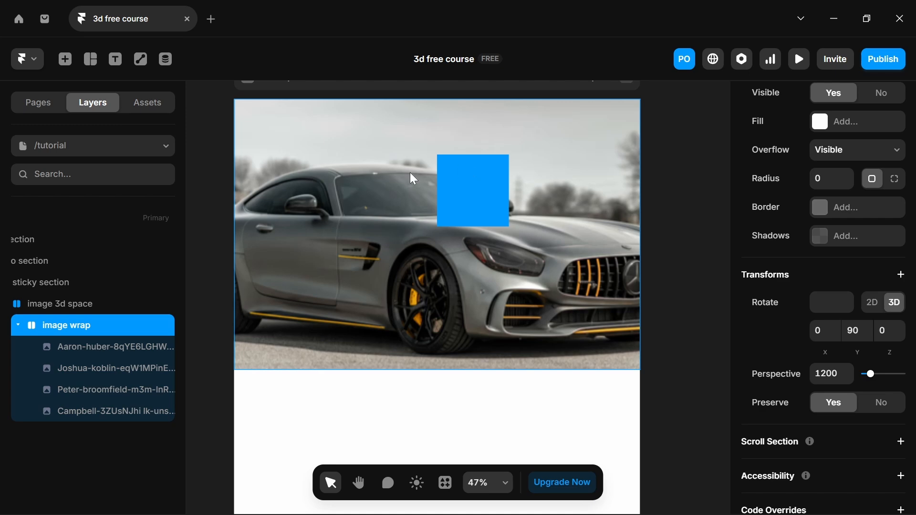
- Raise the perspective of image 3d space to 5000
left_click(93, 370)
left_click(86, 334)
scroll(835, 234, "up", 10)
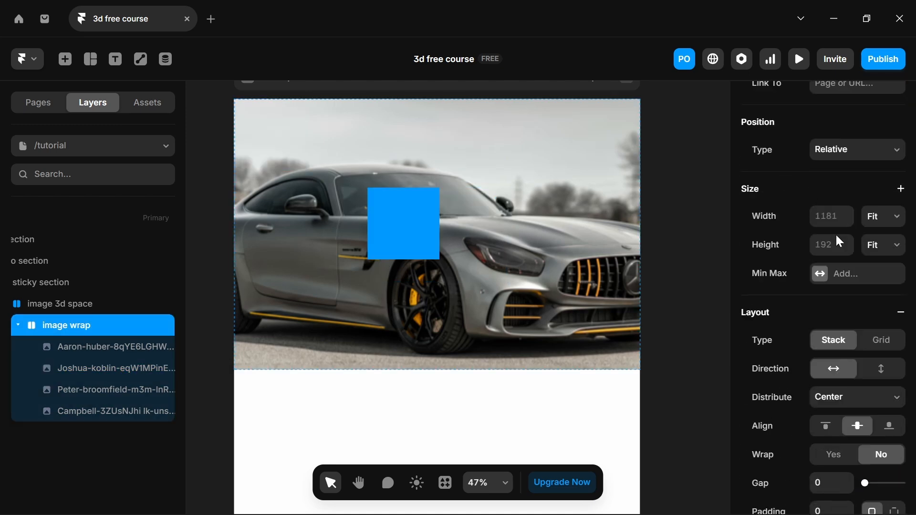
scroll(836, 241, "down", 6)
scroll(836, 239, "down", 3)
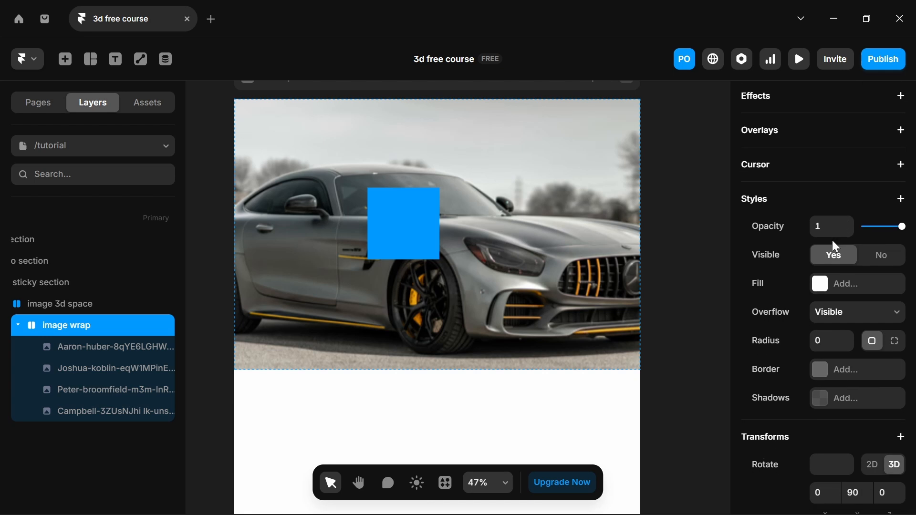
left_click(54, 310)
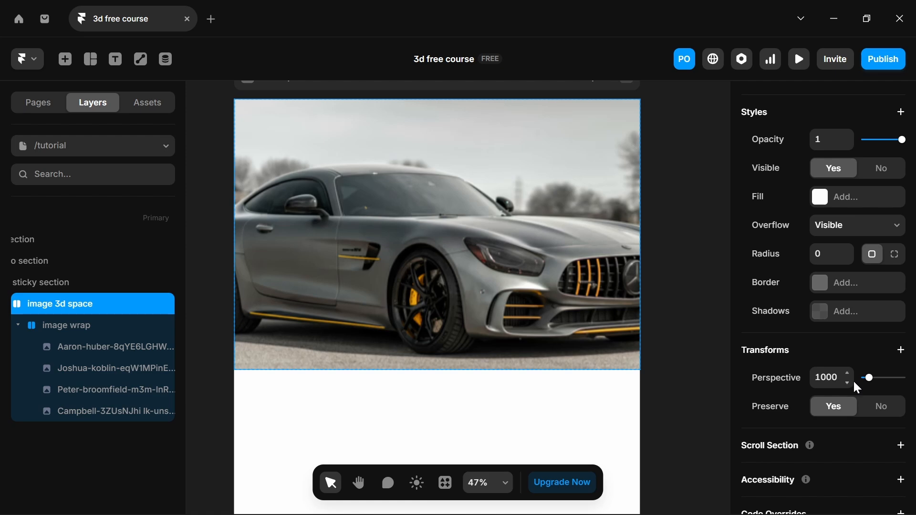
left_click_drag(870, 378, 915, 377)
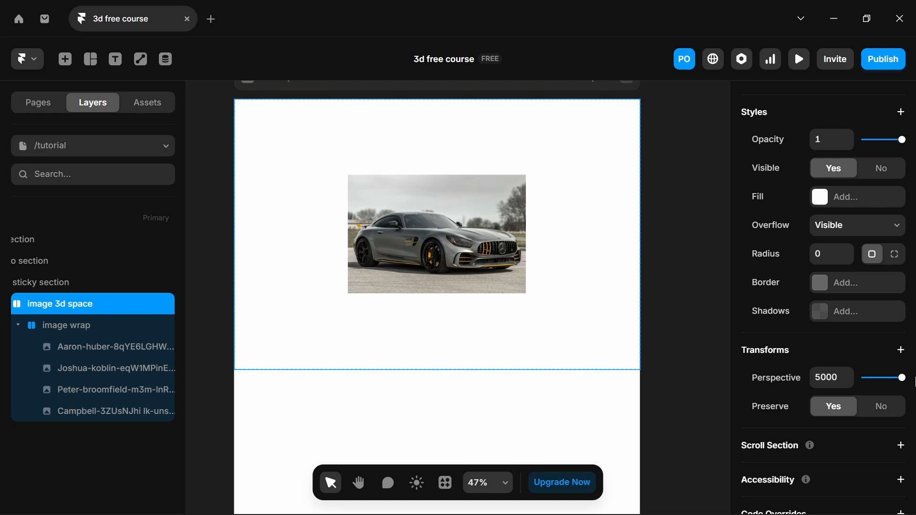
- Remove the Perspective transform from the image wrap stack, keeping its Rotate and Preserve 3D transforms
left_click(60, 325)
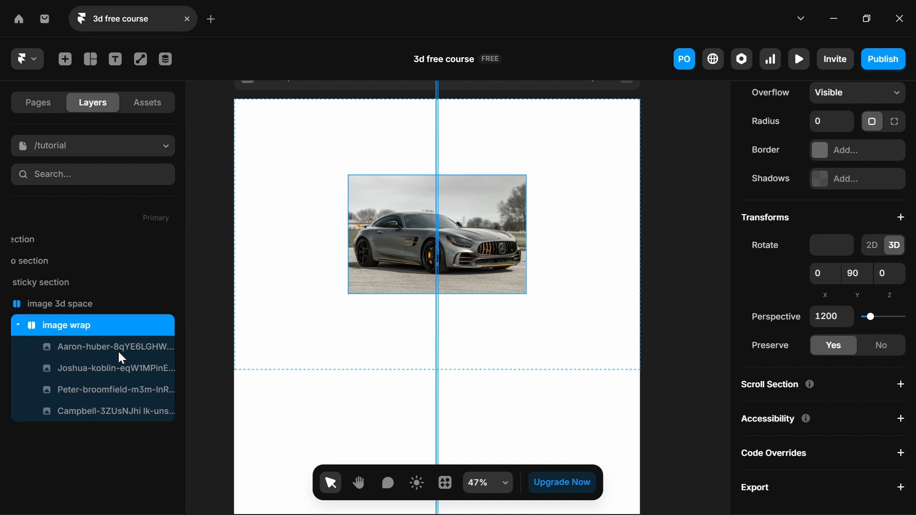
left_click(34, 307)
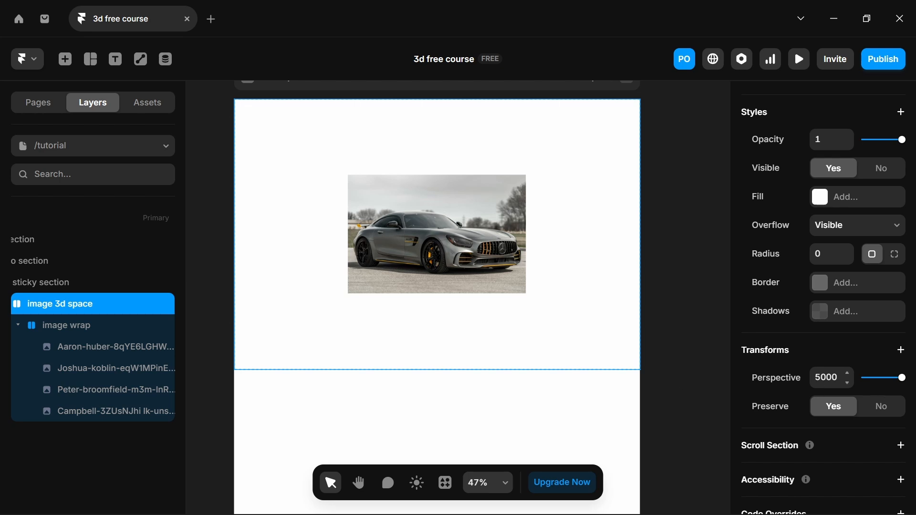
left_click(76, 328)
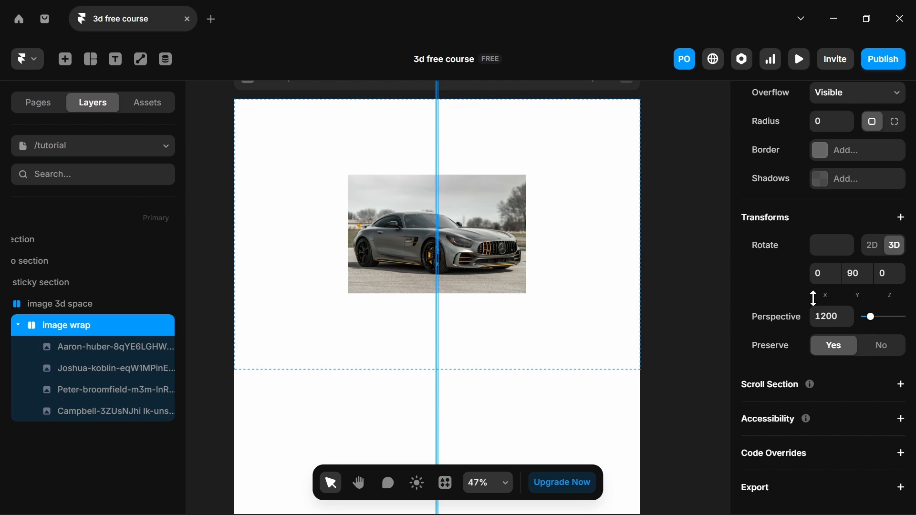
right_click(789, 324)
left_click(817, 385)
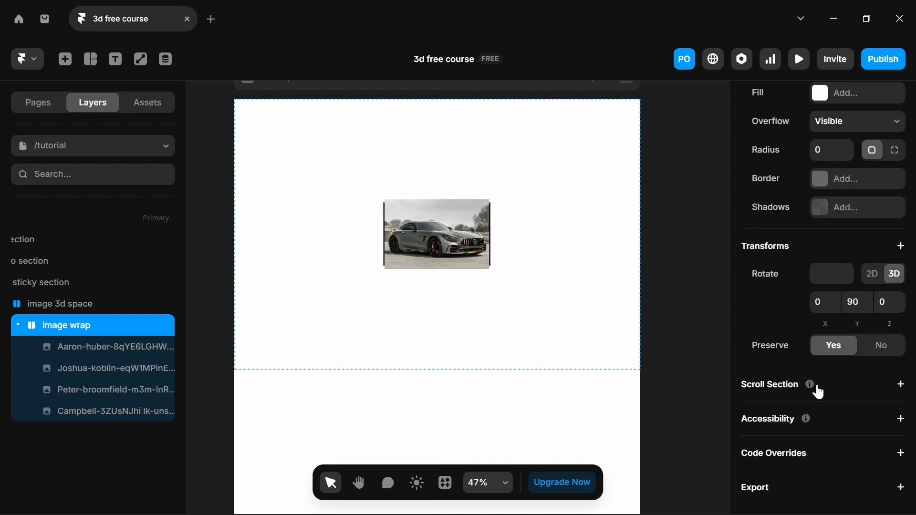
- Set the perspective of image 3d space to 1000
left_click(89, 308)
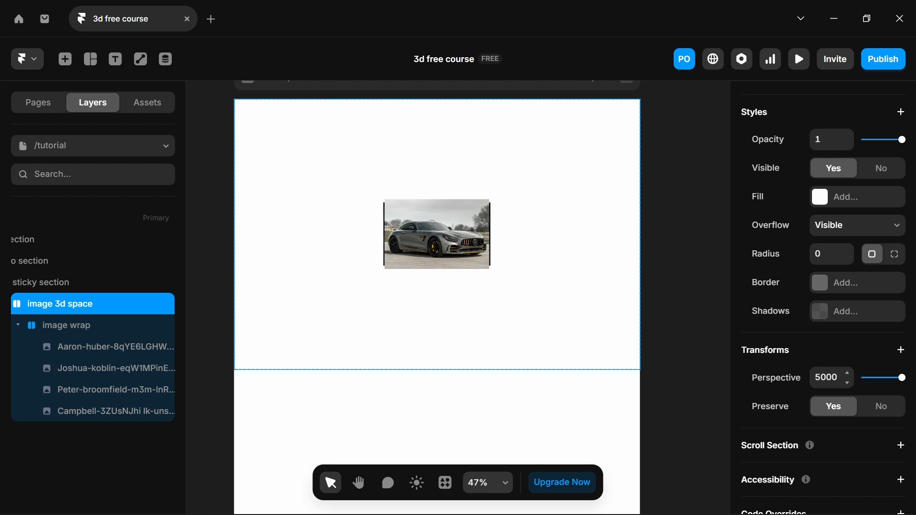
left_click(888, 377)
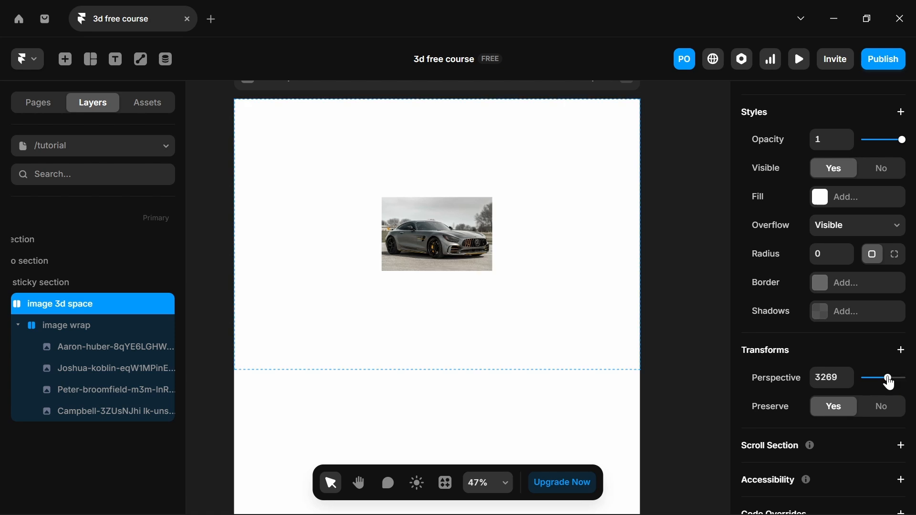
left_click(825, 377)
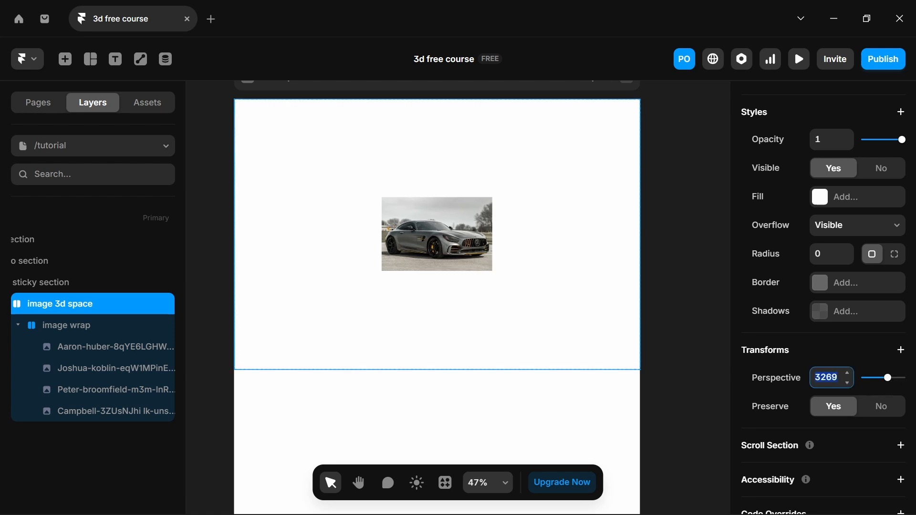
type("1000")
key("Return")
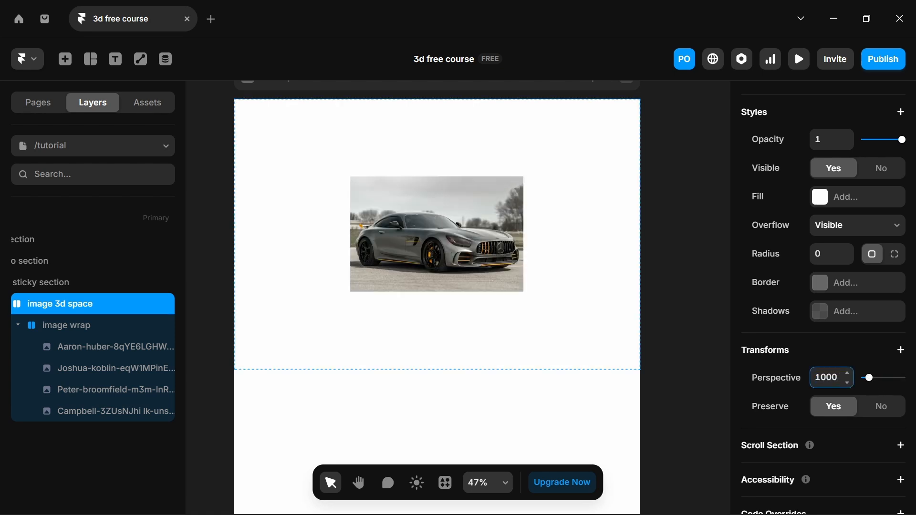
left_click(59, 306)
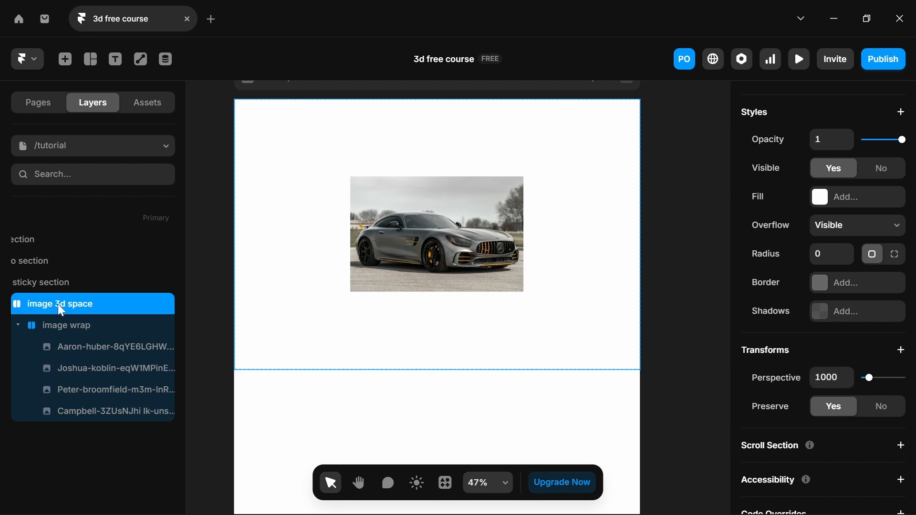
- Tilt the image wrap stack by setting its 3D rotation to -9 on X and 91 on Y
left_click(62, 334)
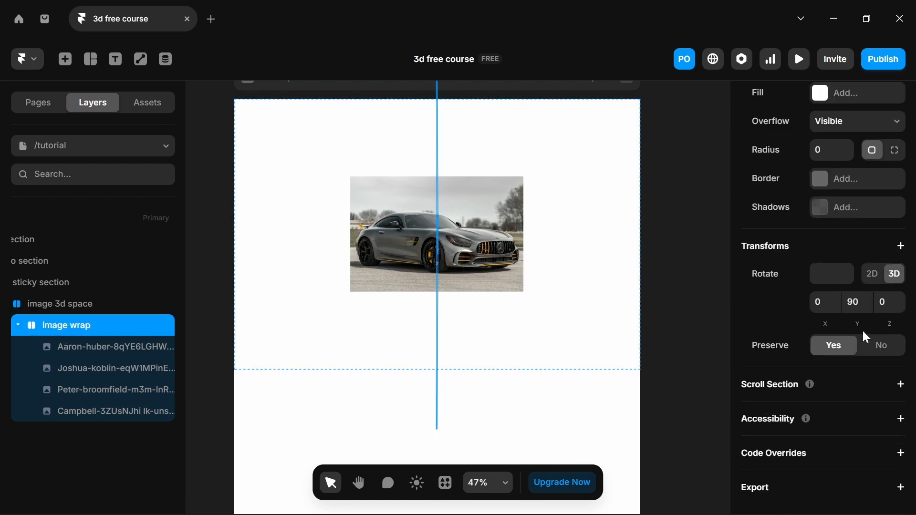
left_click_drag(855, 322, 796, 321)
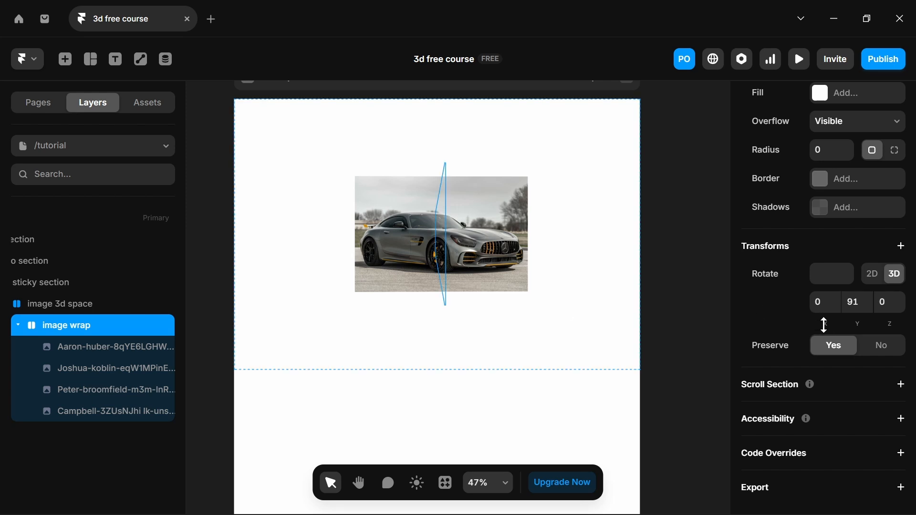
mouse_move(824, 326)
left_mouse_down()
mouse_move(821, 308)
mouse_move(820, 332)
left_mouse_up()
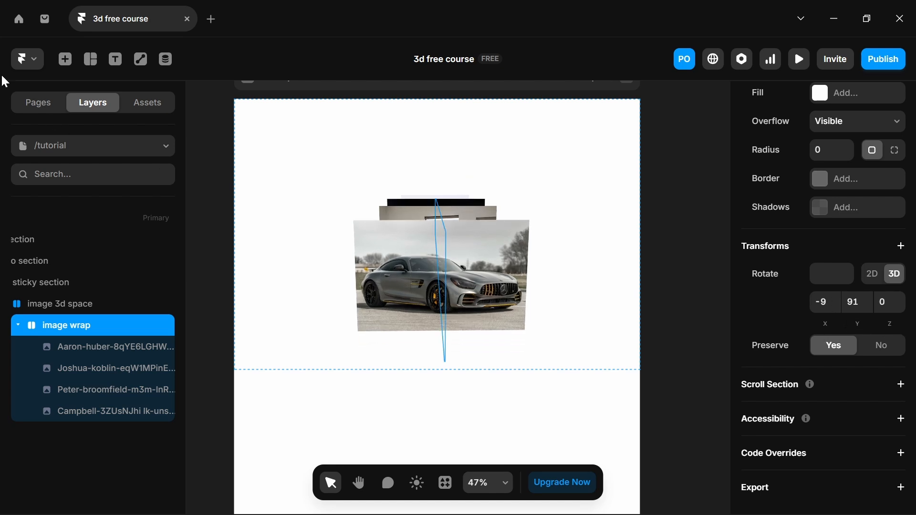
- Compare the card stack with the finished version on the Home page and return to the /tutorial page
left_click(27, 107)
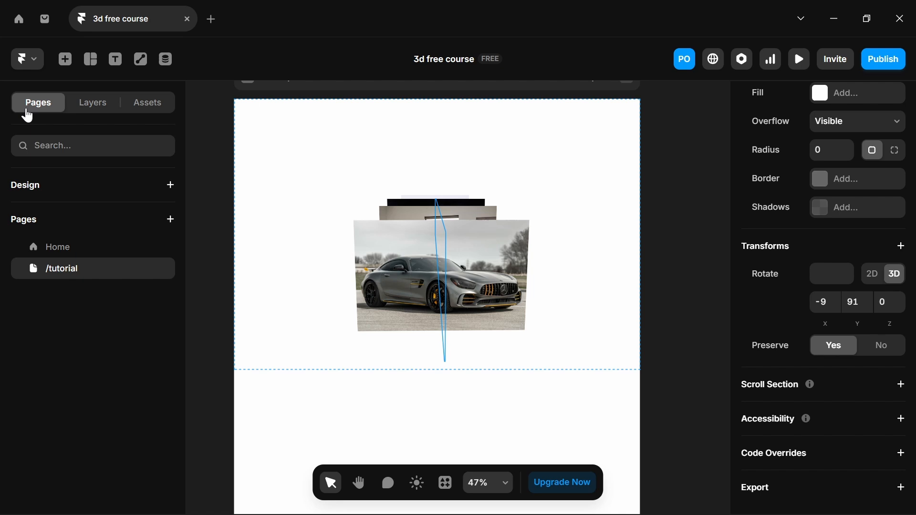
left_click(76, 247)
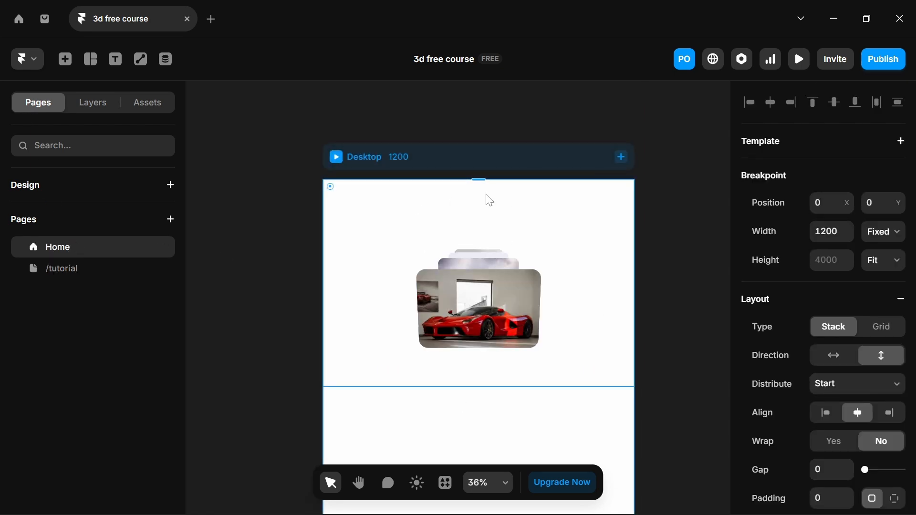
left_click(105, 273)
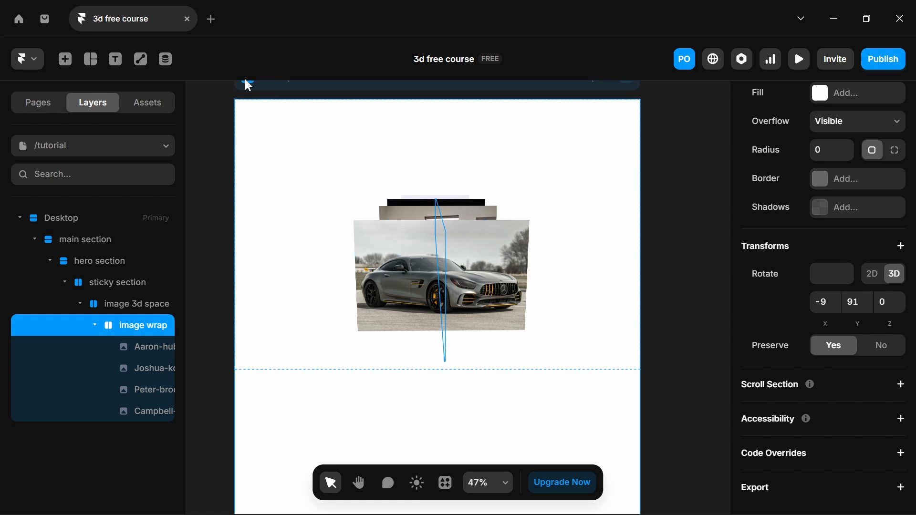
- Preview the /tutorial page and scroll through the sticky section to check the stacked cards
key("ctrl+p")
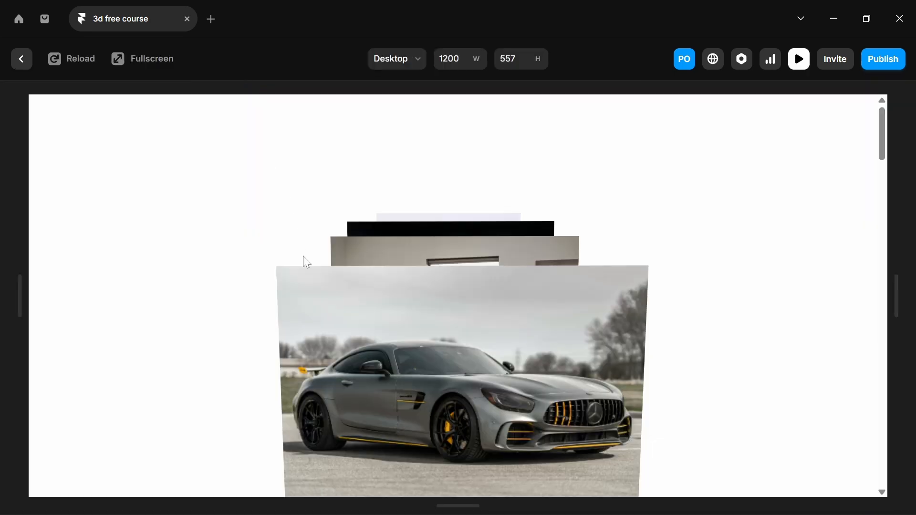
scroll(302, 256, "down", 10)
scroll(303, 256, "up", 6)
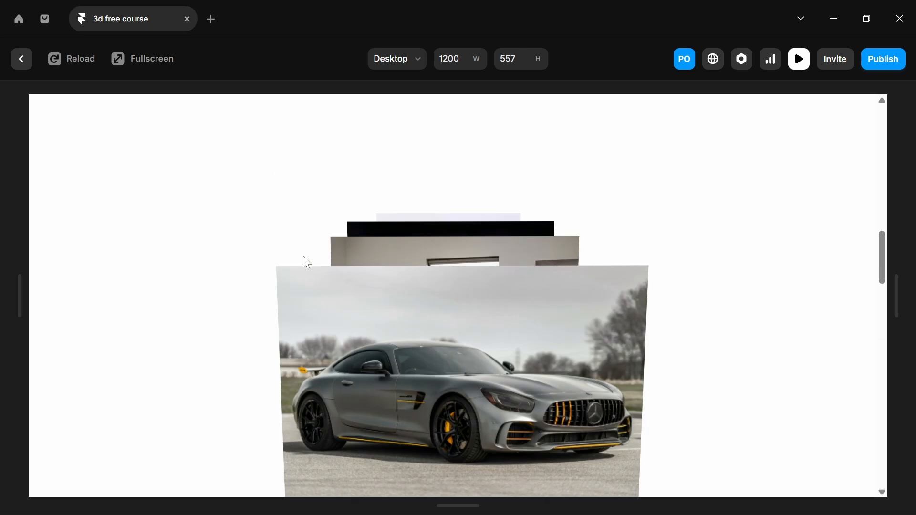
- Leave the /tutorial preview and return to the editing canvas
scroll(304, 257, "up", 3)
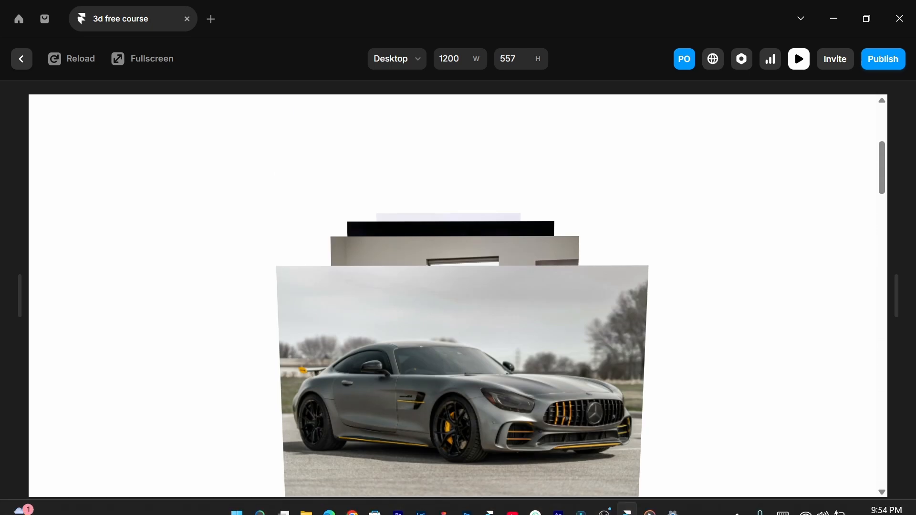
left_click(12, 58)
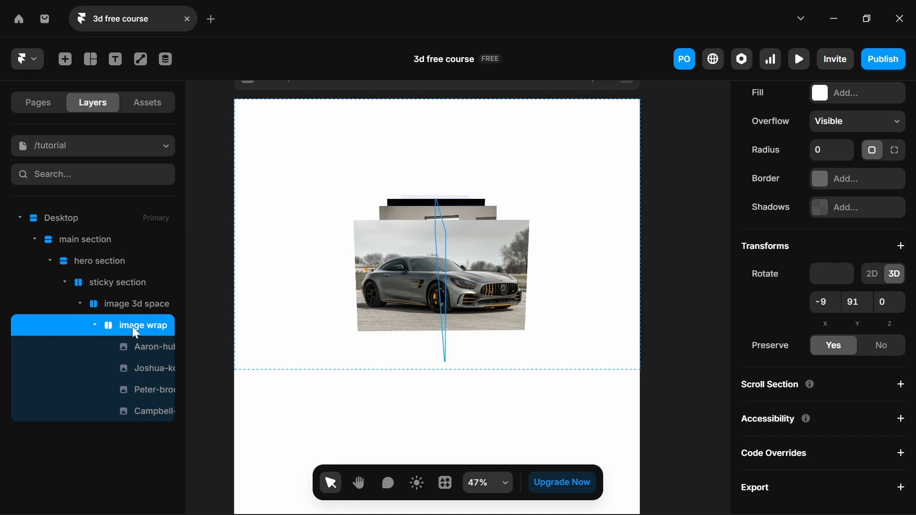
- Try a Scroll Transform effect on image wrap, moving its To offset through 254 on X to 128 on X and -23 on Y
scroll(861, 227, "up", 10)
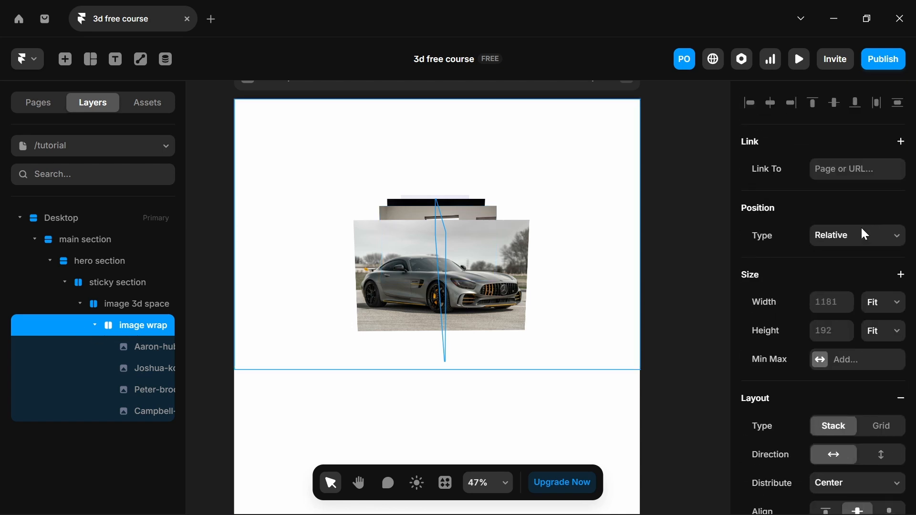
scroll(863, 230, "down", 8)
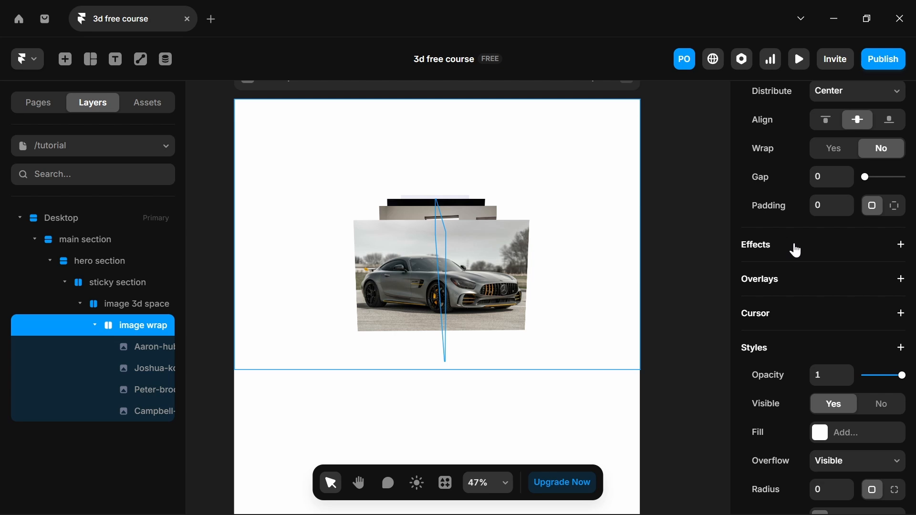
left_click(822, 252)
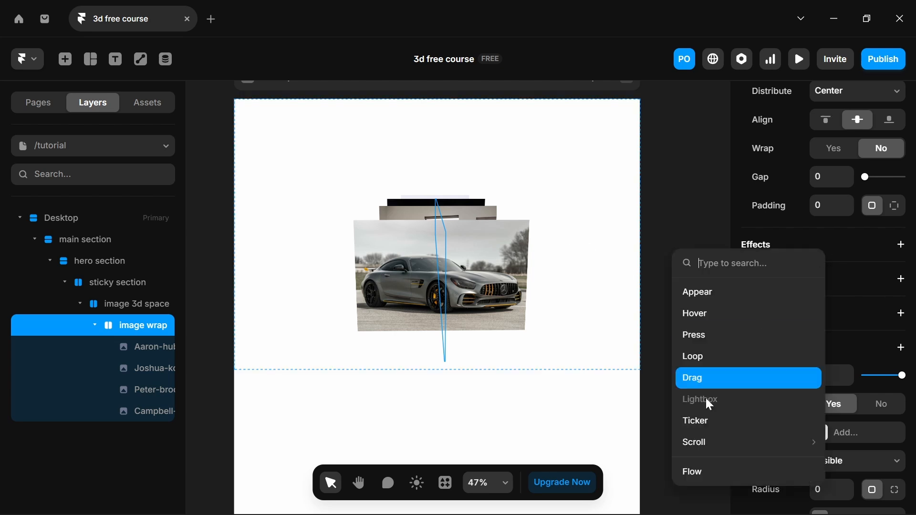
mouse_move(701, 446)
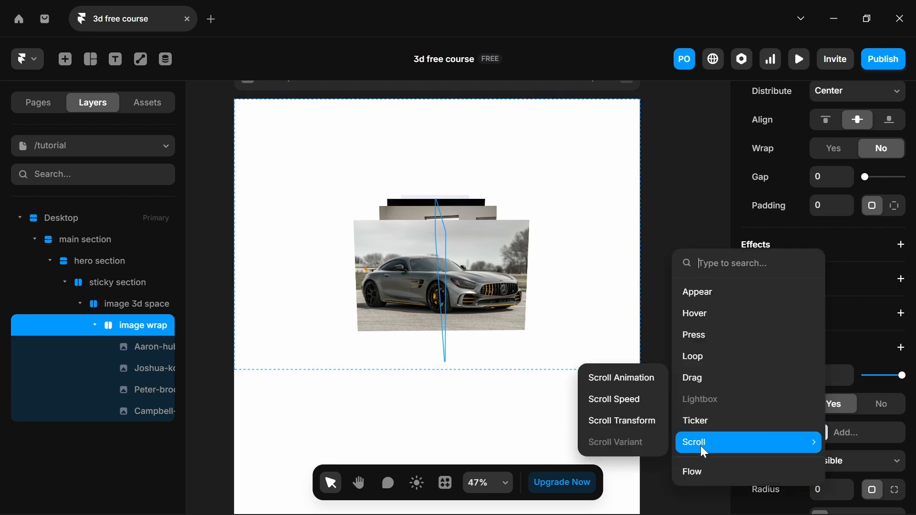
left_click(618, 423)
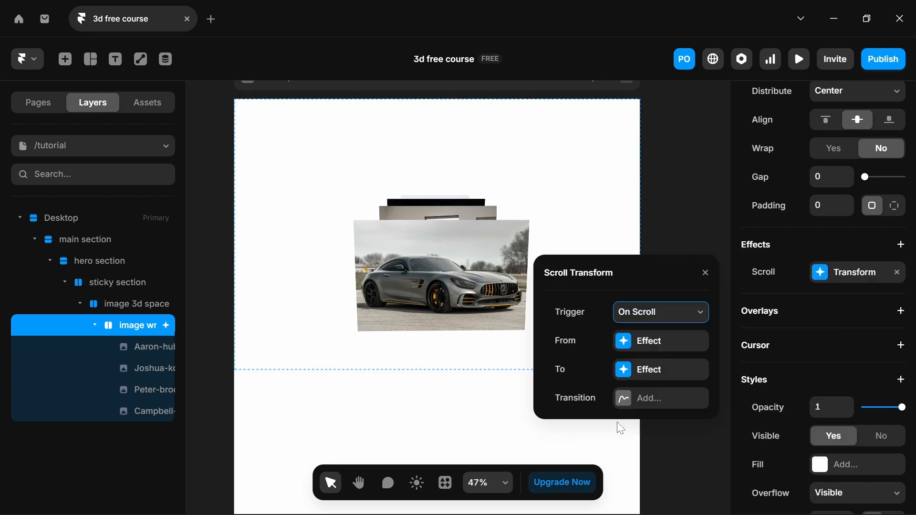
left_click(627, 383)
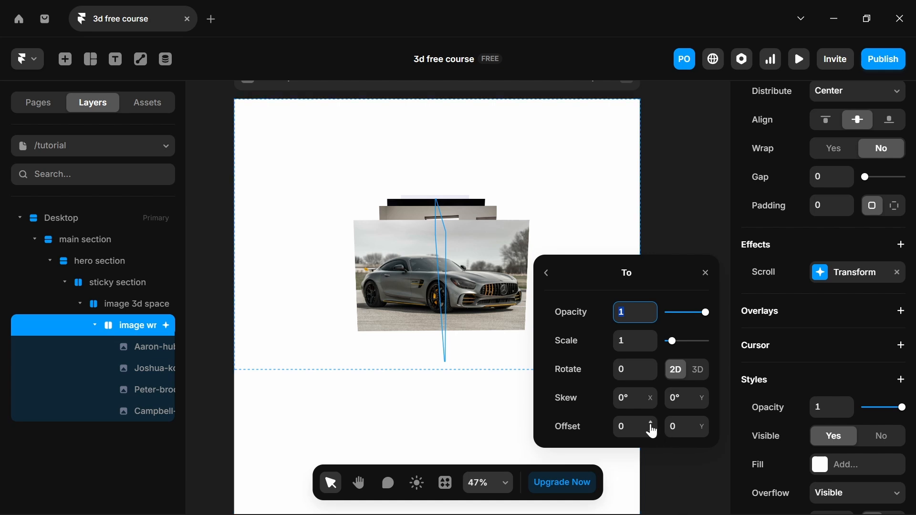
left_click_drag(652, 426, 598, 393)
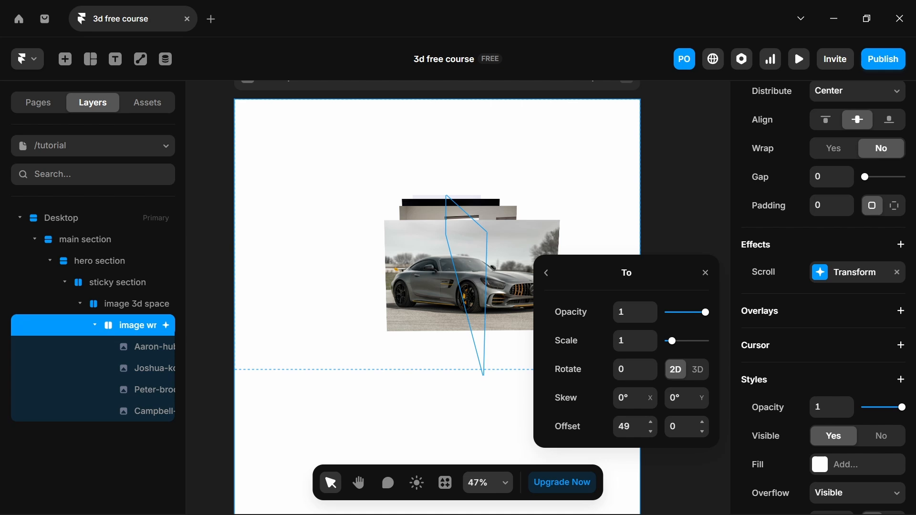
left_click_drag(649, 424, 8, 275)
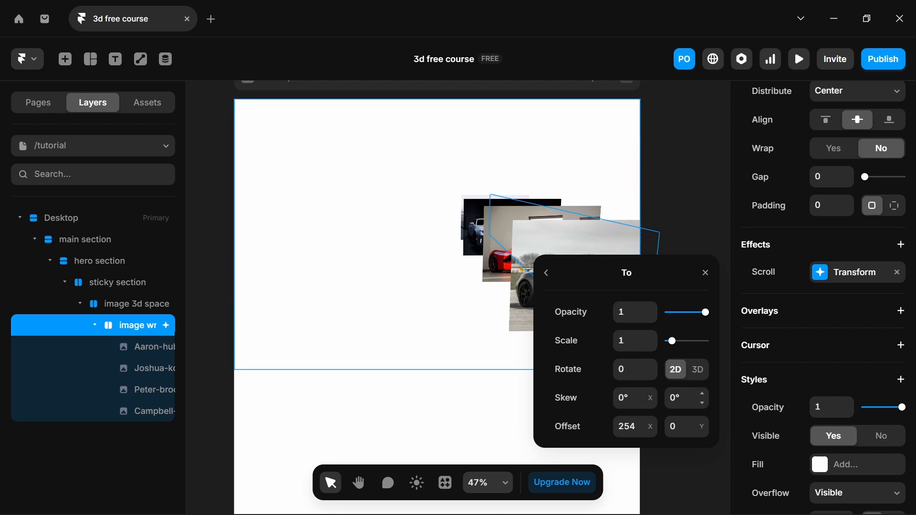
scroll(694, 414, "right", 2)
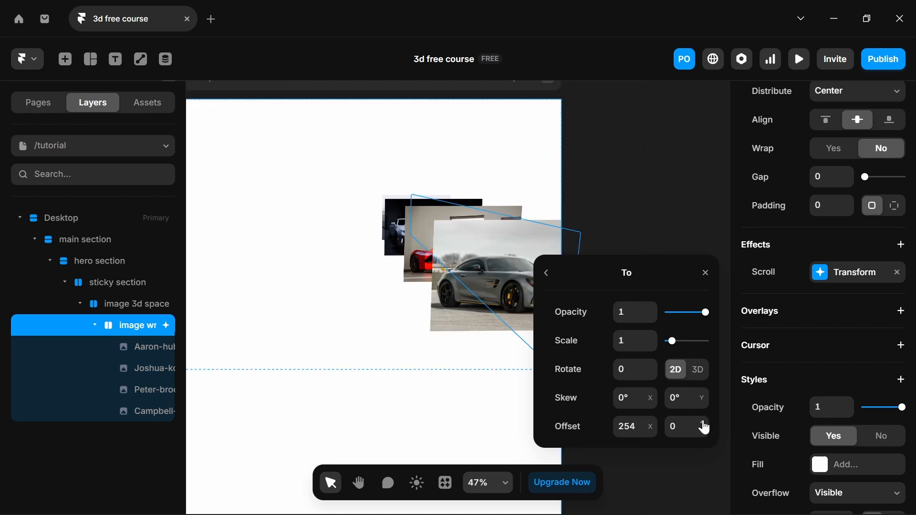
left_click_drag(705, 427, 650, 420)
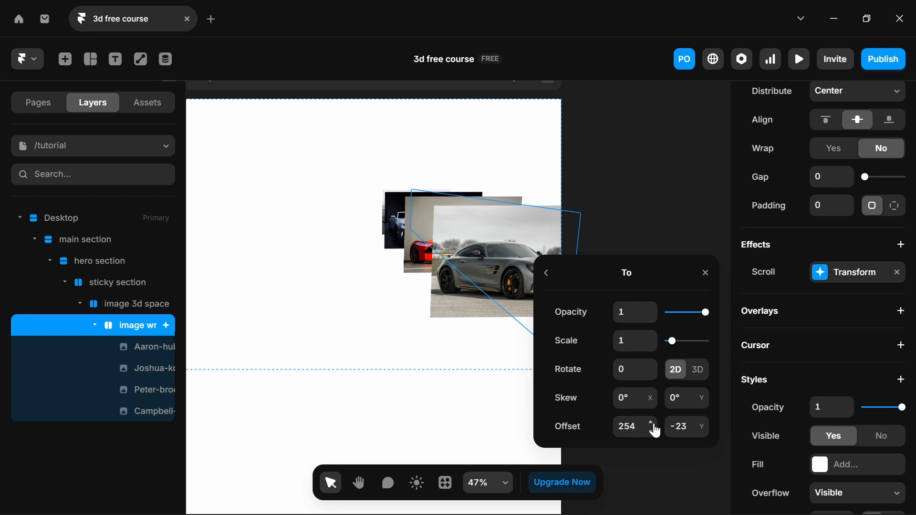
left_click_drag(652, 428, 647, 514)
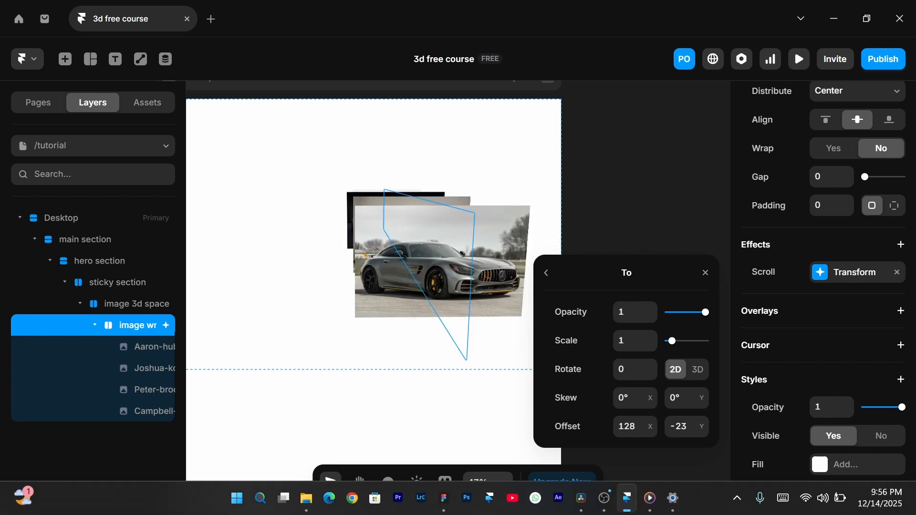
left_click(623, 242)
- Add a Depth transform to image wrap and set it to -243
scroll(821, 286, "down", 8)
left_click(901, 246)
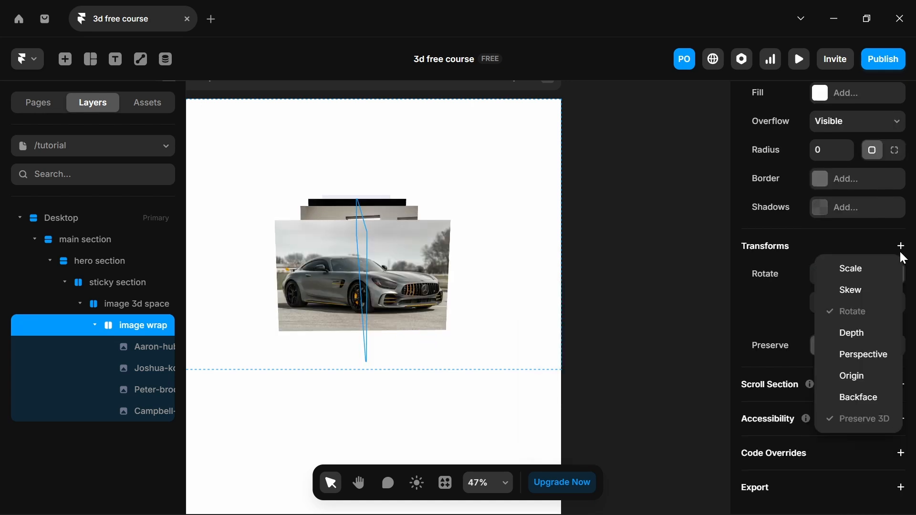
left_click(871, 332)
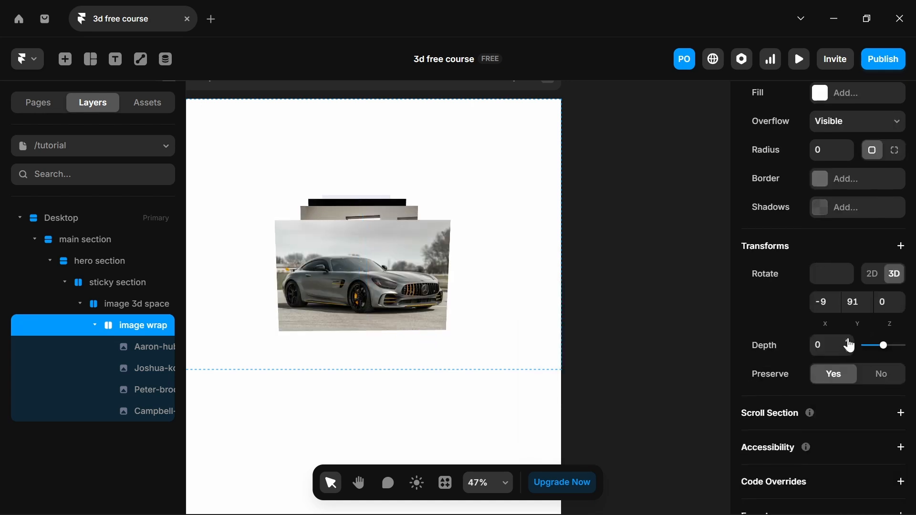
left_click_drag(850, 347, 841, 511)
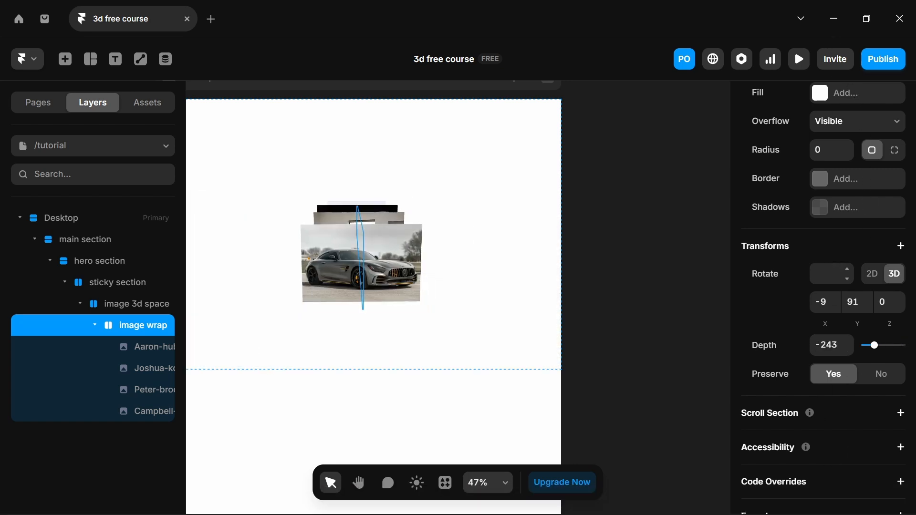
- Add a Scroll Transform effect to image wrap with its To offset set to 161 on X
scroll(826, 272, "up", 10)
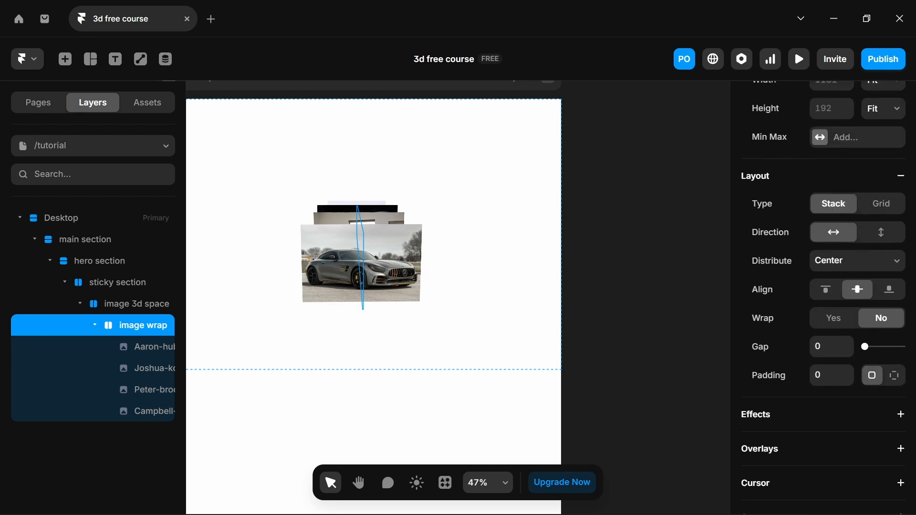
scroll(828, 272, "down", 5)
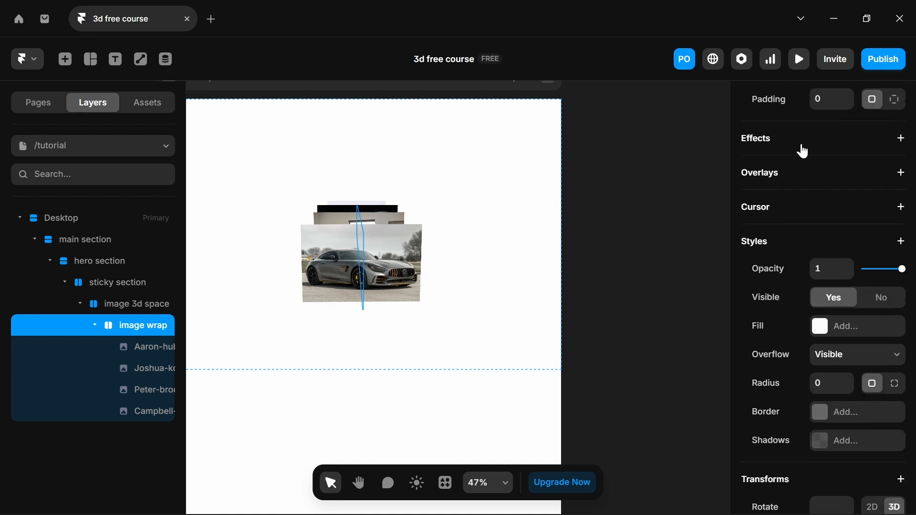
left_click(803, 145)
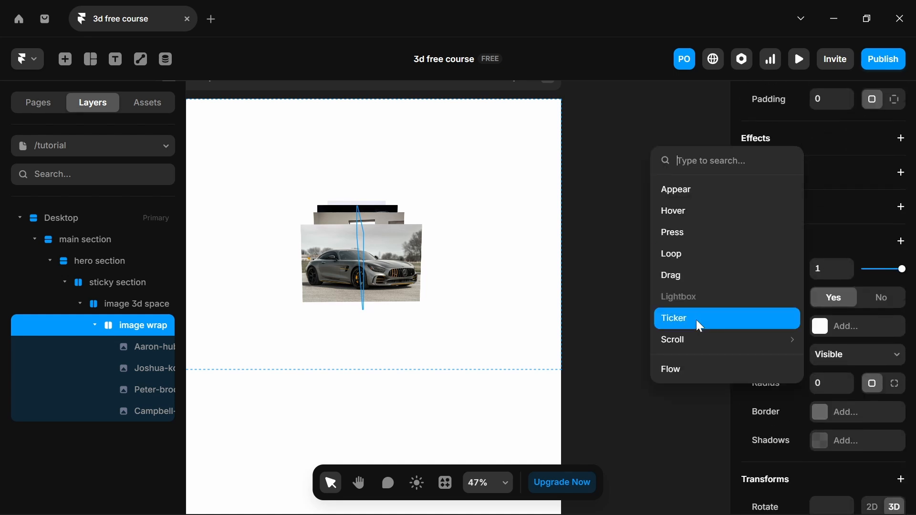
mouse_move(696, 340)
left_click(842, 384)
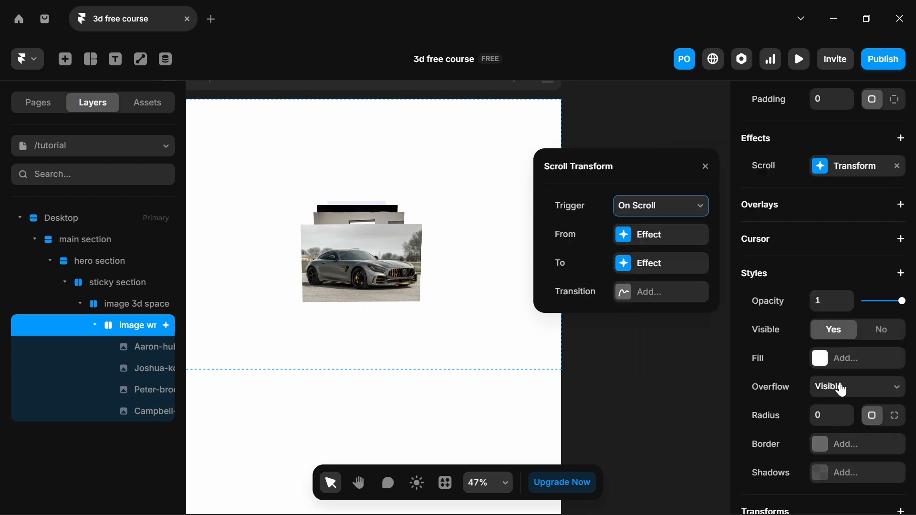
left_click(624, 262)
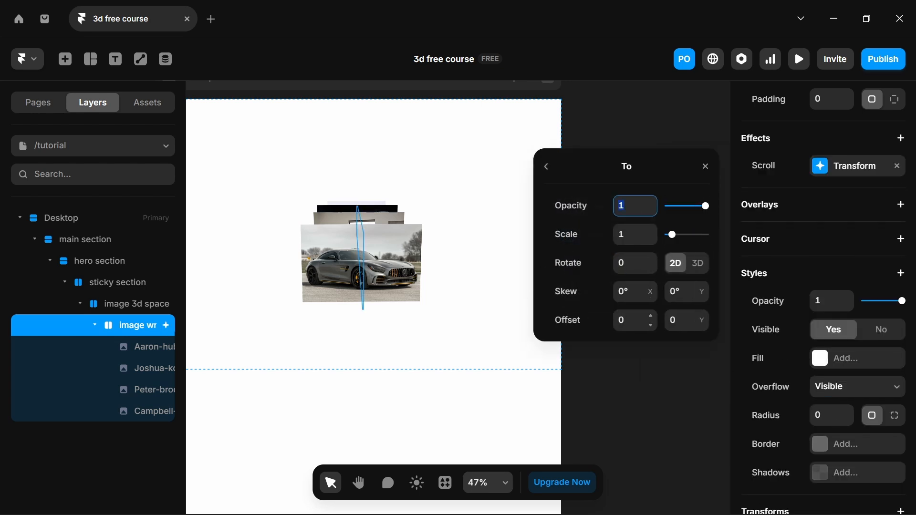
left_click_drag(649, 317, 601, 176)
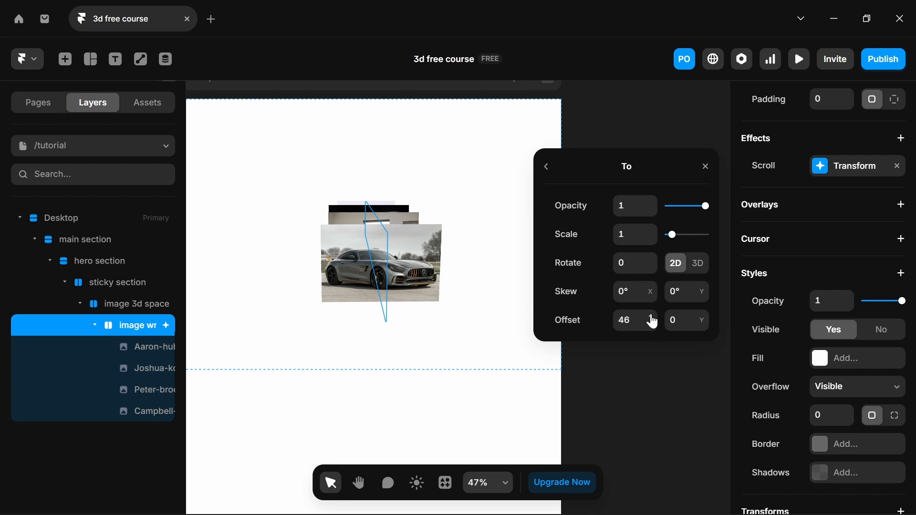
left_click_drag(650, 321, 689, 233)
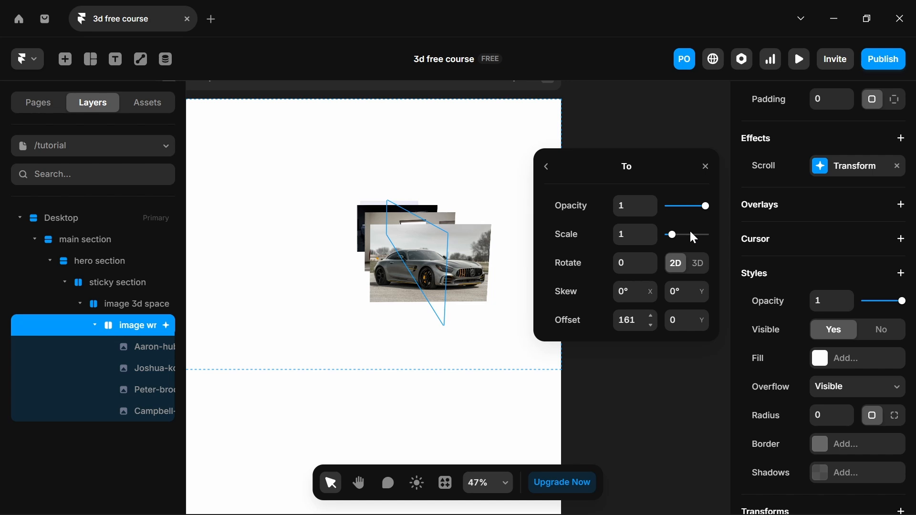
left_click(706, 166)
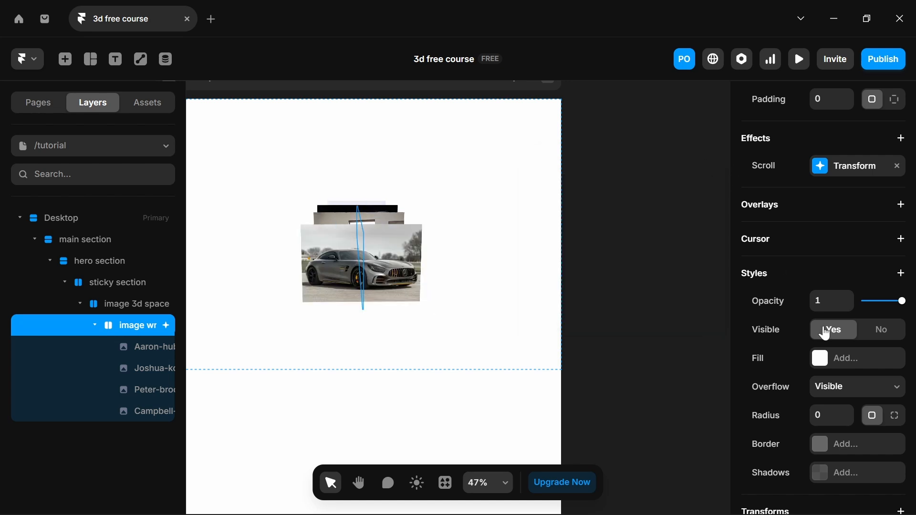
- Remove the Depth transform from image wrap
scroll(827, 334, "down", 6)
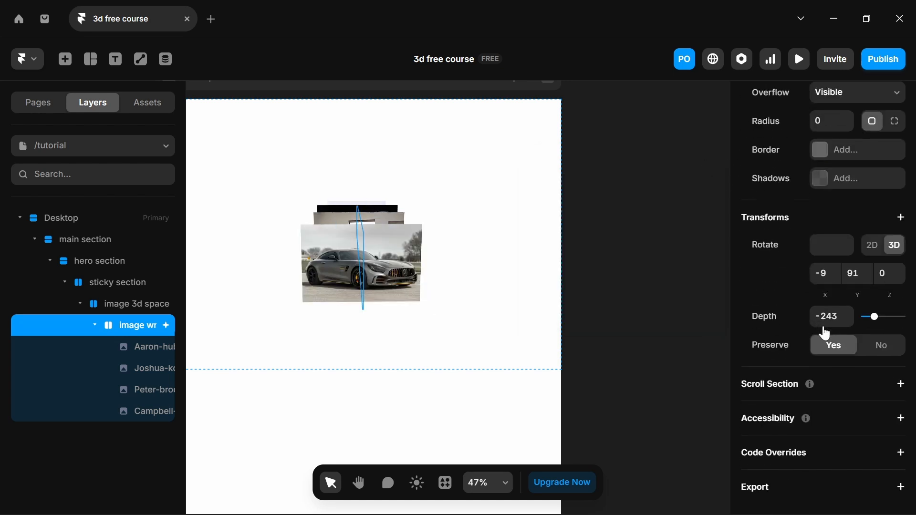
right_click(763, 317)
left_click(777, 383)
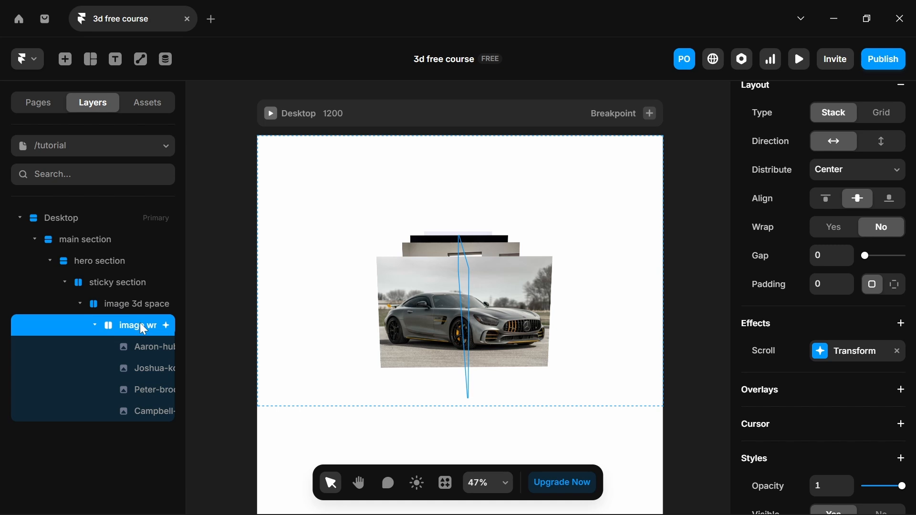
- Wrap image wrap in a new stack and rename that stack "3d rotate"
key("ctrl+Return")
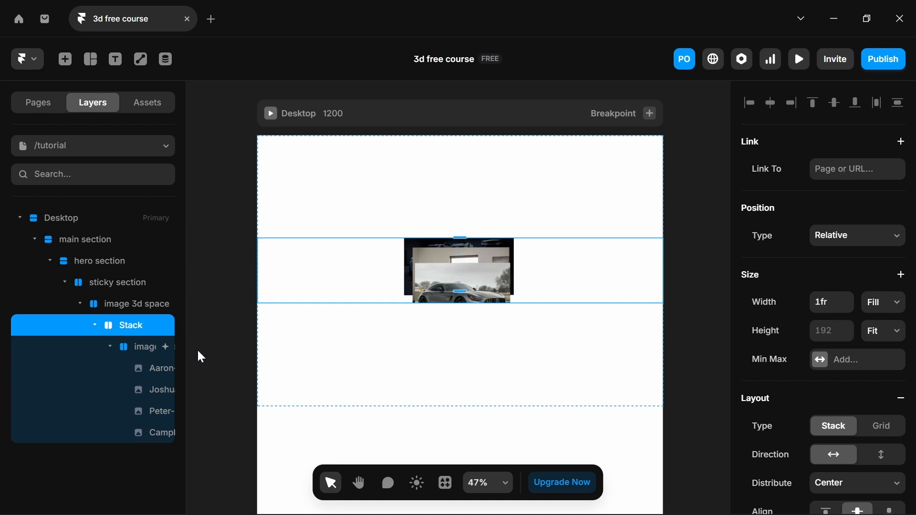
scroll(123, 353, "right", 3)
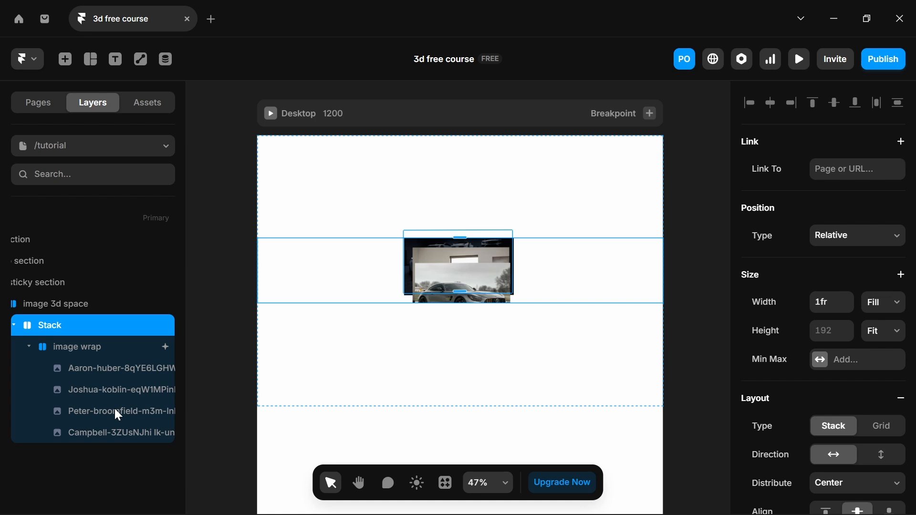
scroll(110, 357, "left", 3)
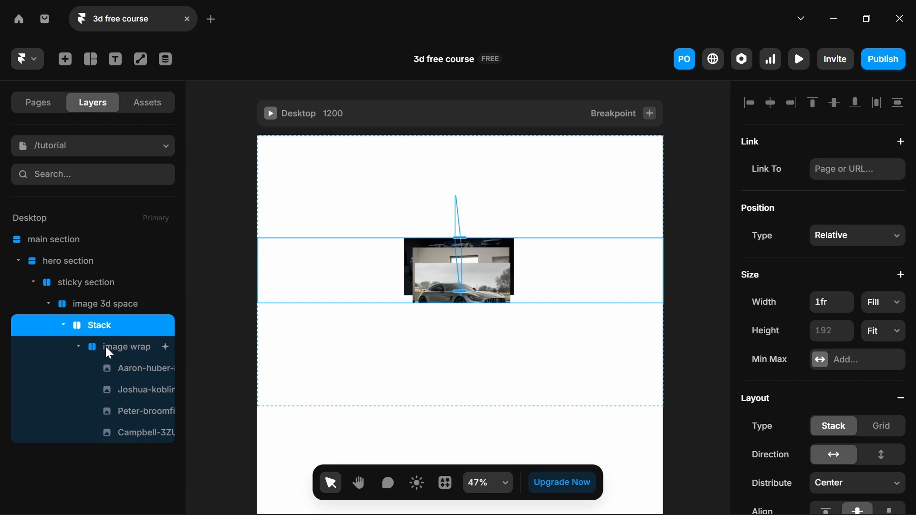
double_click(106, 325)
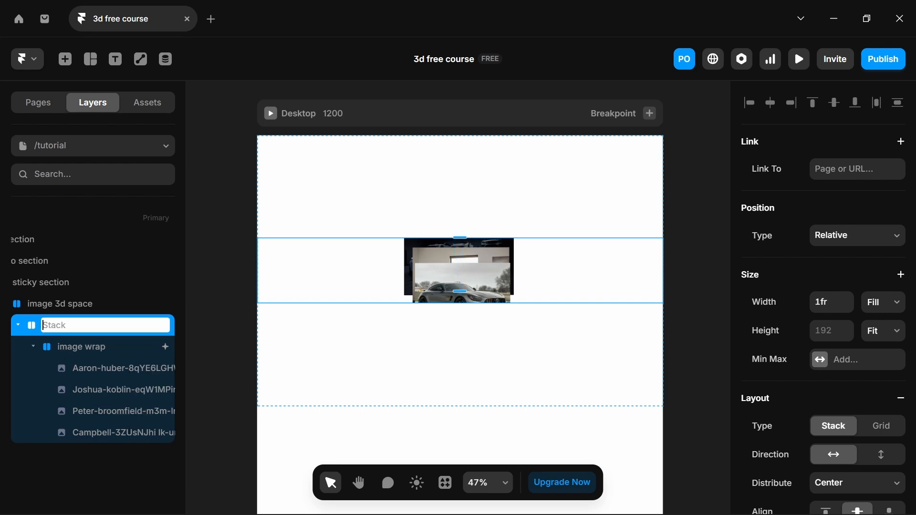
type("3d rotate")
key("Return")
- Set the width of the 3d rotate stack to Fit Content
scroll(835, 286, "down", 2)
left_click(875, 210)
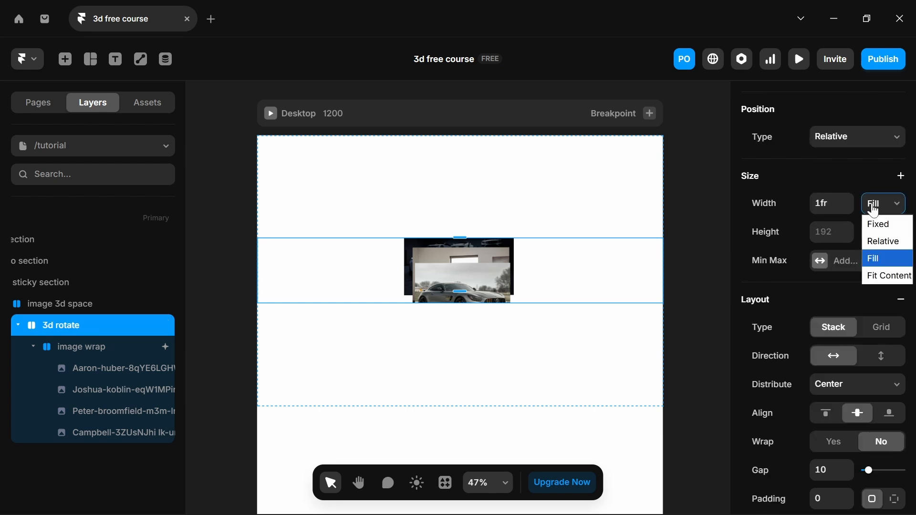
left_click(874, 274)
- Add the Preserve 3D and Rotate transforms to the 3d rotate stack
scroll(879, 285, "down", 10)
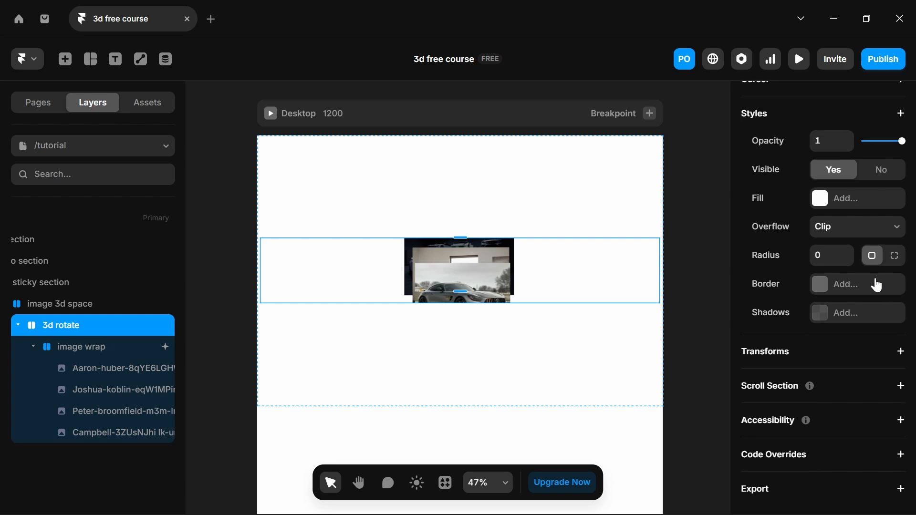
left_click(780, 361)
left_click(804, 334)
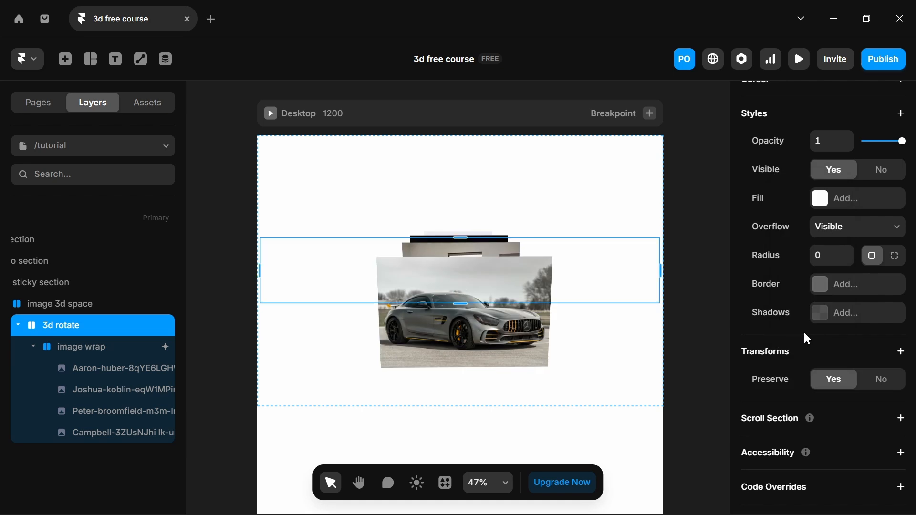
left_click(901, 354)
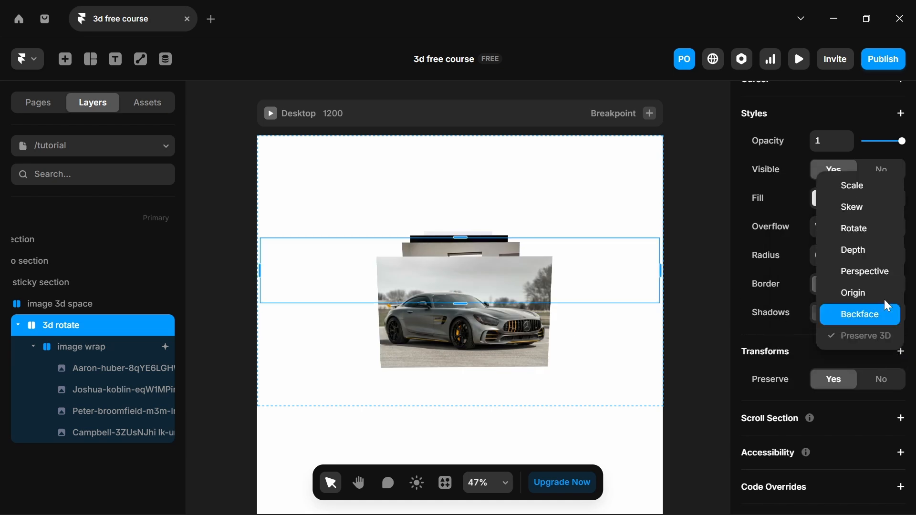
left_click(854, 228)
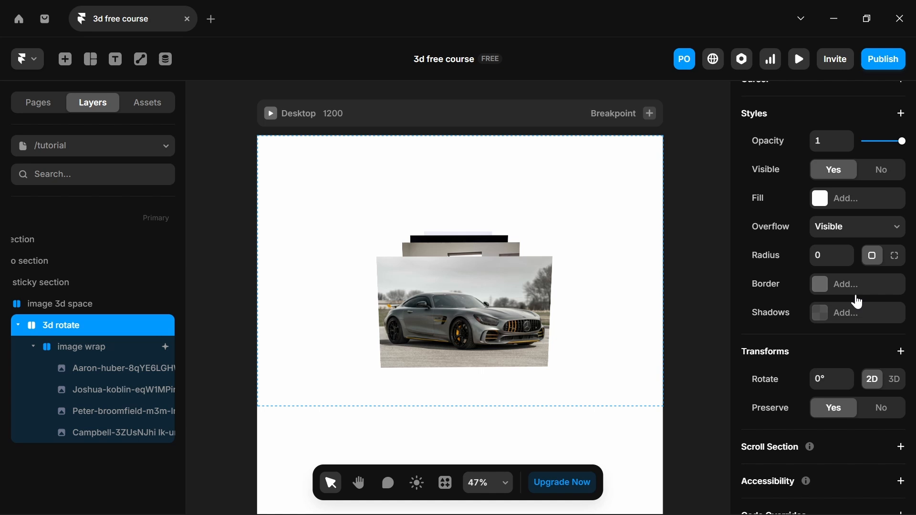
- Switch the 3d rotate stack's Rotate transform to 3D and set its Y rotation to 90
left_click(894, 379)
left_click(863, 428)
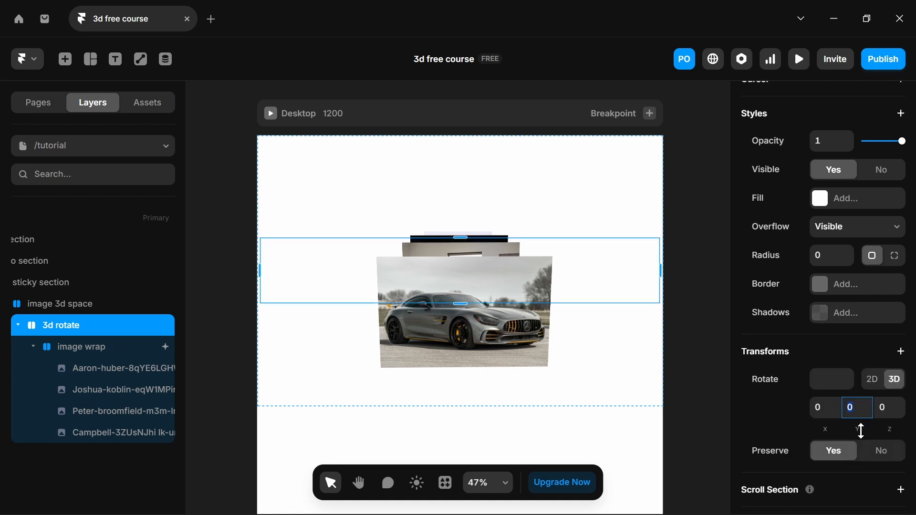
type("90")
key("Return")
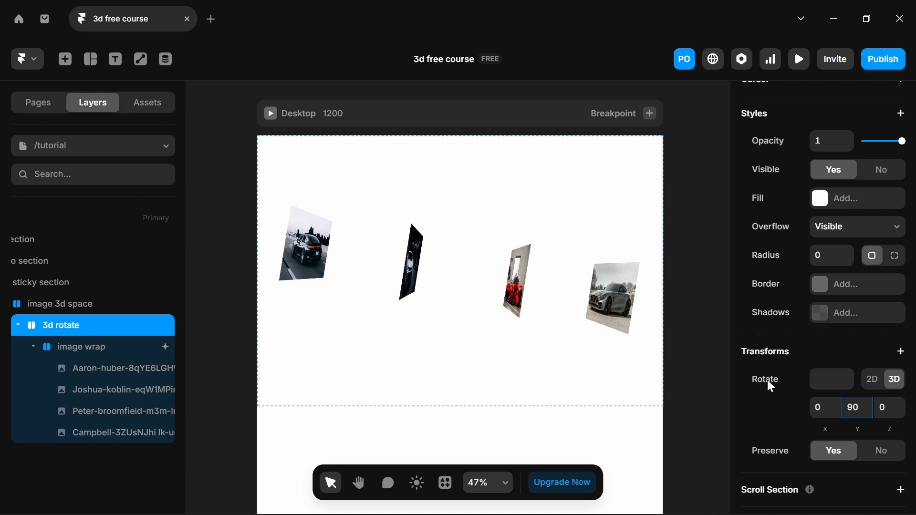
- Set image wrap's 3D rotation to 0 on X and 90 on Y
left_click(122, 345)
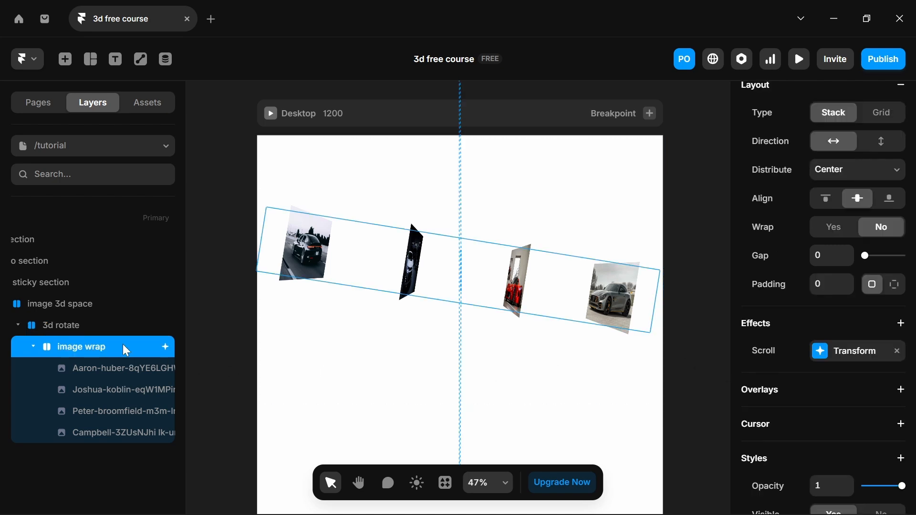
scroll(890, 416, "down", 3)
scroll(890, 417, "down", 5)
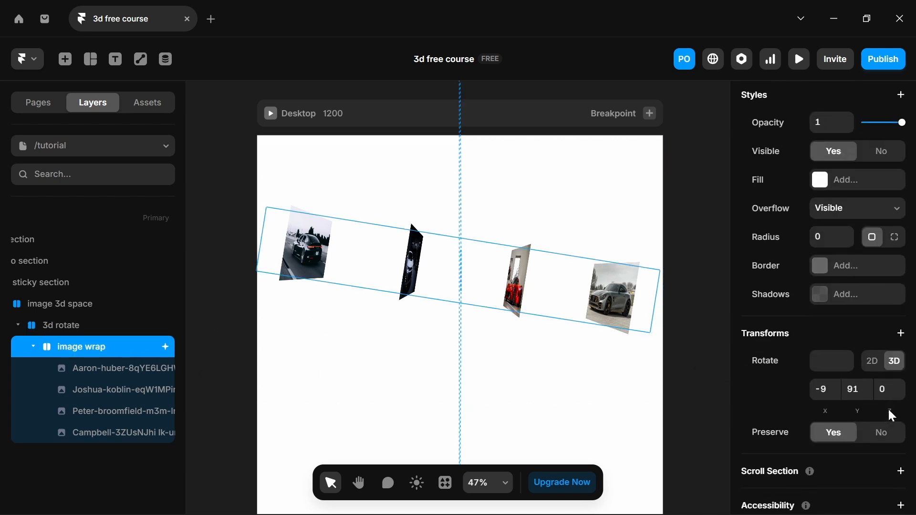
left_click(826, 382)
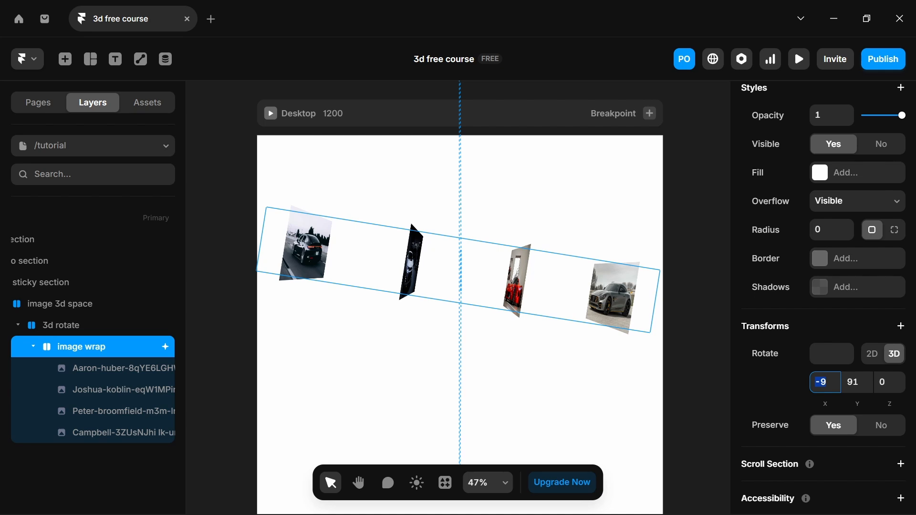
type("0")
key("Return")
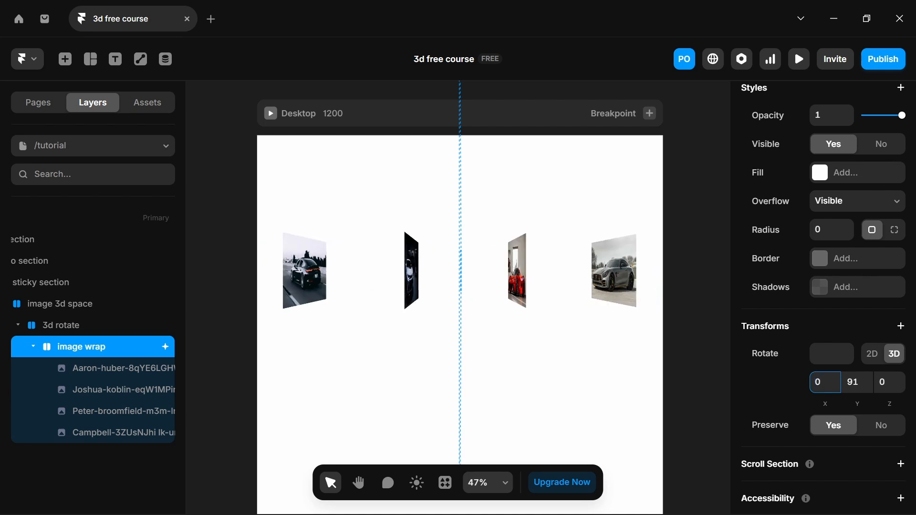
key("Tab")
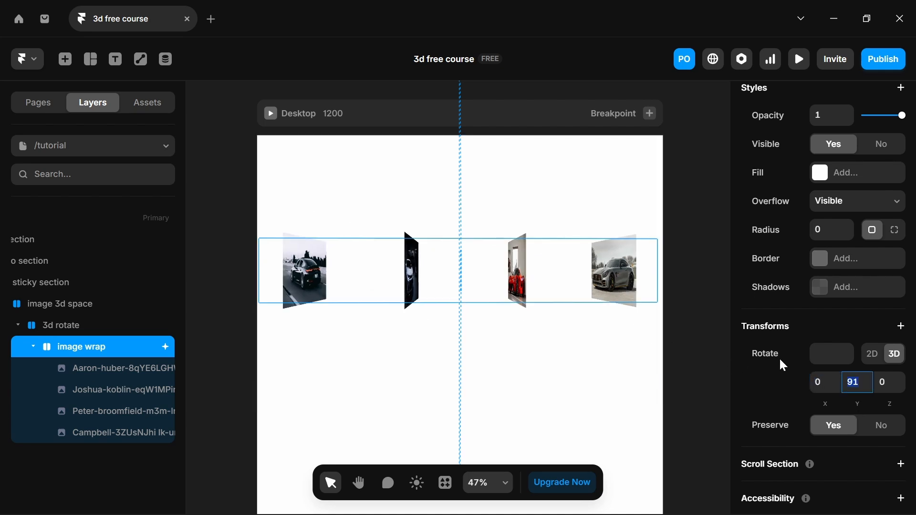
type("90")
key("Return")
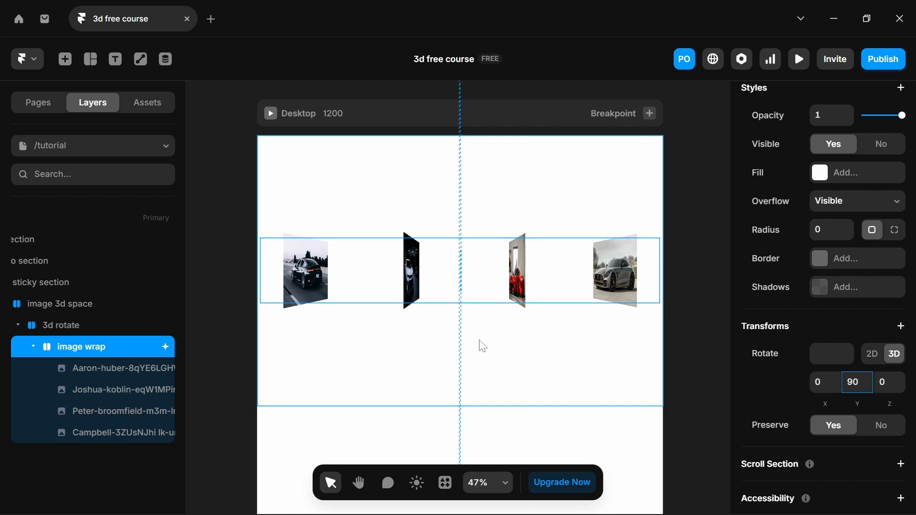
- Set the X offset in the To effect of image wrap's Scroll Transform to about -246
scroll(878, 181, "up", 8)
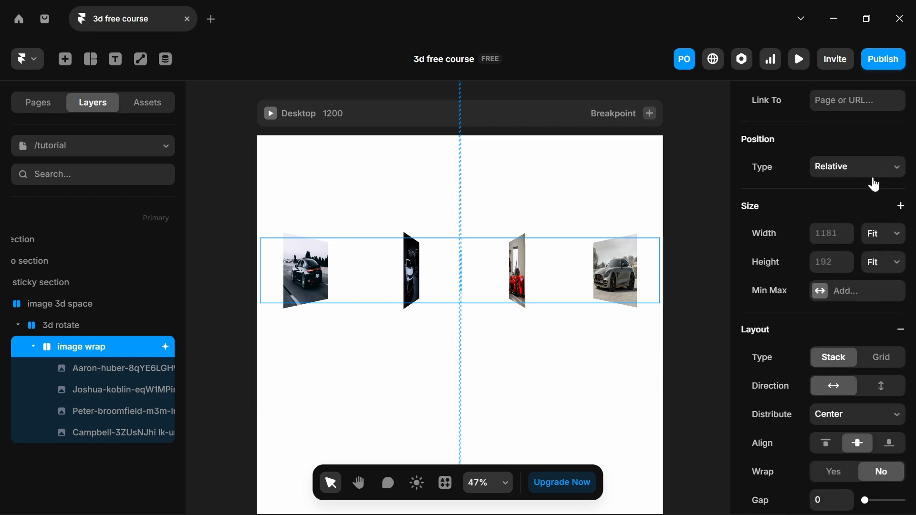
scroll(875, 185, "down", 8)
left_click(832, 222)
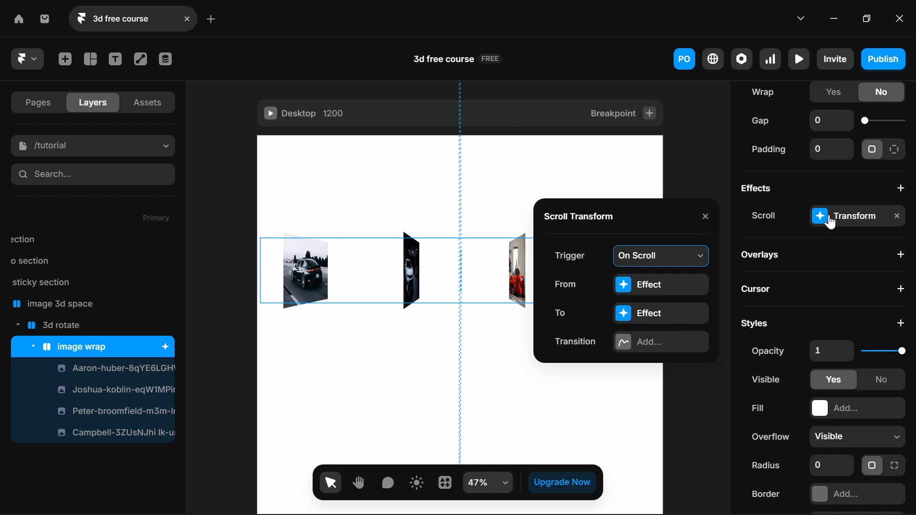
left_click(626, 313)
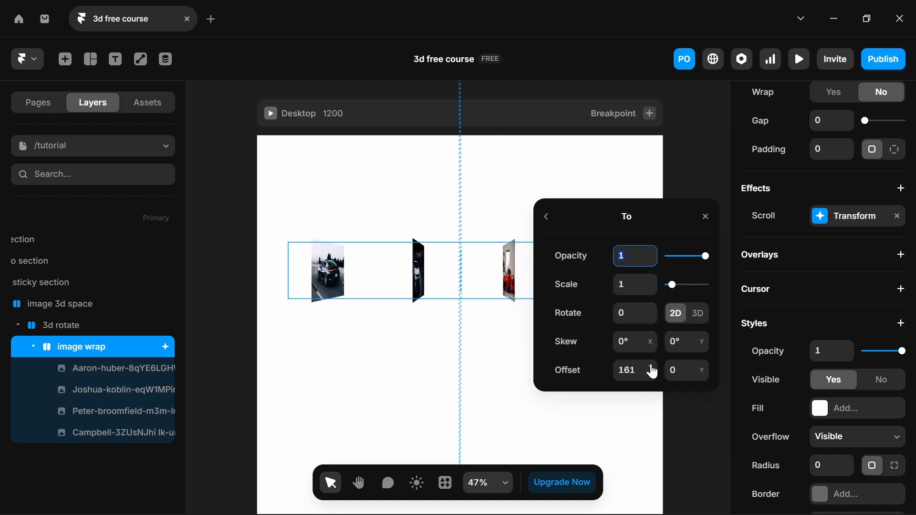
left_click_drag(653, 374, 705, 511)
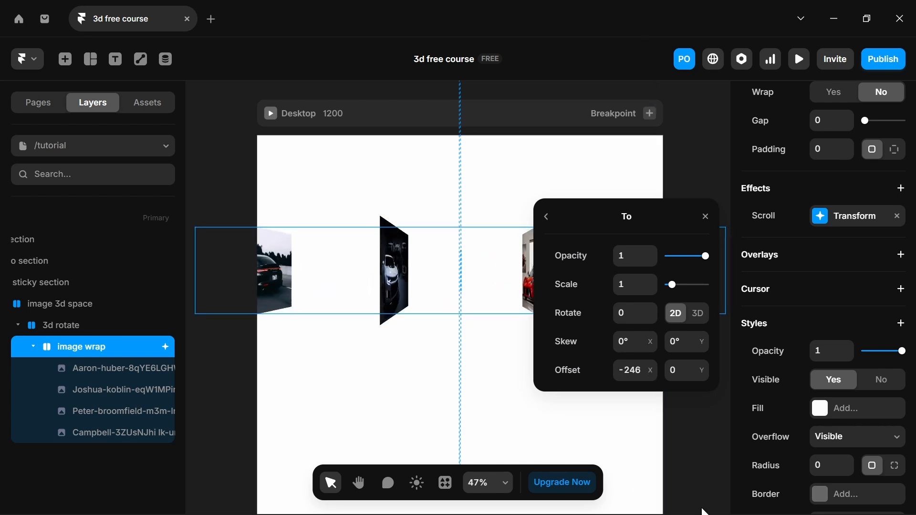
left_click(706, 217)
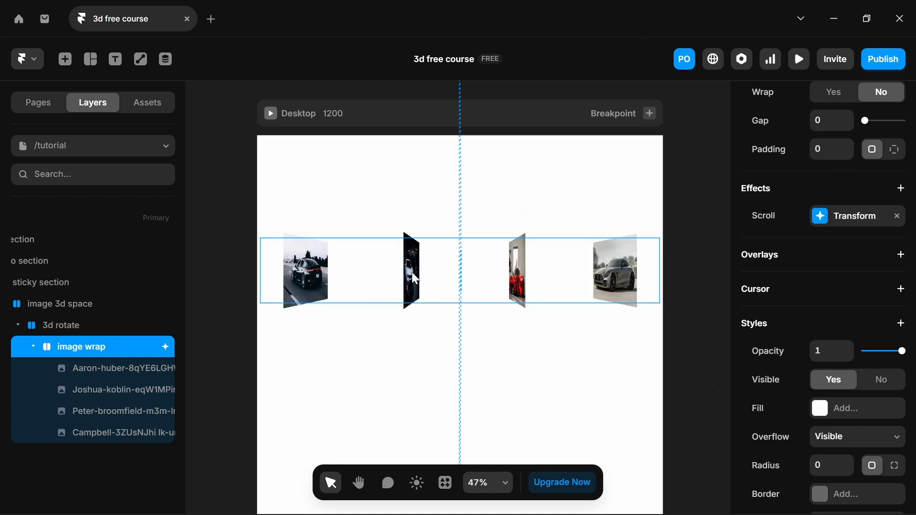
left_click(73, 333)
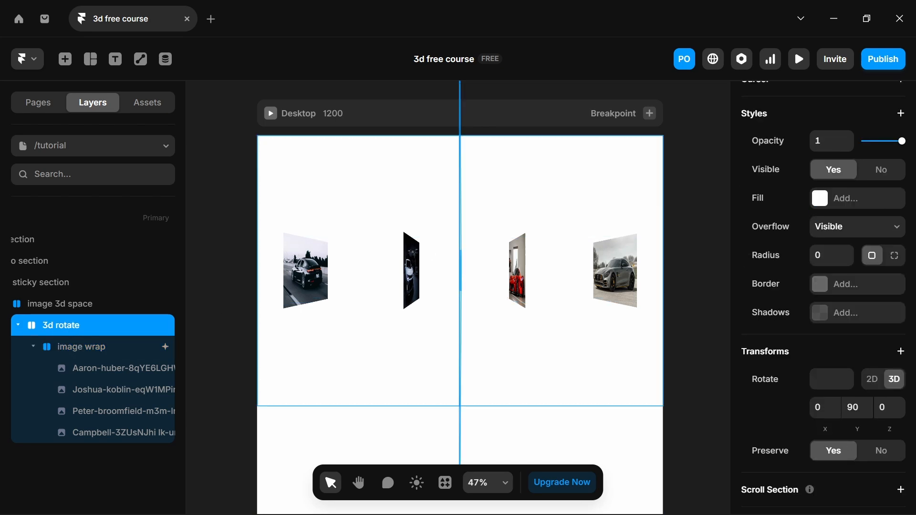
left_click(82, 349)
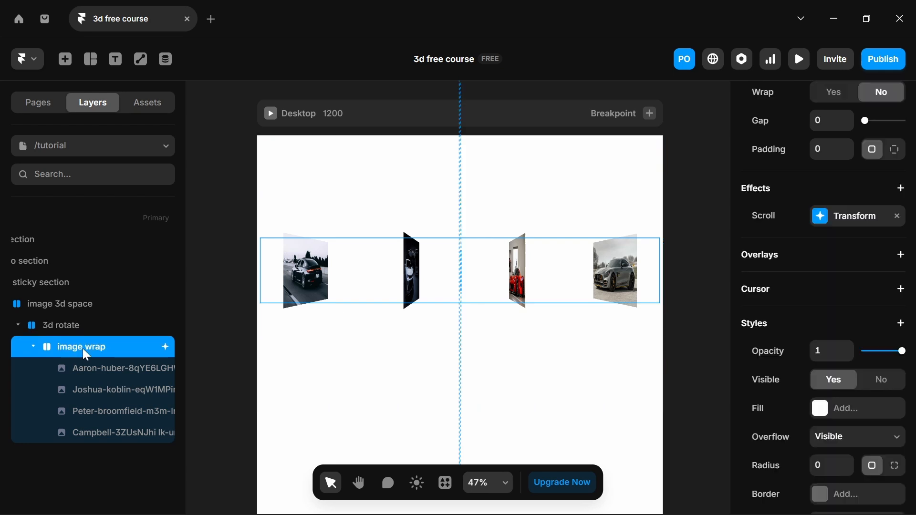
- Set the Y rotation of the image wrap layer to 180
scroll(863, 309, "down", 5)
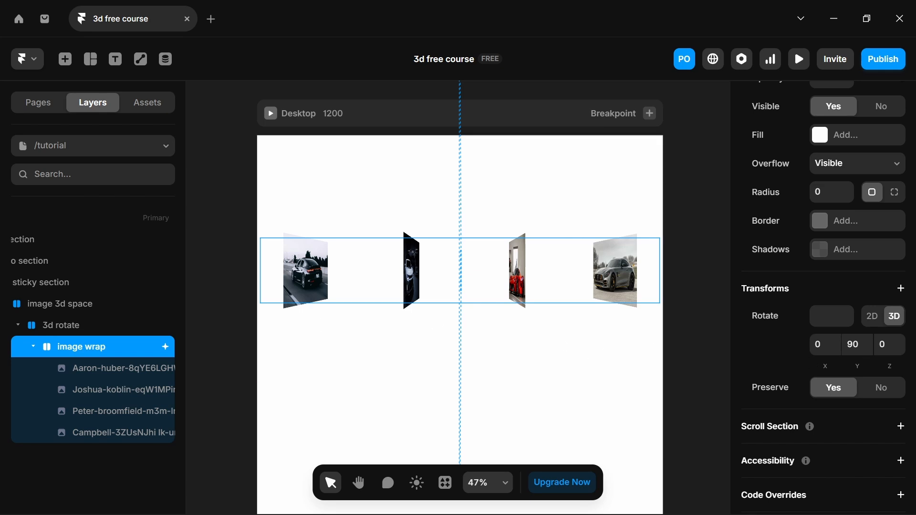
left_click(856, 345)
left_click_drag(861, 368, 847, 305)
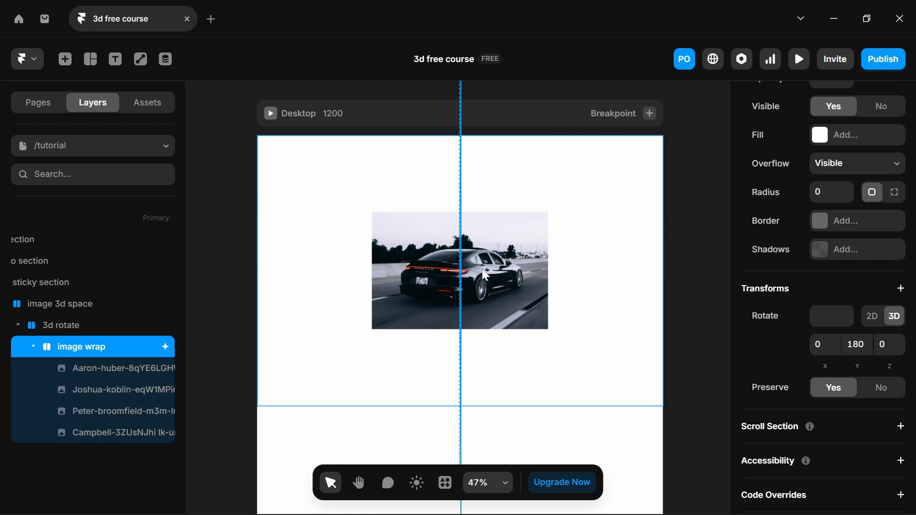
- Tilt the 3d rotate layer by setting its X rotation to -11
left_click(42, 327)
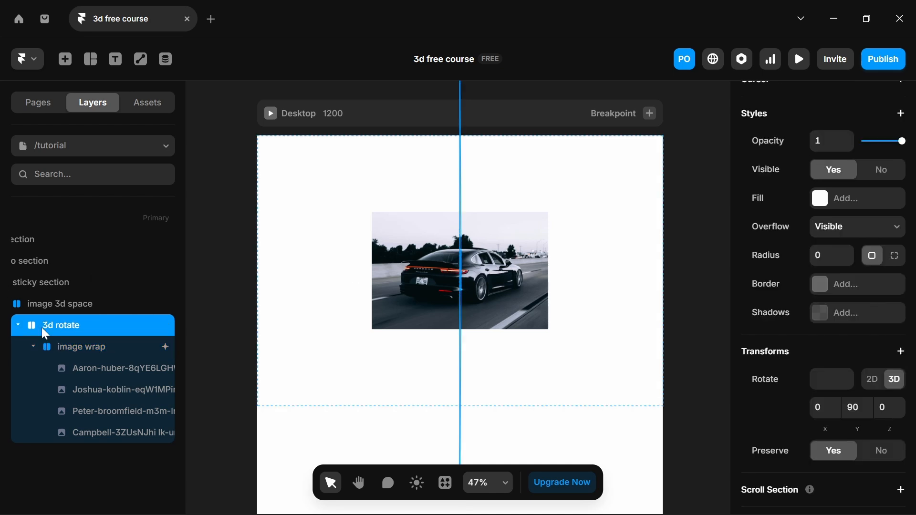
mouse_move(828, 430)
left_mouse_down()
mouse_move(821, 409)
mouse_move(820, 431)
mouse_move(819, 409)
mouse_move(819, 446)
mouse_move(815, 428)
mouse_move(811, 436)
left_mouse_up()
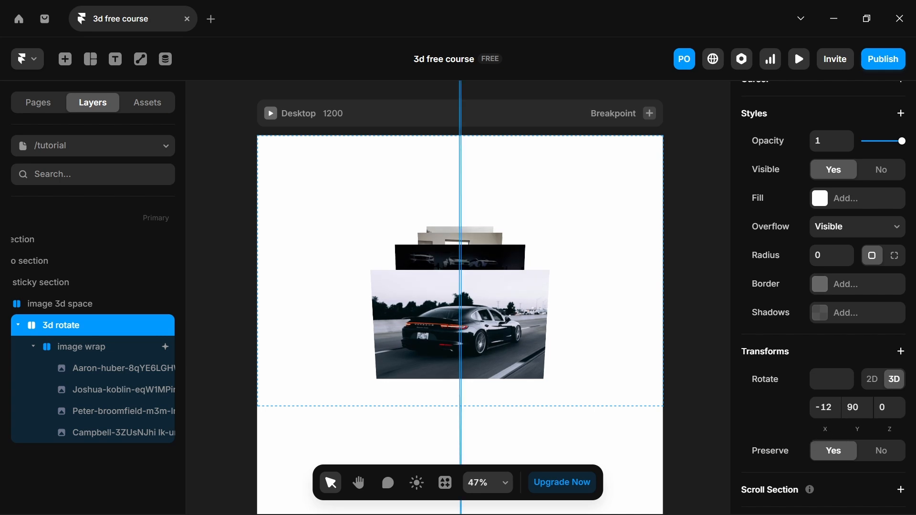
left_click(824, 408)
key("Down")
key("Up")
key("Up")
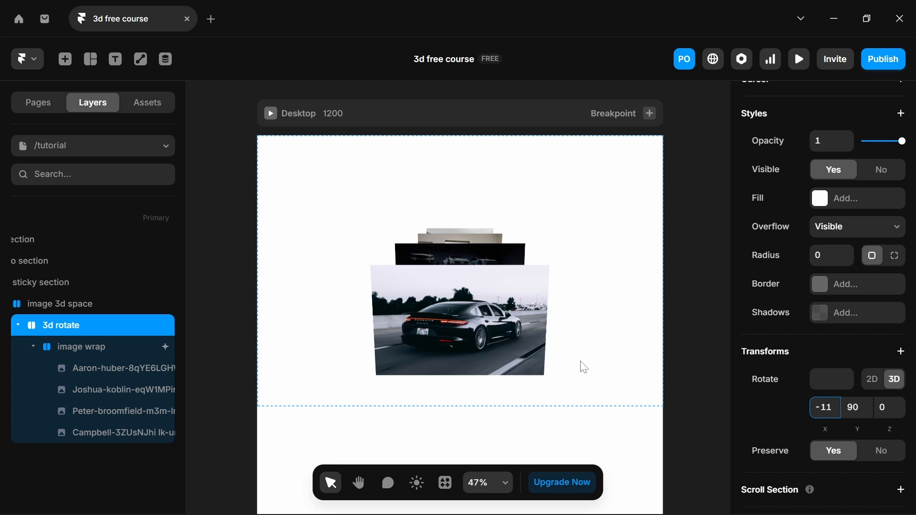
left_click(96, 349)
scroll(911, 214, "up", 10)
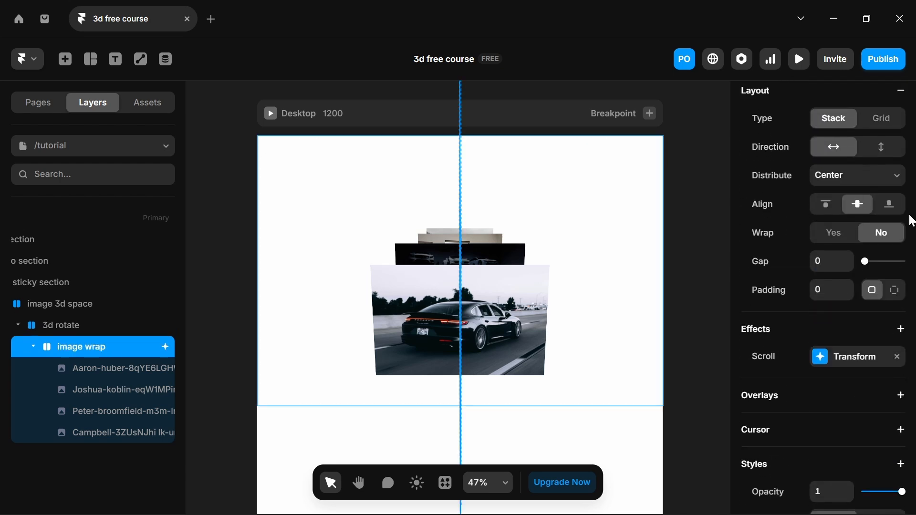
left_click(822, 396)
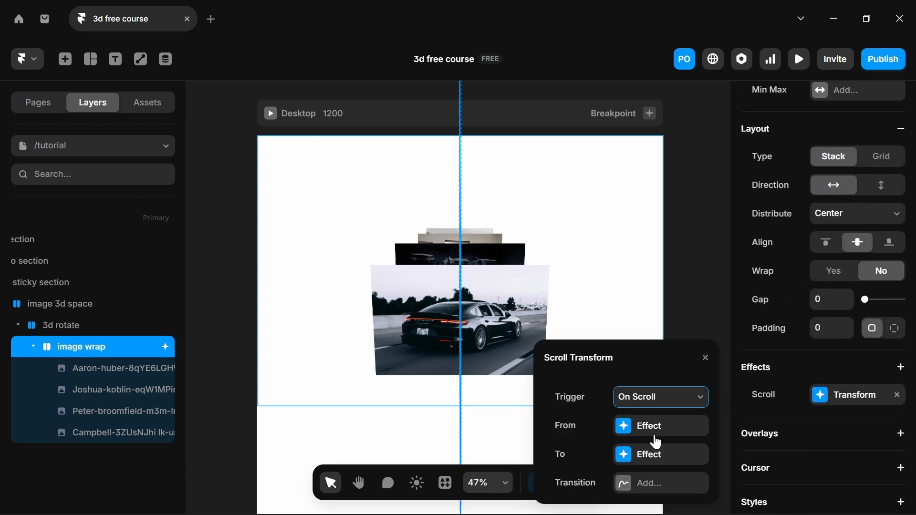
left_click(620, 452)
left_click_drag(693, 117, 679, 457)
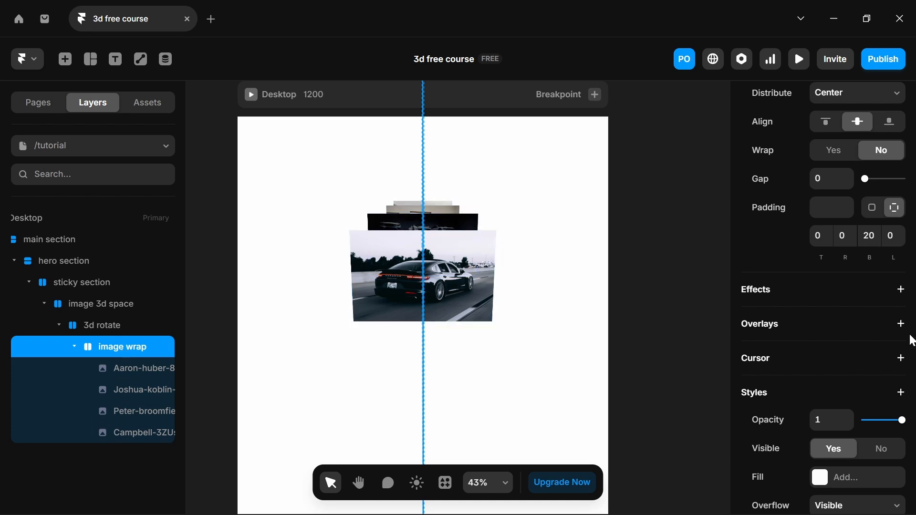
- Add a Scroll Transform effect to the image wrap layer with the From state at opacity 1 and scale 1
left_click(770, 304)
mouse_move(693, 260)
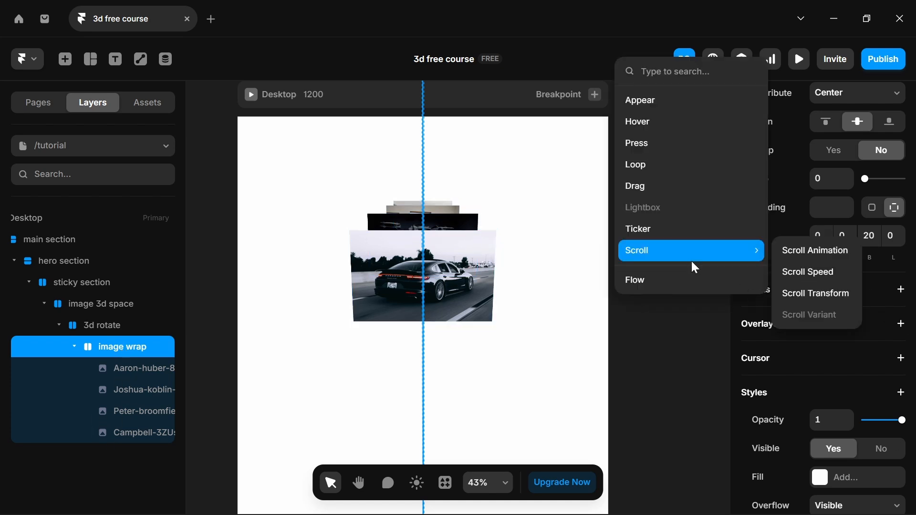
left_click(839, 299)
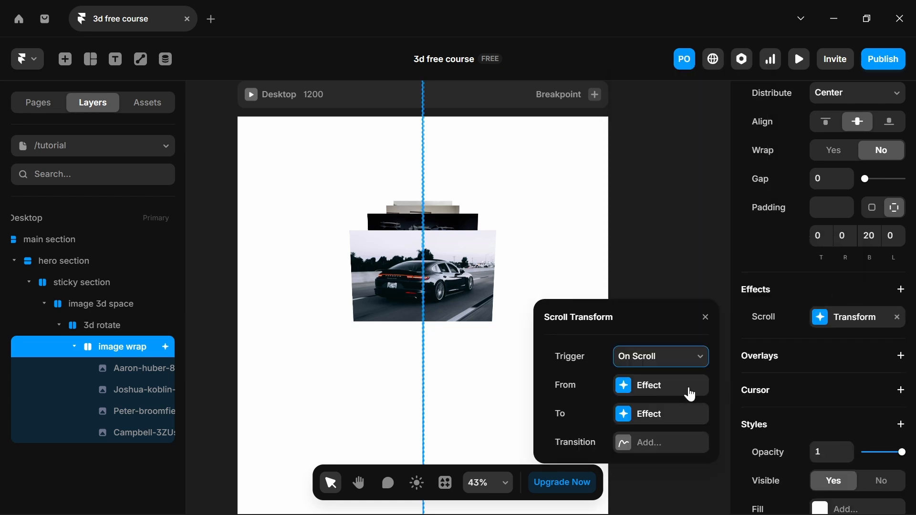
left_click(629, 396)
type("1")
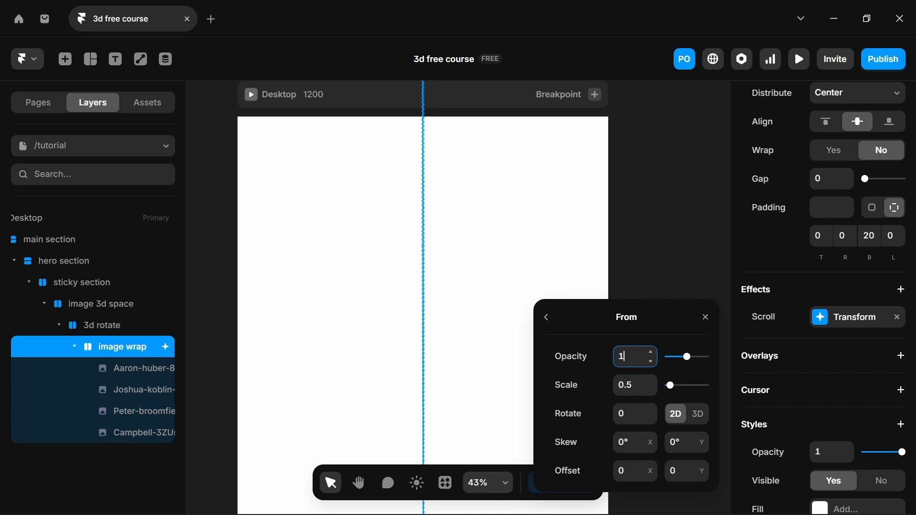
key("Tab")
type("1")
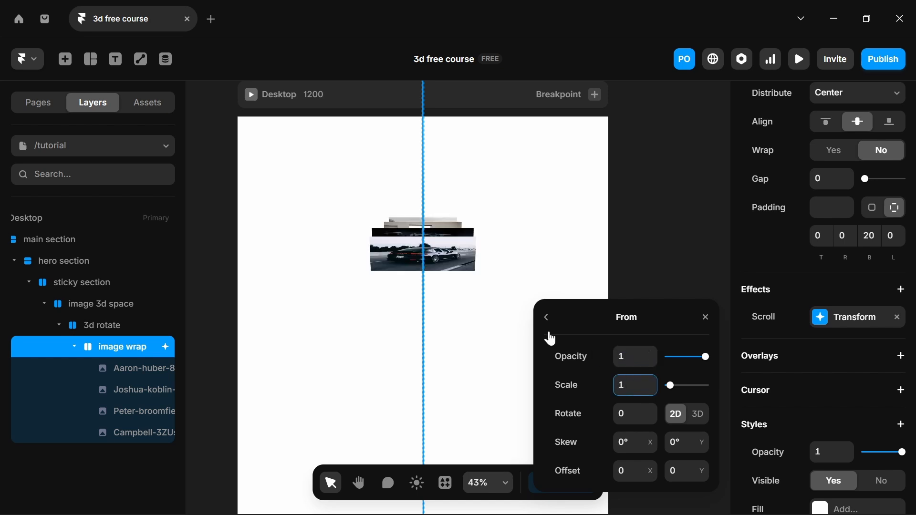
left_click(546, 317)
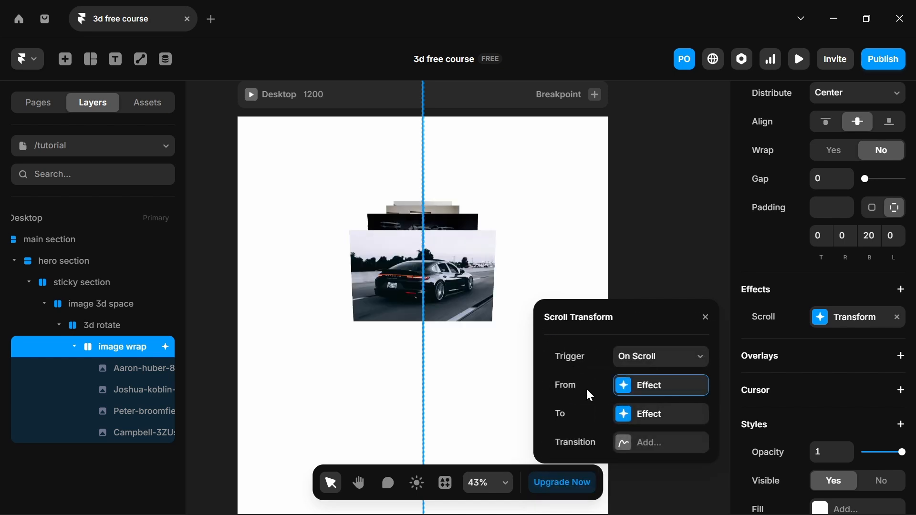
- Set the X offset in the scroll transform's To state to -1000
left_click(631, 415)
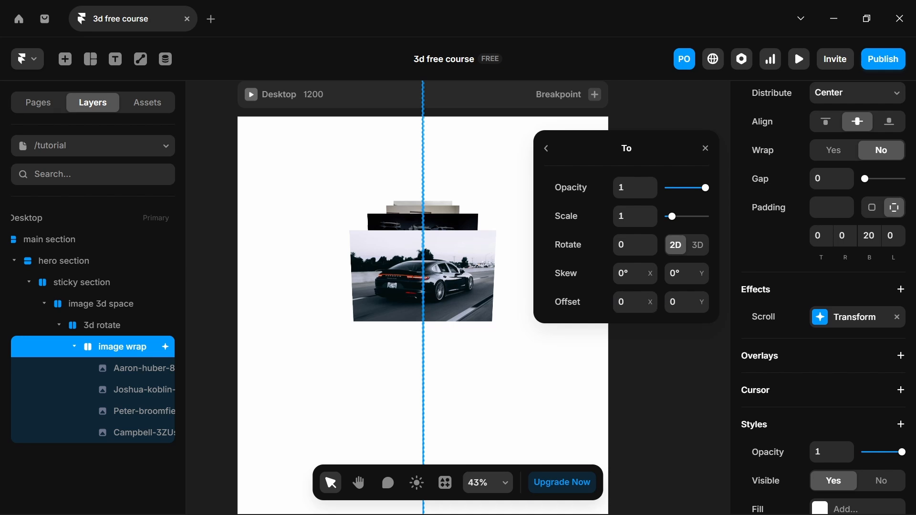
left_click_drag(652, 302, 649, 348)
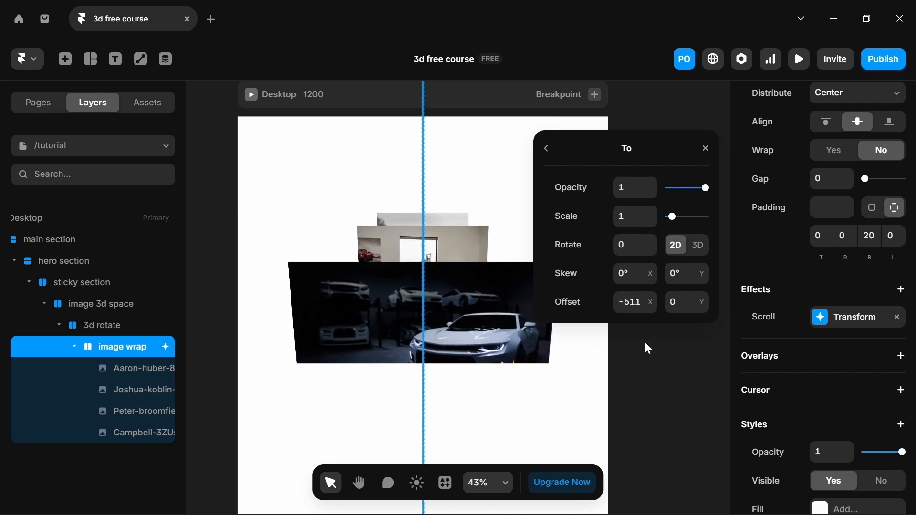
left_click_drag(646, 382, 667, 395)
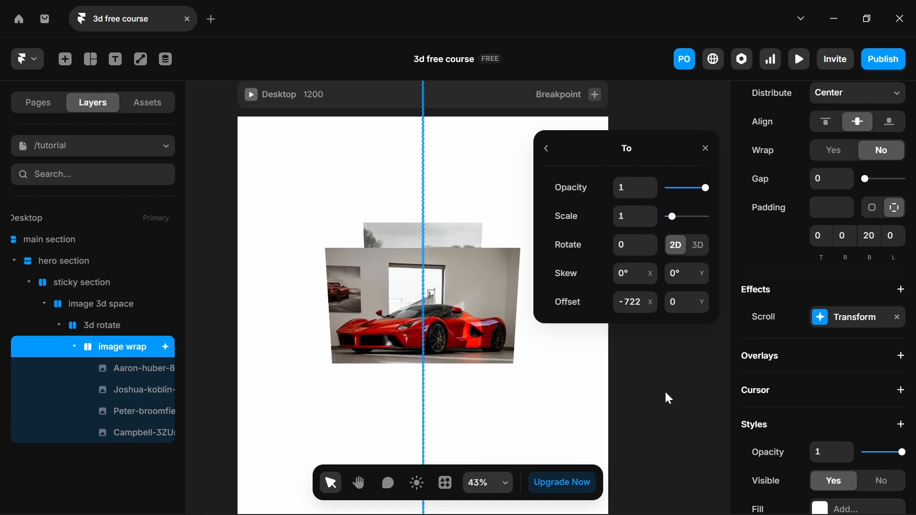
left_click_drag(648, 305, 669, 503)
left_click(631, 302)
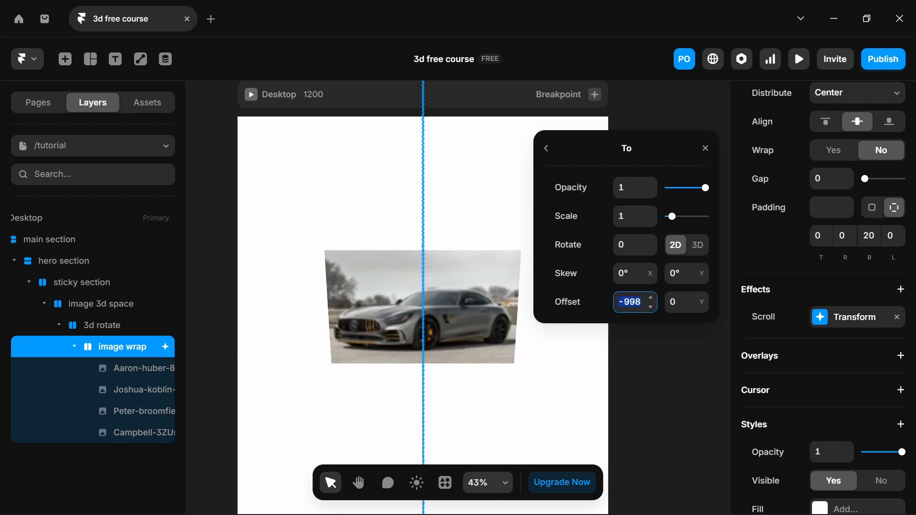
key("BackSpace")
type("-1000")
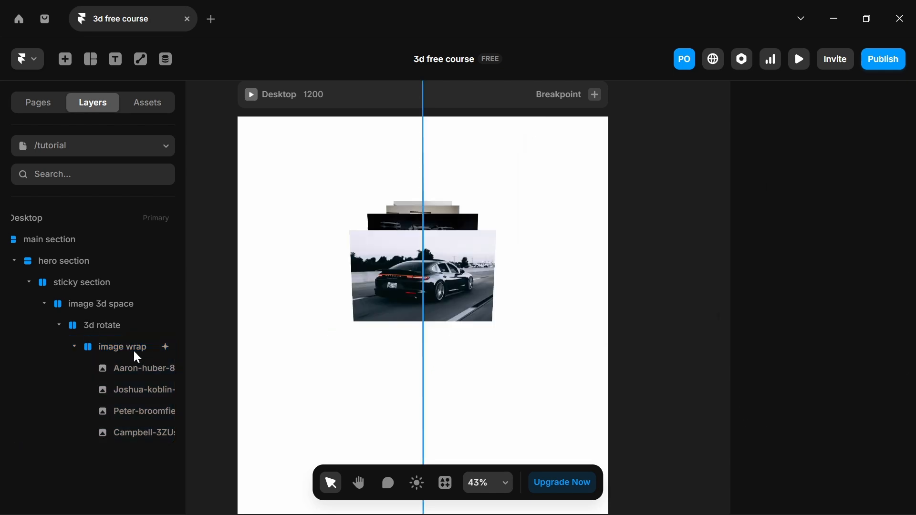
- Give the image wrap's scroll transform a Spring transition and set its trigger to Section in View
left_click(135, 350)
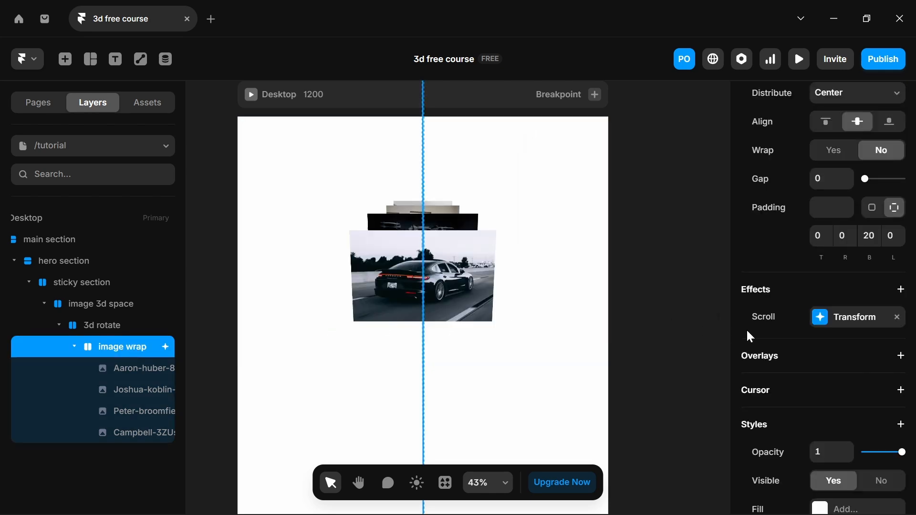
left_click(821, 328)
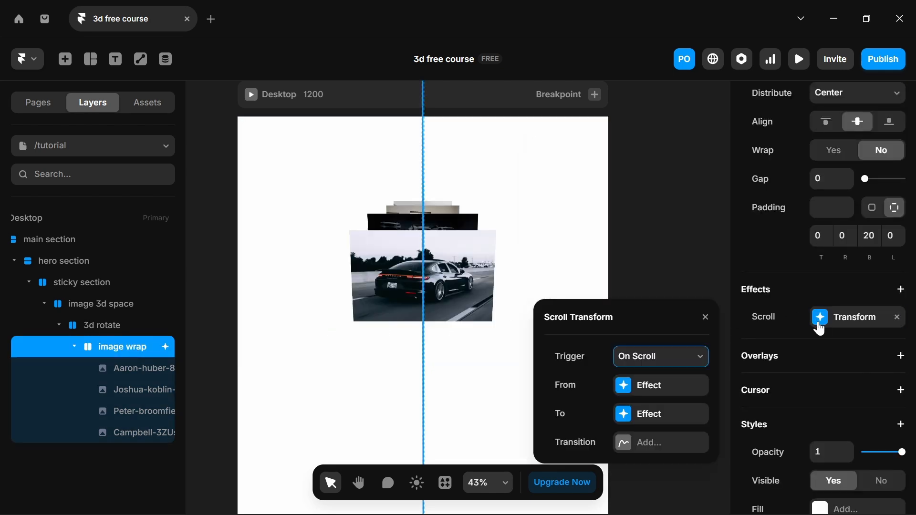
left_click(621, 445)
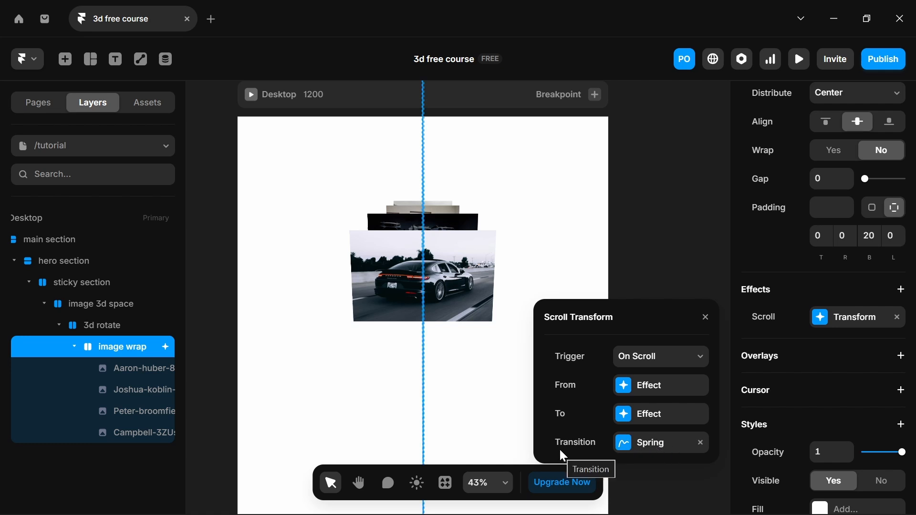
left_click(640, 367)
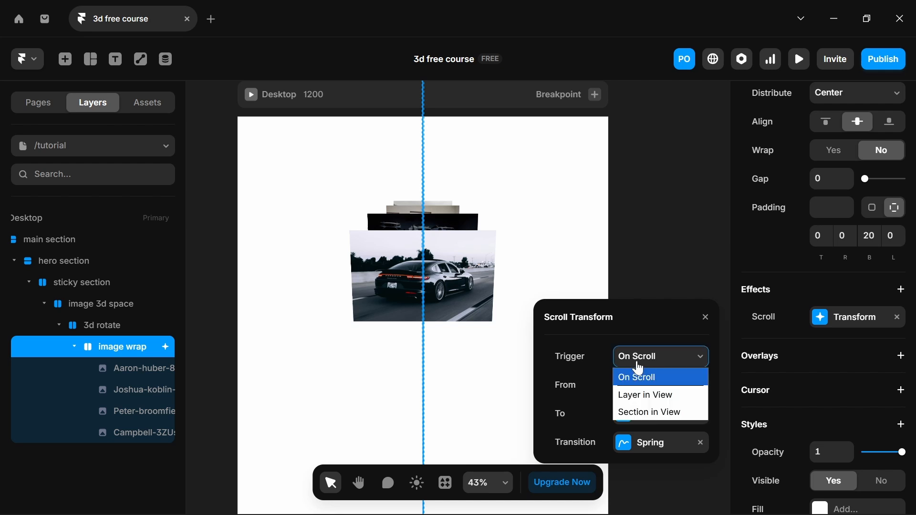
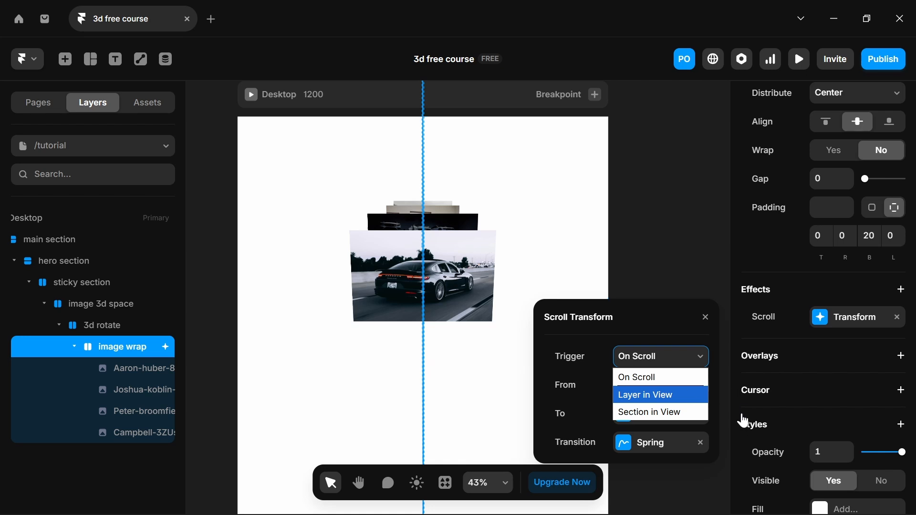
left_click(678, 418)
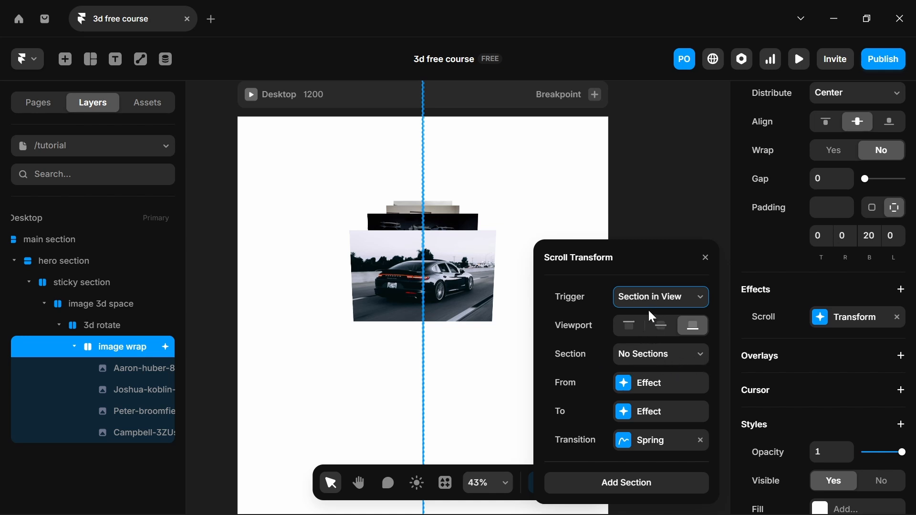
left_click(706, 258)
- Draw a frame about 1012 by 547 below the sticky section, inside the hero section
scroll(469, 360, "down", 5)
key("f")
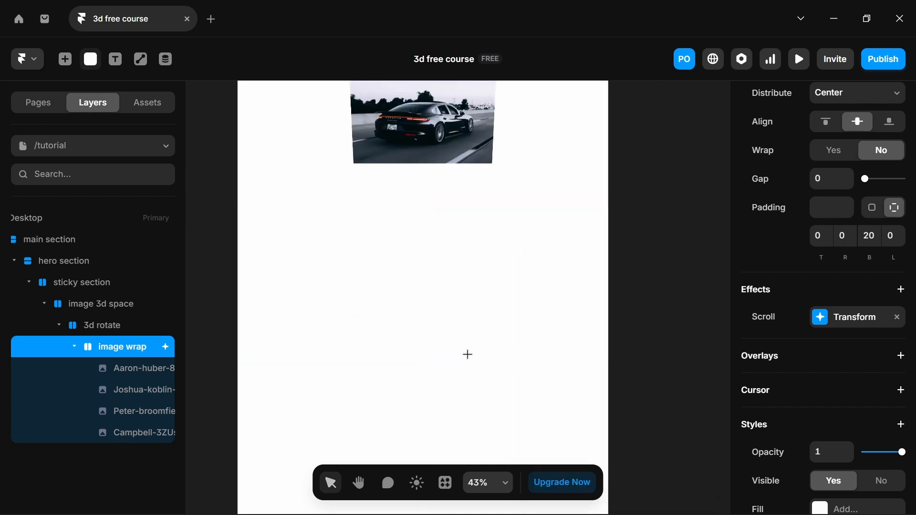
left_click_drag(267, 264, 581, 435)
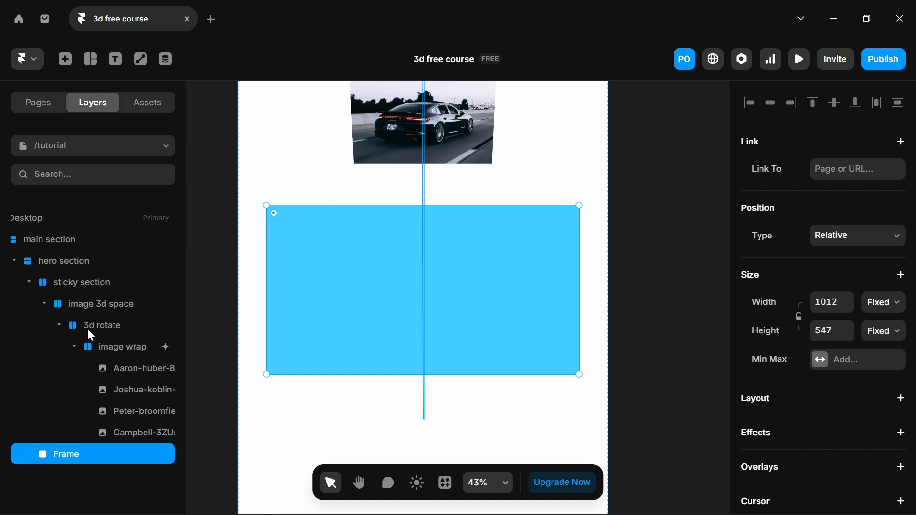
left_click(75, 283)
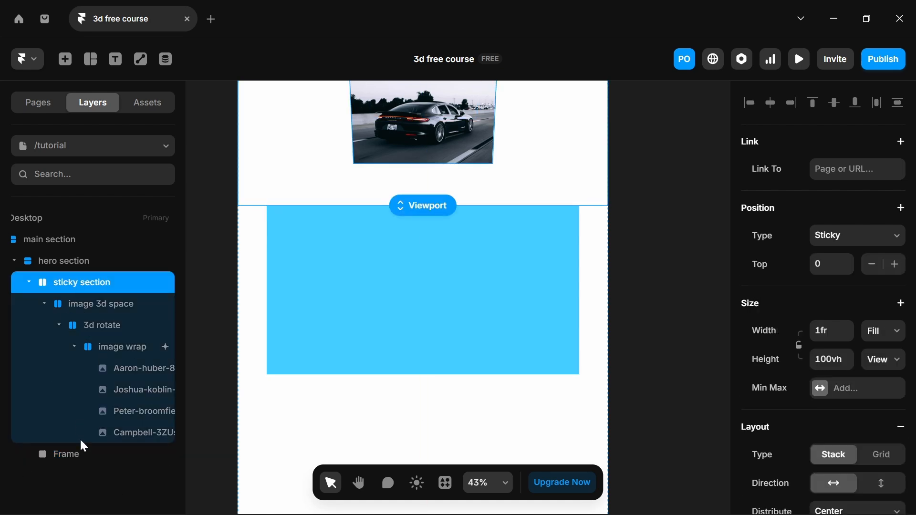
left_click(74, 454)
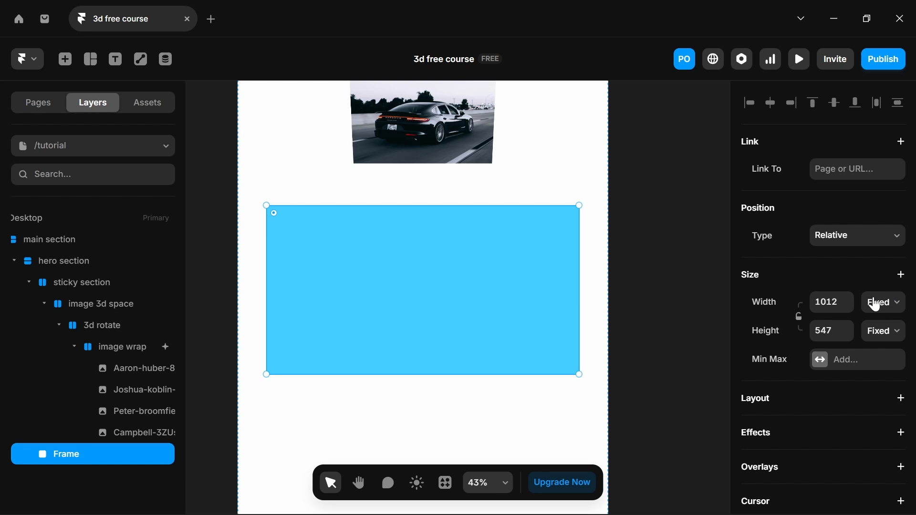
- Set the new frame's width to Fill and its height to a fixed 2200
left_click(884, 303)
left_click(879, 365)
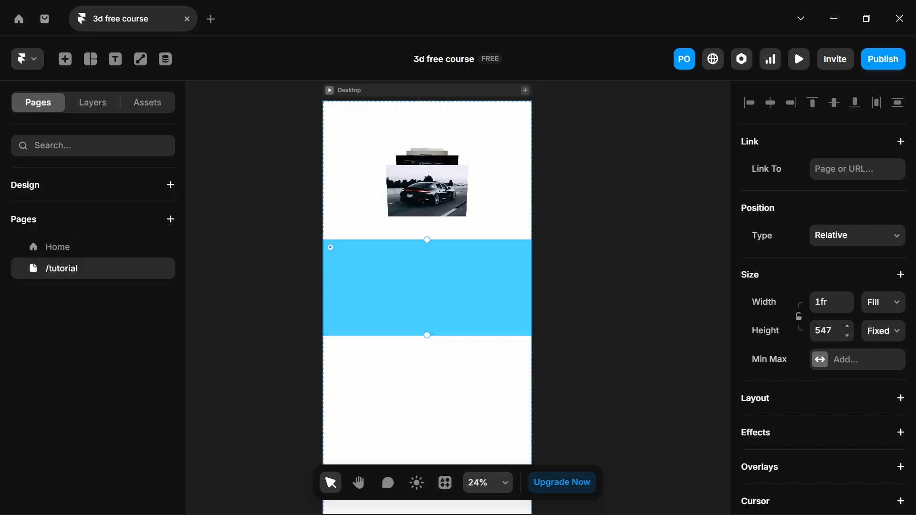
left_click(825, 331)
type("2200")
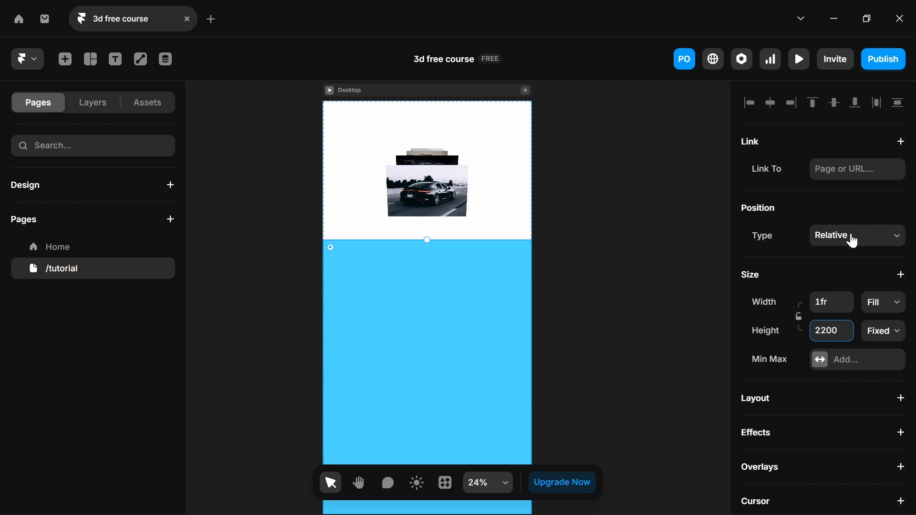
key("Return")
- Rename the blue frame below the sticky section as triger frame
key("ctrl+r")
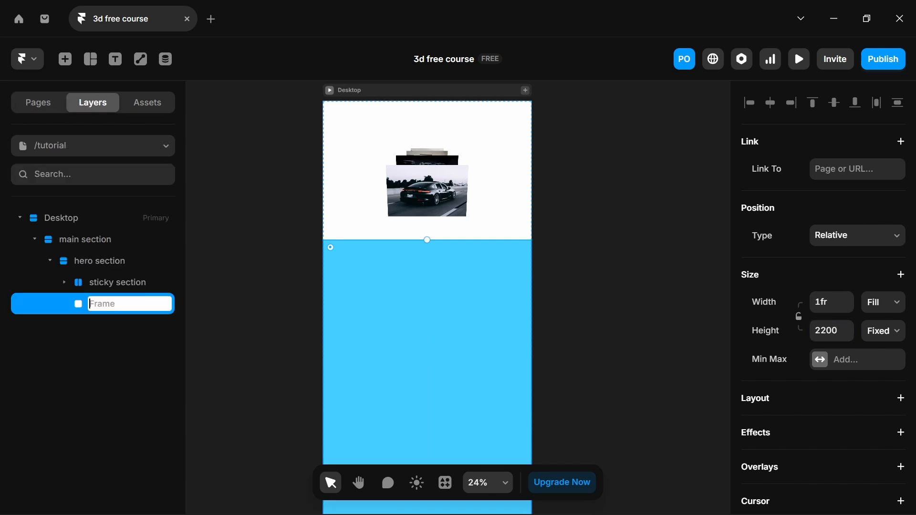
type("triger frame")
key("ctrl+a")
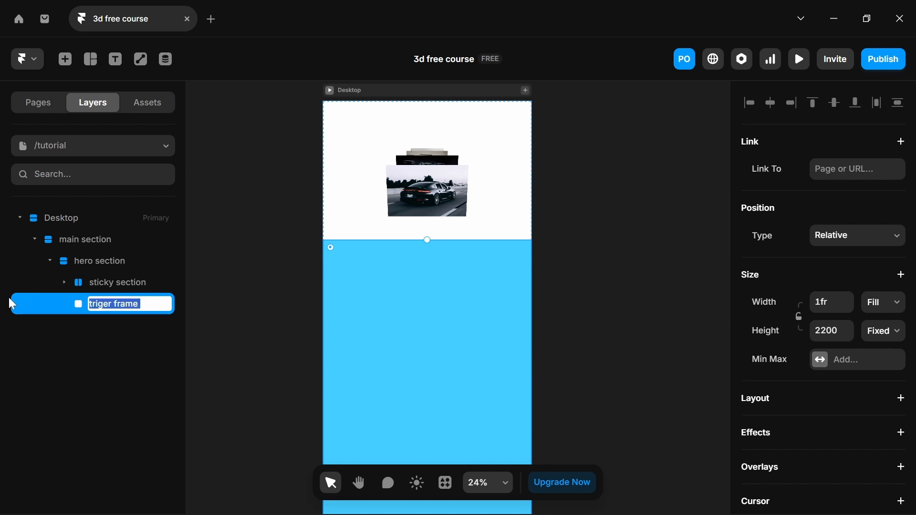
- Add a vertical stack layout to the triger frame, with gap 0 and a different distribution option
left_click(833, 409)
scroll(831, 407, "down", 3)
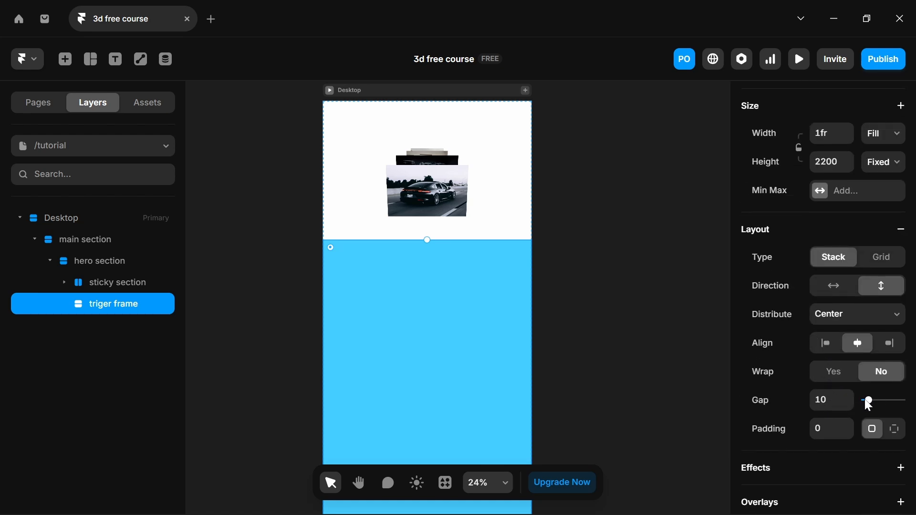
left_click_drag(870, 405, 803, 403)
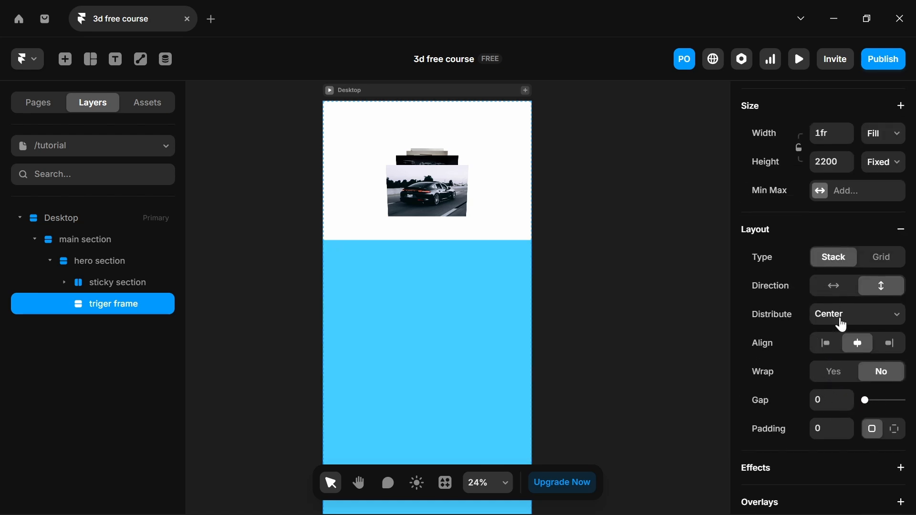
left_click(844, 322)
left_click(827, 331)
scroll(826, 331, "down", 10)
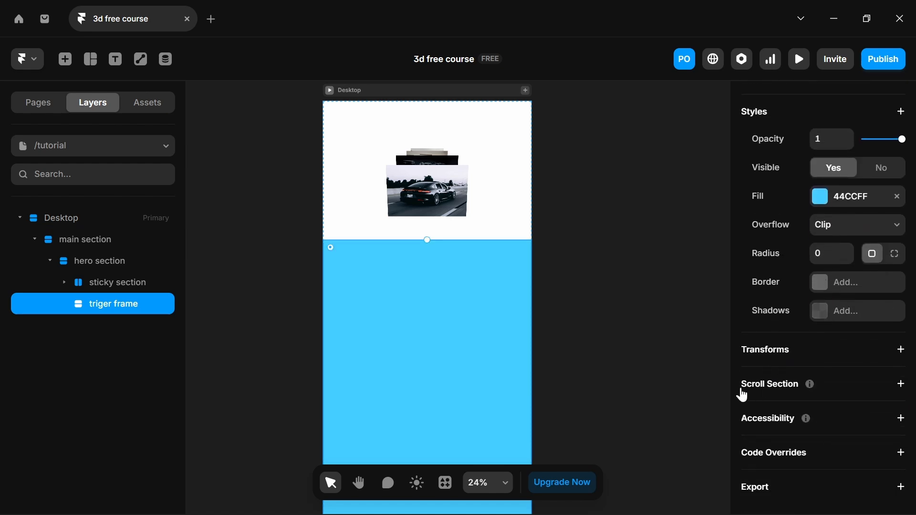
- Add a scroll section named triger-frame to the triger frame
left_click(901, 392)
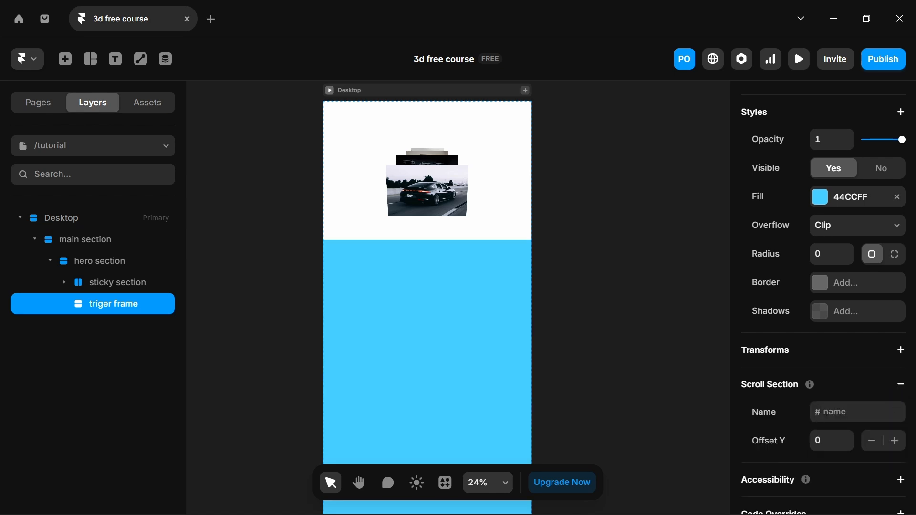
left_click(819, 412)
type("triger-frame")
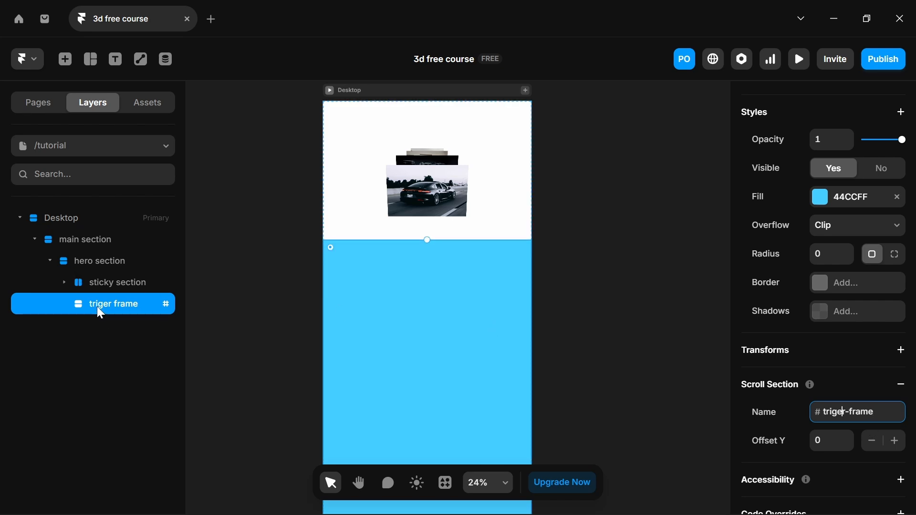
- Set the section of the image wrap's Scroll Transform effect, nested inside the sticky section, to #triger-frame
left_click(149, 283)
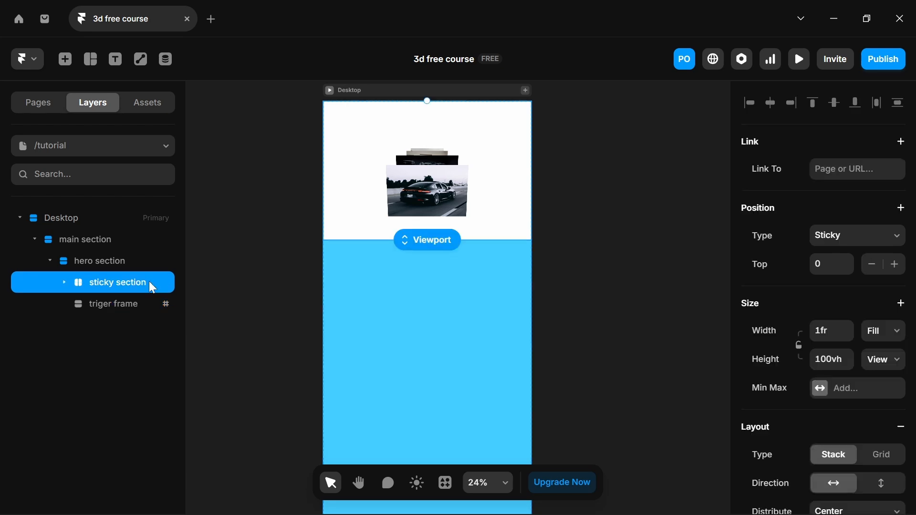
left_click(65, 283)
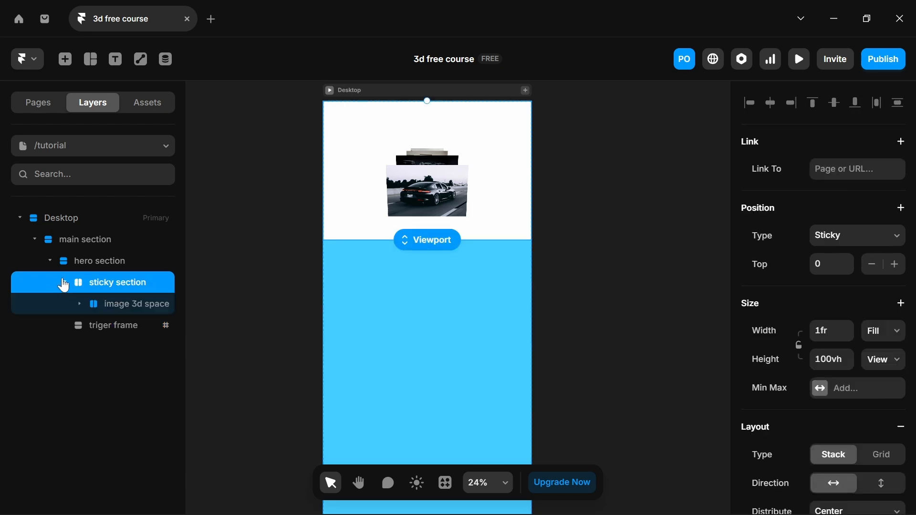
left_click(80, 304)
left_click(95, 325)
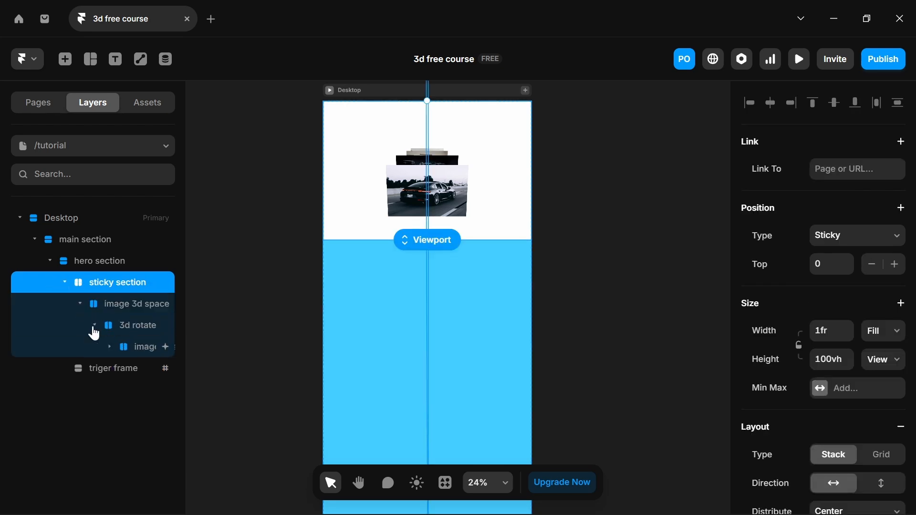
left_click(110, 347)
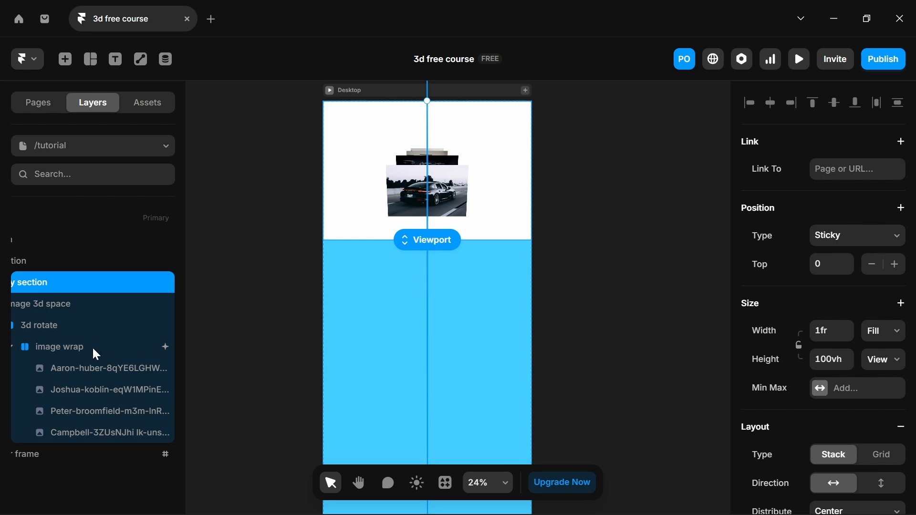
left_click(93, 348)
left_click(821, 326)
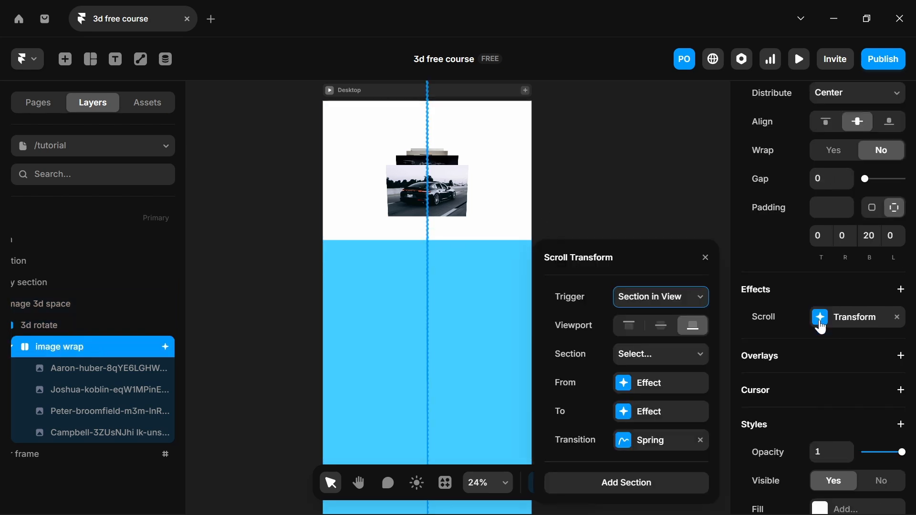
left_click(648, 354)
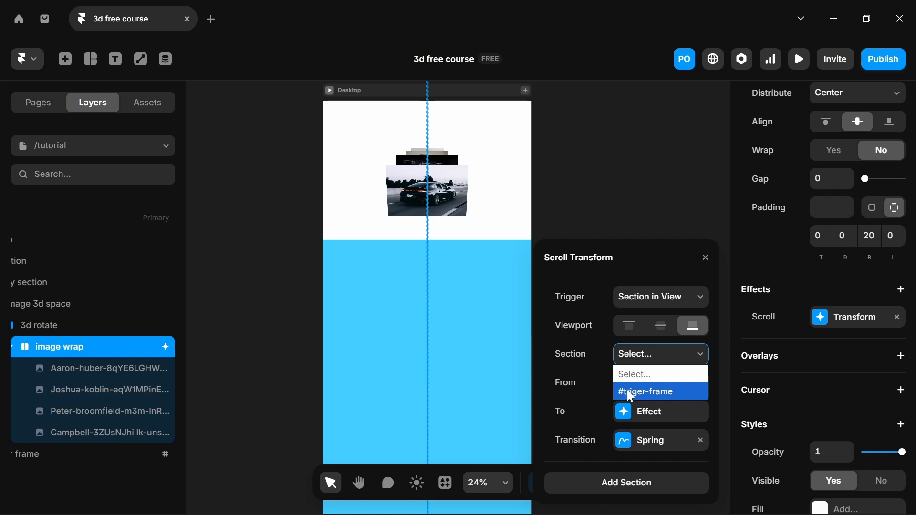
left_click(655, 393)
- Preview the tutorial page and examine how the car image stack moves while scrolling through the triger frame
key("ctrl+p")
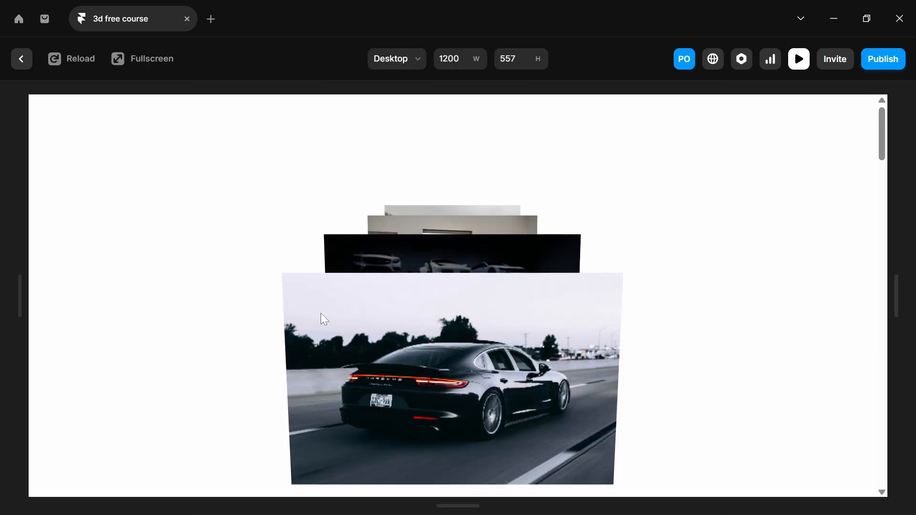
scroll(321, 316, "down", 2)
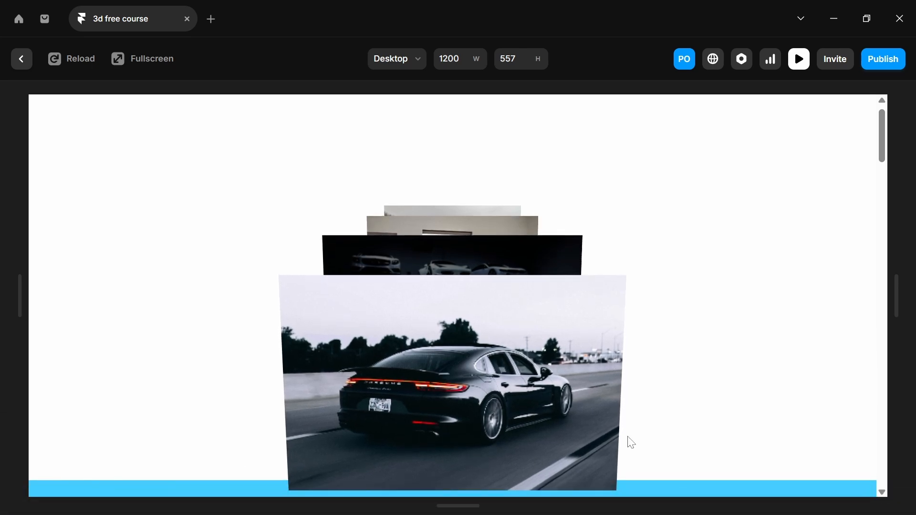
scroll(629, 439, "down", 8)
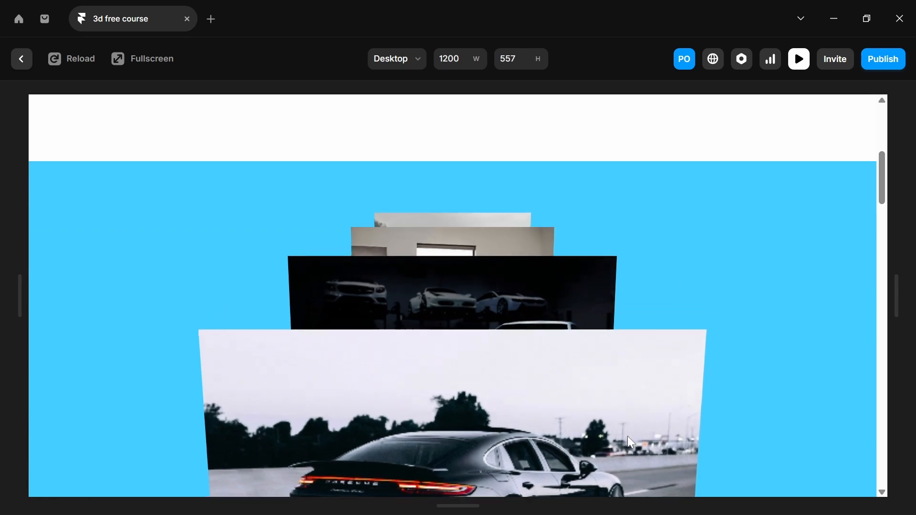
scroll(628, 436, "down", 5)
scroll(127, 473, "up", 10)
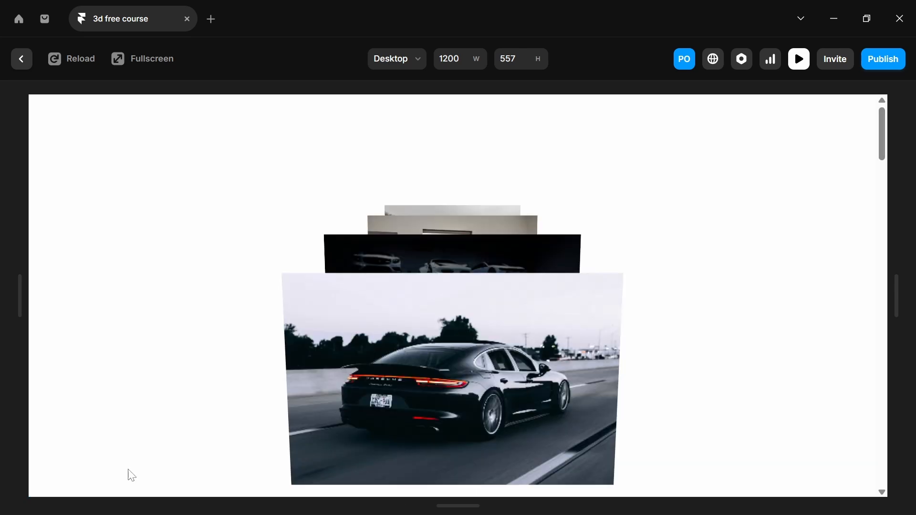
scroll(128, 475, "down", 10)
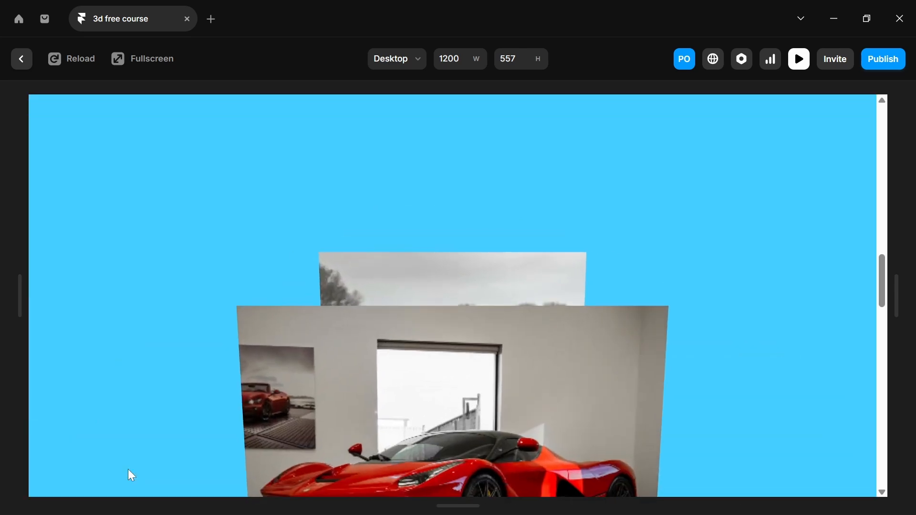
scroll(128, 469, "up", 10)
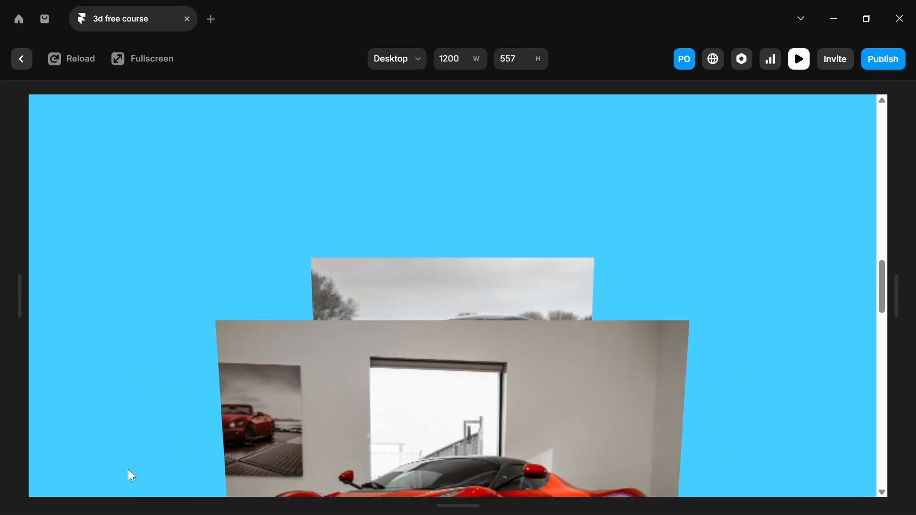
scroll(128, 469, "up", 5)
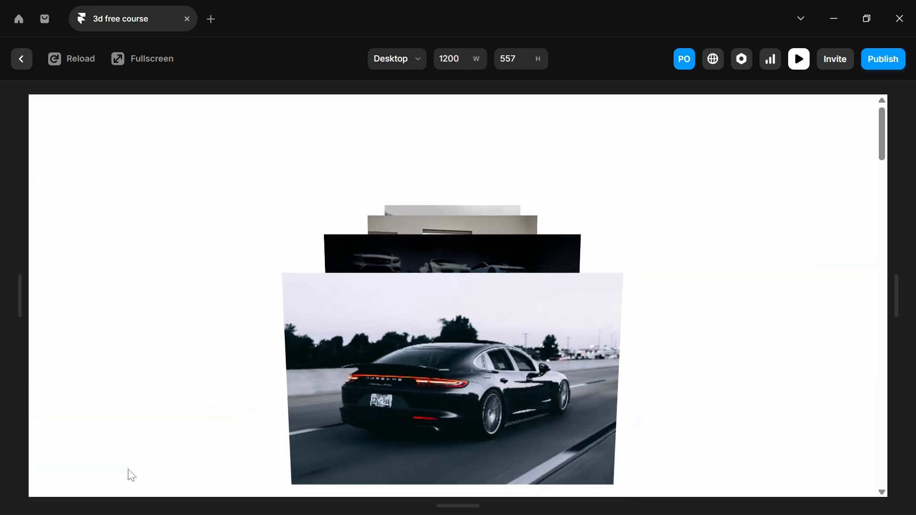
- Examine the rounded-corner car stack's scroll animation in the preview and compare it with the tutorial page's stack
scroll(129, 474, "down", 5)
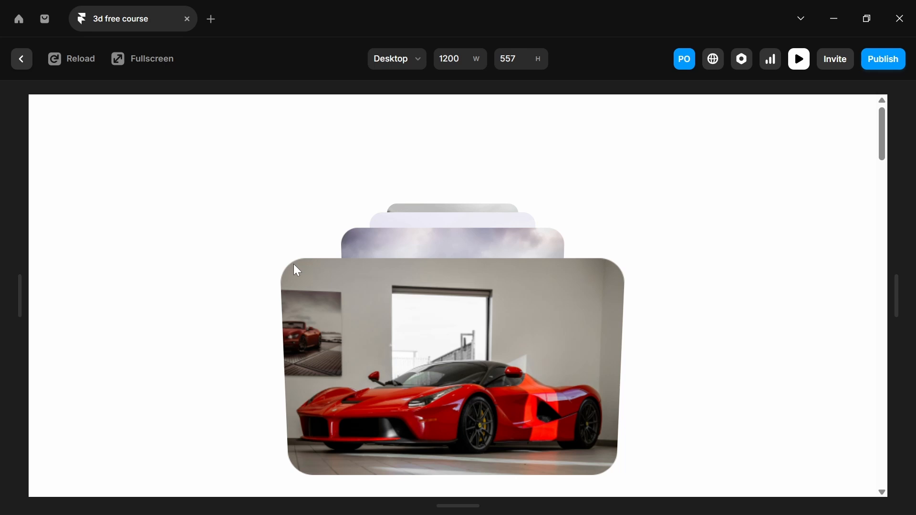
scroll(294, 264, "down", 5)
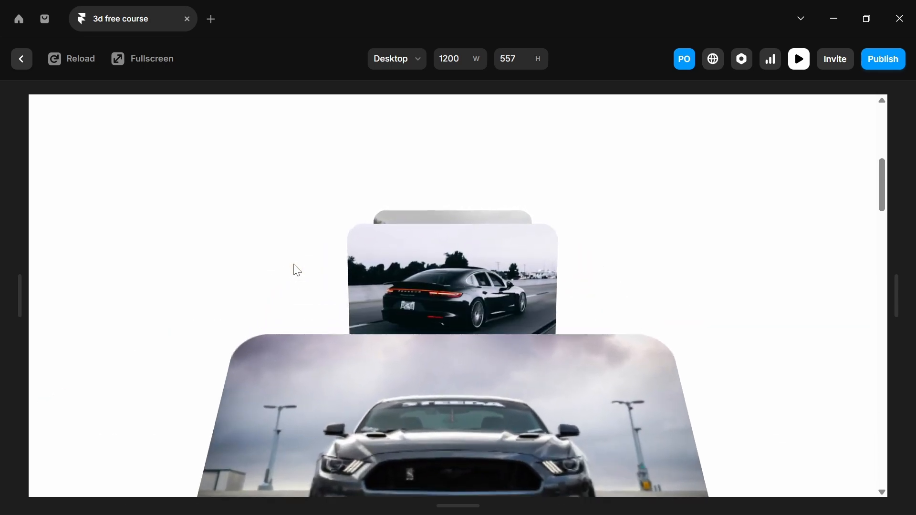
scroll(297, 270, "down", 5)
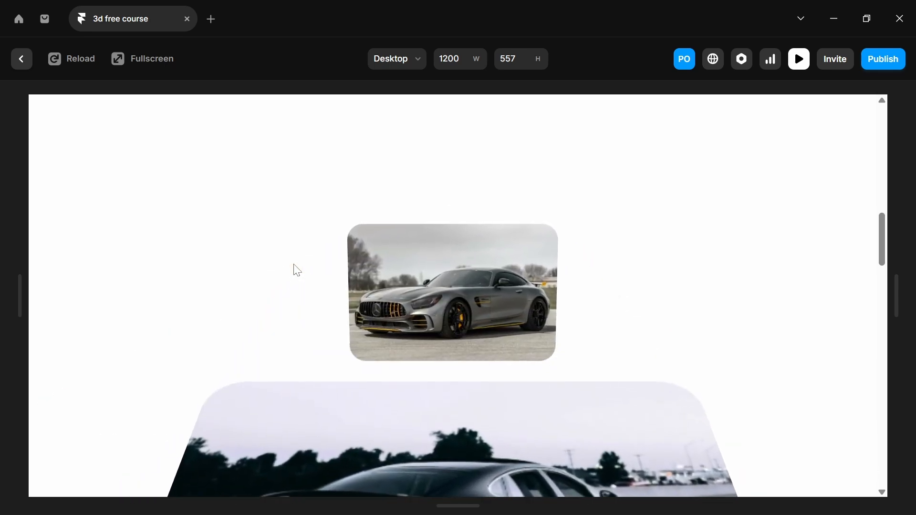
scroll(282, 223, "down", 5)
scroll(284, 225, "up", 7)
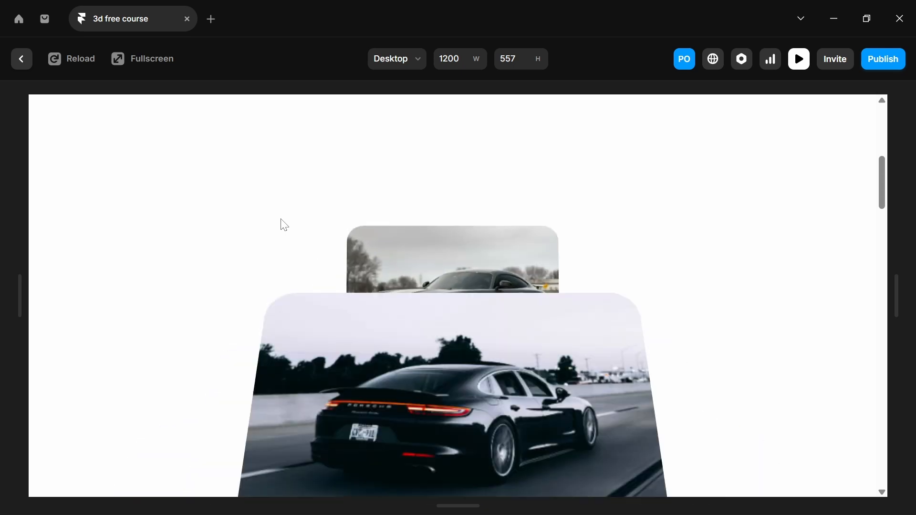
scroll(284, 226, "up", 3)
scroll(284, 225, "down", 5)
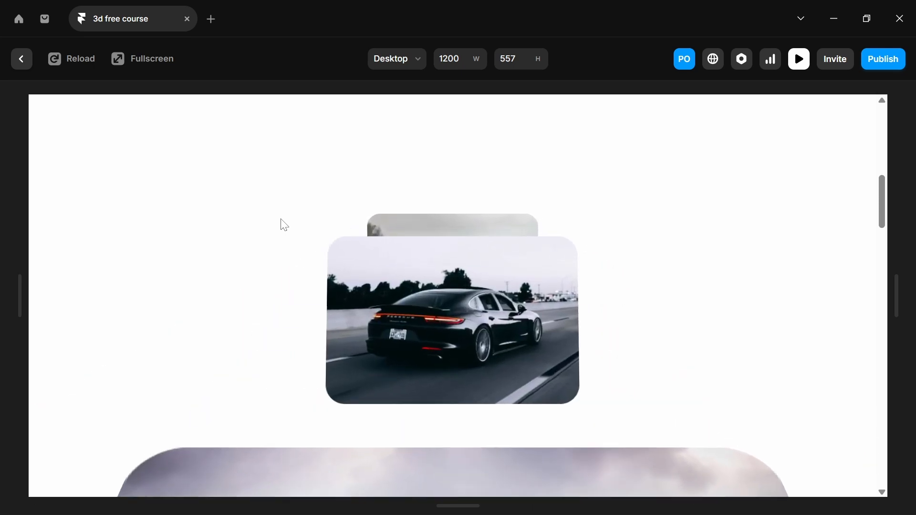
scroll(281, 223, "down", 3)
scroll(350, 338, "up", 6)
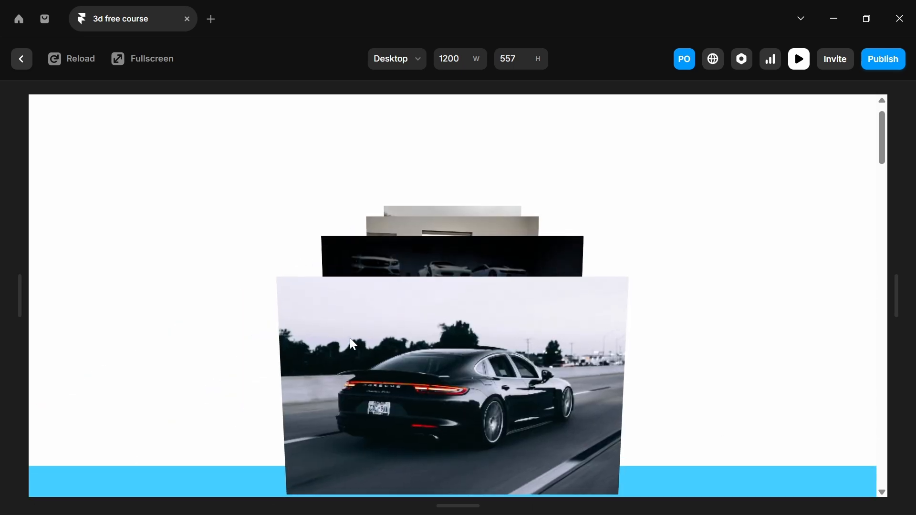
scroll(350, 338, "up", 2)
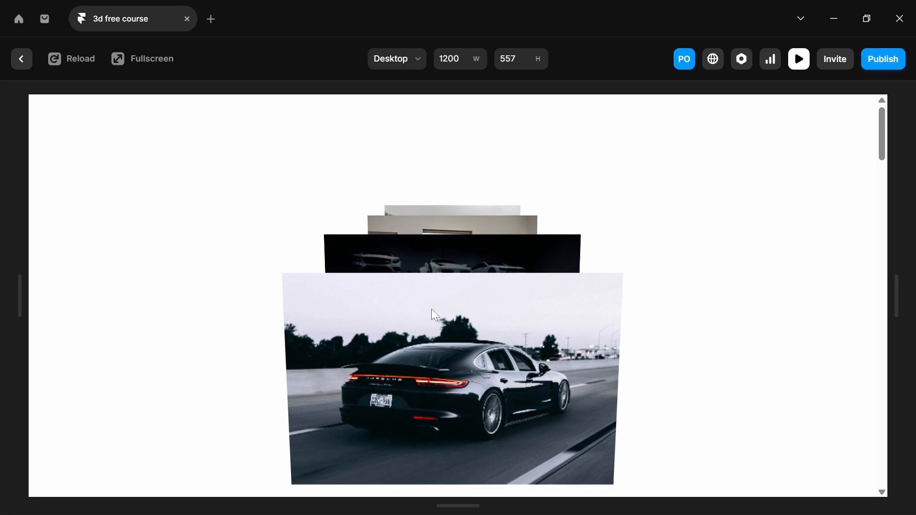
- Open the Home page, preview its Desktop breakpoint and examine how the front image tilts and leaves the stack on scroll
left_click(19, 59)
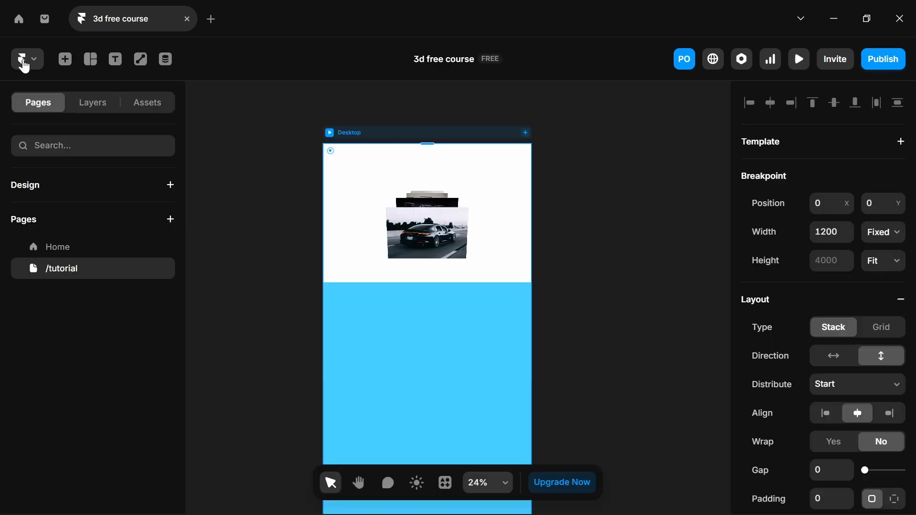
left_click(85, 246)
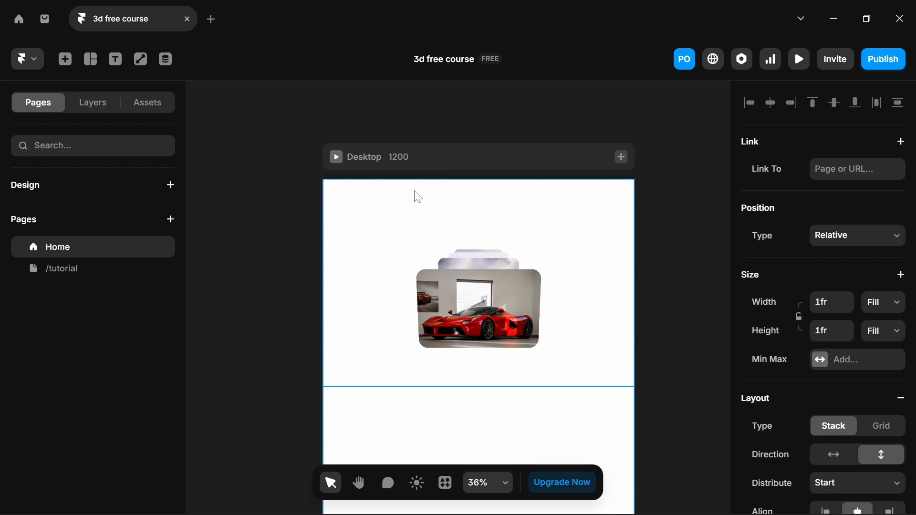
left_click(334, 157)
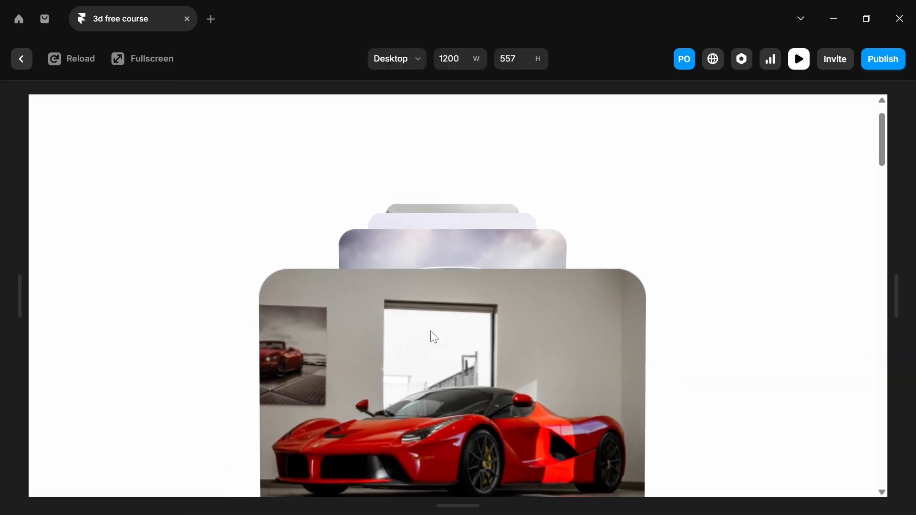
scroll(430, 331, "down", 3)
scroll(431, 332, "up", 3)
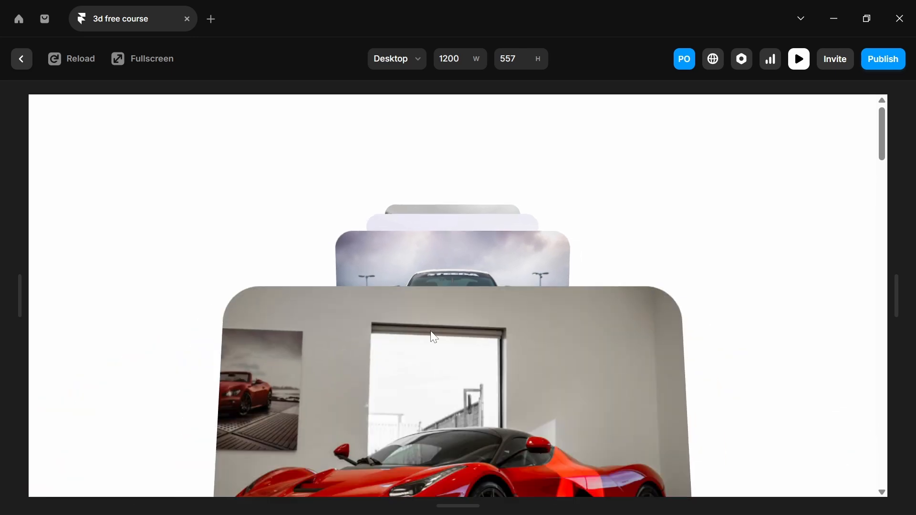
scroll(431, 331, "down", 3)
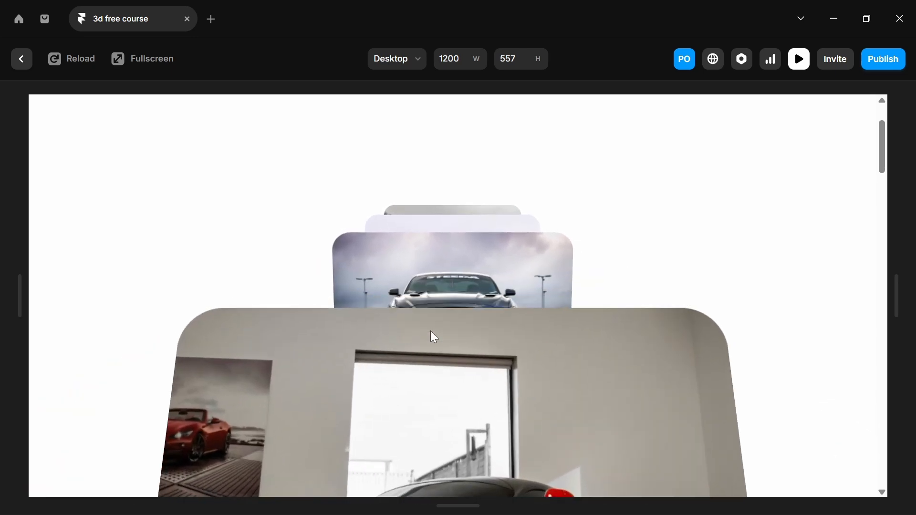
scroll(431, 332, "down", 5)
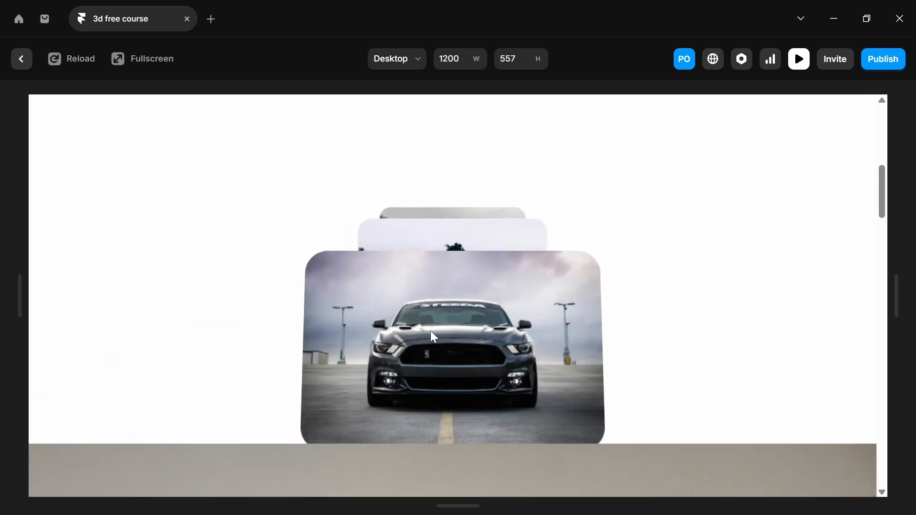
scroll(431, 332, "up", 6)
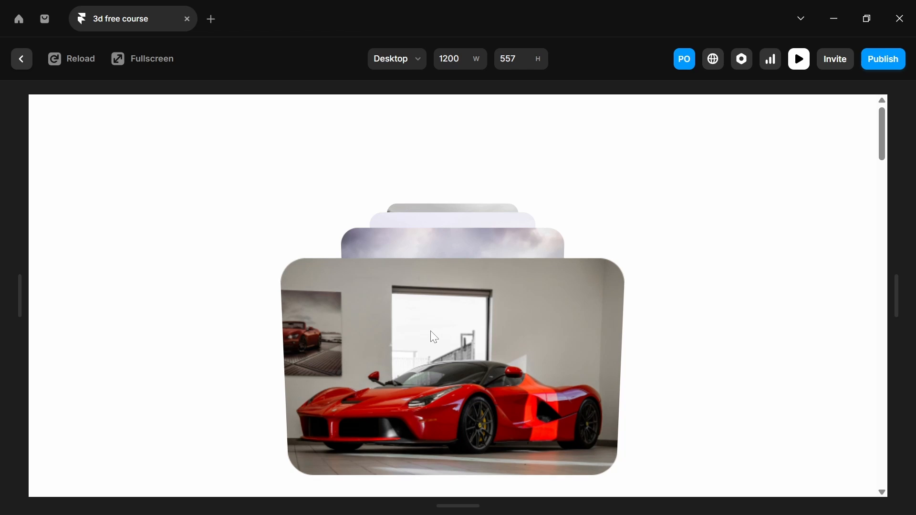
scroll(431, 332, "down", 3)
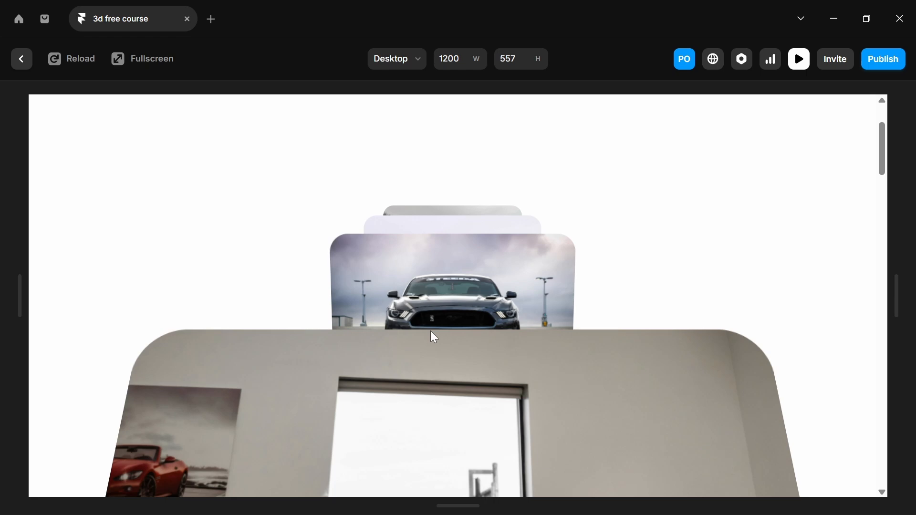
- Preview the tutorial page again and check the image stack's motion through and past the end of the triger frame
left_click(20, 59)
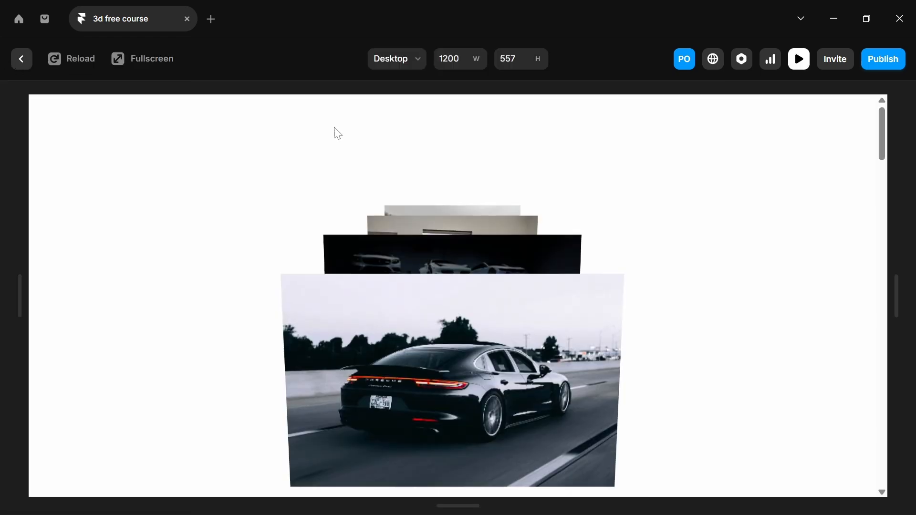
scroll(335, 128, "down", 6)
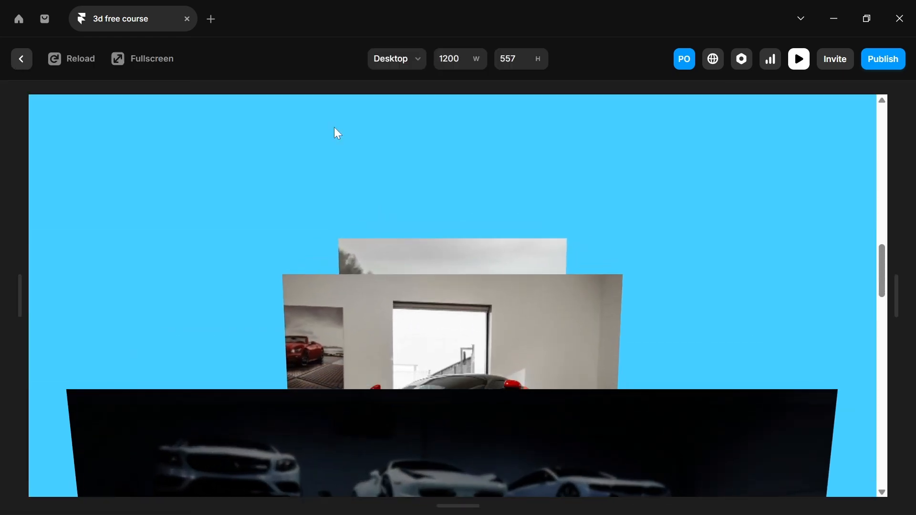
scroll(335, 128, "down", 6)
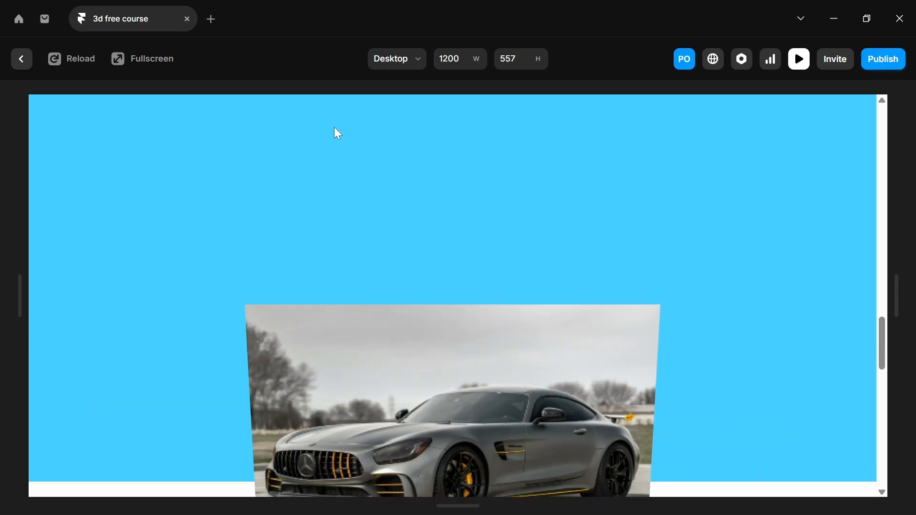
scroll(334, 128, "up", 3)
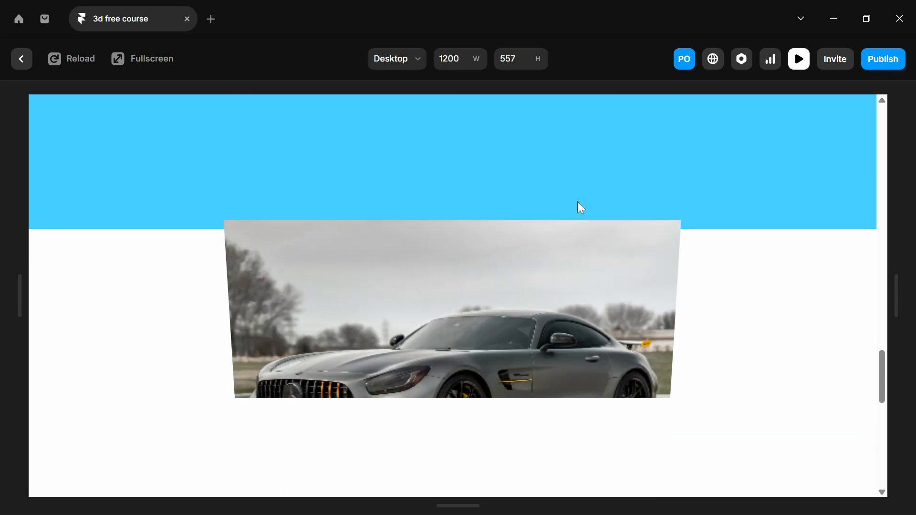
scroll(379, 294, "down", 3)
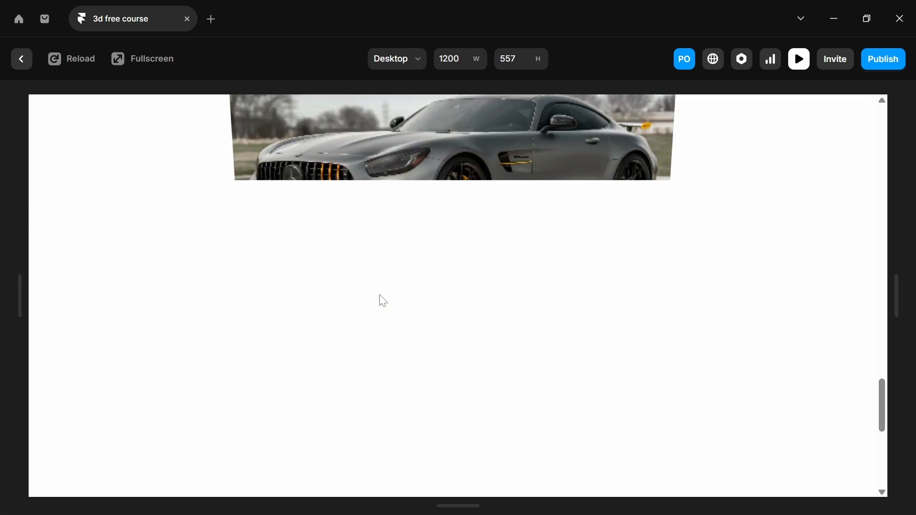
- Examine in the preview where the last car image sits relative to the end of the blue triger frame
scroll(379, 294, "up", 5)
scroll(380, 296, "down", 3)
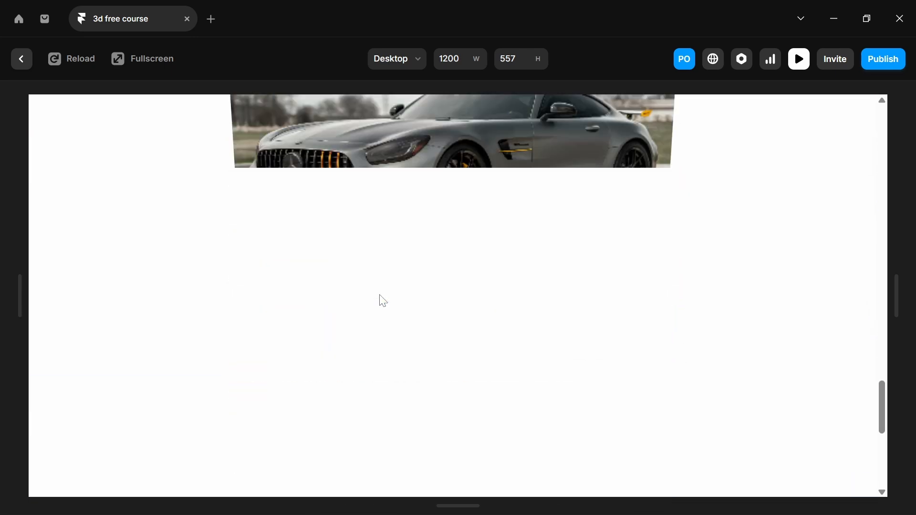
scroll(380, 295, "up", 1)
scroll(380, 296, "down", 1)
scroll(378, 299, "up", 1)
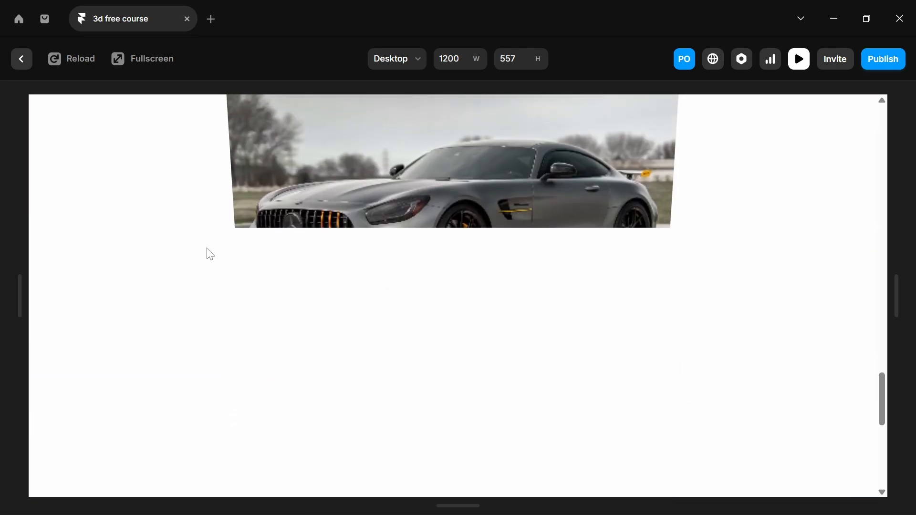
scroll(171, 237, "up", 4)
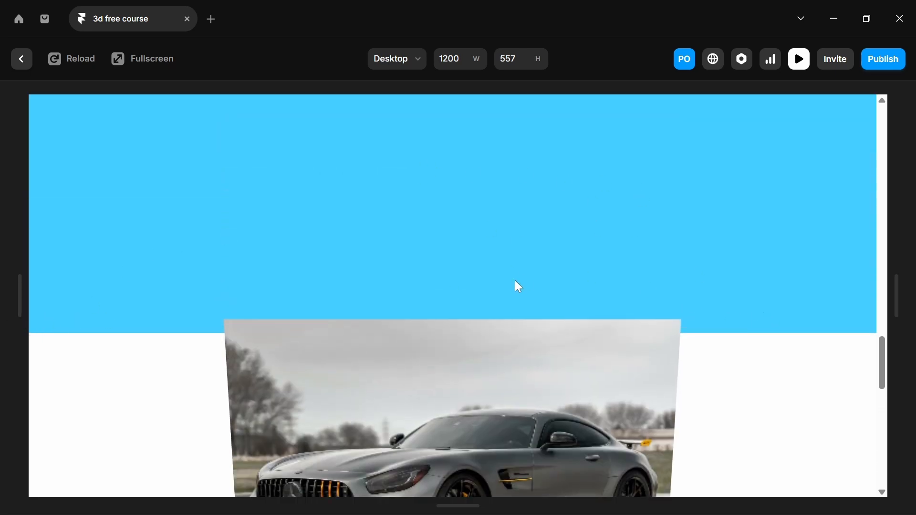
scroll(515, 282, "down", 10)
scroll(516, 282, "up", 15)
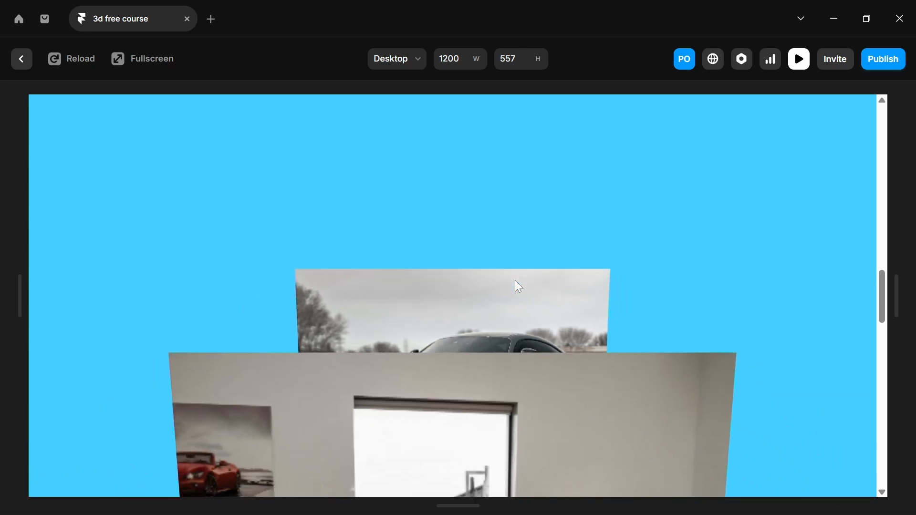
scroll(516, 281, "down", 10)
scroll(515, 282, "up", 3)
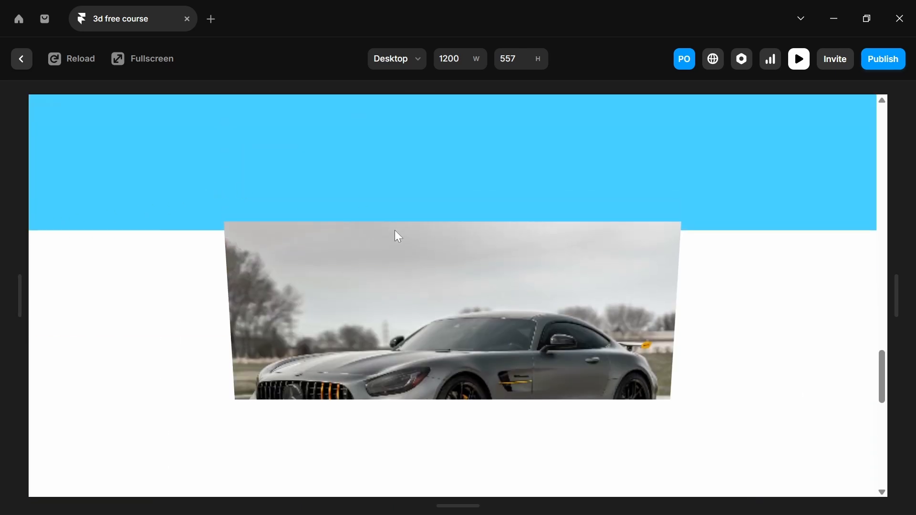
scroll(394, 230, "up", 1)
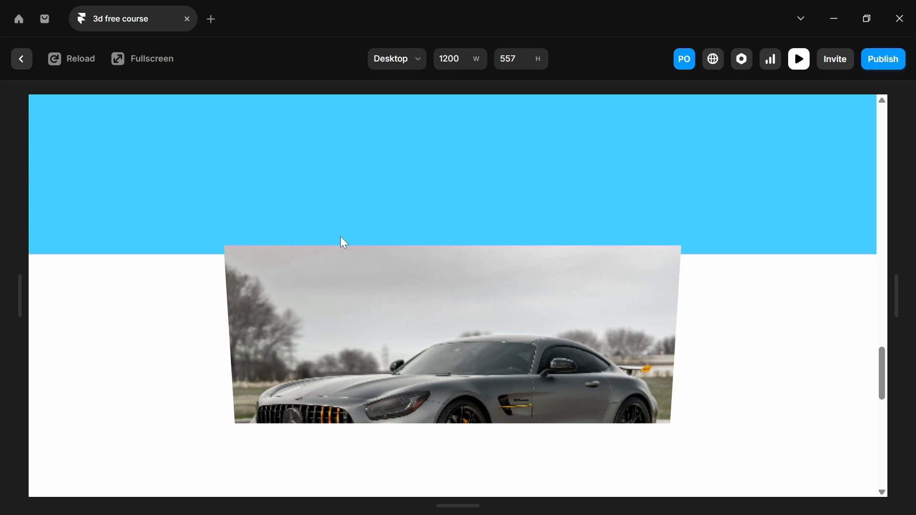
left_click(20, 59)
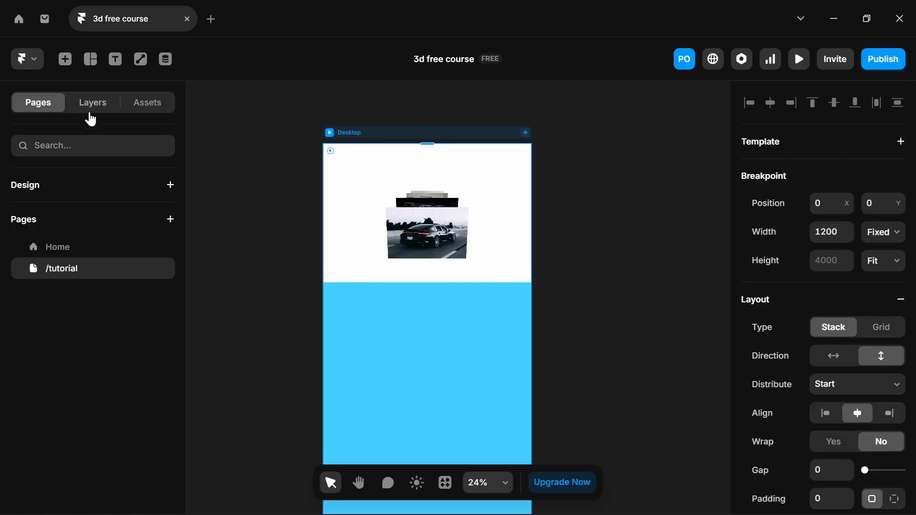
- Change the triger frame's height sizing in the hero section from Fixed to Fill
left_click(90, 107)
left_click(35, 240)
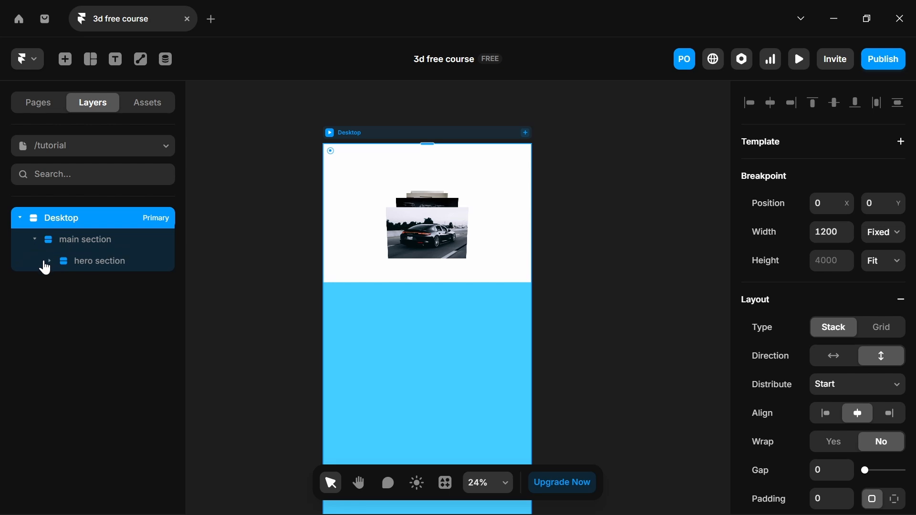
left_click(50, 261)
left_click(94, 305)
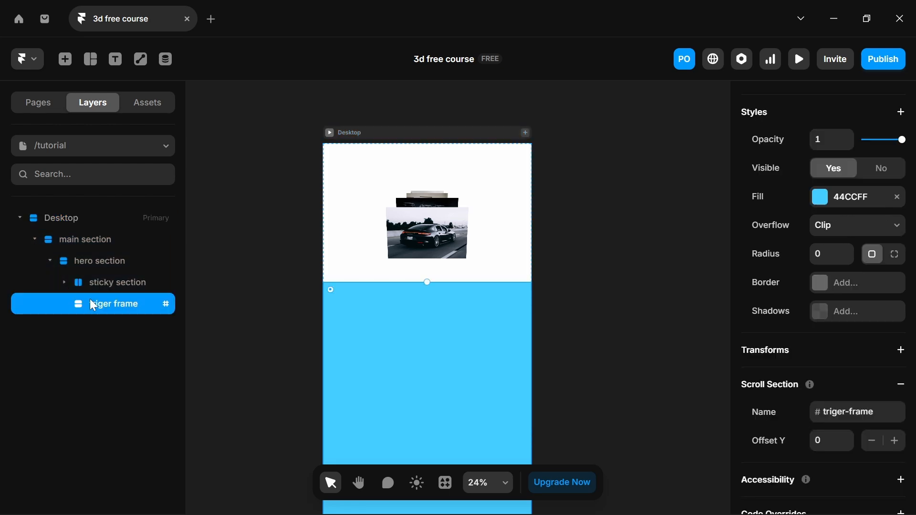
scroll(775, 327, "up", 10)
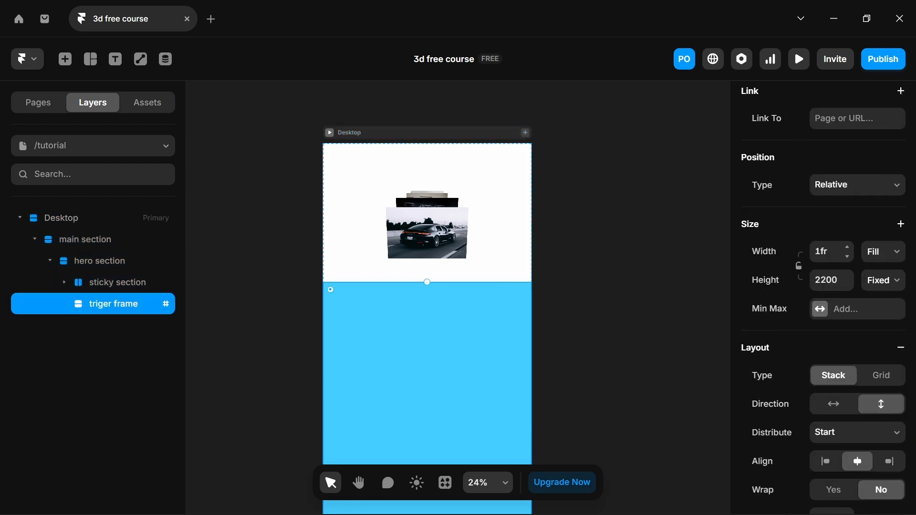
left_click(883, 290)
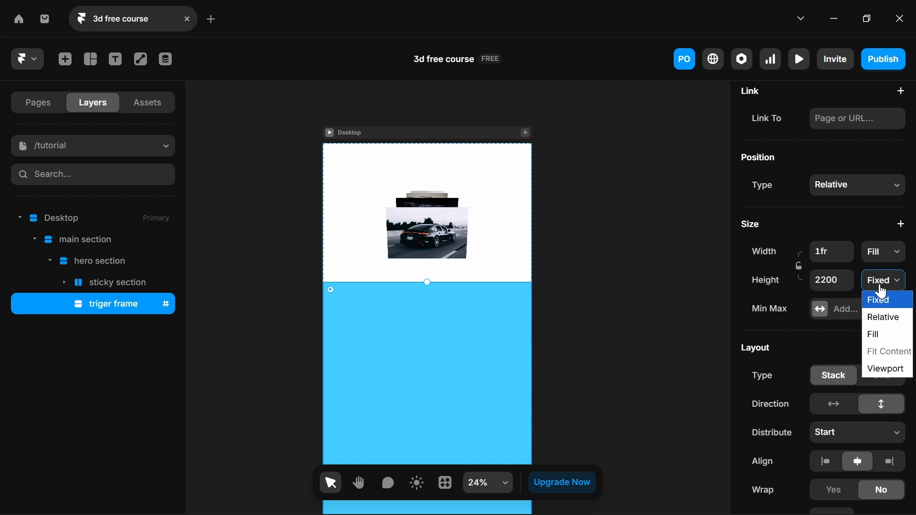
left_click(878, 335)
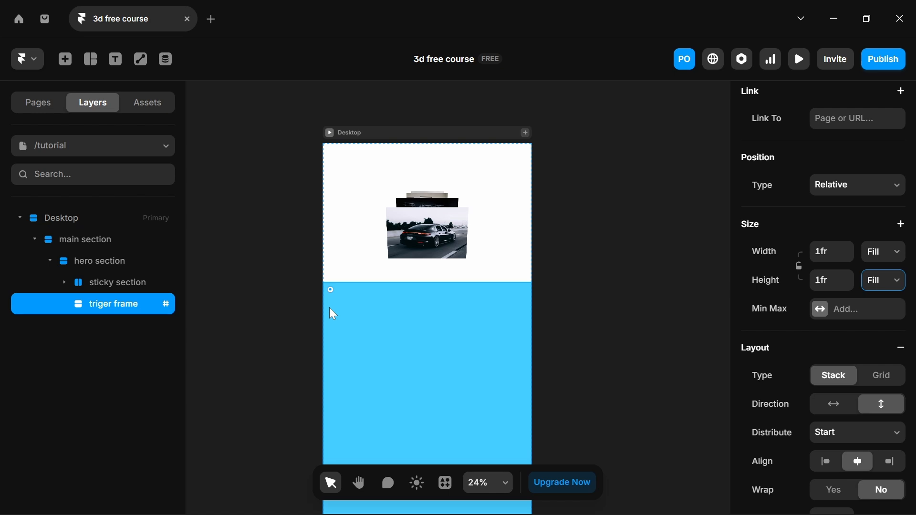
- Preview the tutorial page and check how the image stack lines up with the start and end of the triger frame
key("ctrl+p")
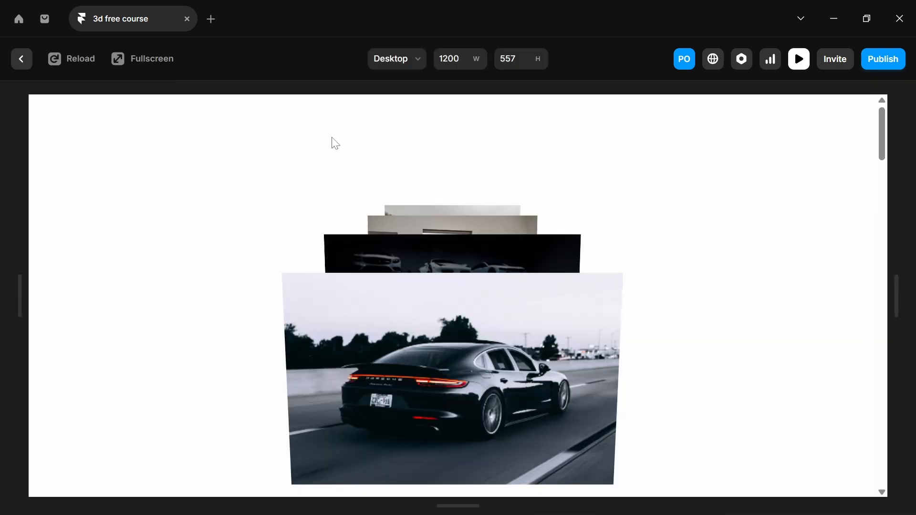
scroll(333, 138, "down", 10)
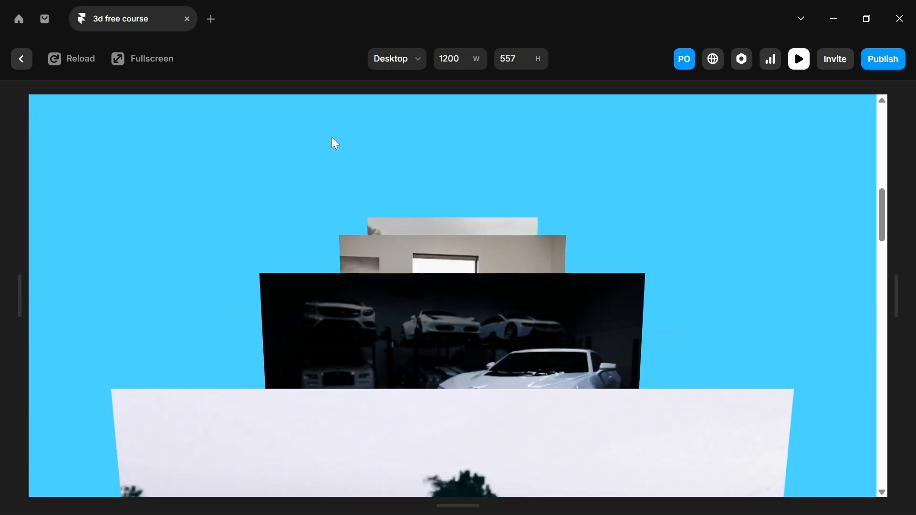
scroll(335, 143, "down", 5)
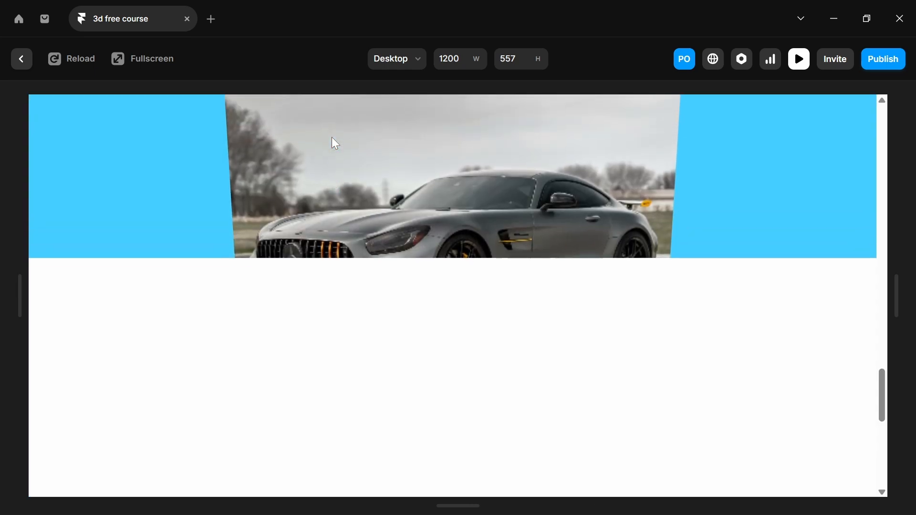
scroll(335, 143, "up", 3)
scroll(336, 143, "down", 4)
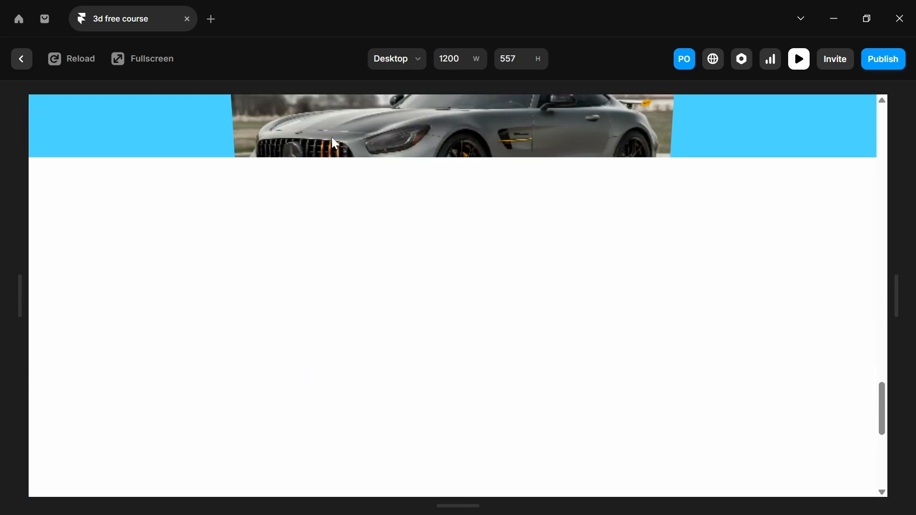
scroll(335, 144, "up", 5)
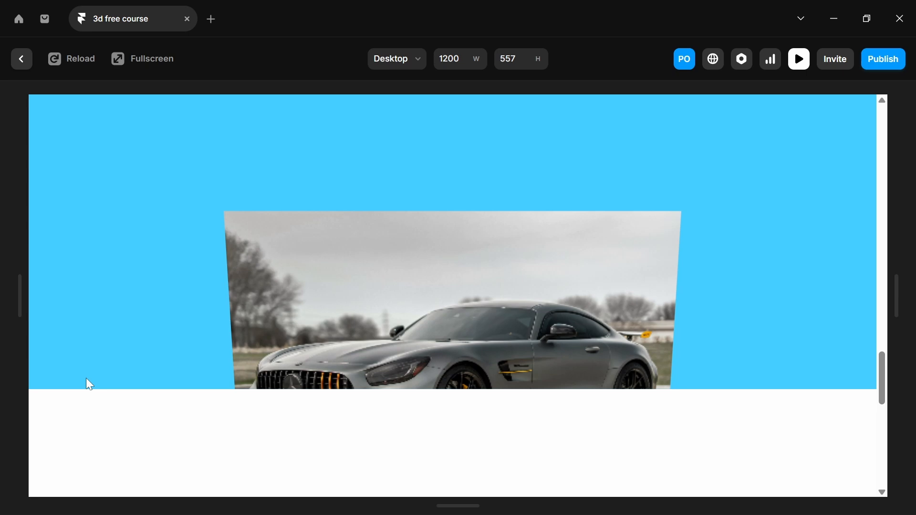
scroll(86, 379, "up", 10)
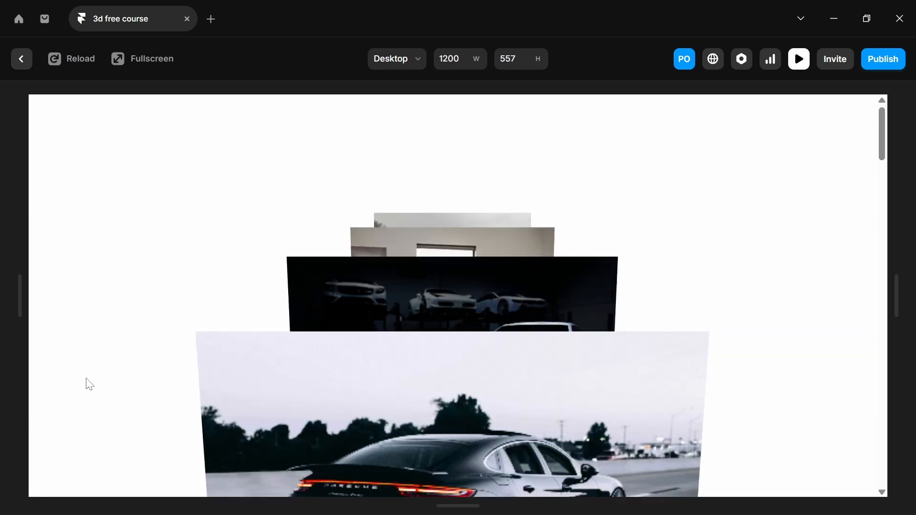
scroll(86, 379, "down", 4)
scroll(86, 379, "up", 2)
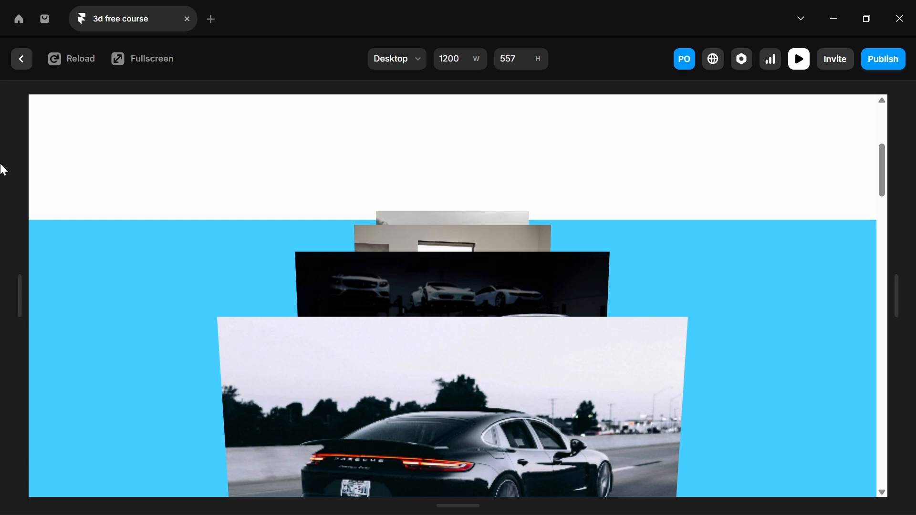
left_click(20, 57)
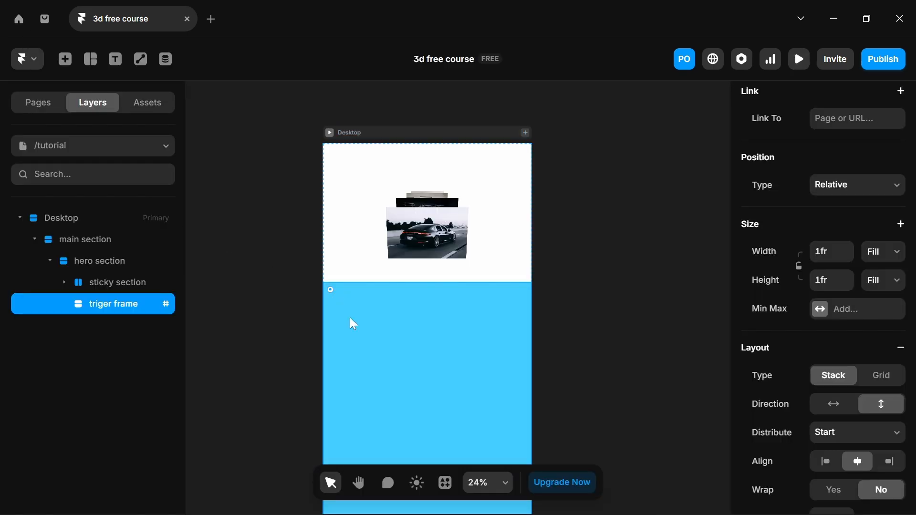
- Remove the blue fill from the triger frame
scroll(879, 371, "down", 4)
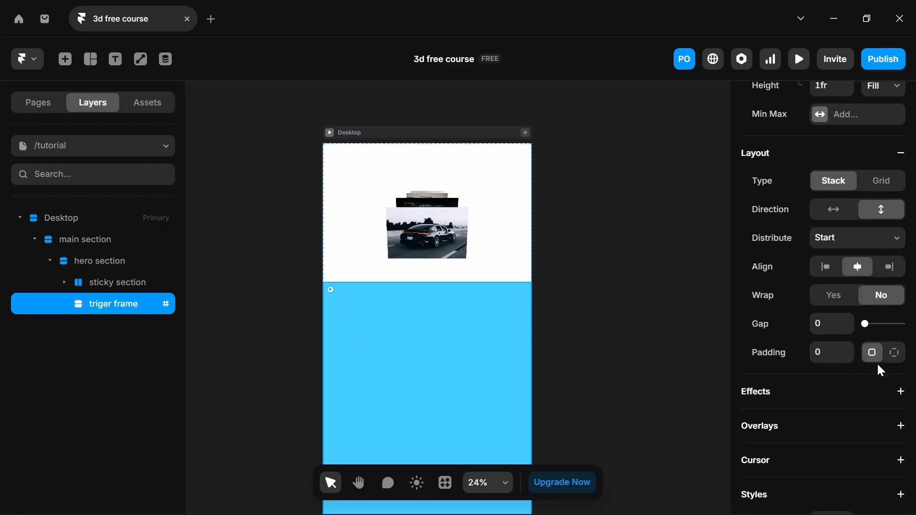
scroll(880, 370, "down", 1)
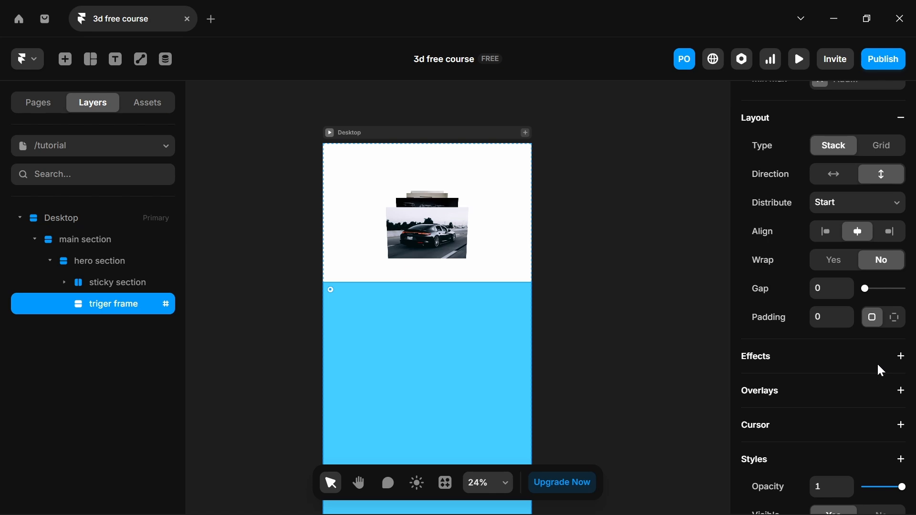
scroll(880, 371, "down", 6)
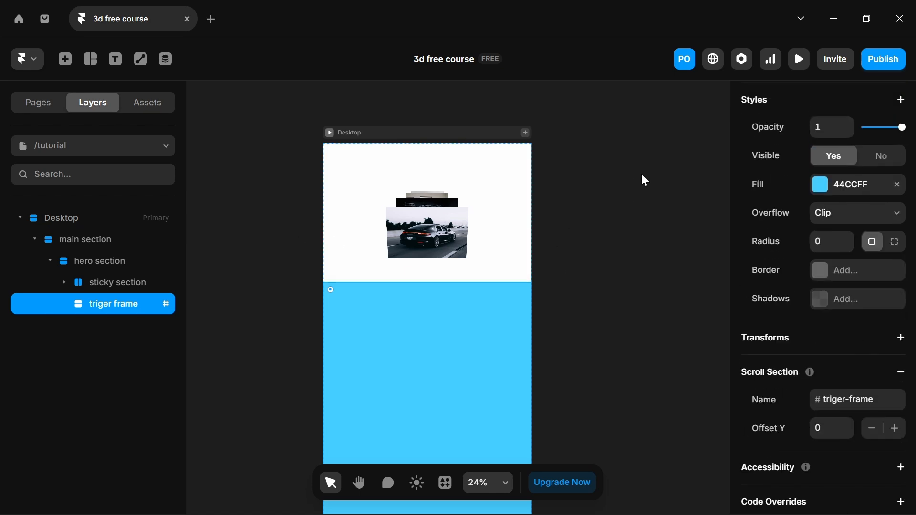
left_click(897, 186)
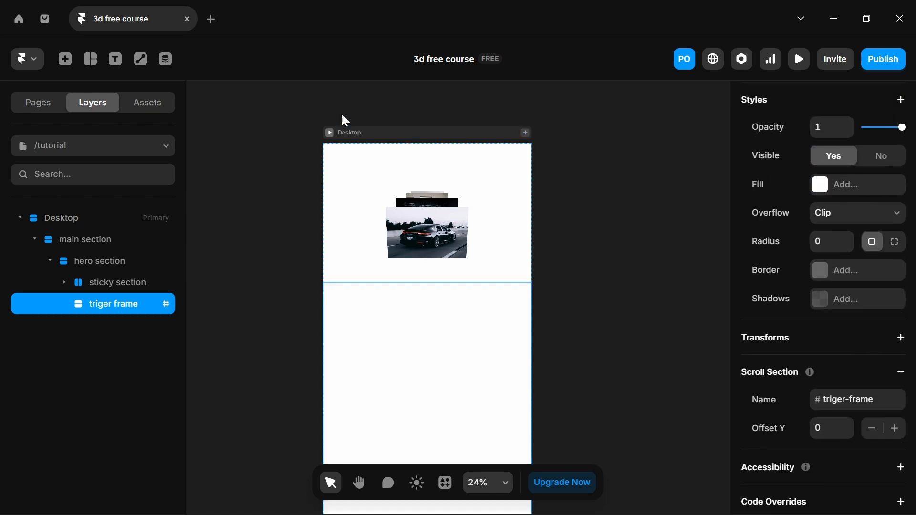
- Preview the page without the triger frame's colour and examine the image stack's scroll animation in both directions
key("ctrl+p")
scroll(366, 176, "down", 10)
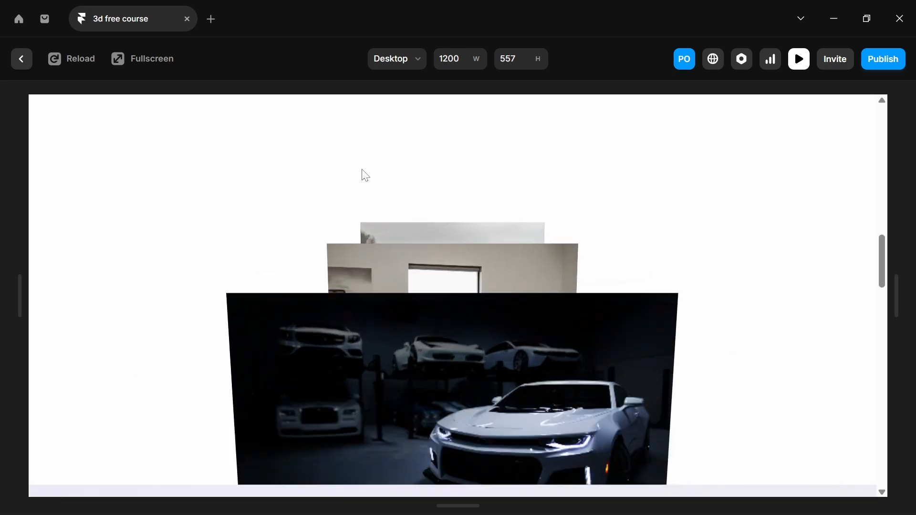
scroll(366, 175, "up", 3)
scroll(366, 176, "up", 6)
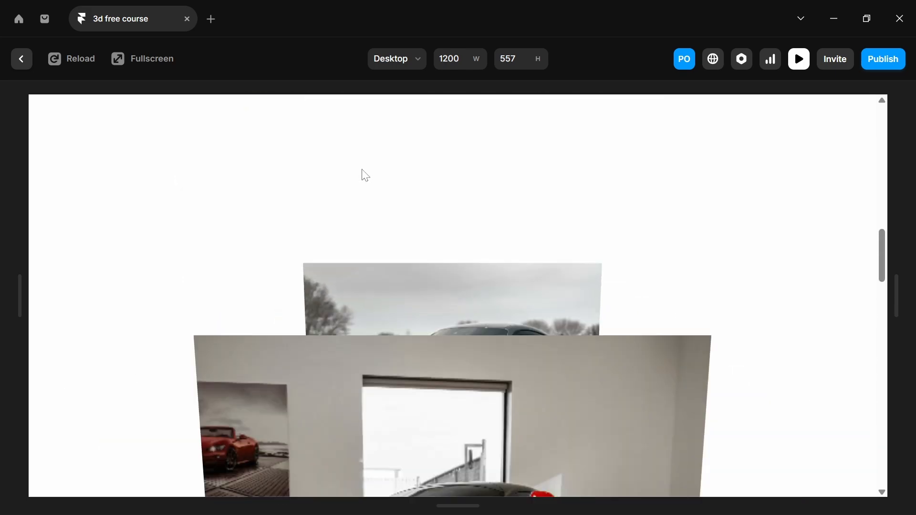
scroll(365, 176, "down", 5)
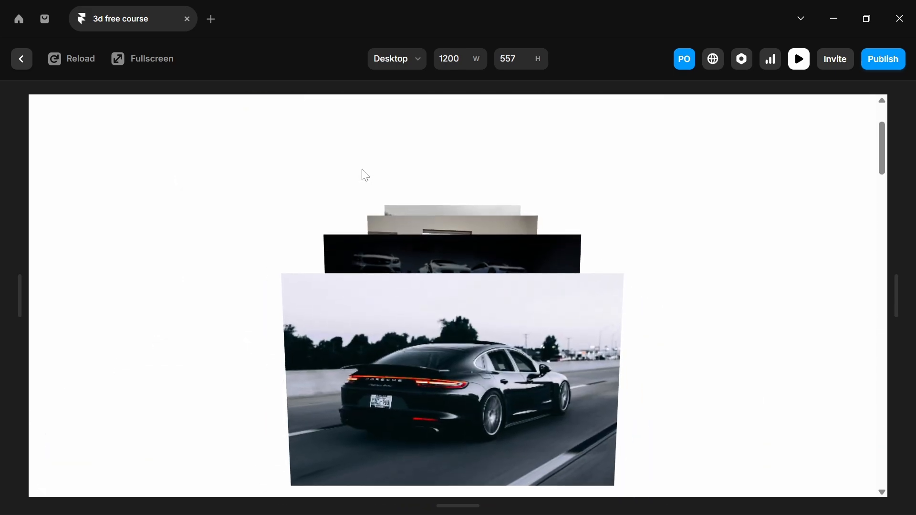
key("Escape")
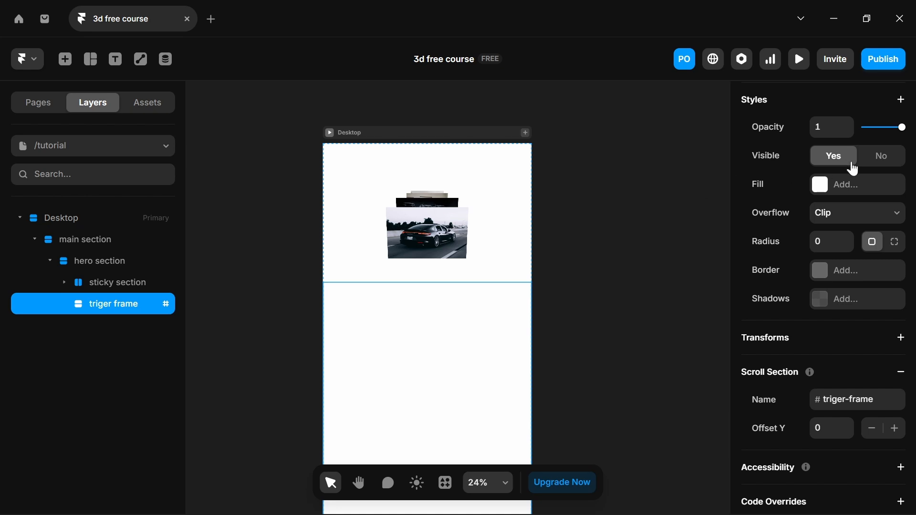
- Give the triger frame the solid fill 44CCFF again
left_click(821, 187)
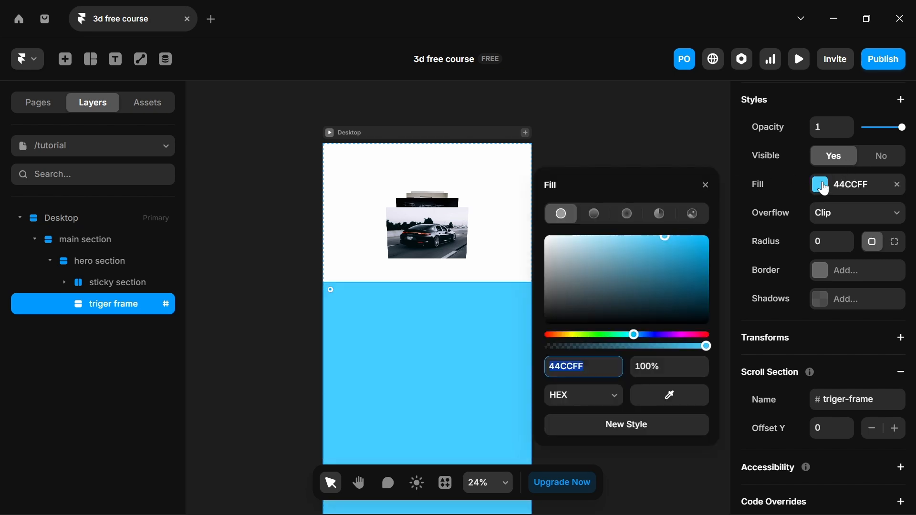
key("Escape")
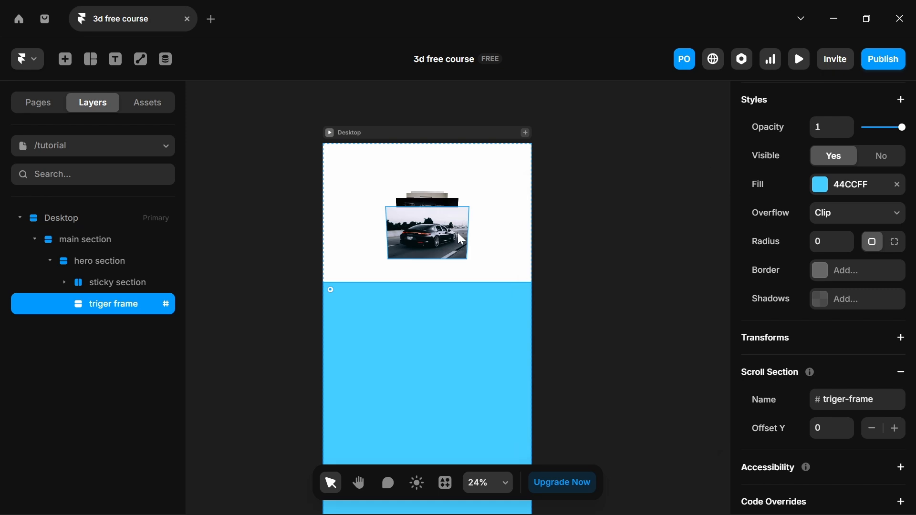
- Add a Scroll Transform effect to the front Porsche image of the stack on the tutorial page
scroll(463, 242, "up", 3)
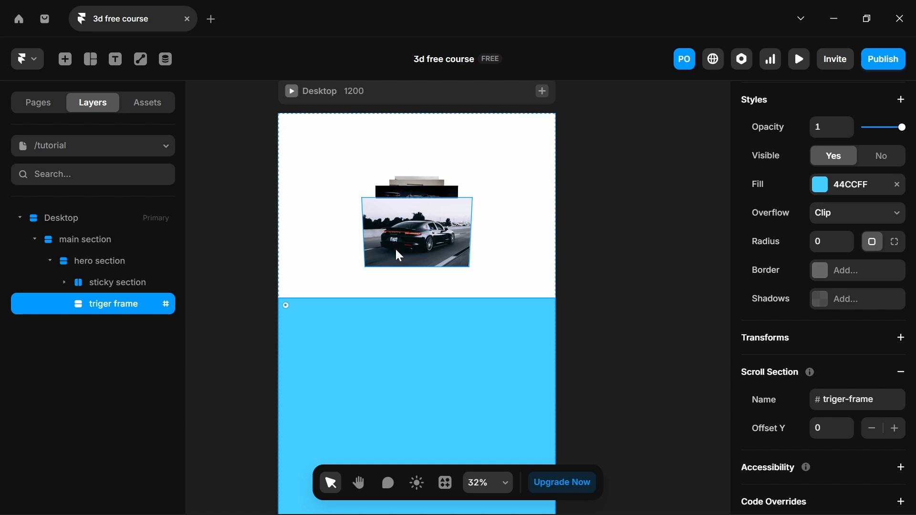
left_click(415, 229)
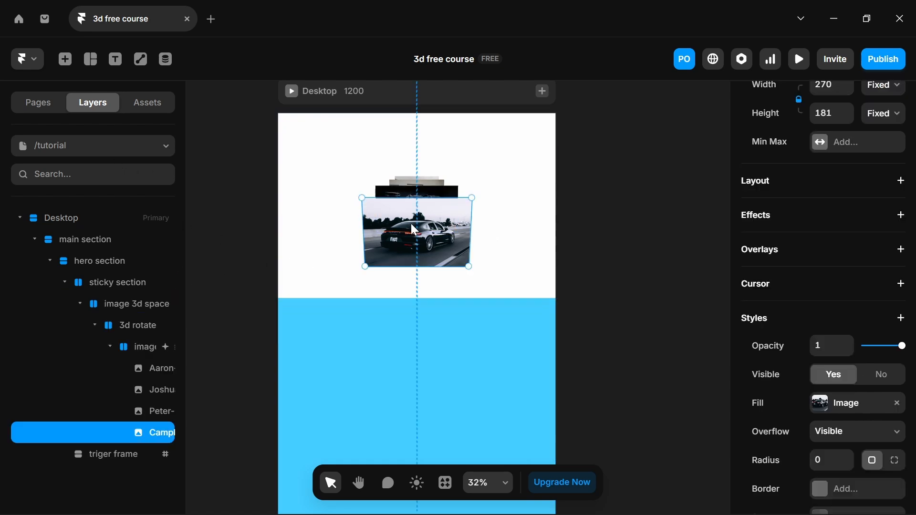
left_click(798, 225)
mouse_move(675, 420)
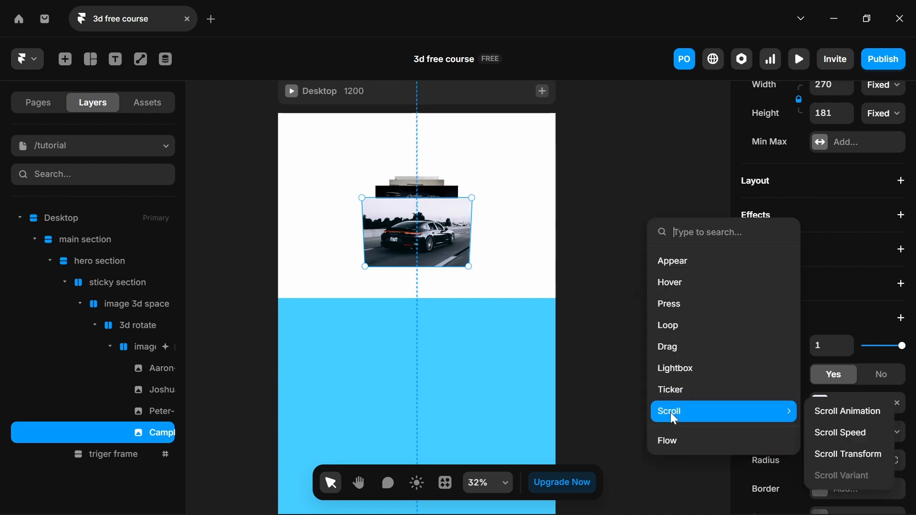
left_click(842, 455)
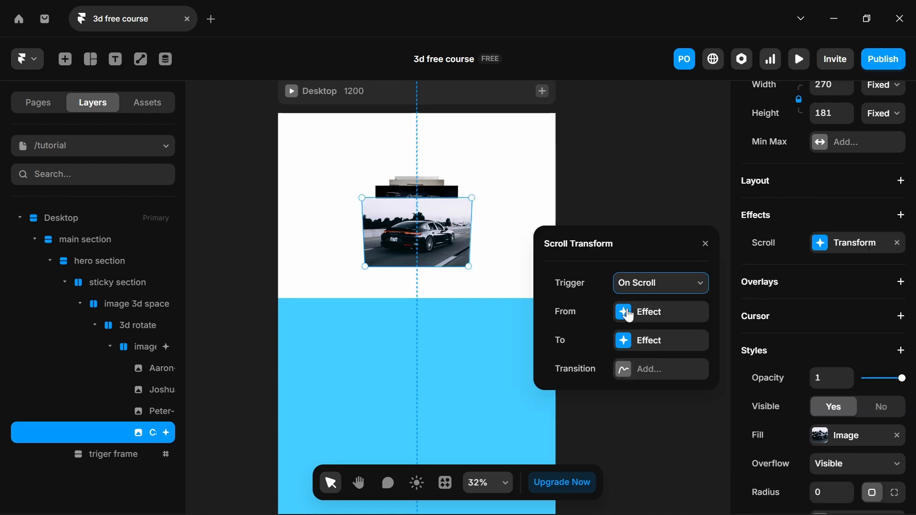
- Set the Scroll Transform's From state to opacity 1 and scale 1
left_click(629, 313)
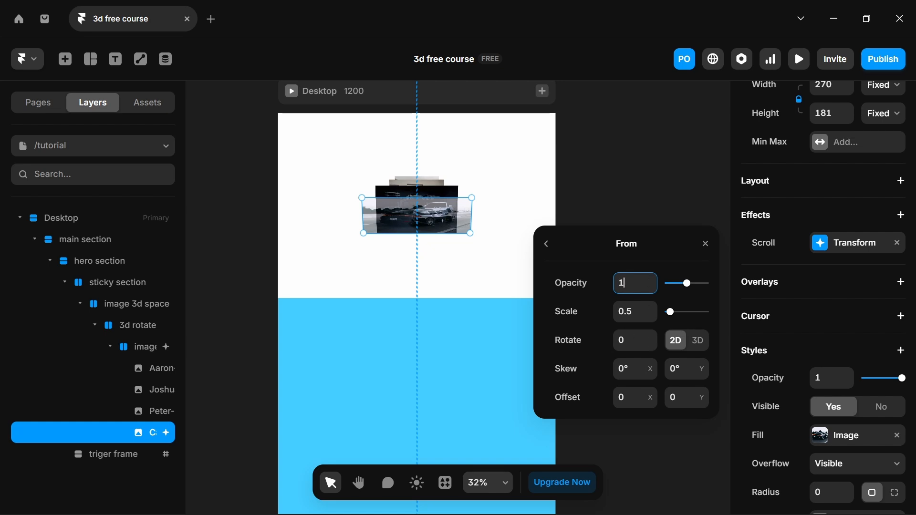
key("Tab")
type("1")
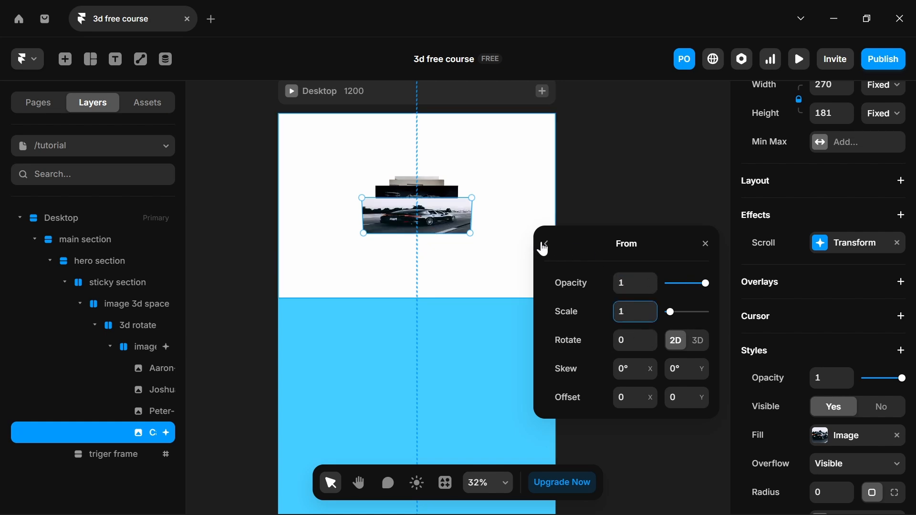
left_click(546, 245)
- Switch the Scroll Transform's To rotation to 3D and set its Z rotation to -38
left_click(623, 340)
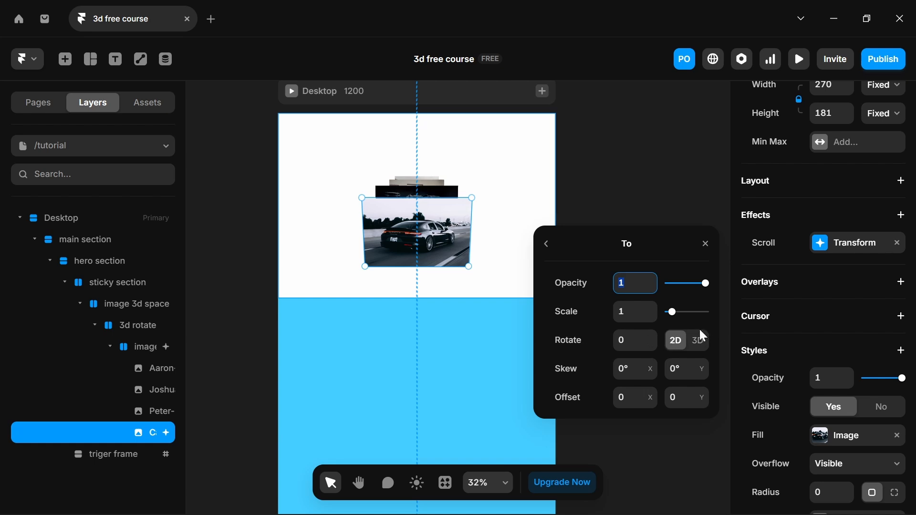
left_click(700, 341)
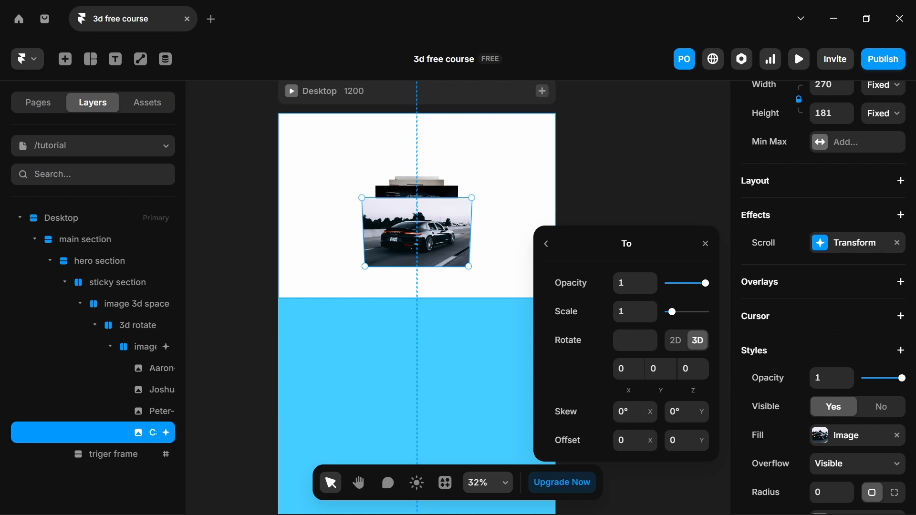
left_click(693, 370)
left_click_drag(694, 389, 700, 418)
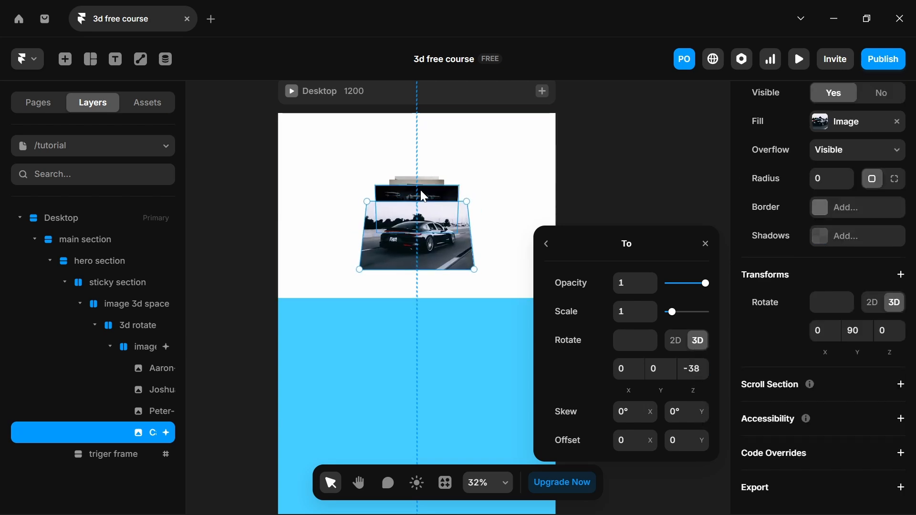
scroll(420, 197, "up", 5)
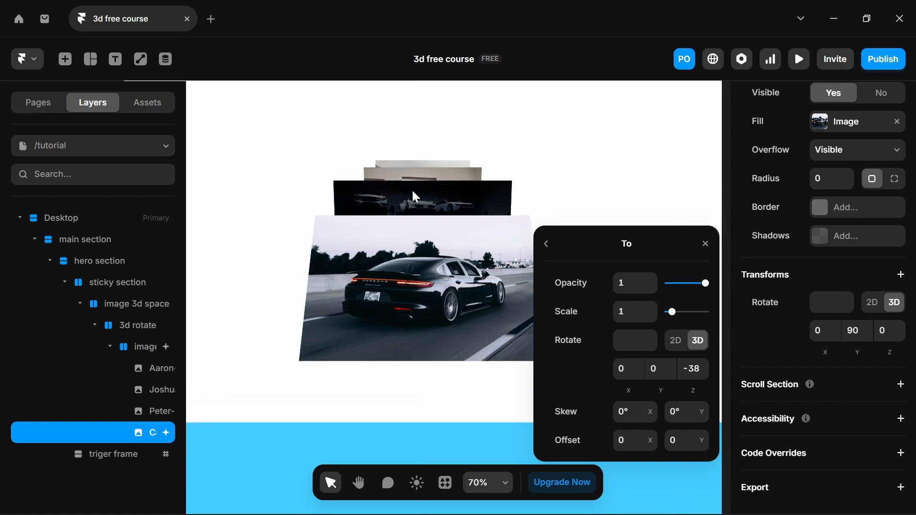
- Preview the Home page and examine how the front red car image tilts and moves forward on scroll
scroll(415, 196, "right", 3)
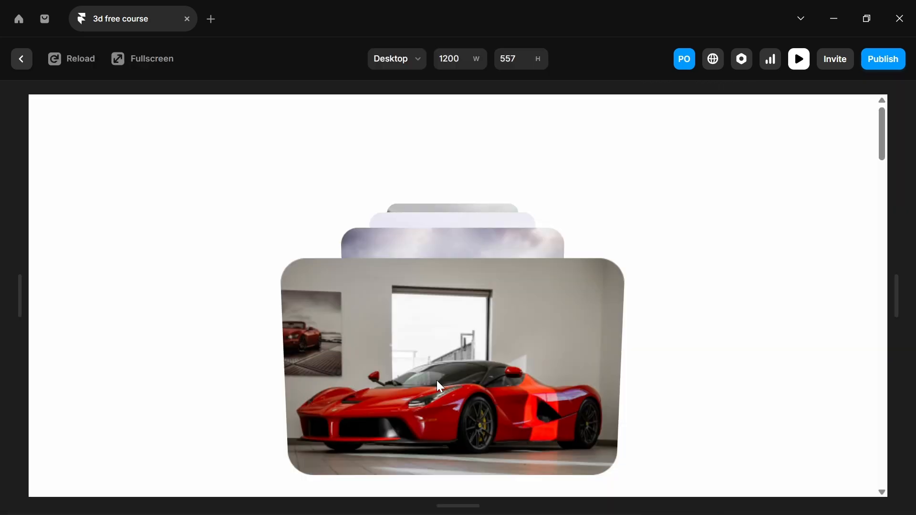
scroll(436, 380, "down", 1)
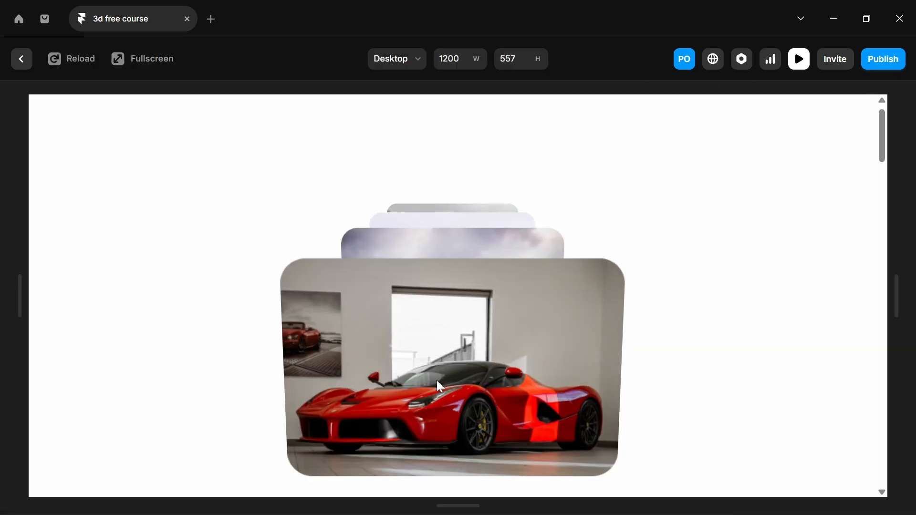
scroll(437, 380, "up", 1)
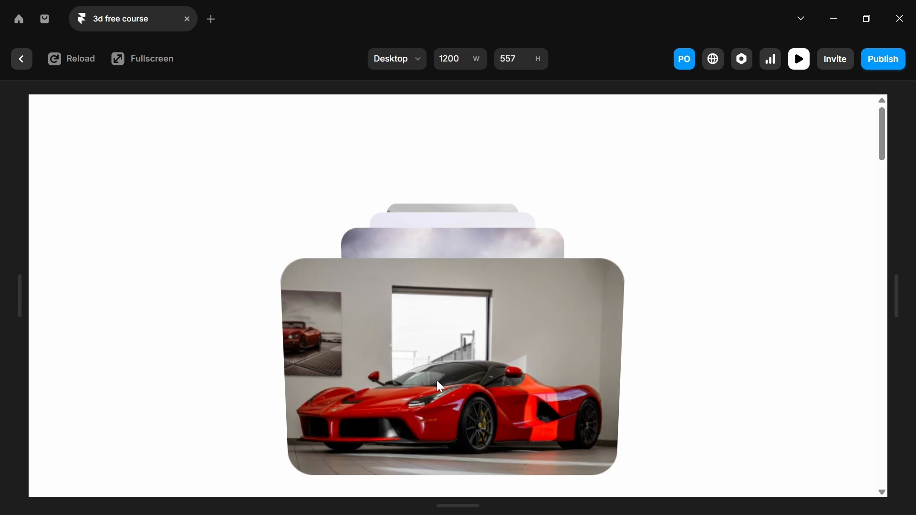
scroll(437, 380, "down", 1)
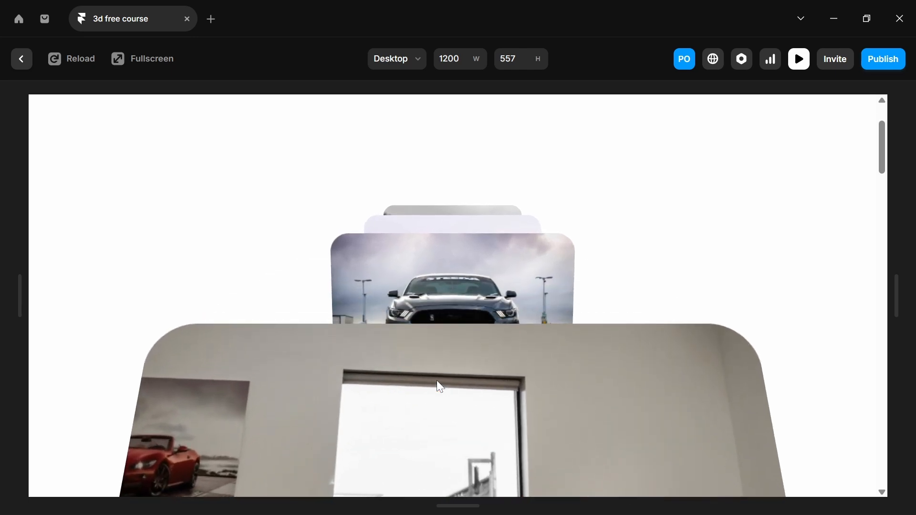
scroll(437, 380, "up", 1)
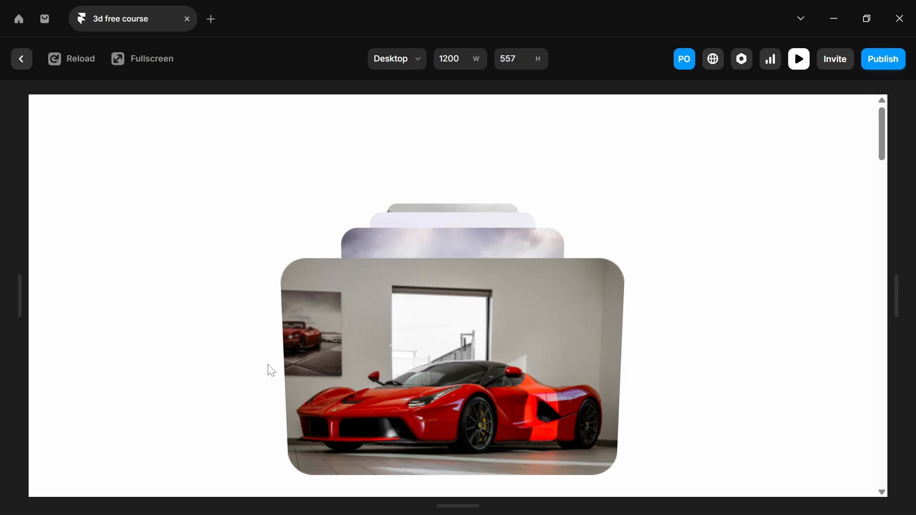
left_click(300, 332)
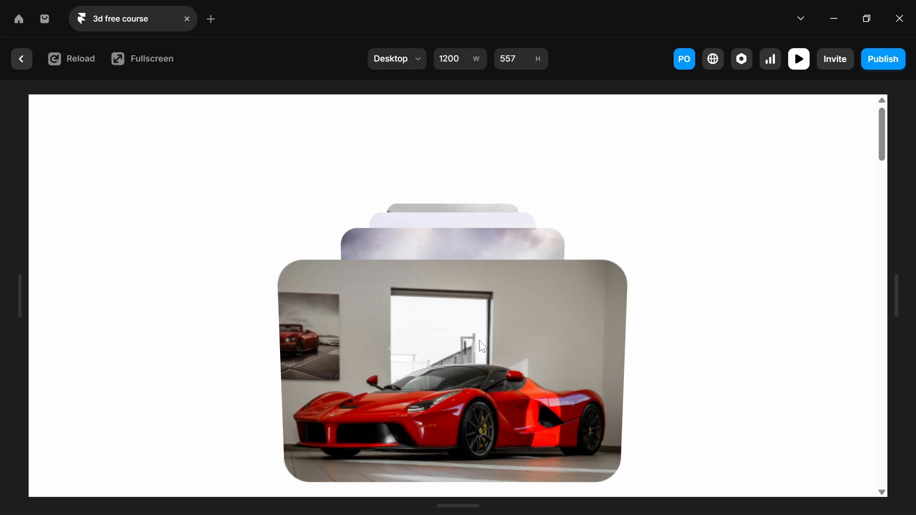
scroll(483, 334, "down", 3)
scroll(482, 334, "up", 3)
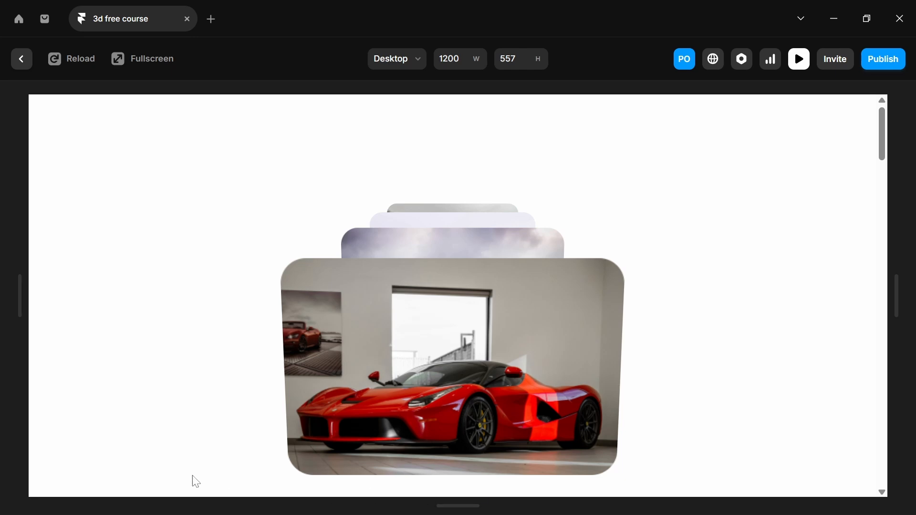
scroll(618, 470, "down", 2)
scroll(619, 471, "up", 2)
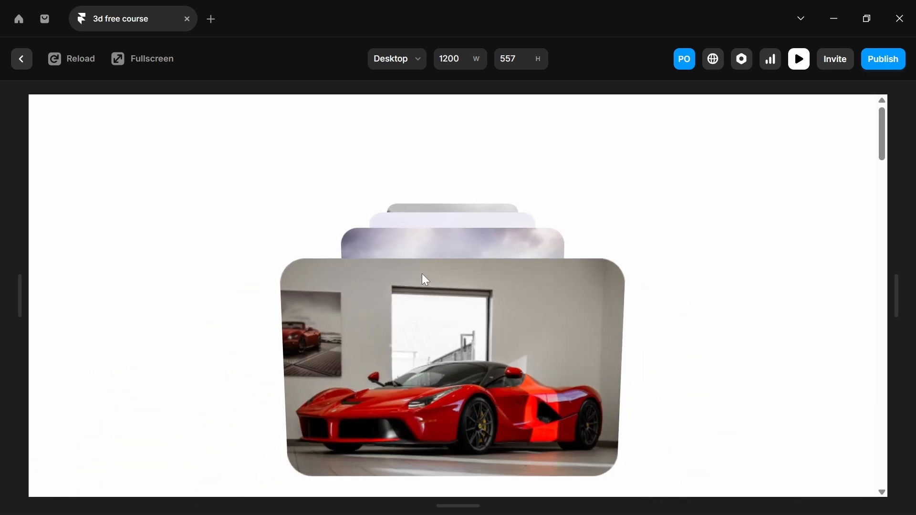
scroll(490, 386, "down", 2)
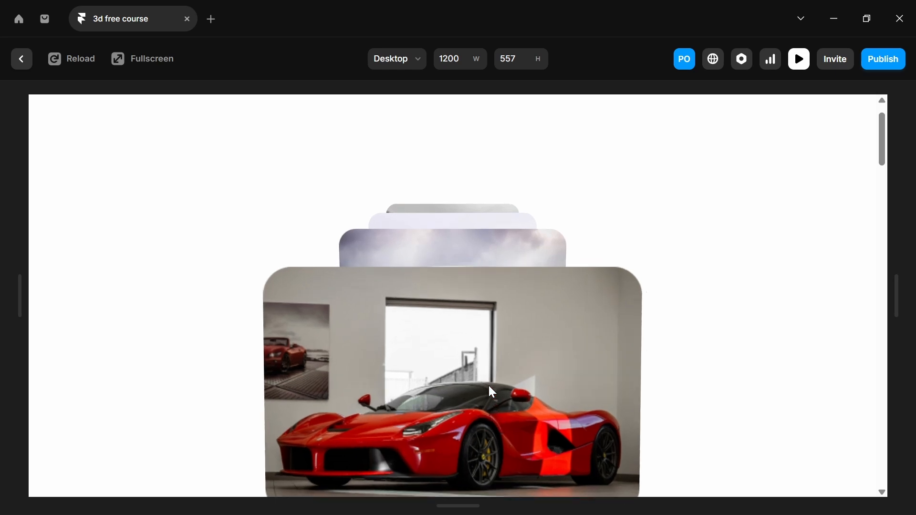
scroll(489, 387, "up", 2)
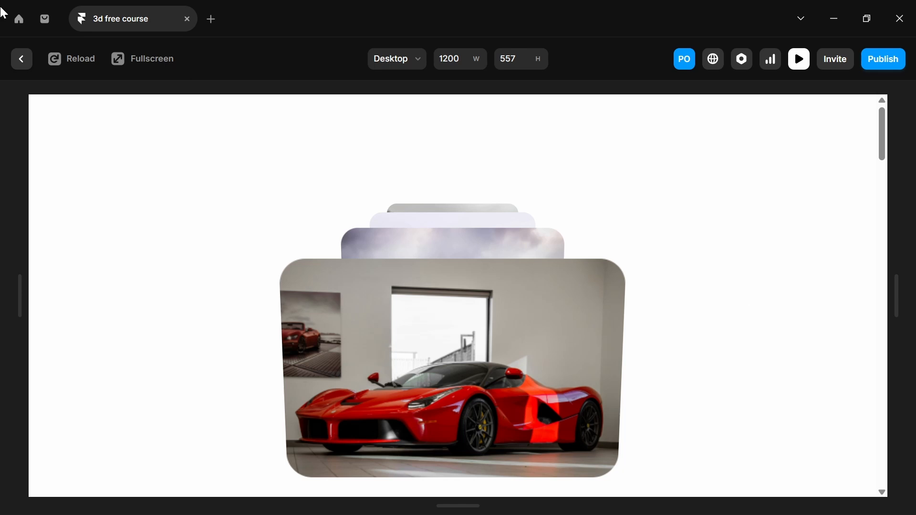
left_click(21, 59)
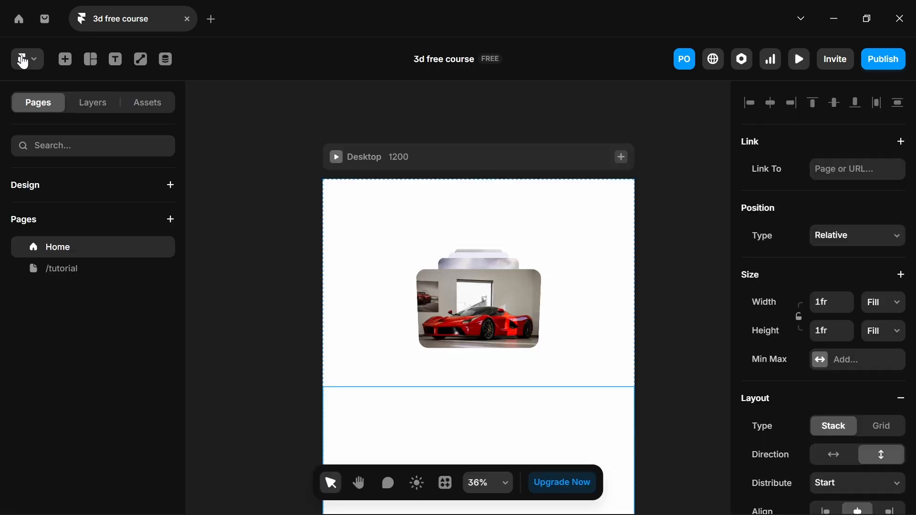
- Return to the tutorial page and set the front image's To state Z rotation to -23
left_click(76, 270)
scroll(902, 181, "up", 5)
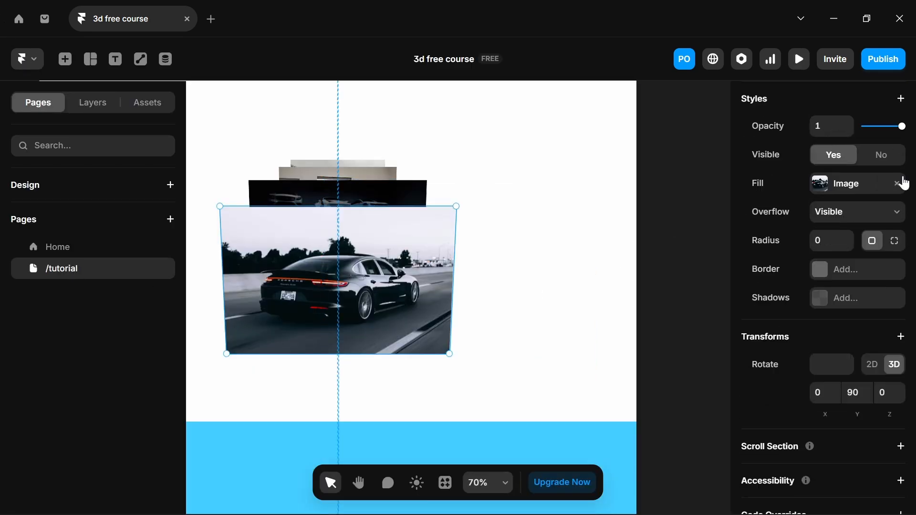
left_click(820, 181)
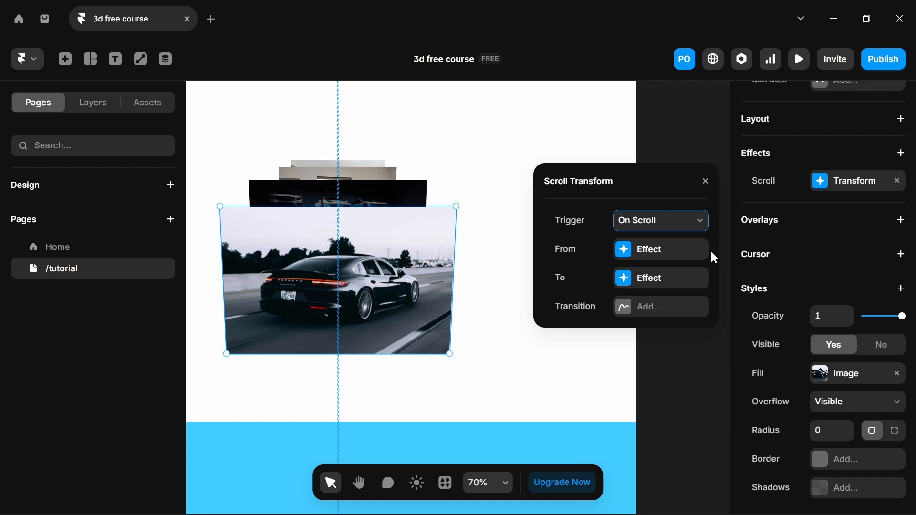
left_click(621, 278)
mouse_move(695, 329)
left_mouse_down()
mouse_move(695, 310)
mouse_move(706, 373)
mouse_move(698, 307)
mouse_move(701, 316)
left_mouse_up()
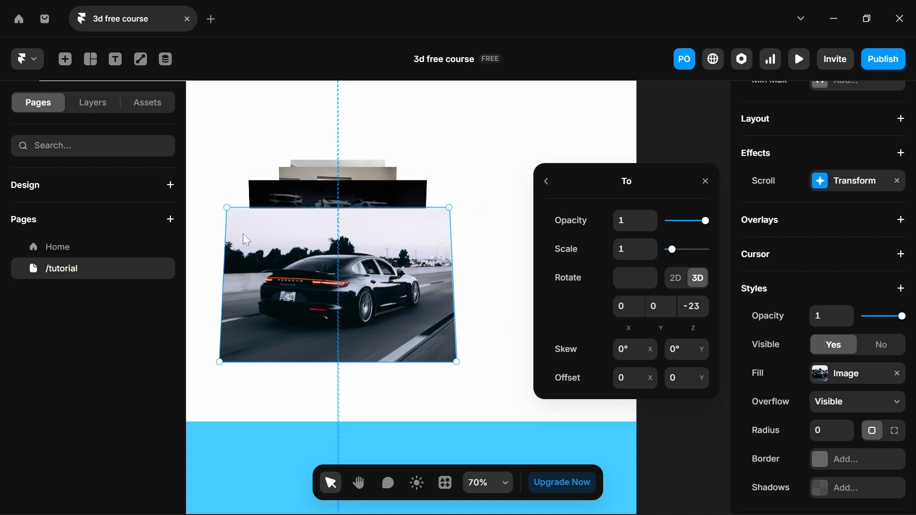
left_click(705, 187)
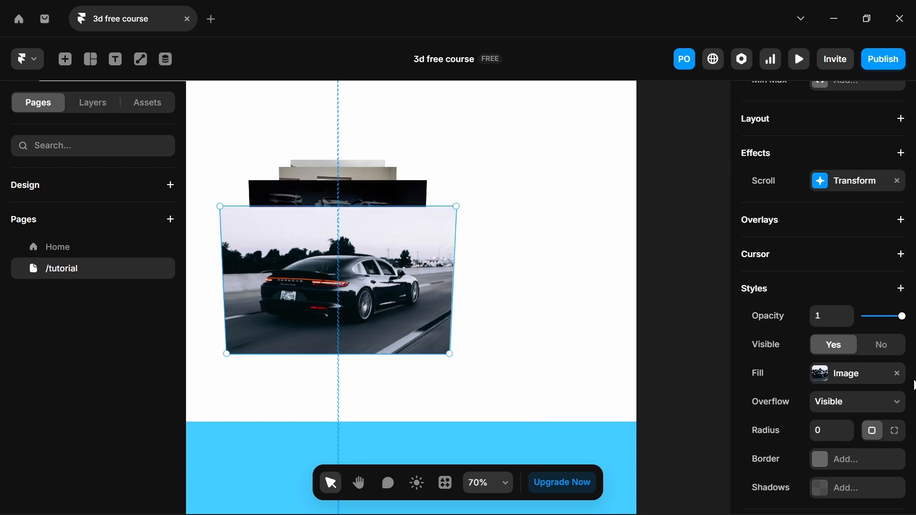
- Add an Origin transform to the front image and set its Y origin to 0%
scroll(811, 294, "down", 5)
left_click(786, 275)
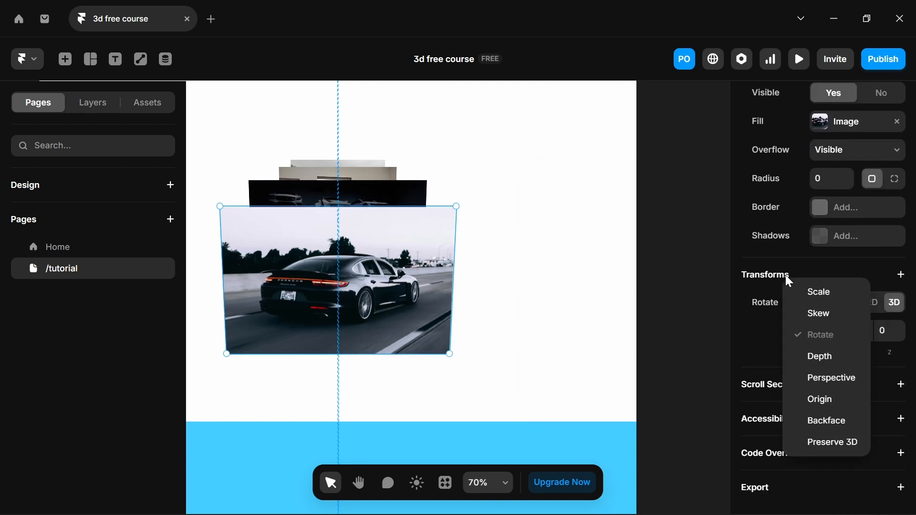
left_click(830, 400)
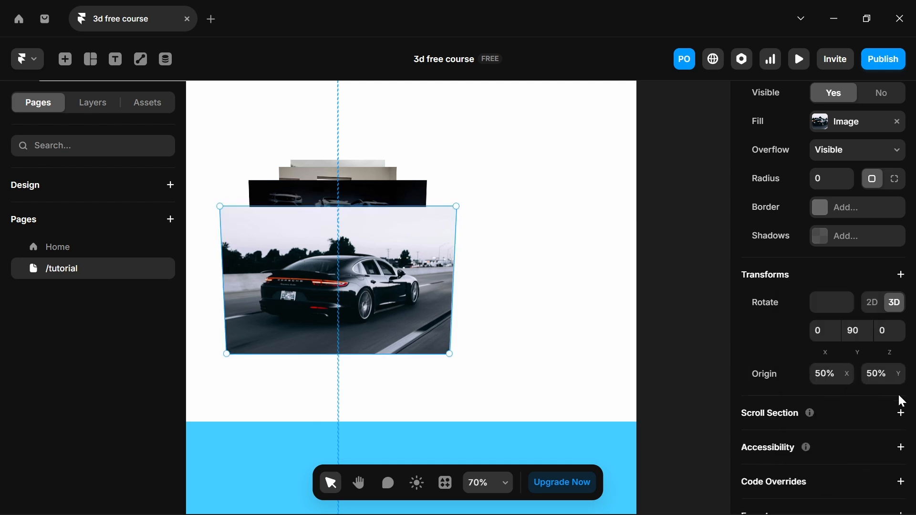
scroll(276, 209, "left", 1)
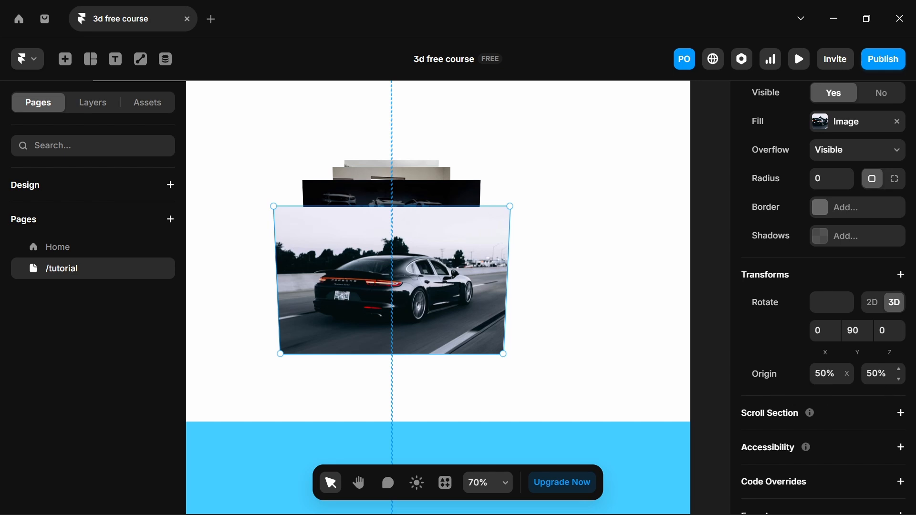
left_click(877, 374)
type("0%")
- Set the Z rotation in the front image's Scroll Transform To state to -65
scroll(843, 207, "up", 5)
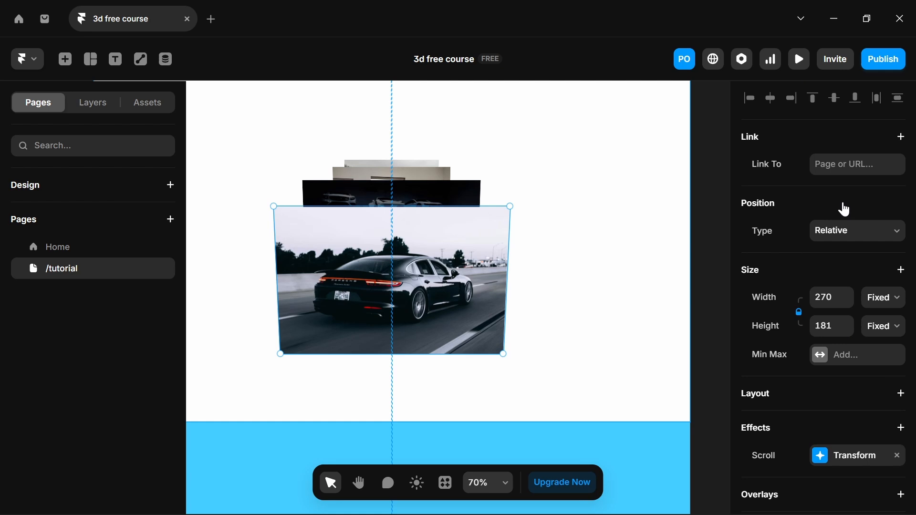
left_click(823, 469)
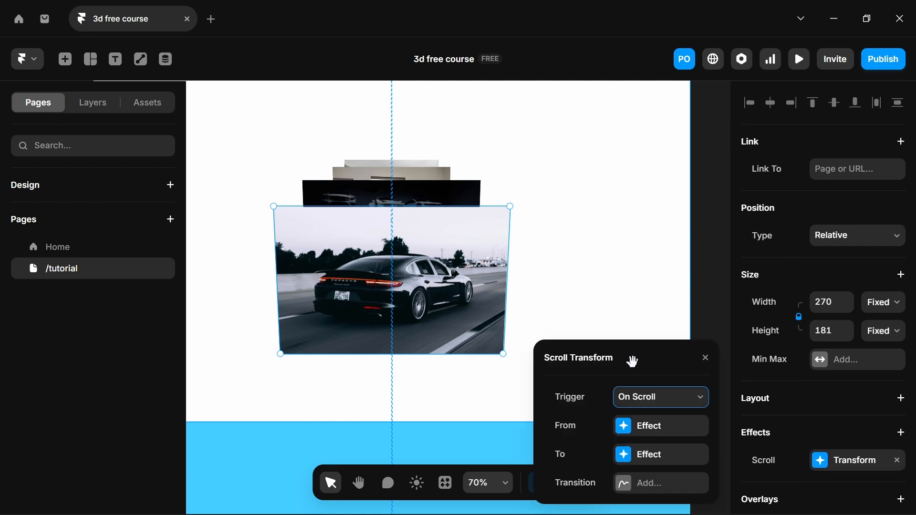
left_click(625, 225)
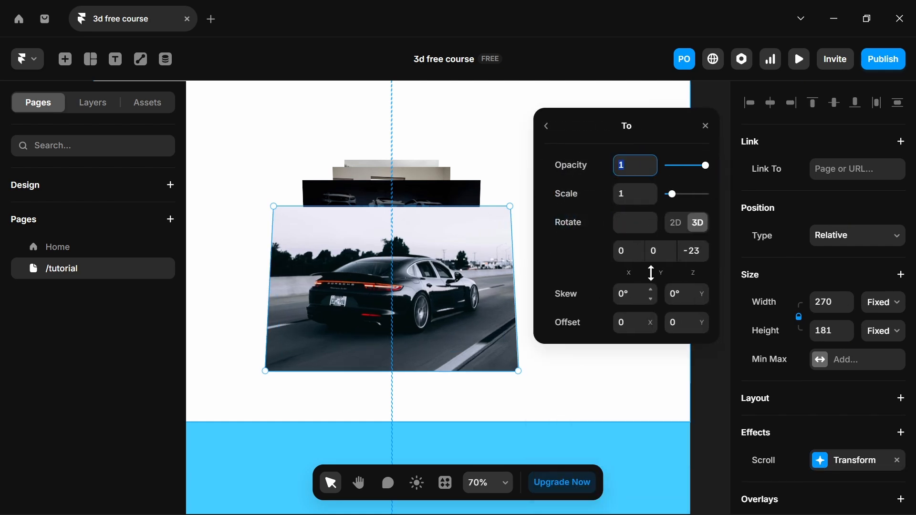
left_click(716, 283)
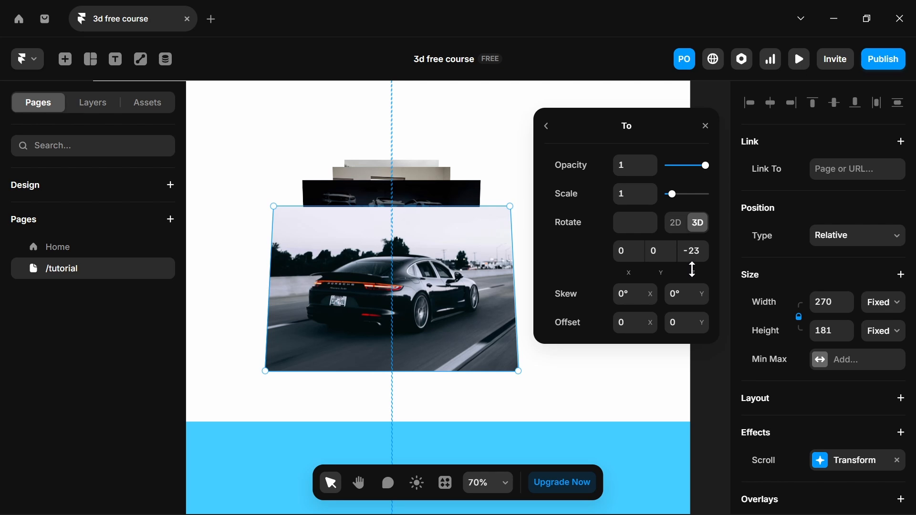
left_click_drag(692, 269, 695, 291)
- Set the X offset in the front image's Scroll Transform To state to 304
left_click_drag(654, 325, 627, 112)
left_click(651, 319)
left_click(651, 319)
left_click(650, 319)
left_click(650, 319)
left_click(651, 319)
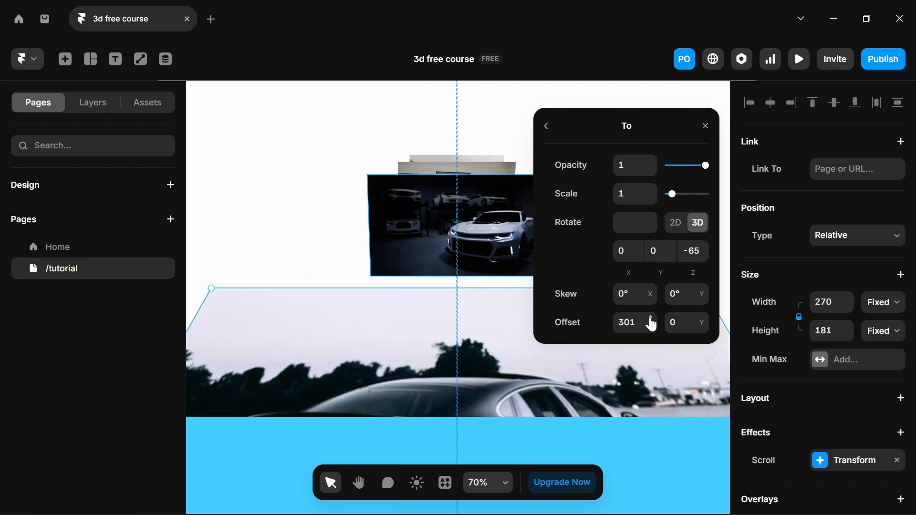
left_click(651, 319)
left_click(650, 318)
scroll(305, 344, "down", 3)
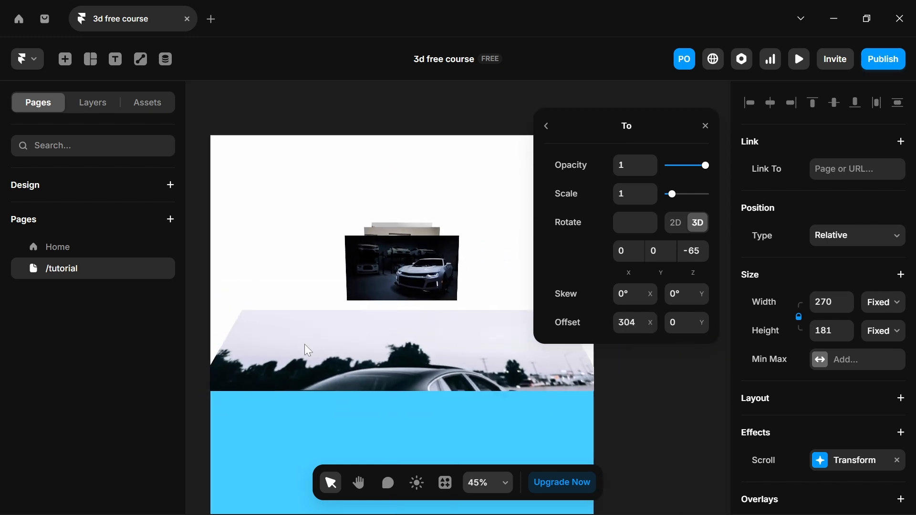
left_click(546, 126)
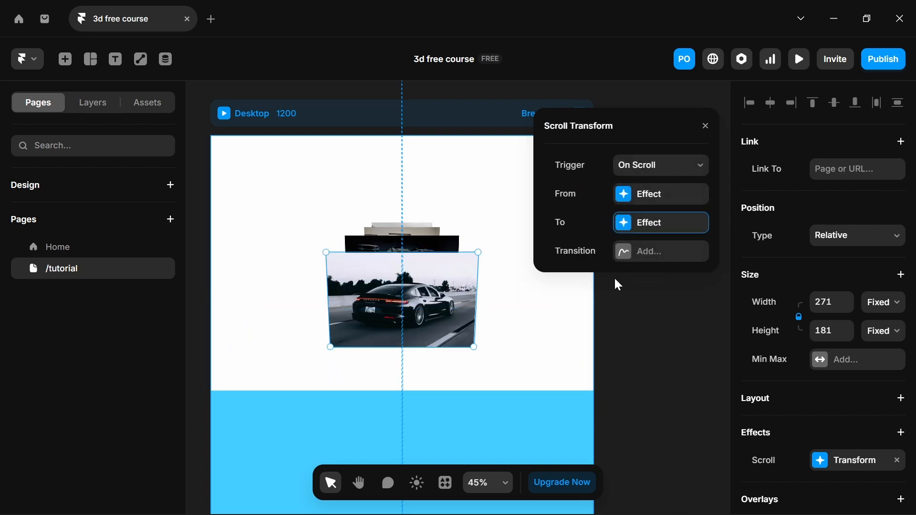
- Add a Spring transition to the front image's Scroll Transform and set its trigger to Section in View
left_click(624, 254)
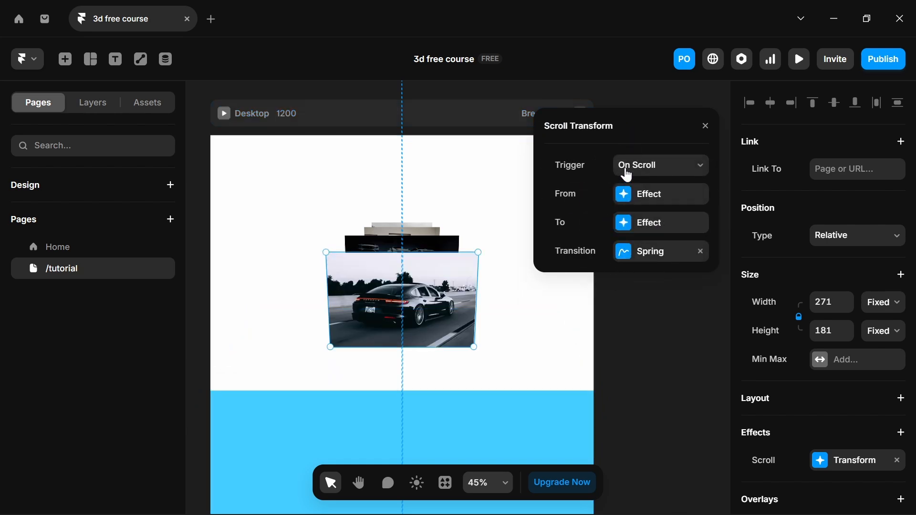
left_click(683, 168)
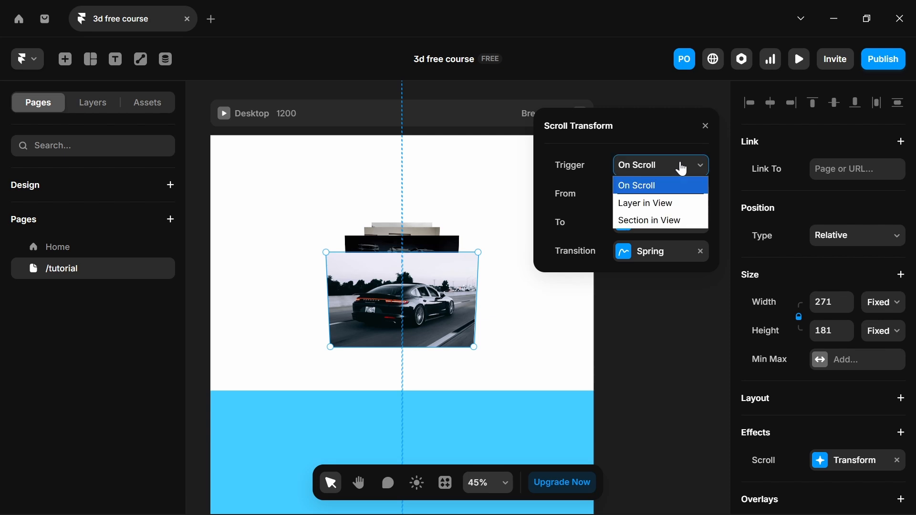
left_click(643, 222)
left_click(621, 224)
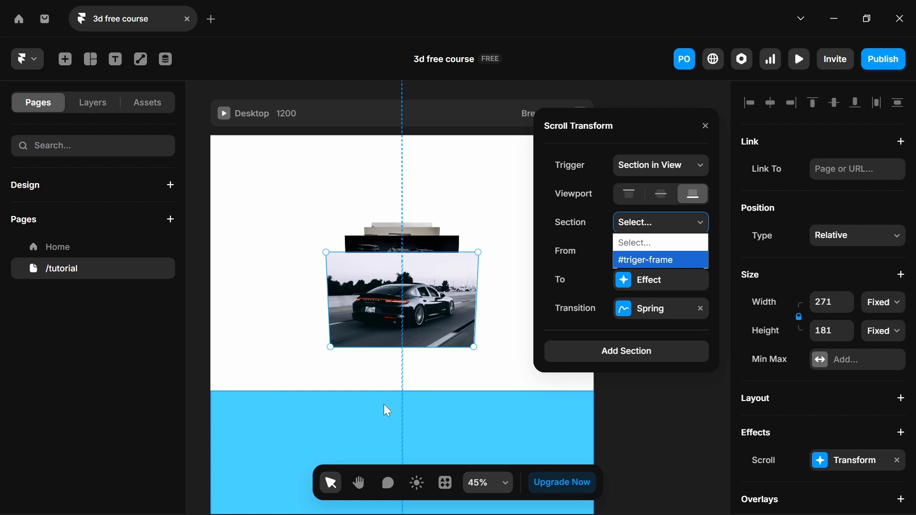
left_click(396, 391)
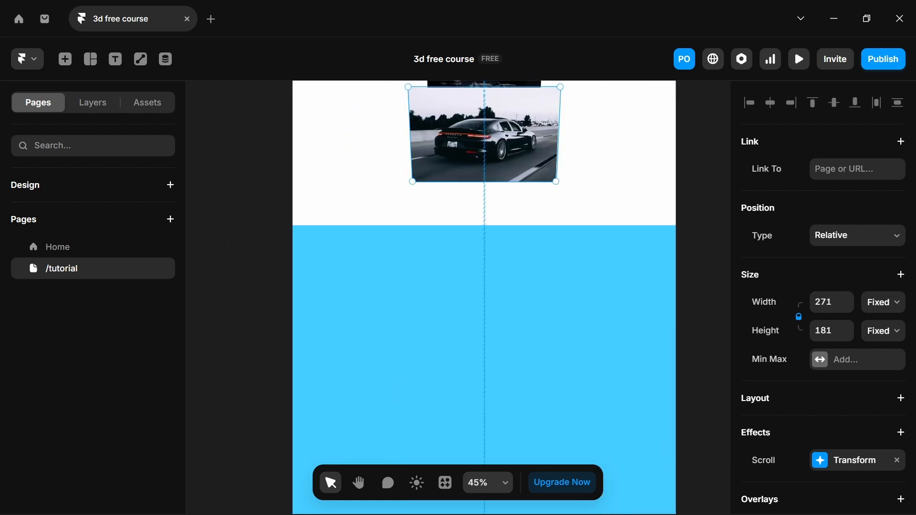
- Draw a frame about 867 by 399 inside the light blue triger frame
left_click(92, 108)
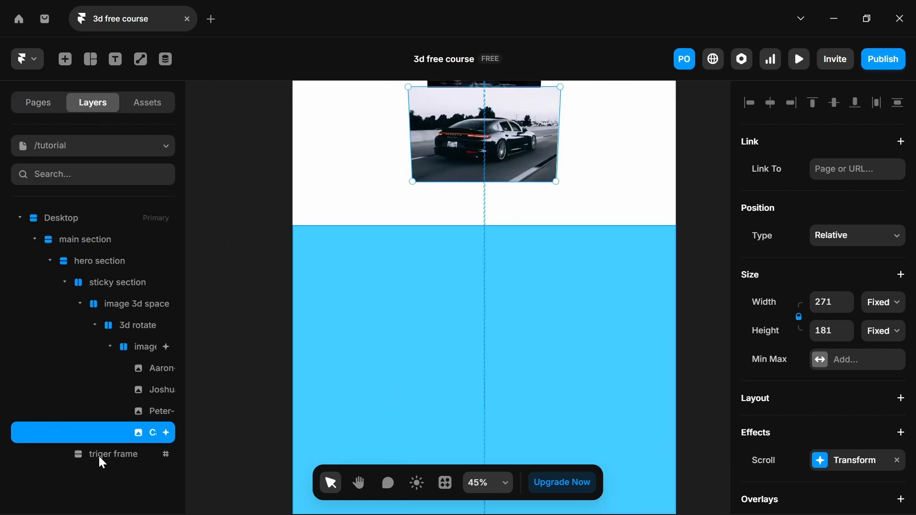
key("f")
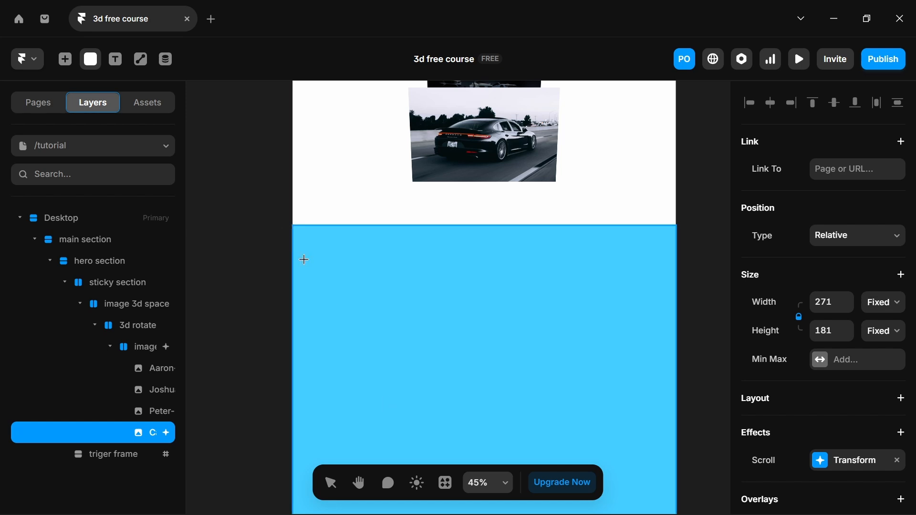
left_click_drag(323, 268, 603, 402)
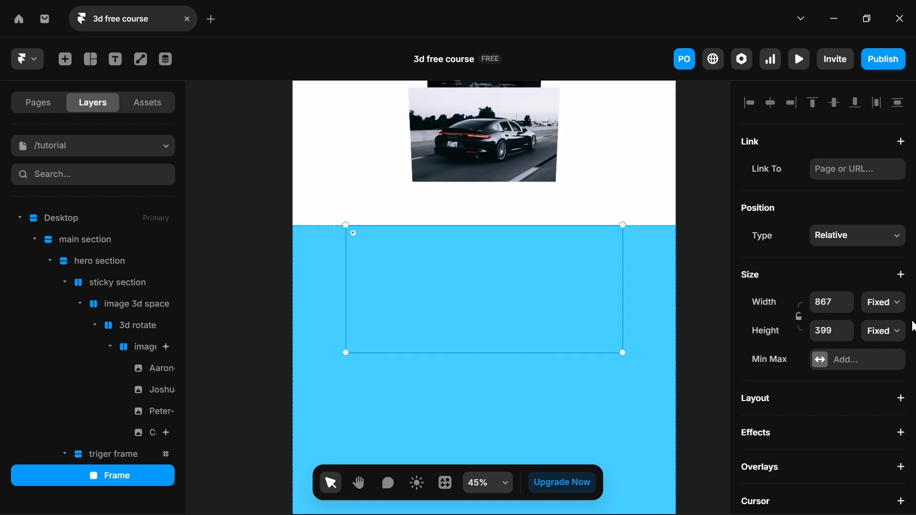
- Set the new frame's width to Fill and its height to a Viewport size of 50vh
scroll(877, 347, "down", 5)
scroll(878, 347, "up", 5)
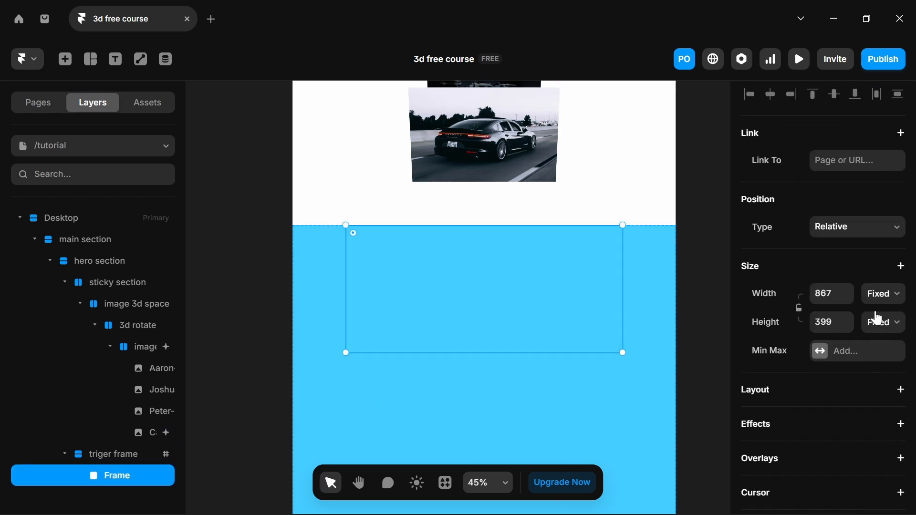
left_click(877, 294)
left_click(878, 350)
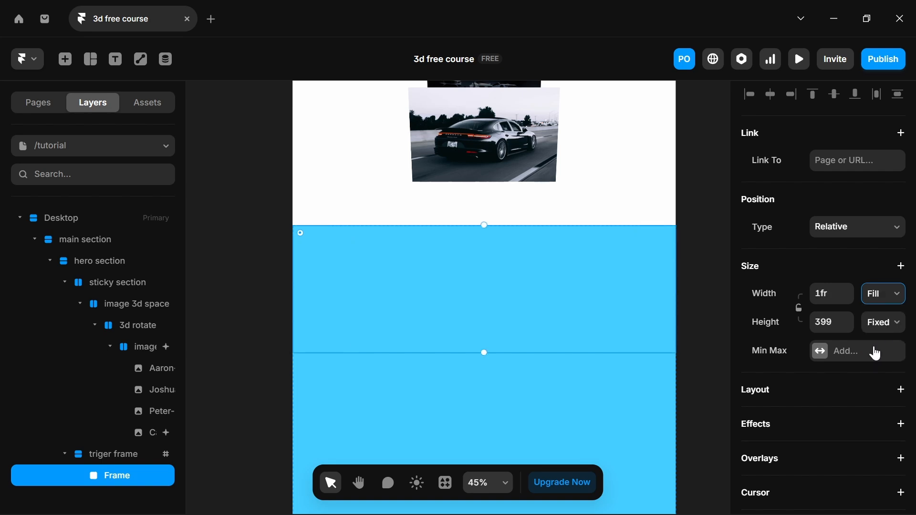
left_click(878, 322)
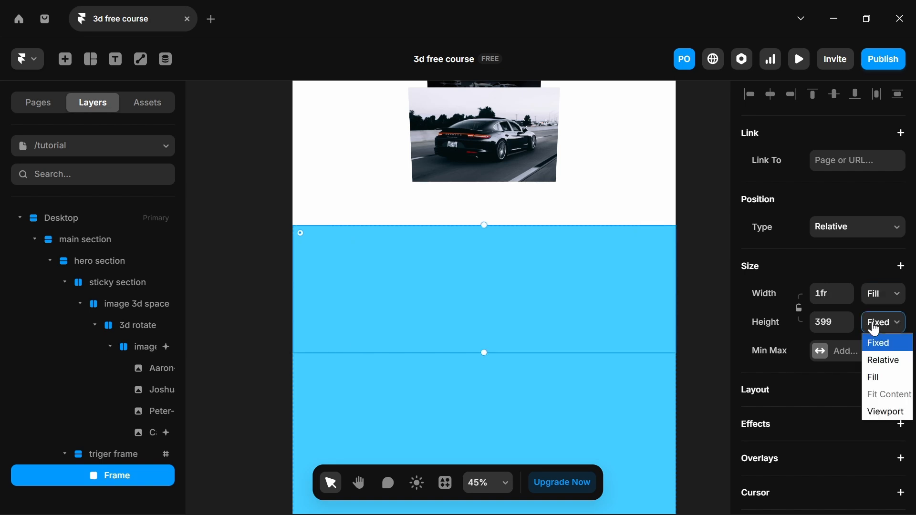
left_click(871, 413)
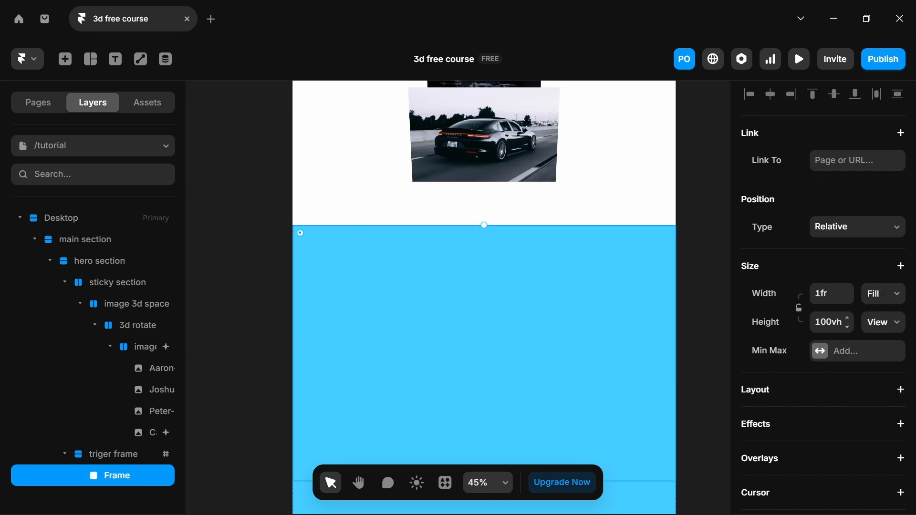
left_click(829, 322)
type("50vh")
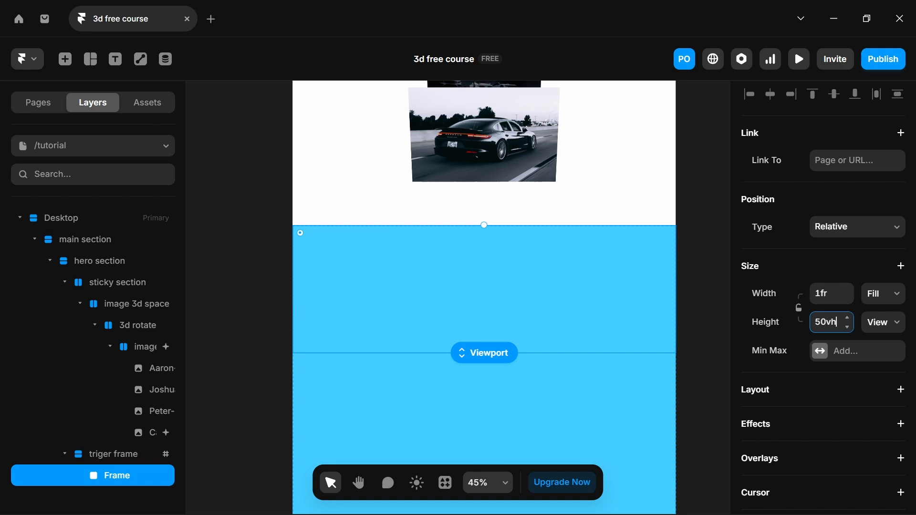
- Change the new frame's fill to the darker blue 0983B0
scroll(820, 328, "down", 5)
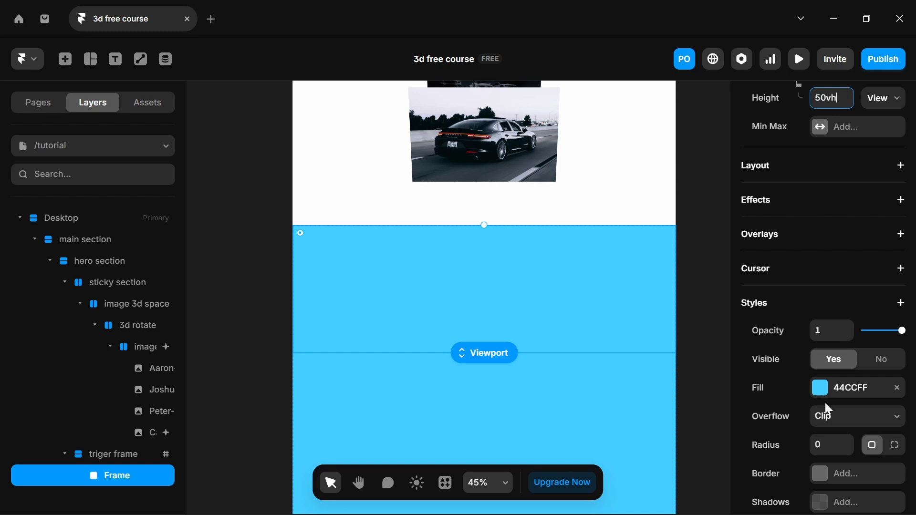
left_click(819, 396)
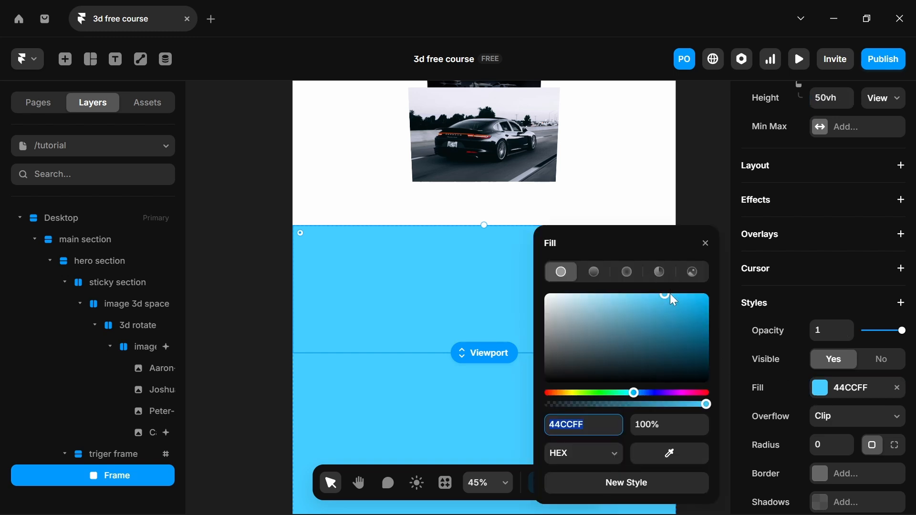
left_click(638, 291)
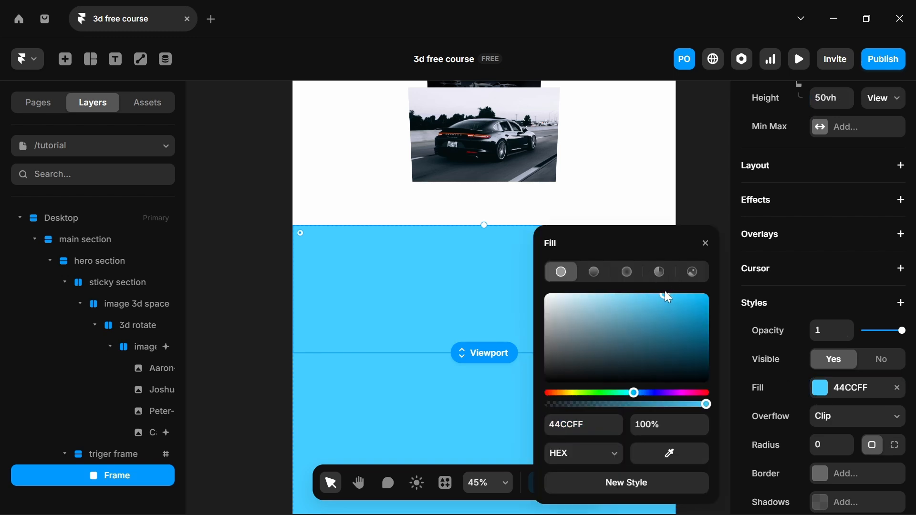
left_click_drag(665, 291, 700, 322)
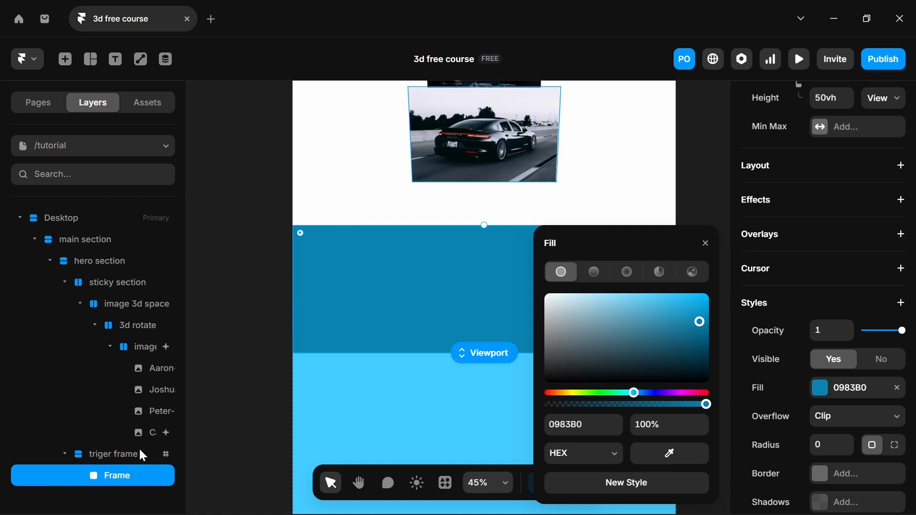
- Rename the new frame as triger 1 and add a horizontal Stack layout to it
double_click(123, 476)
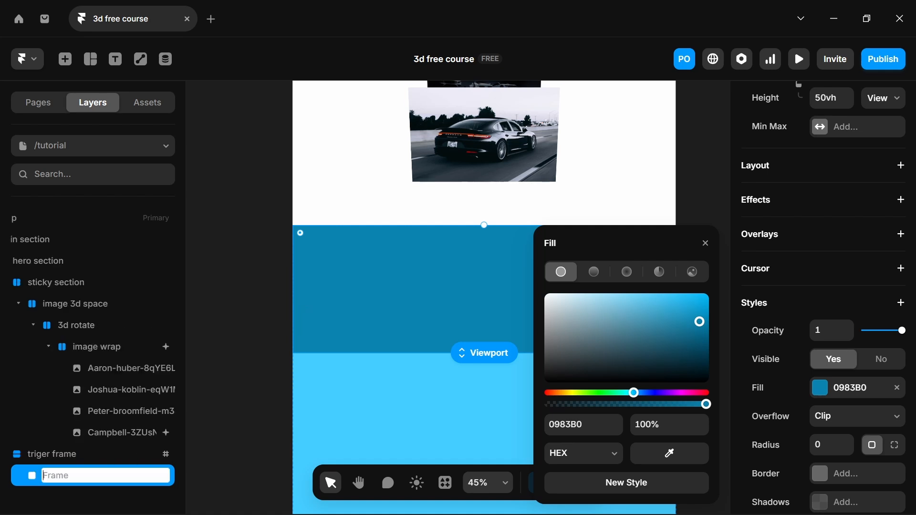
type("triger 1")
key("ctrl+a")
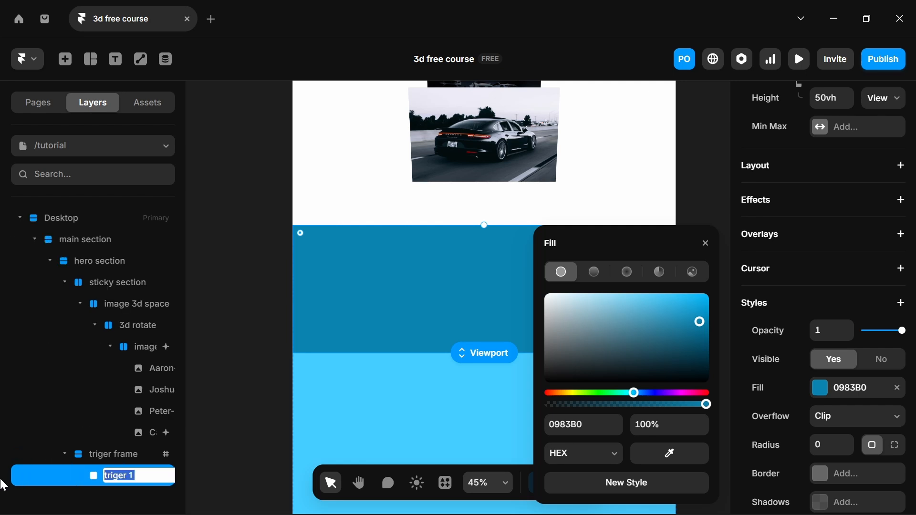
left_click(854, 177)
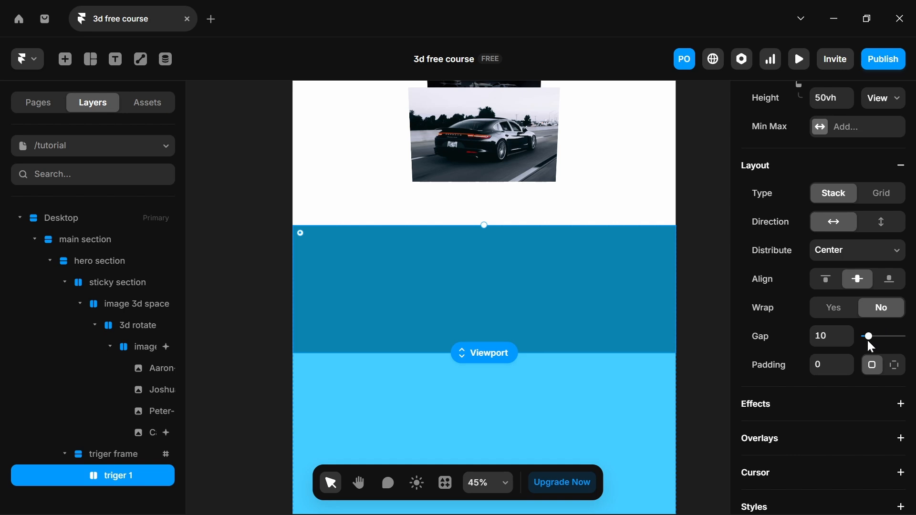
left_click_drag(870, 337, 864, 337)
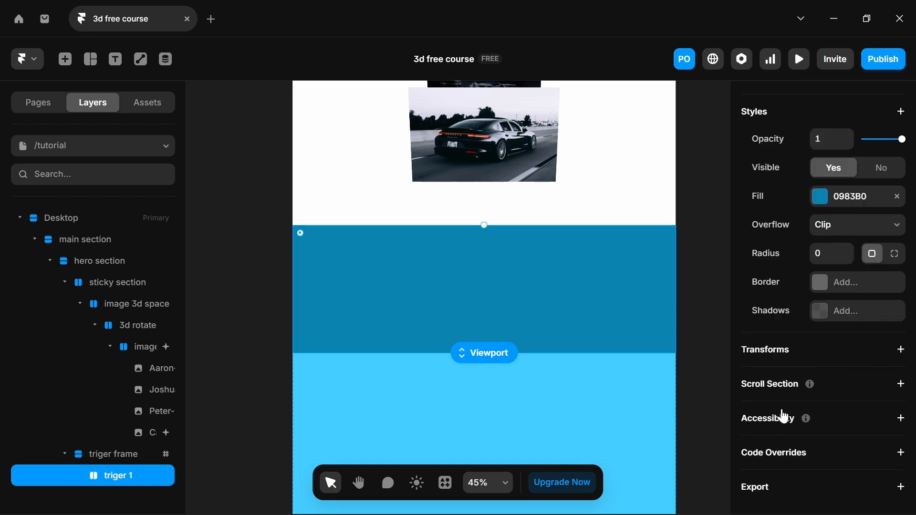
- Add a scroll section named triger-1 to the triger 1 frame
left_click(864, 386)
left_click(852, 412)
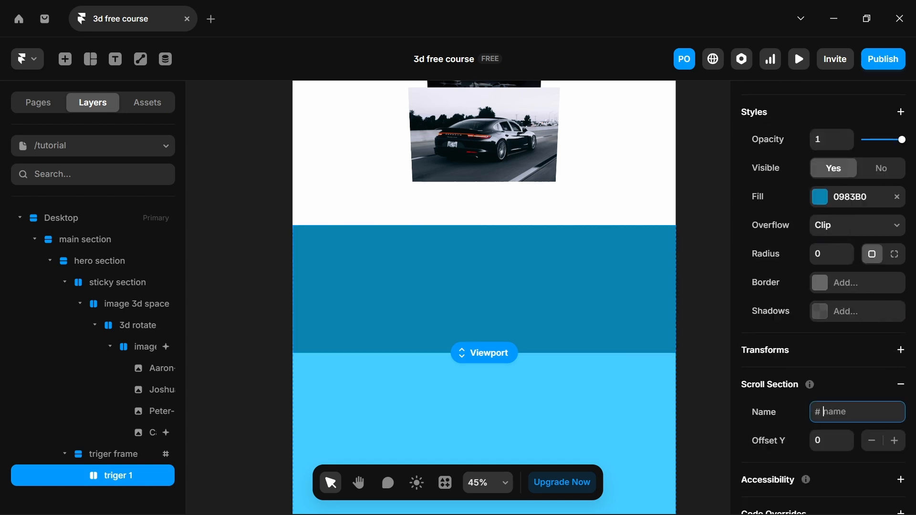
type("triger-1")
- Set the section that drives the front image's Scroll Transform to #triger-1
scroll(569, 331, "up", 2)
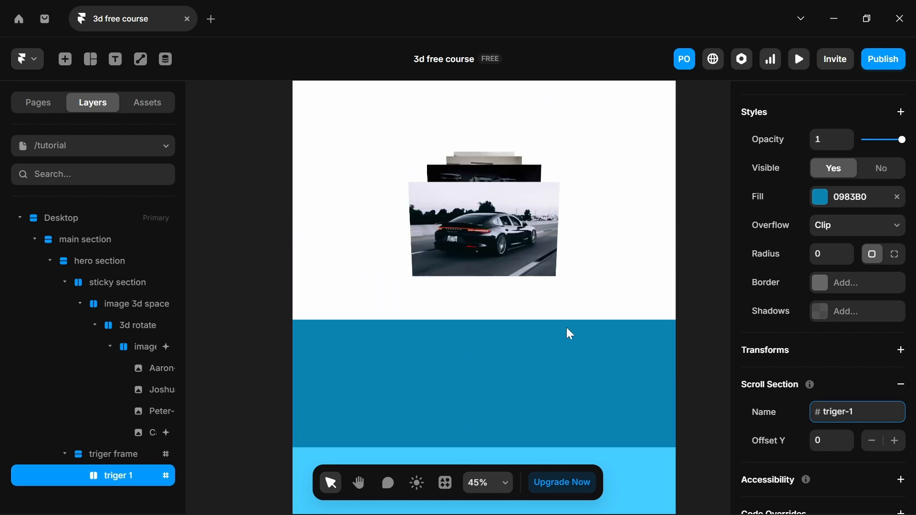
left_click(468, 246)
scroll(874, 308, "down", 5)
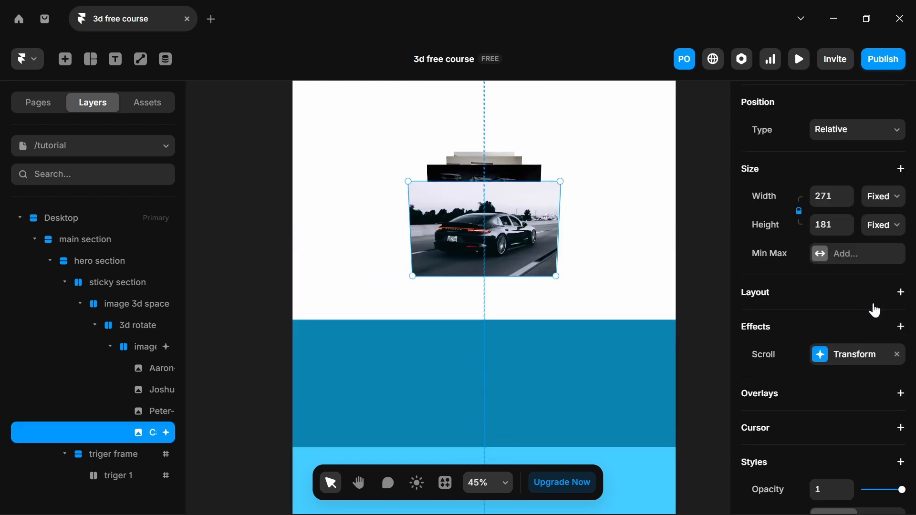
left_click(819, 214)
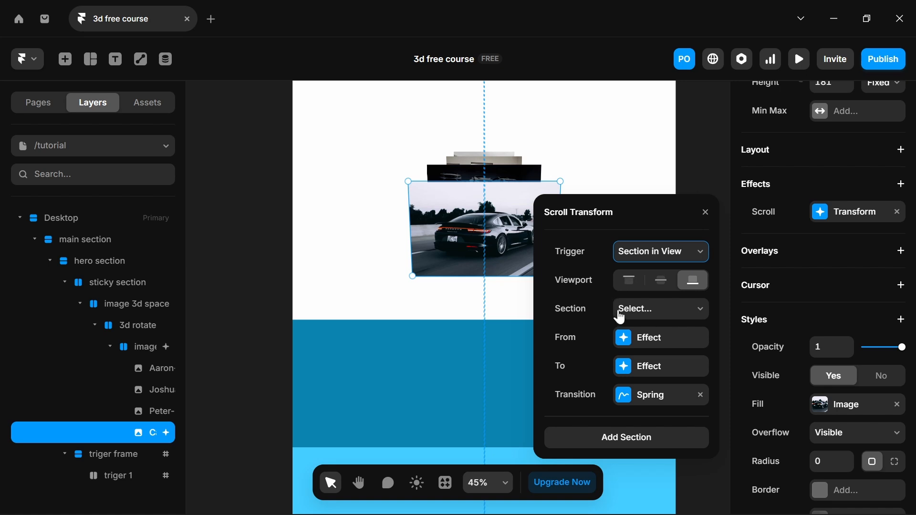
left_click(635, 308)
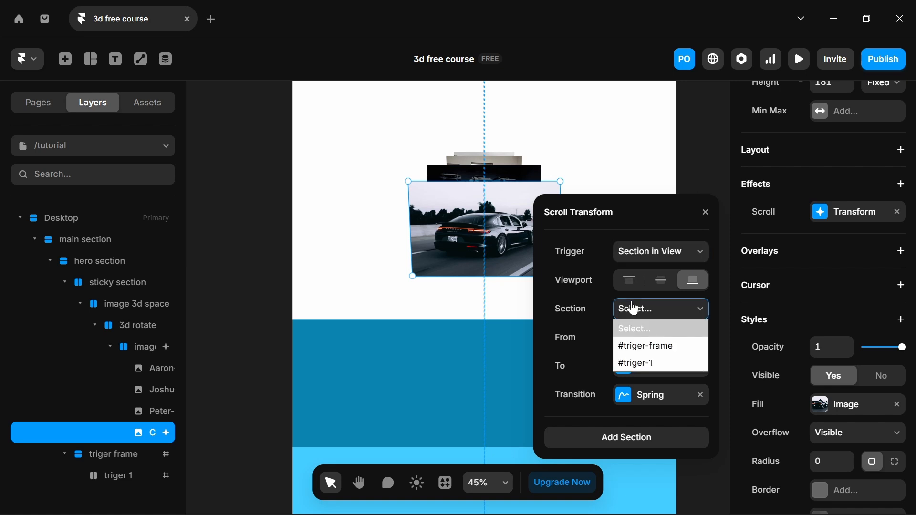
left_click(633, 368)
- Preview the page and check how the front car image tilts and moves forward while scrolling through the triger 1 section
key("ctrl+p")
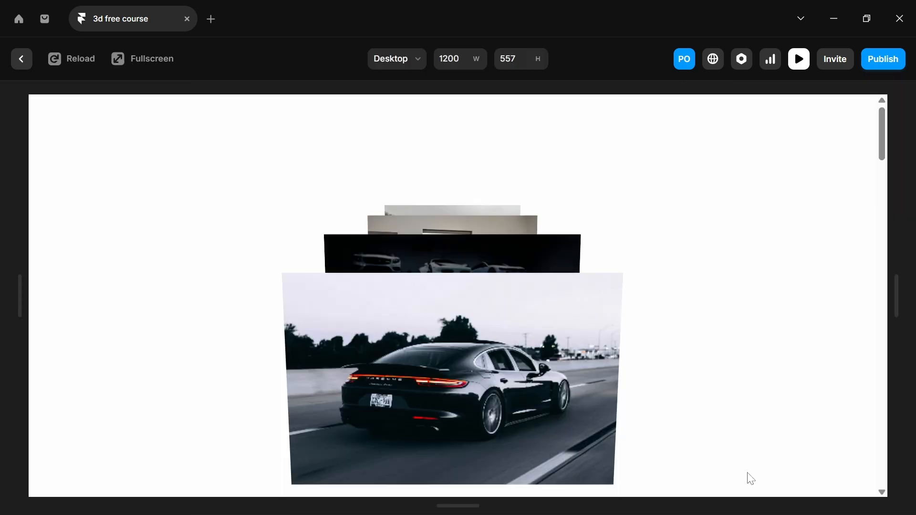
scroll(748, 474, "down", 3)
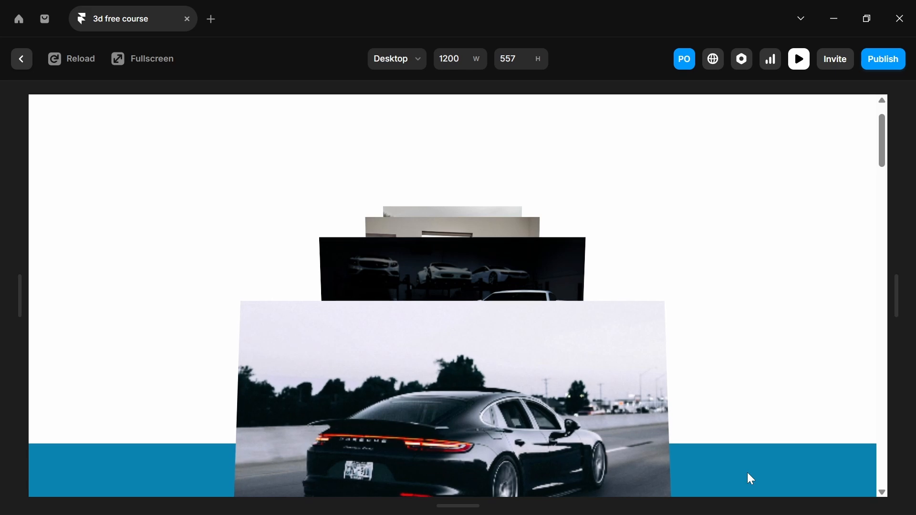
scroll(748, 474, "down", 3)
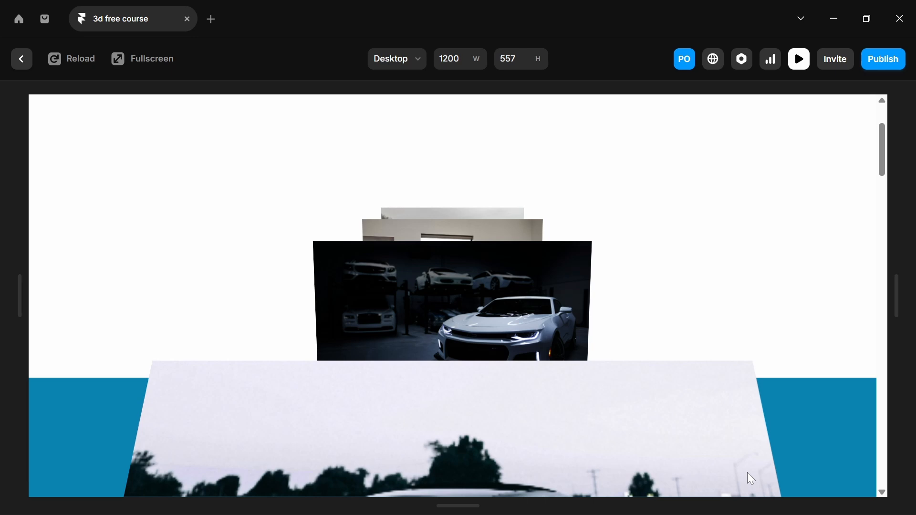
scroll(748, 473, "down", 3)
scroll(747, 472, "down", 3)
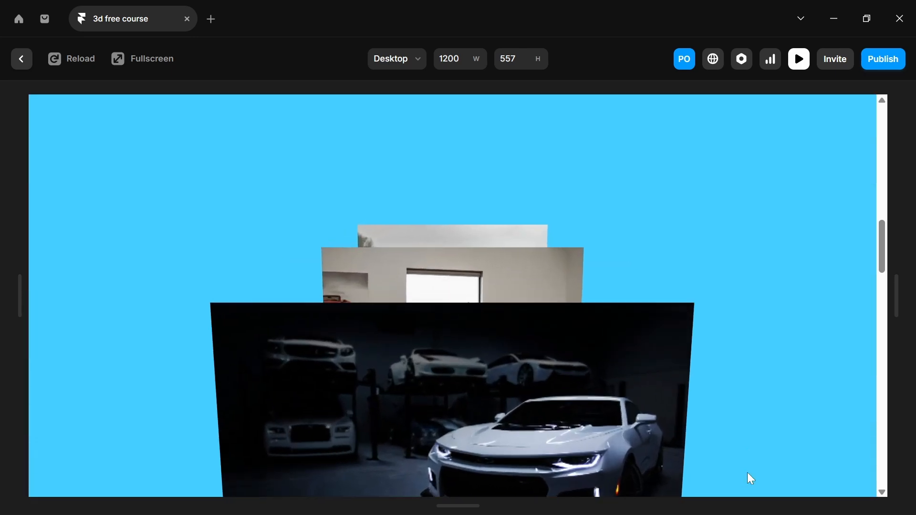
scroll(747, 473, "up", 5)
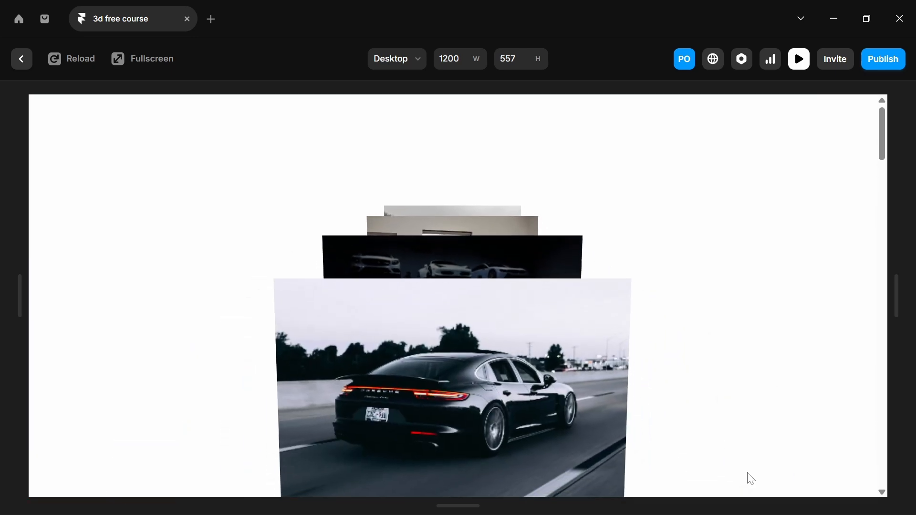
scroll(747, 472, "down", 3)
scroll(747, 472, "up", 3)
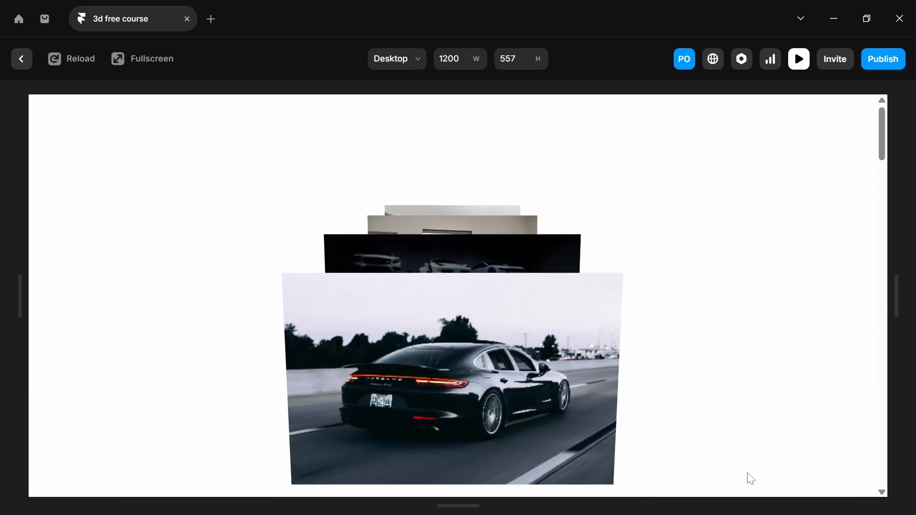
scroll(751, 478, "down", 2)
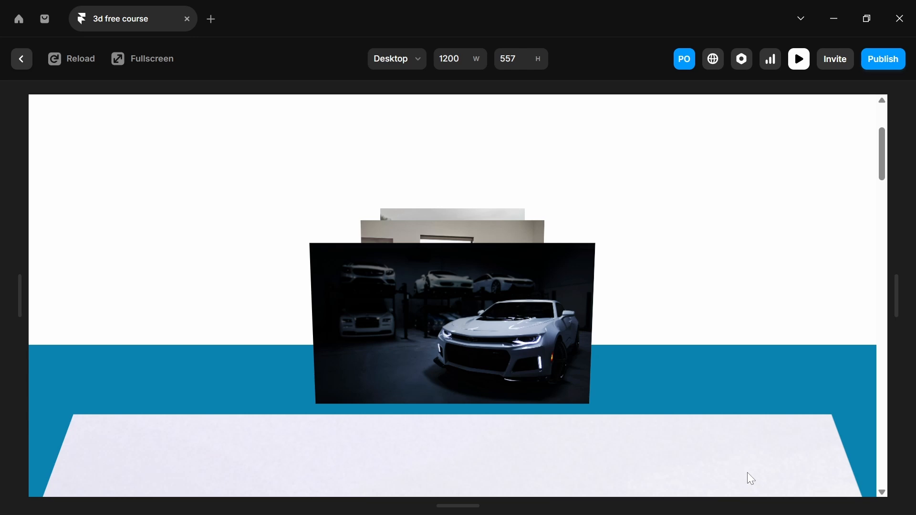
key("Escape")
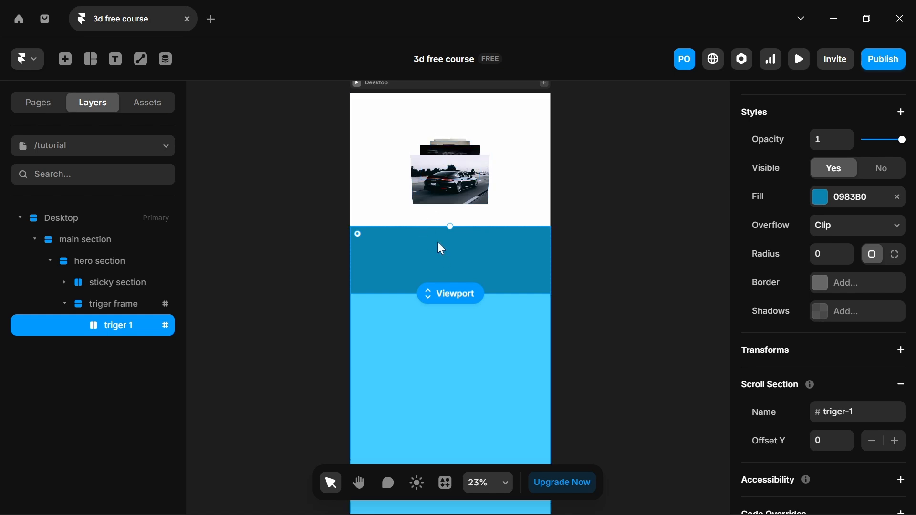
- Duplicate the triger 1 frame inside the triger frame and rename the copy as triger 2
key("ctrl+d")
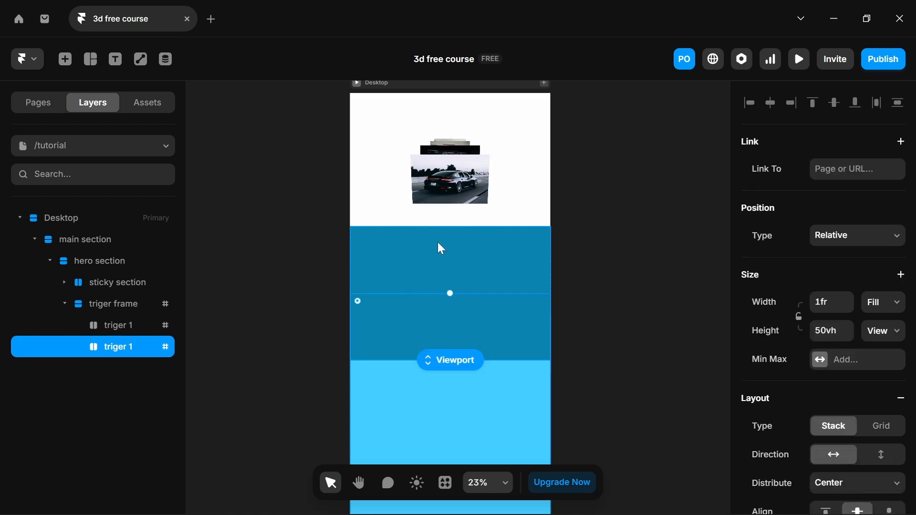
double_click(127, 348)
key("End")
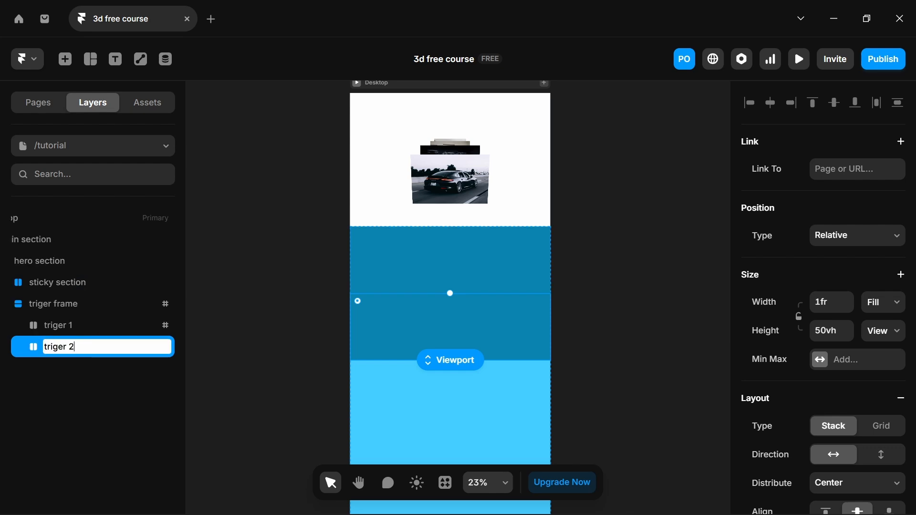
key("ctrl+a")
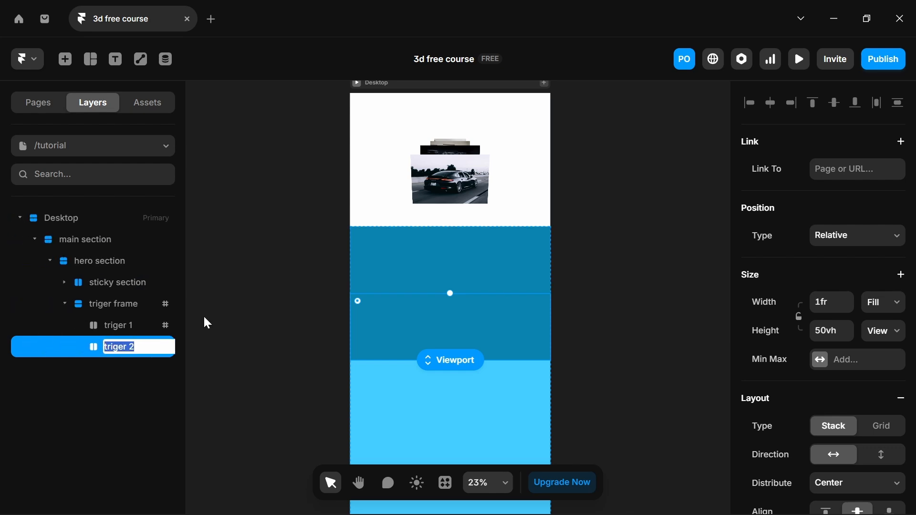
- Rename the scroll section of the triger 2 frame as triger2
scroll(915, 411, "down", 5)
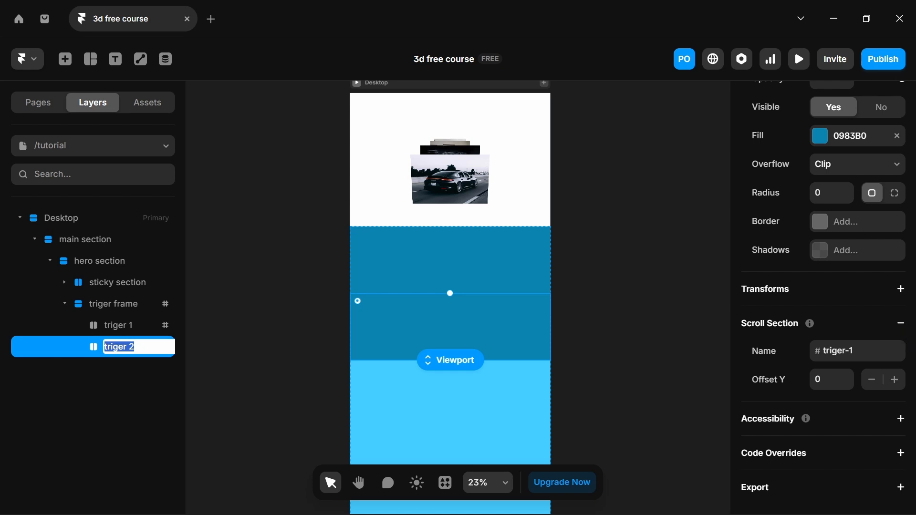
left_click(865, 351)
key("Right")
key("BackSpace")
key("BackSpace")
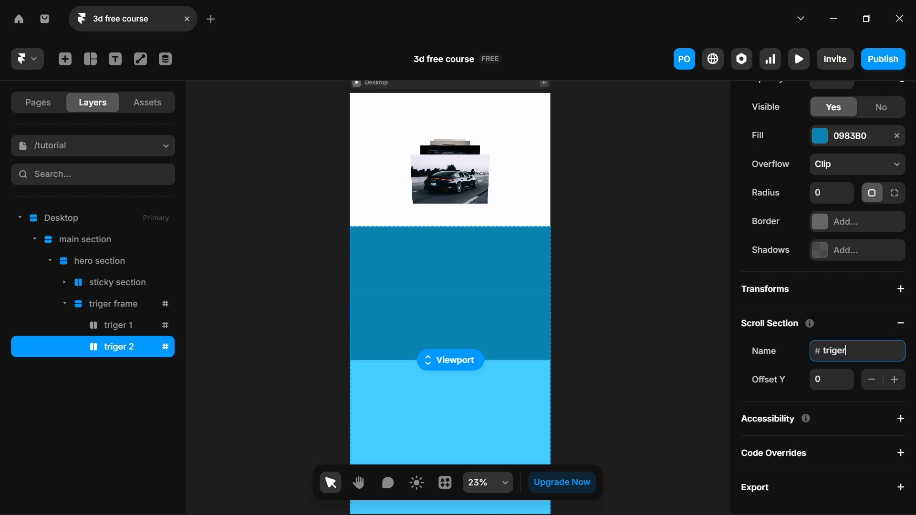
- Duplicate the triger 2 frame and rename the copy as triger 3
scroll(610, 348, "down", 4)
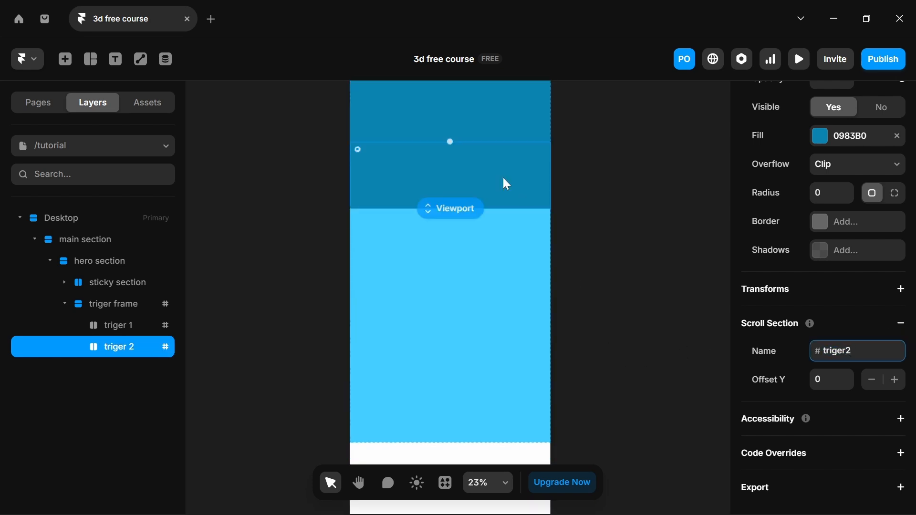
key("ctrl+d")
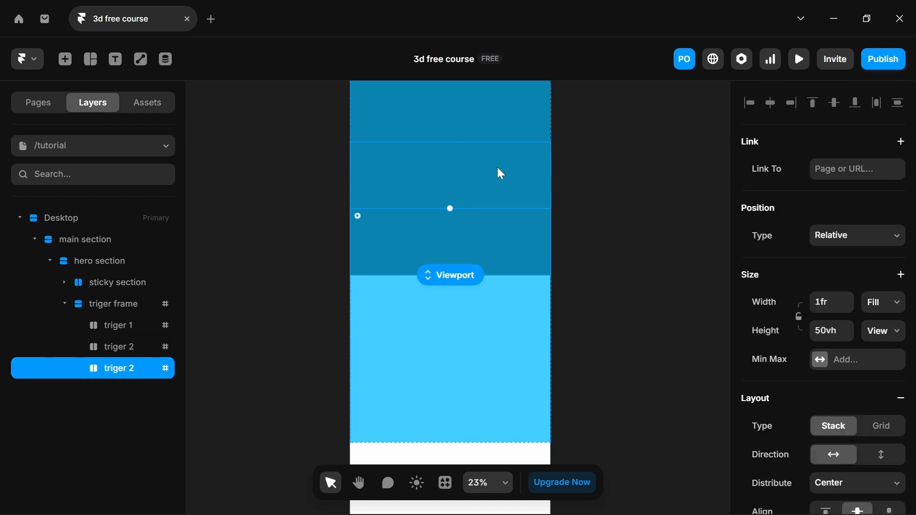
double_click(141, 377)
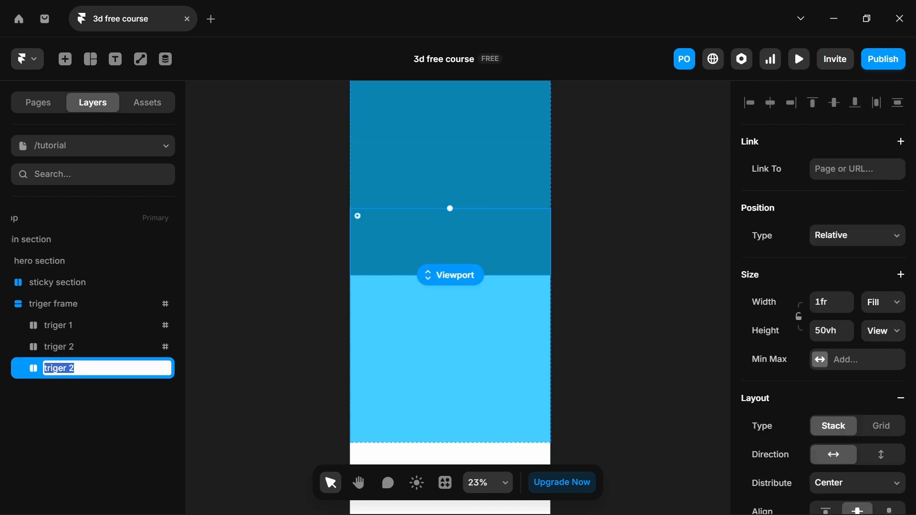
key("Right")
left_click(92, 428)
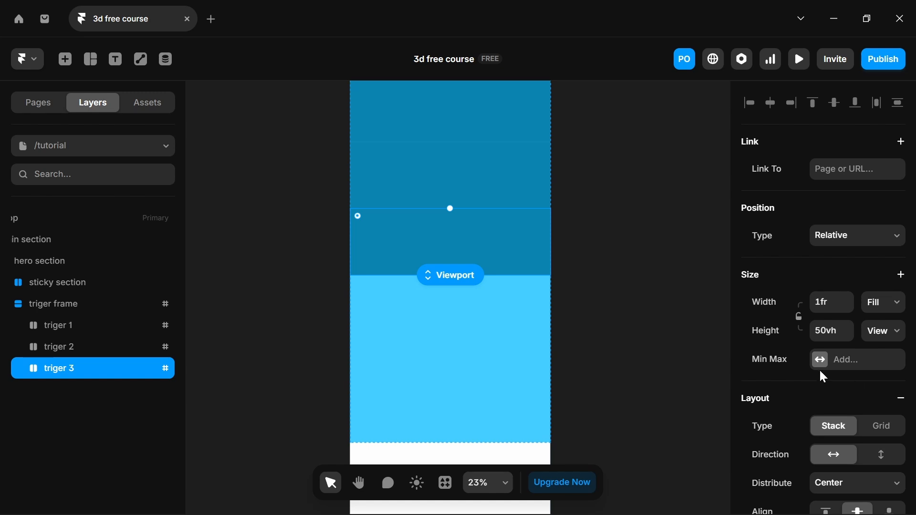
- Rename the scroll section of the triger 3 frame as triger3
scroll(825, 377, "down", 10)
left_click(858, 350)
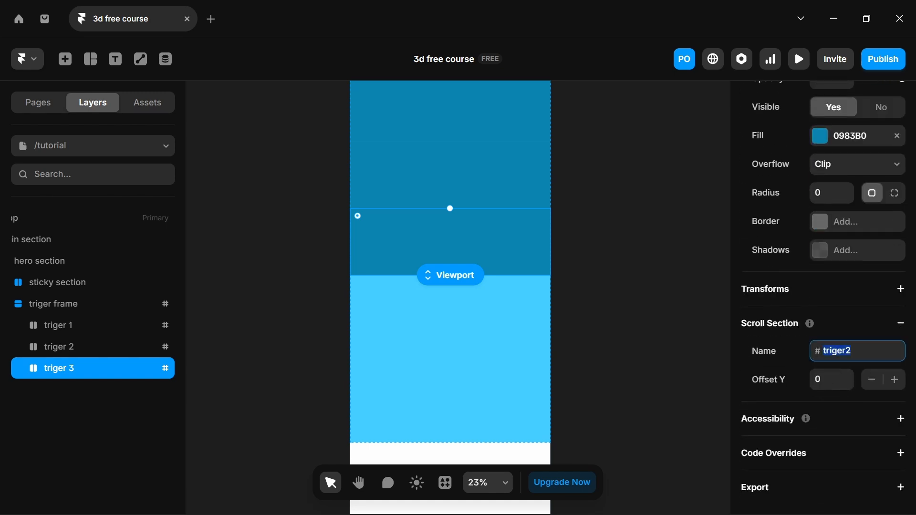
left_click(857, 351)
key("BackSpace")
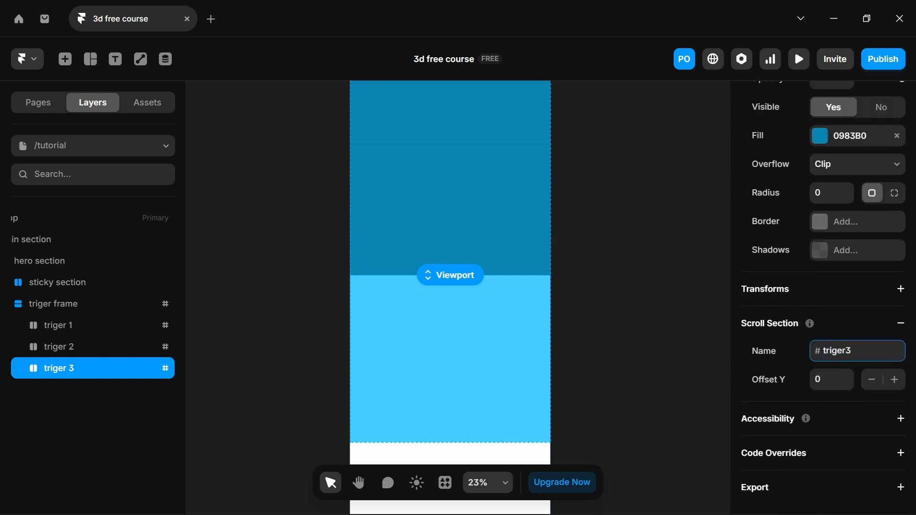
left_click(91, 407)
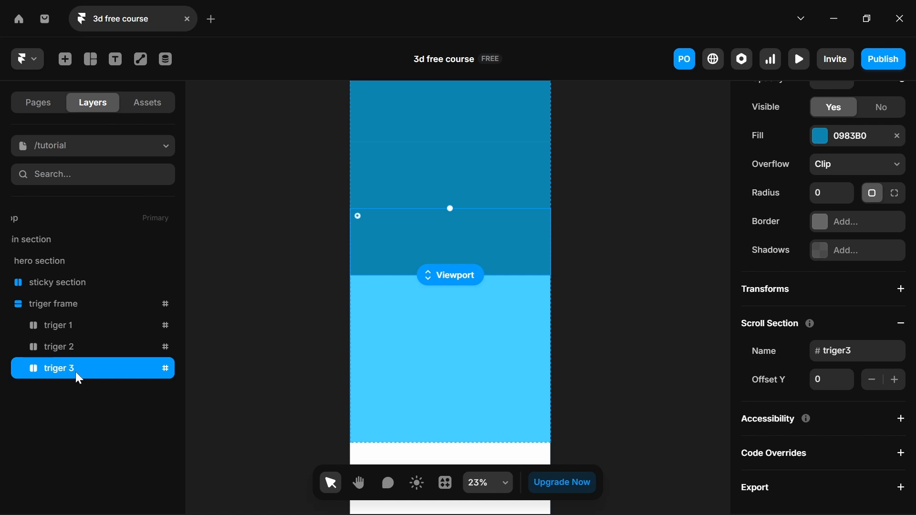
- Duplicate the triger 3 frame and rename the copy as triger 4
key("ctrl+d")
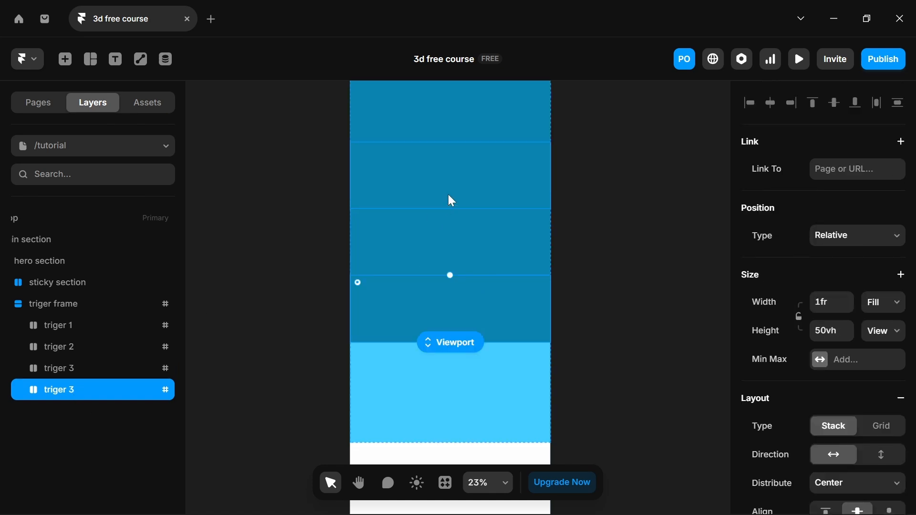
double_click(83, 394)
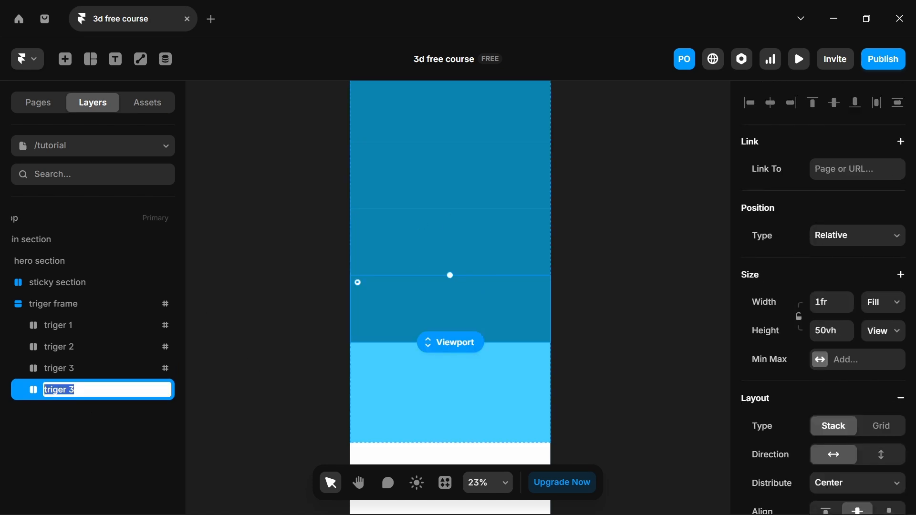
key("Right")
type("4")
scroll(853, 370, "down", 5)
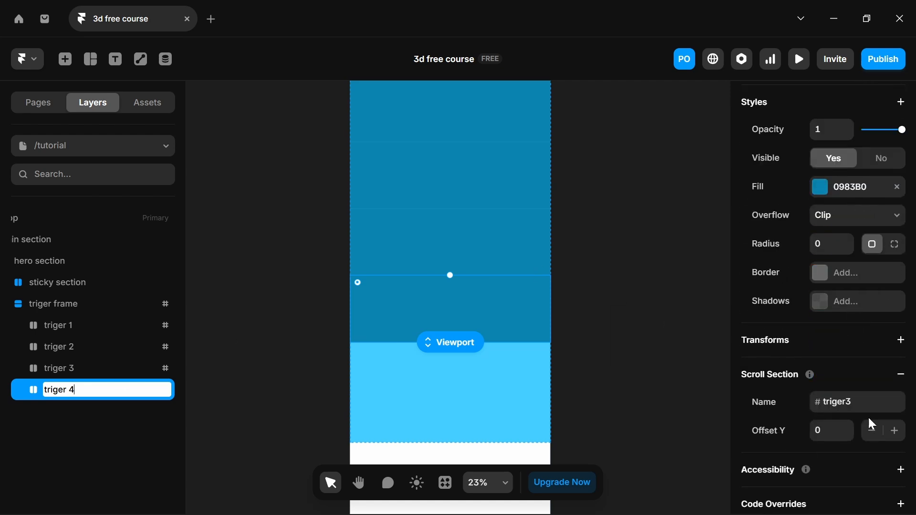
key("Return")
- Rename the scroll section of the triger 4 frame as triger4
left_click(850, 402)
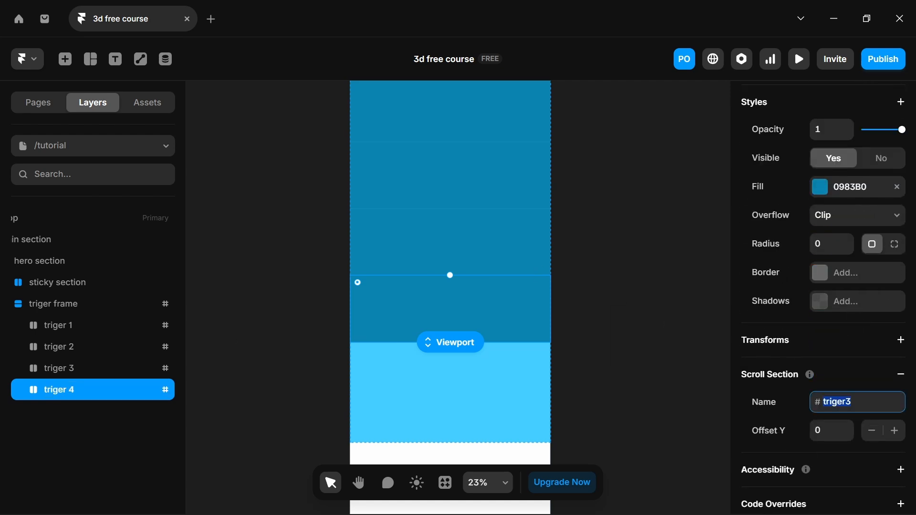
key("End")
key("BackSpace")
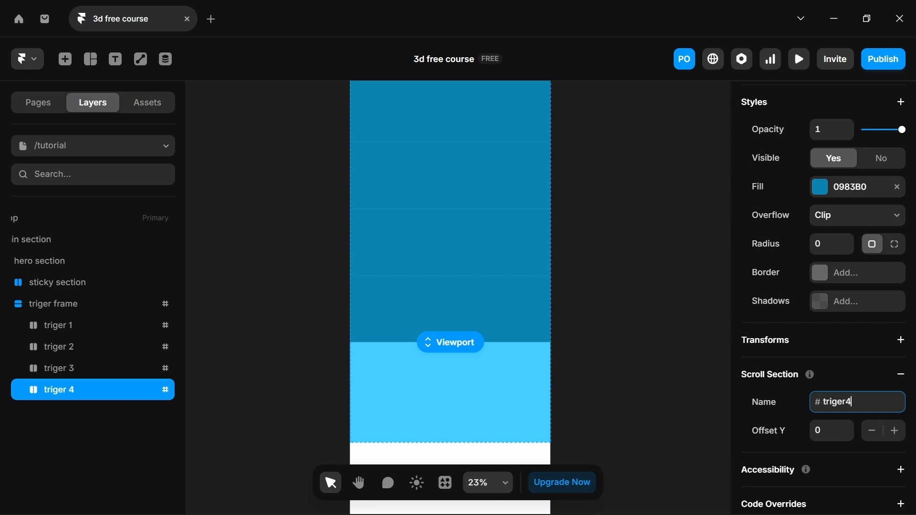
left_click(694, 382)
- Change the fill of the triger 2 frame to the dark blue 074961
scroll(421, 354, "up", 5)
left_click(404, 276)
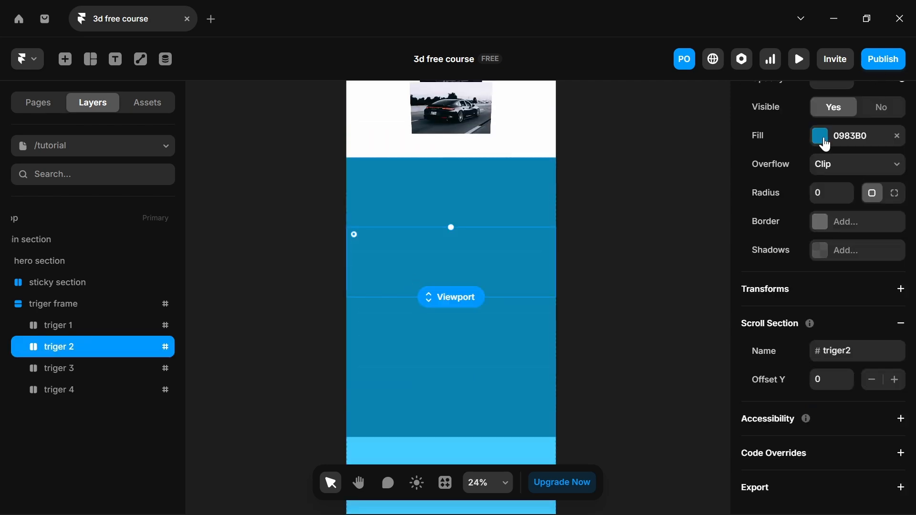
left_click(823, 139)
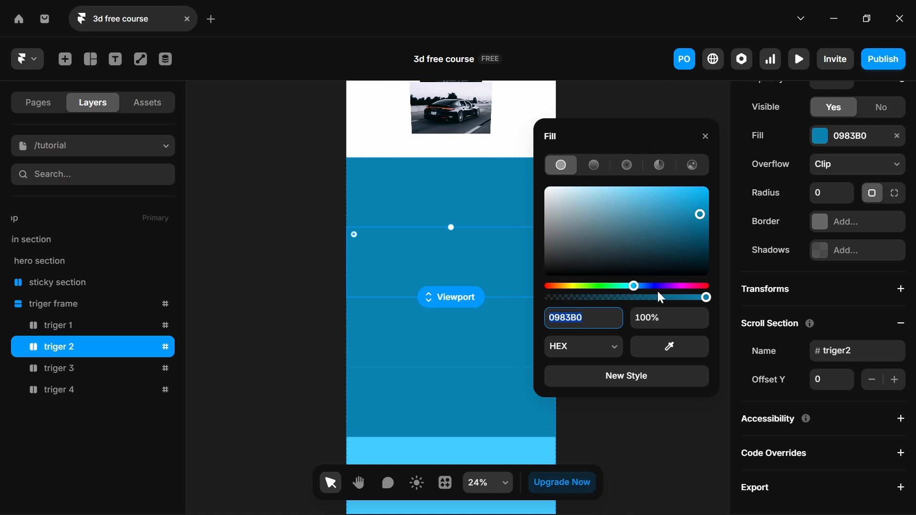
left_click_drag(701, 215, 702, 249)
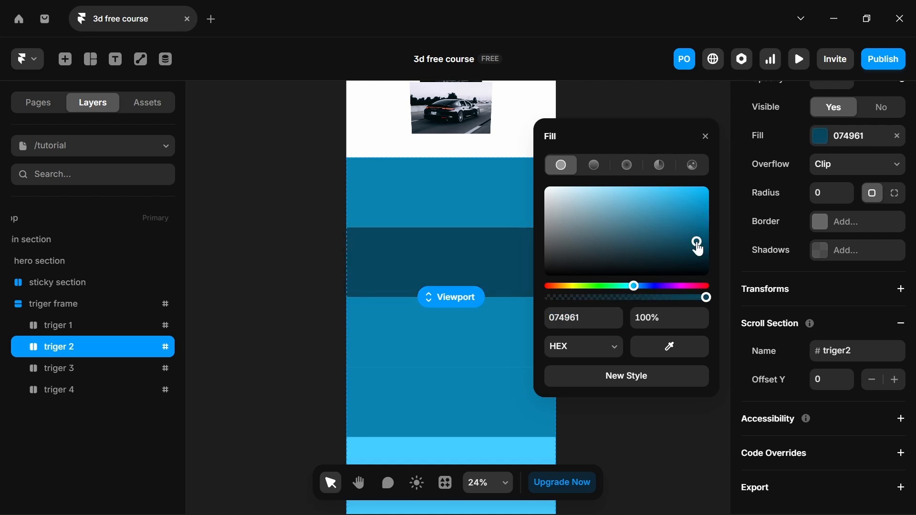
- Set the triger 3 frame's fill to the light blue 78DBFF and give triger 4 a darker, more muted blue fill
left_click(393, 337)
left_click(700, 213)
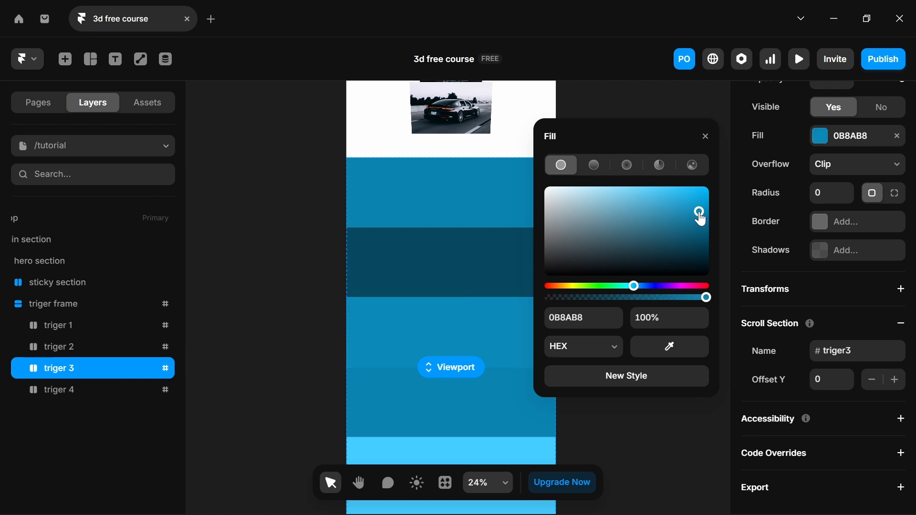
left_click_drag(700, 219, 635, 182)
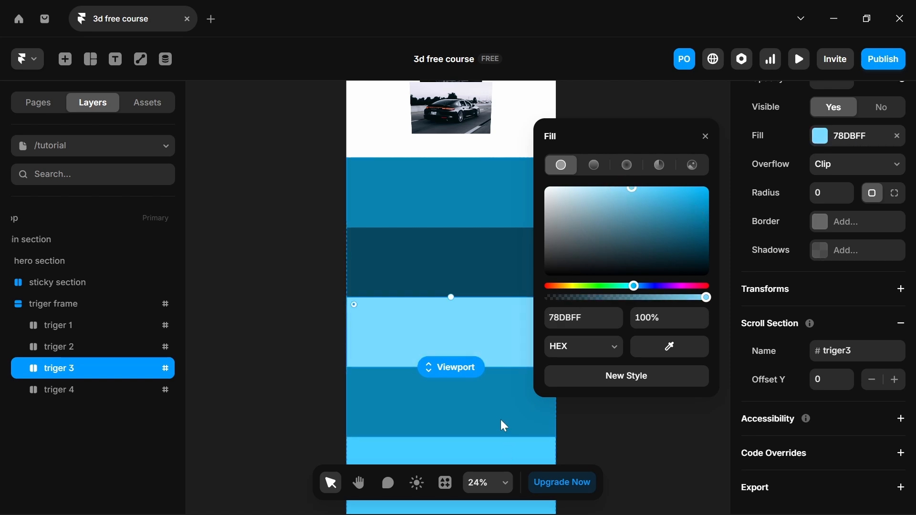
left_click(486, 409)
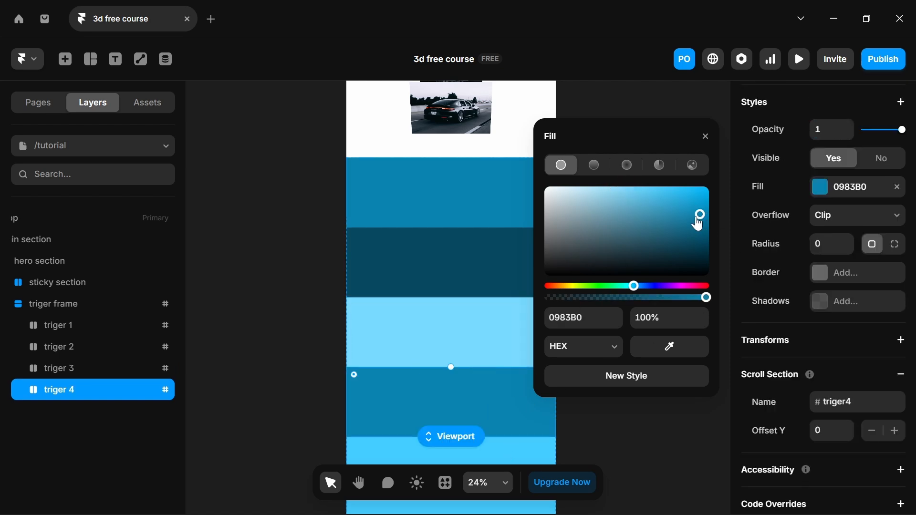
left_click_drag(701, 217, 611, 254)
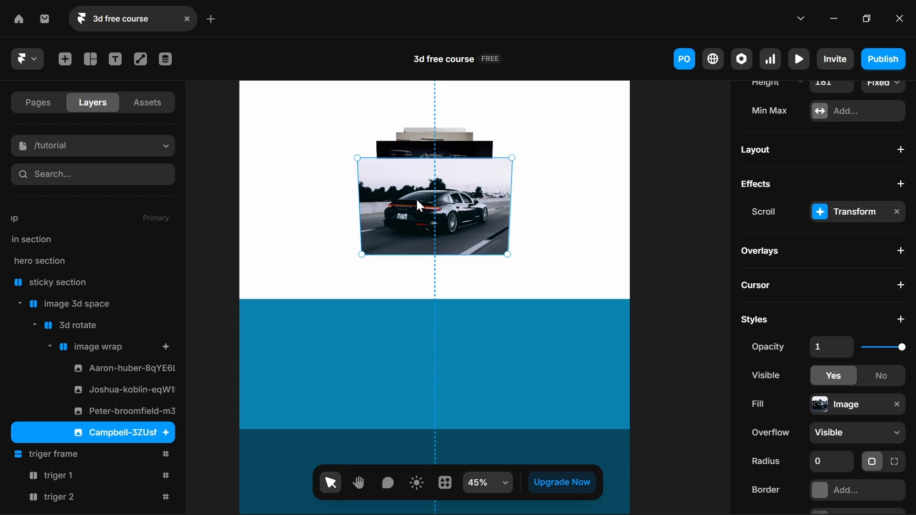
- Copy the front car image's scroll Transform effect and paste it onto the second image in the stack
right_click(749, 221)
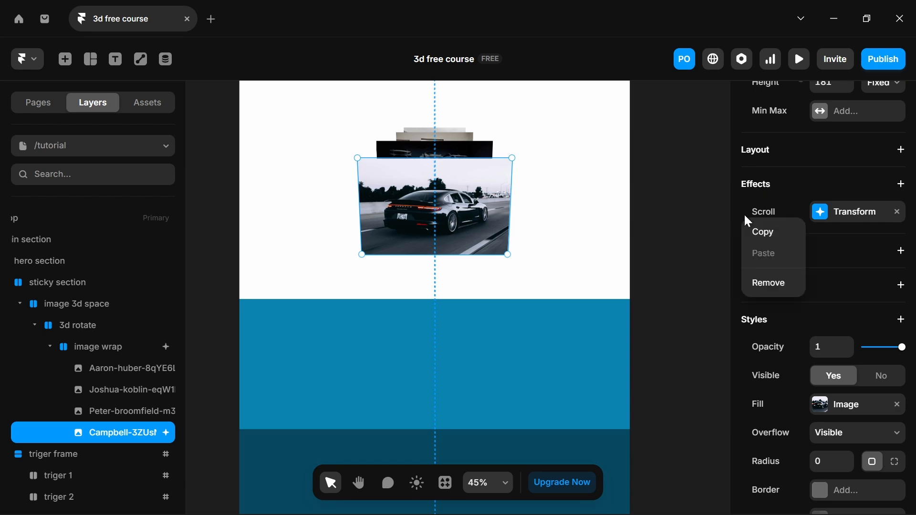
left_click(768, 235)
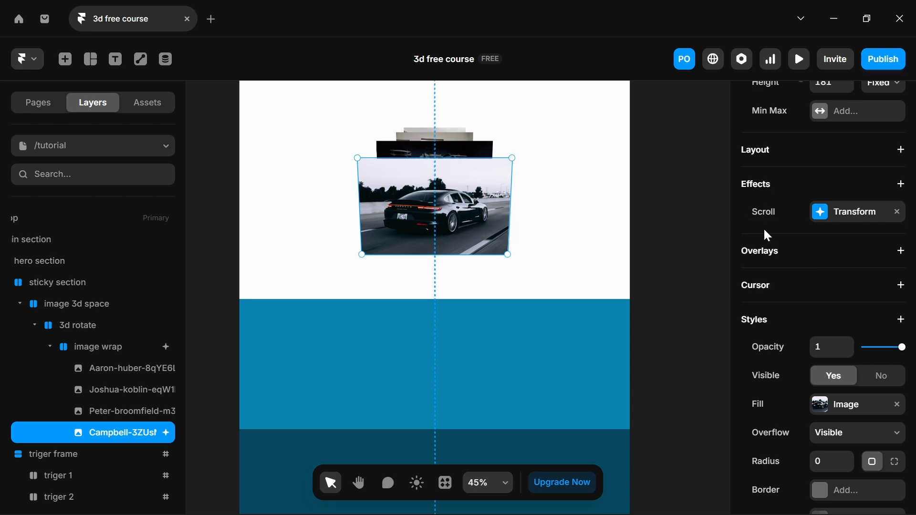
left_click(90, 412)
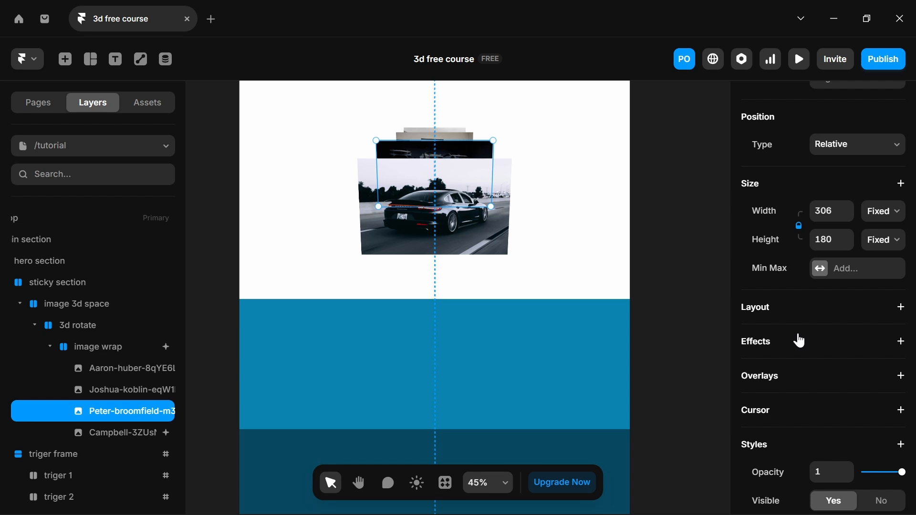
right_click(799, 346)
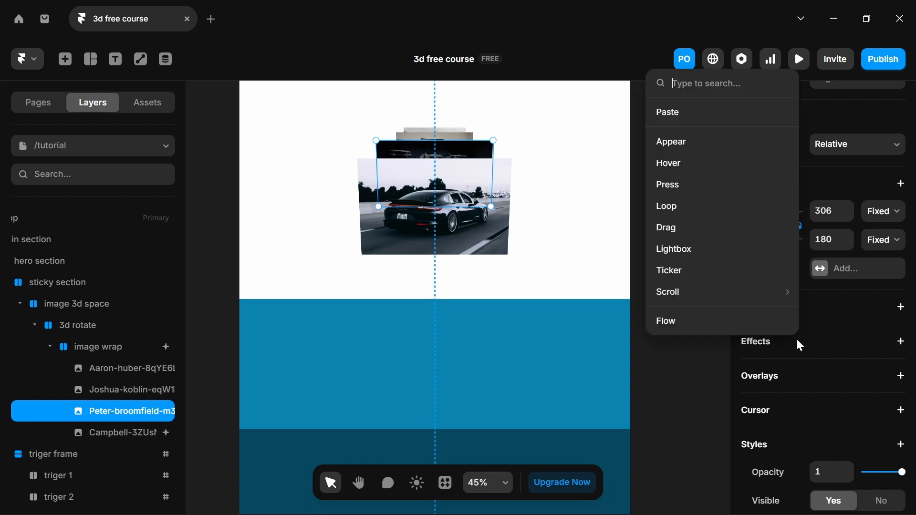
left_click(684, 114)
- Set the section that drives the second image's Scroll Transform to #triger2
left_click(824, 375)
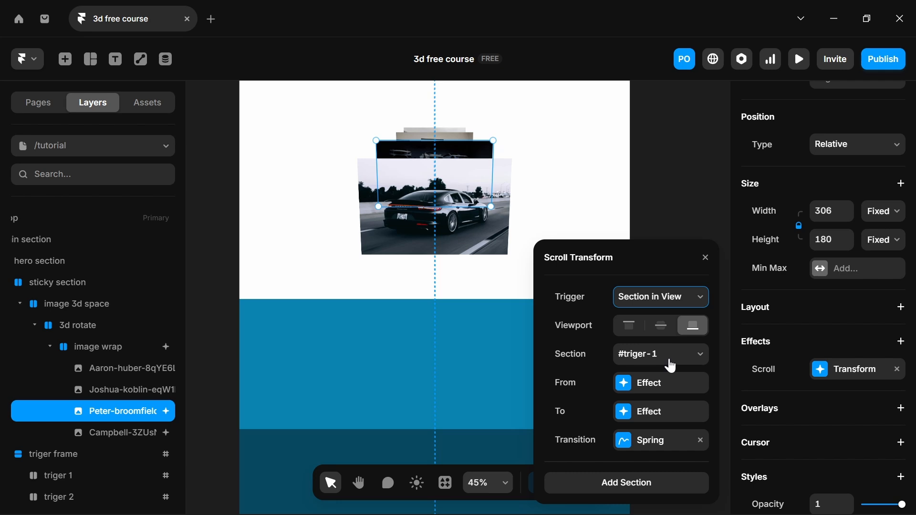
left_click(671, 362)
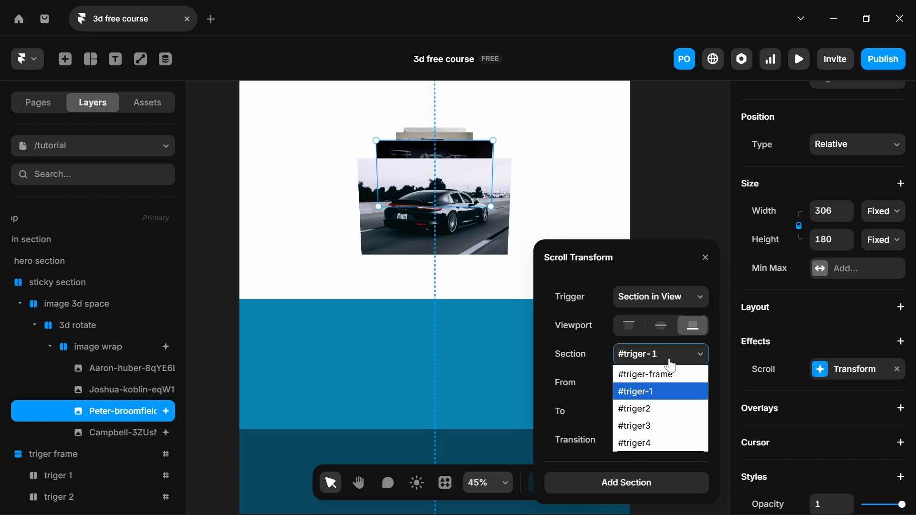
left_click(655, 414)
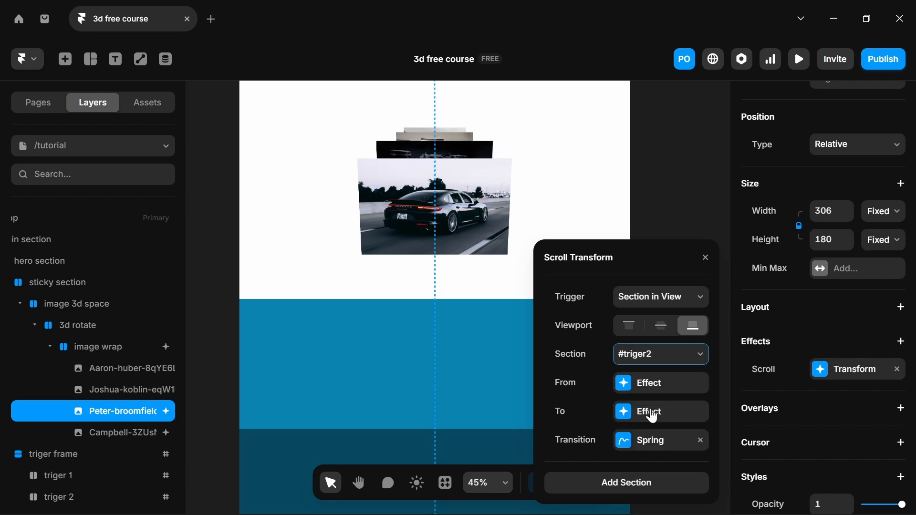
- Paste the copied scroll Transform effect onto the third image in the stack and change the section that drives it
left_click(127, 389)
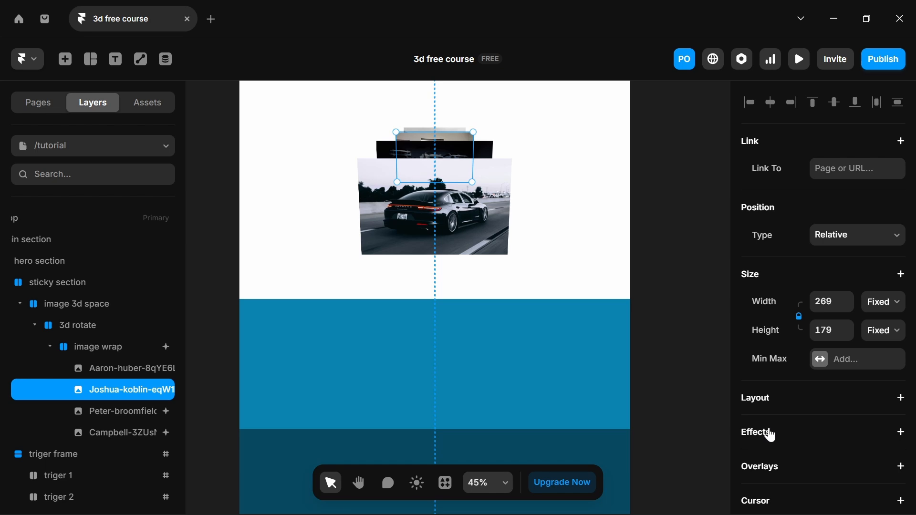
left_click(772, 434)
key("Escape")
scroll(802, 423, "down", 4)
left_click(821, 268)
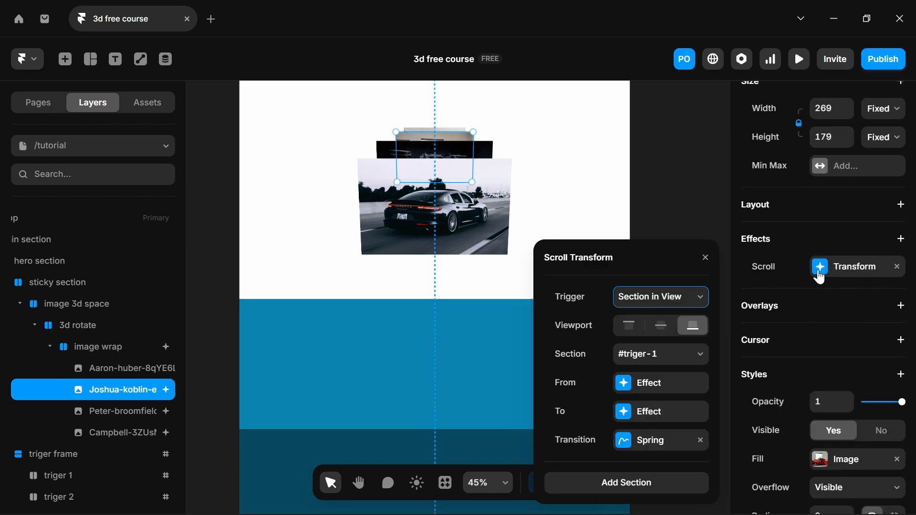
left_click(629, 357)
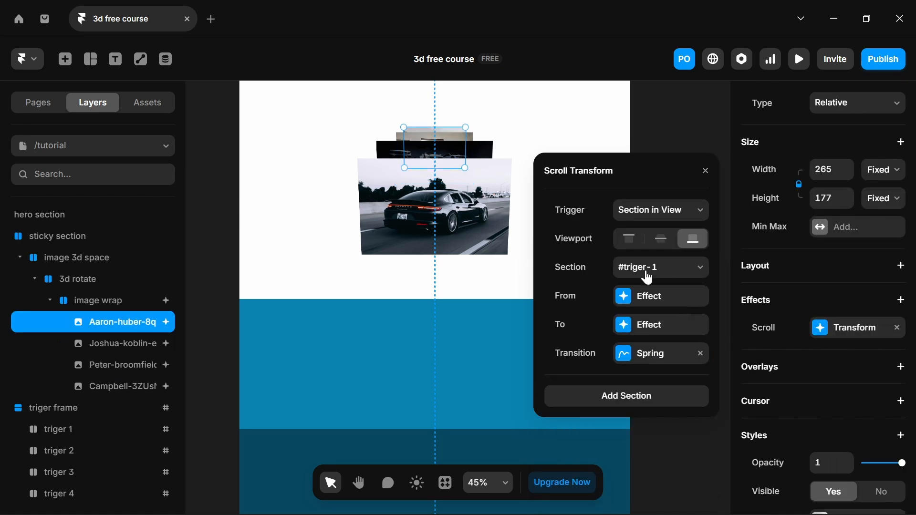
- Set the section that drives the rearmost image's Scroll Transform to #triger4 and start the page preview
left_click(674, 276)
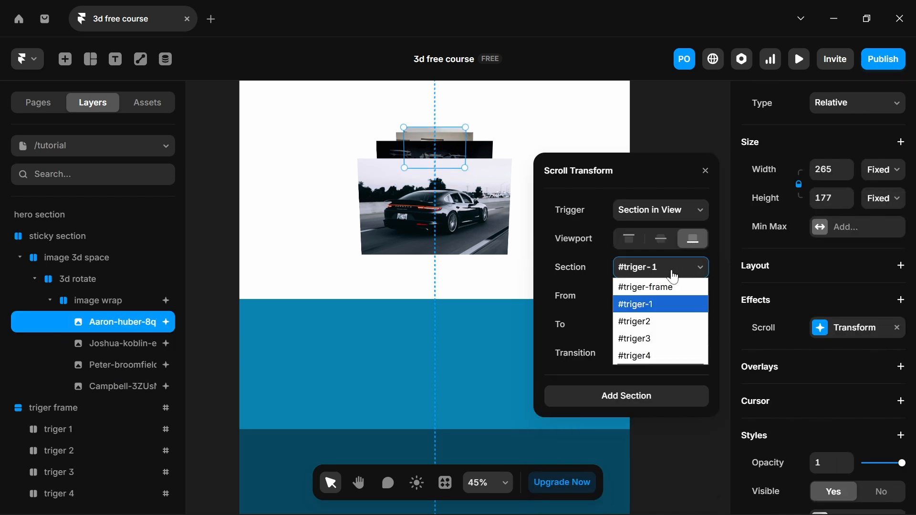
left_click(662, 361)
key("ctrl+p")
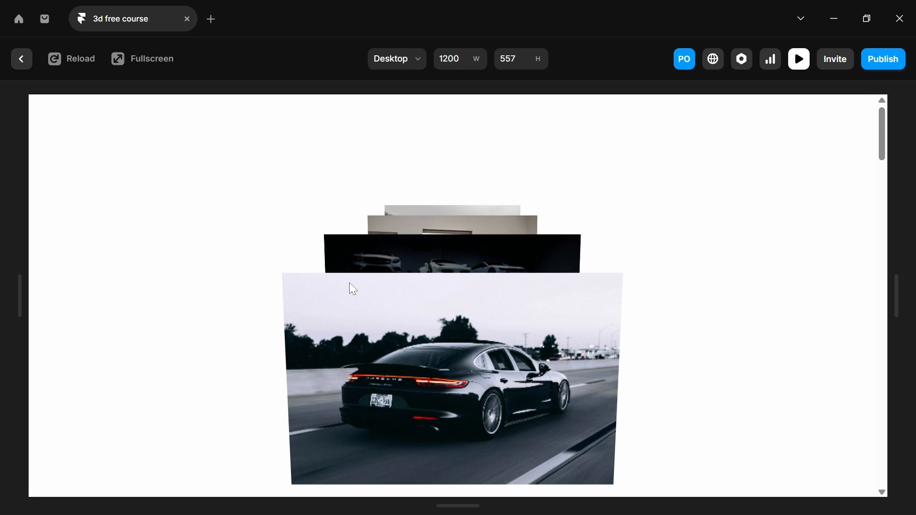
- Examine in the preview how the four stacked car images move forward one after another across the triger sections
scroll(350, 283, "down", 3)
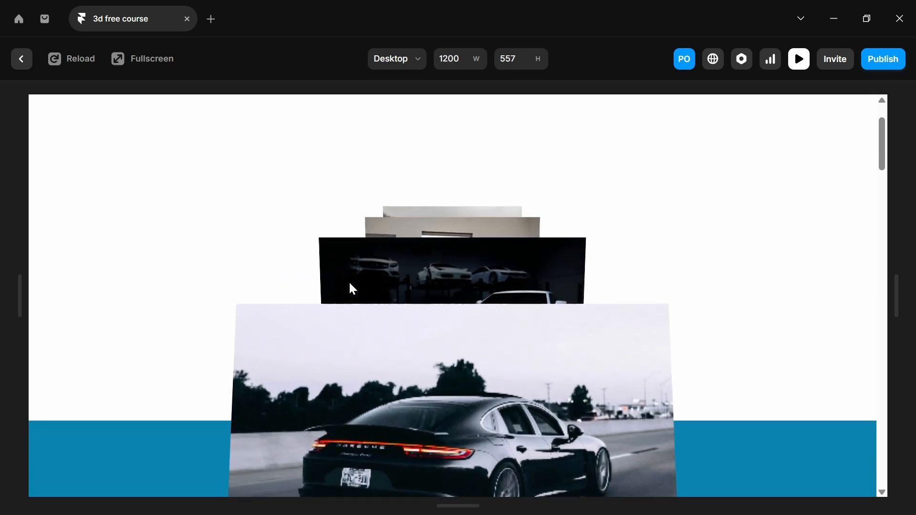
scroll(352, 288, "down", 3)
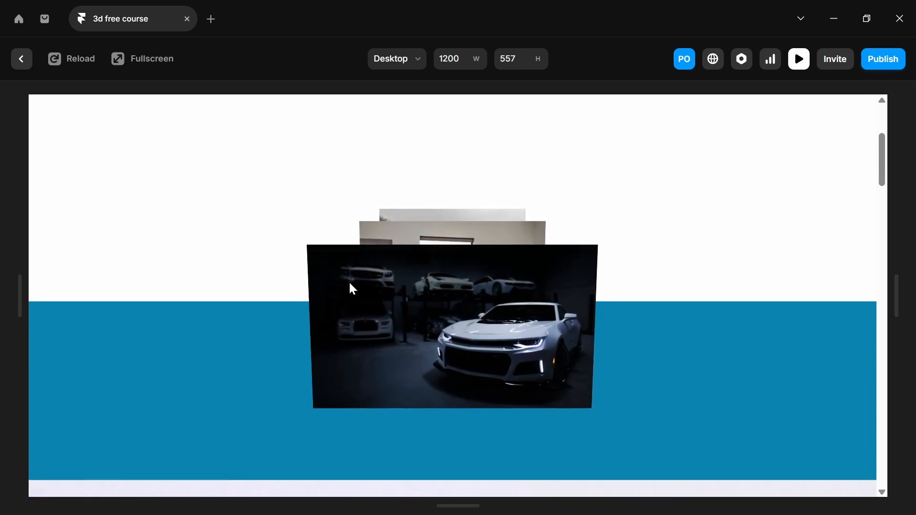
scroll(352, 288, "up", 2)
scroll(352, 289, "down", 2)
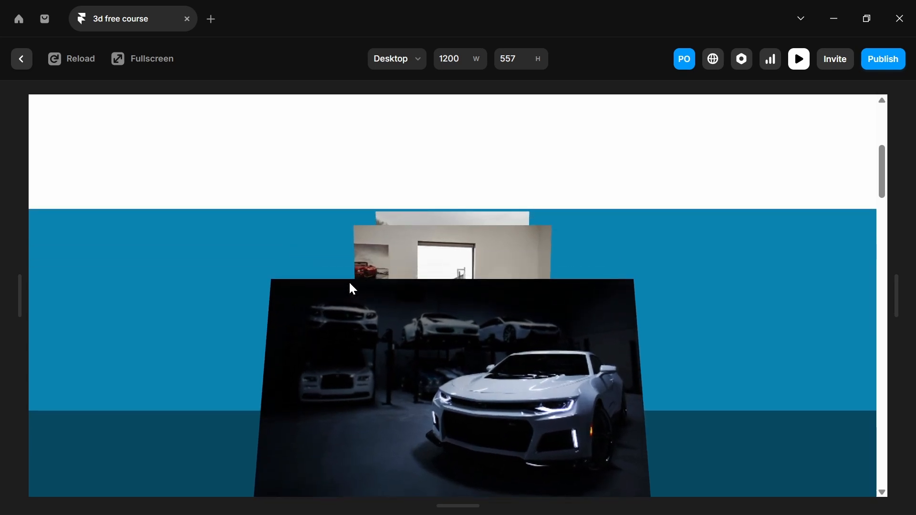
scroll(352, 289, "down", 4)
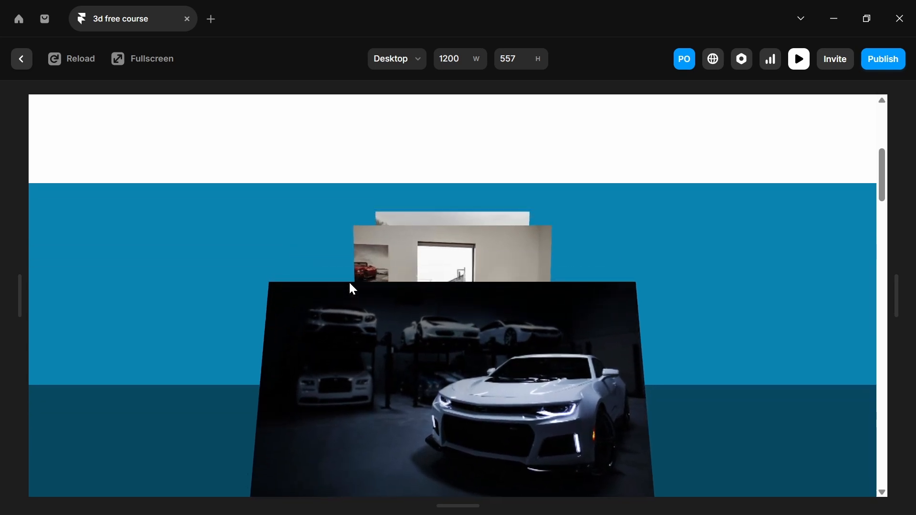
scroll(352, 289, "down", 2)
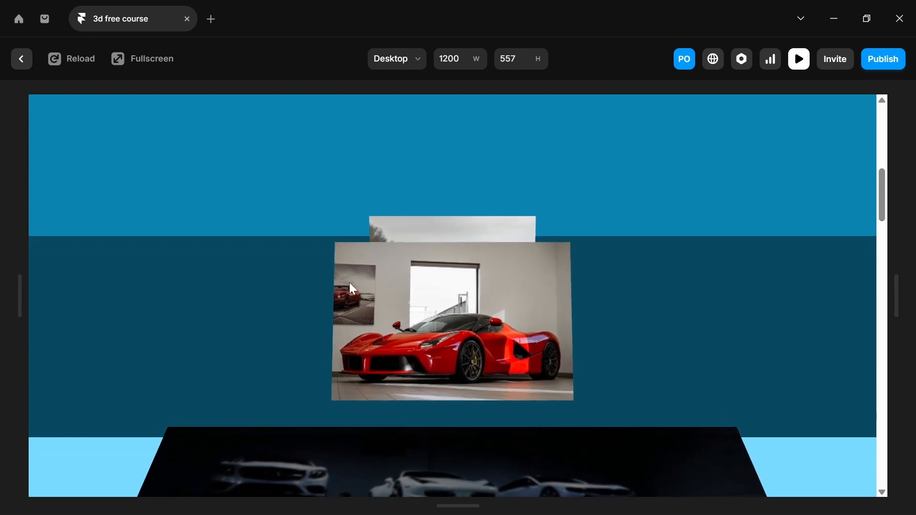
scroll(352, 289, "down", 2)
scroll(350, 283, "up", 1)
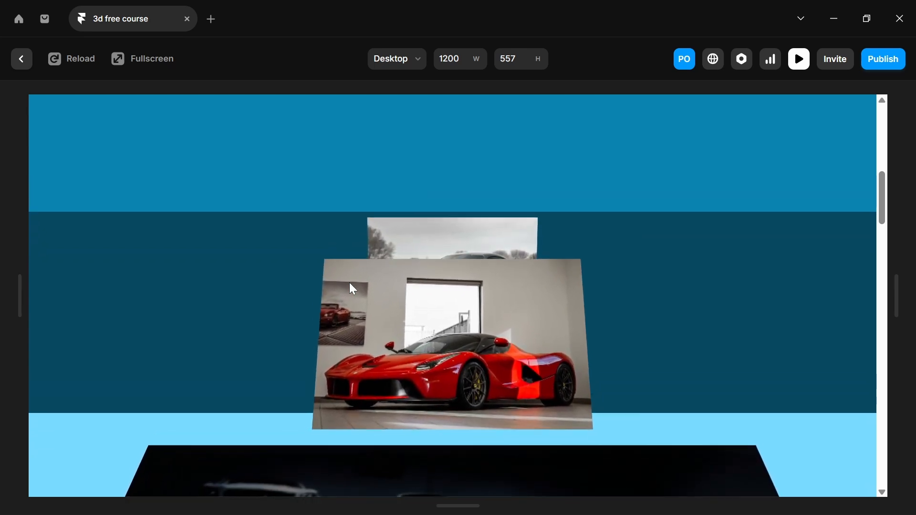
scroll(349, 282, "down", 1)
scroll(350, 284, "down", 3)
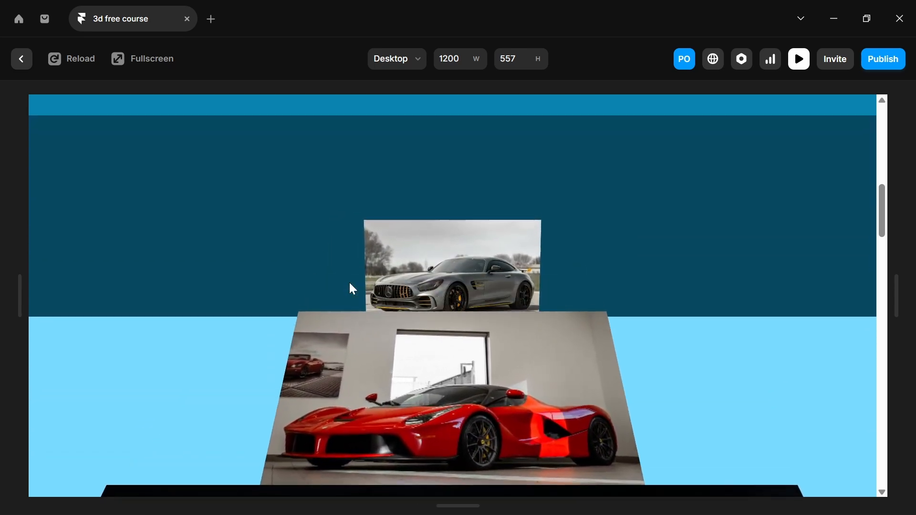
scroll(350, 284, "down", 5)
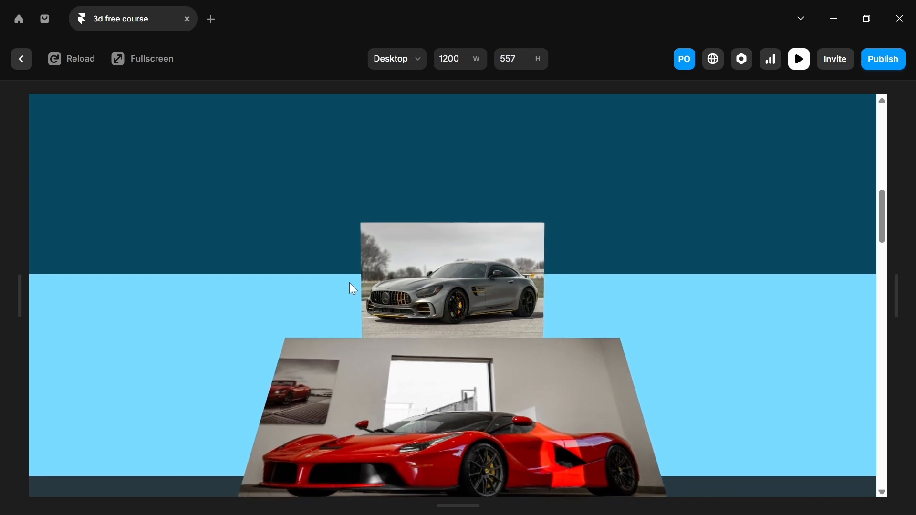
scroll(350, 283, "down", 1)
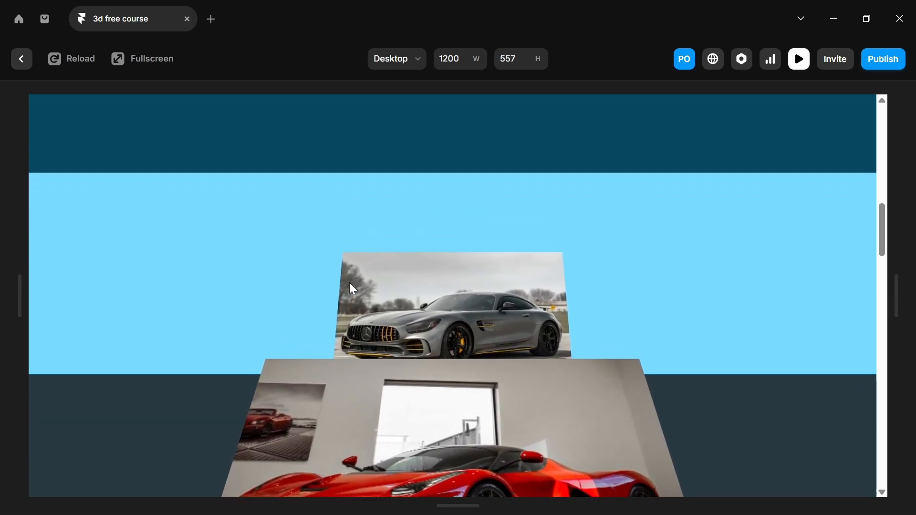
scroll(350, 283, "down", 2)
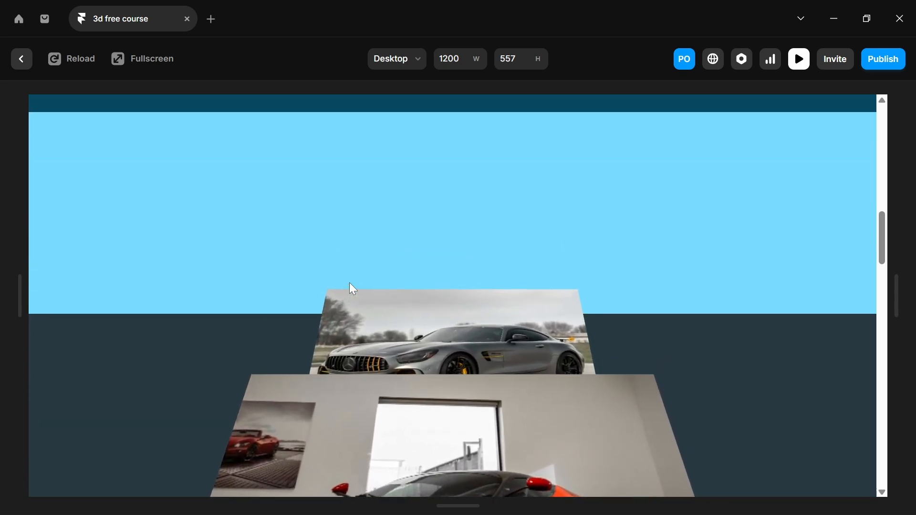
- Compare the timing of the red car image and the rearmost grey car image around the triger 3 and triger 4 sections
scroll(349, 282, "up", 3)
scroll(350, 283, "down", 3)
scroll(349, 283, "down", 3)
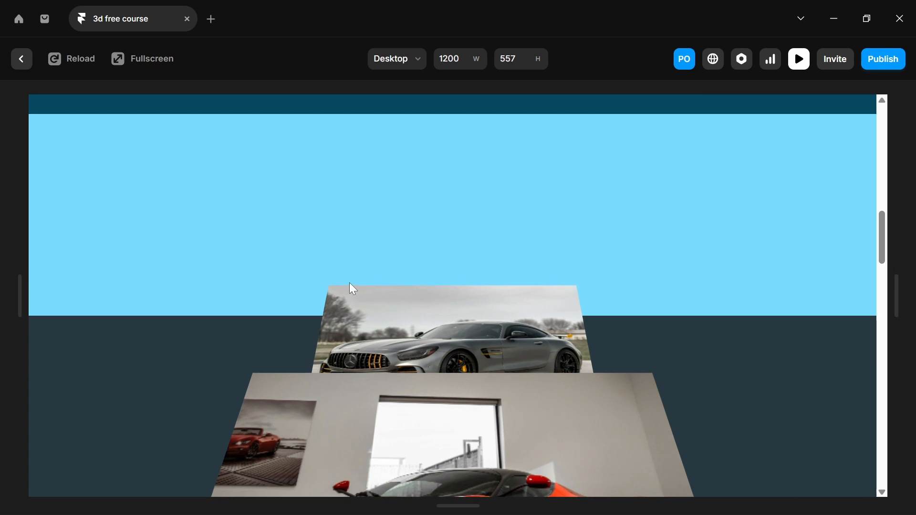
scroll(349, 282, "up", 2)
scroll(350, 284, "up", 2)
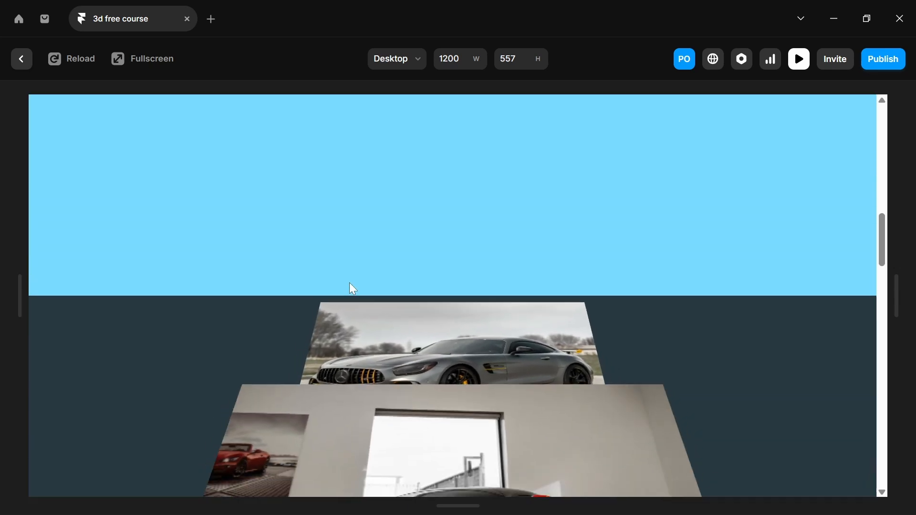
scroll(349, 284, "down", 2)
scroll(350, 284, "up", 2)
scroll(353, 288, "up", 2)
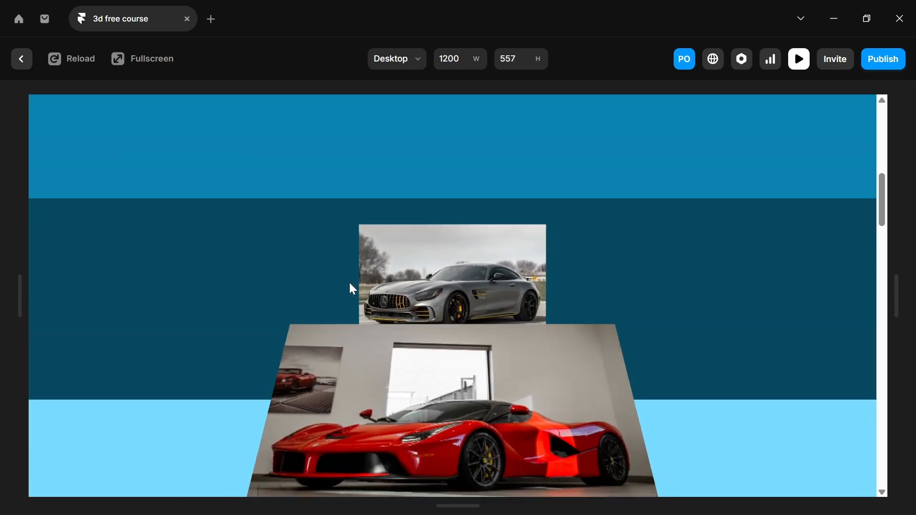
scroll(353, 289, "down", 2)
scroll(353, 289, "up", 3)
scroll(251, 417, "down", 3)
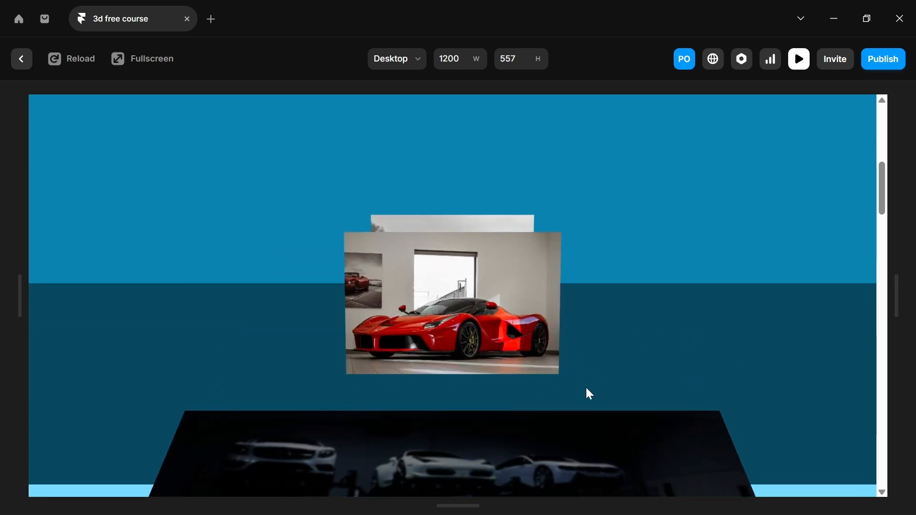
scroll(587, 389, "down", 5)
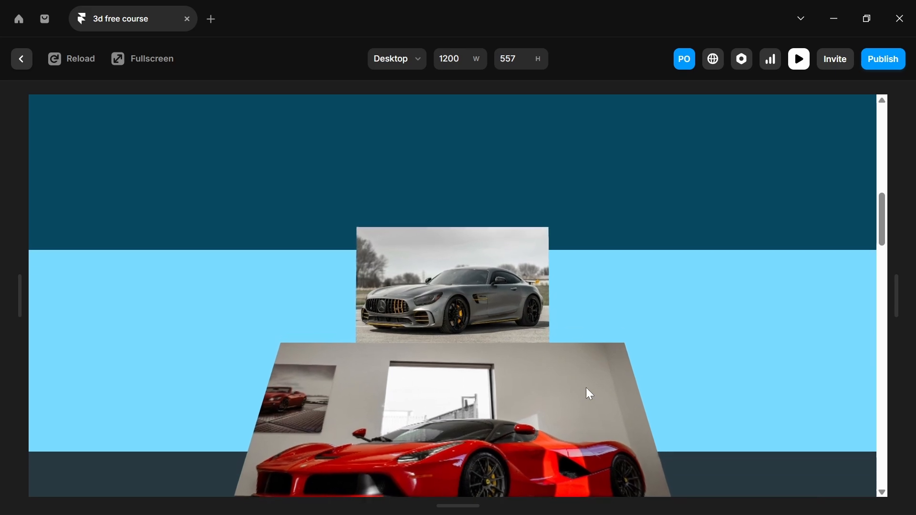
scroll(586, 388, "up", 1)
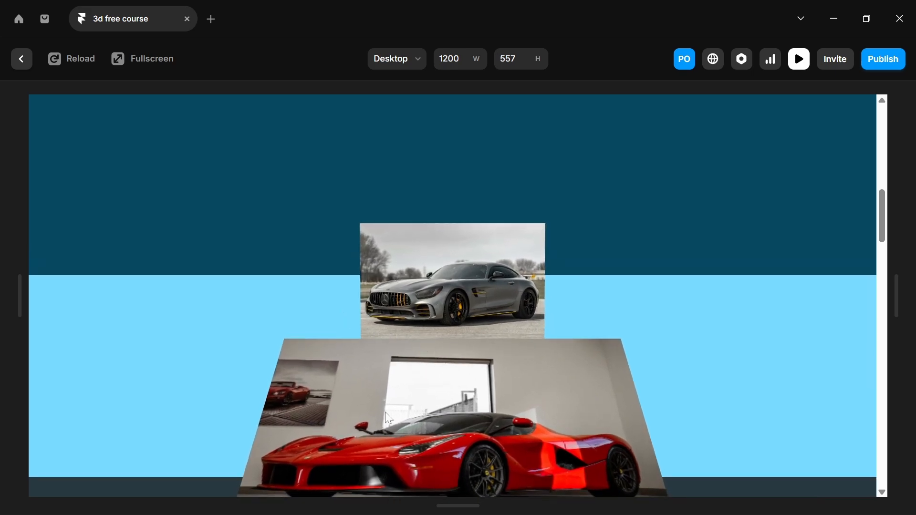
scroll(340, 285, "down", 2)
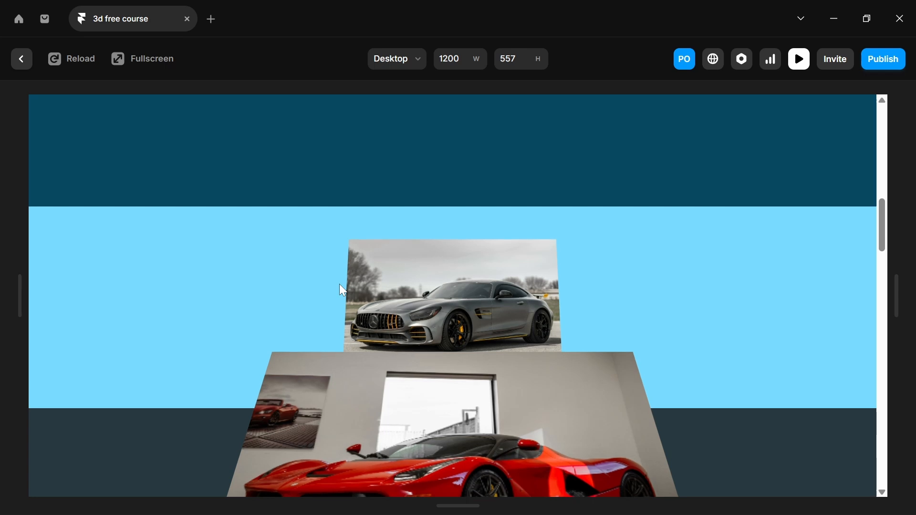
- Leave the preview and set the triger 3 section's height to 70vh
left_click(19, 61)
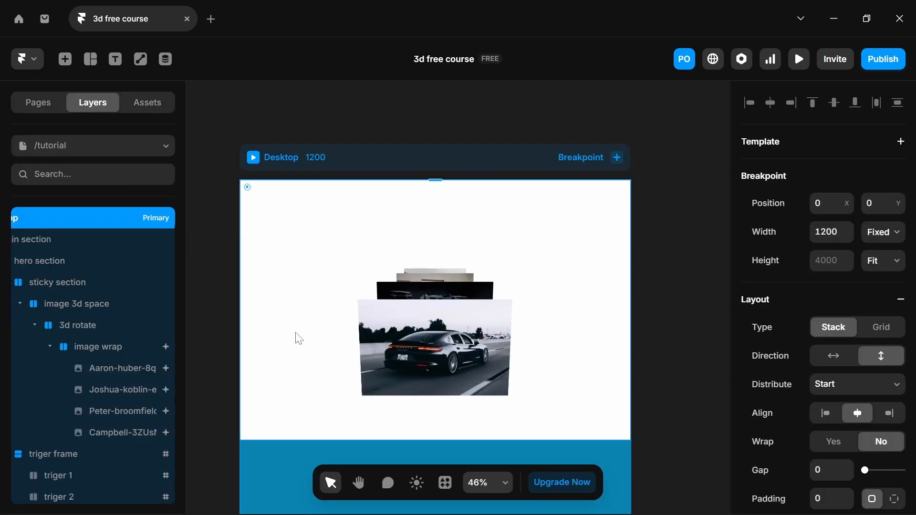
scroll(300, 339, "down", 10)
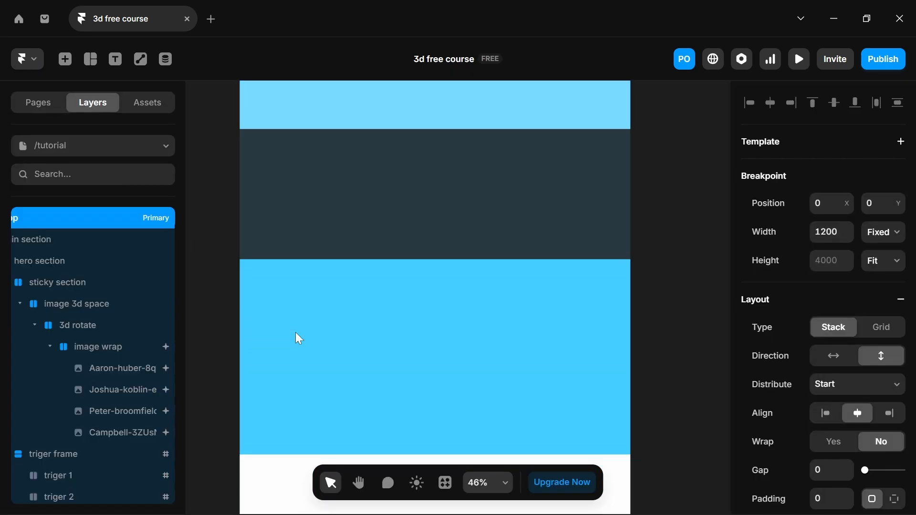
left_click(402, 302)
scroll(402, 301, "up", 2)
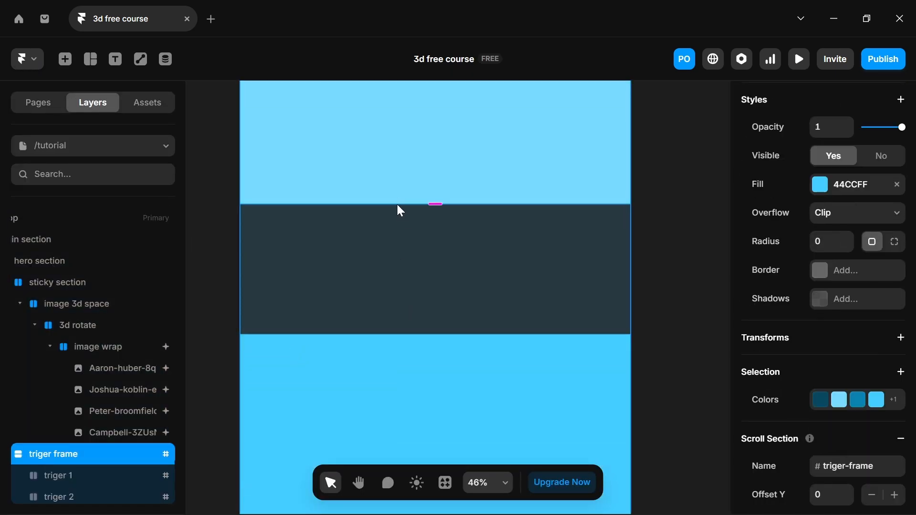
left_click(400, 221)
scroll(400, 221, "up", 2)
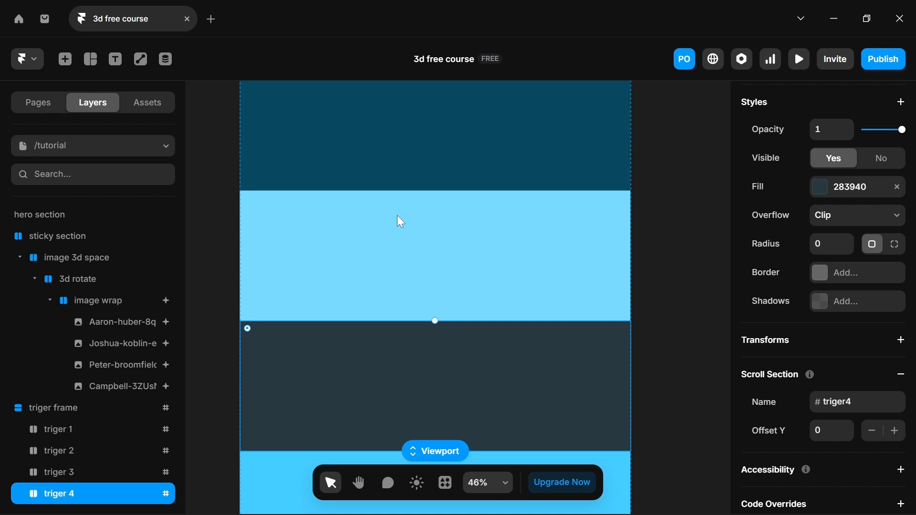
left_click(292, 236)
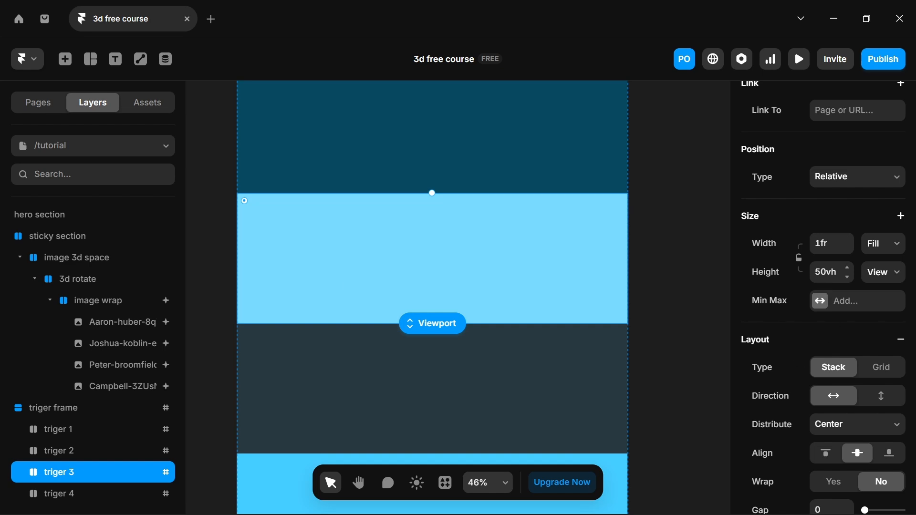
left_click(825, 272)
type("70vh")
- Check in the preview how the taller triger 3 section affects the spacing between the red and grey car images
scroll(281, 303, "down", 6)
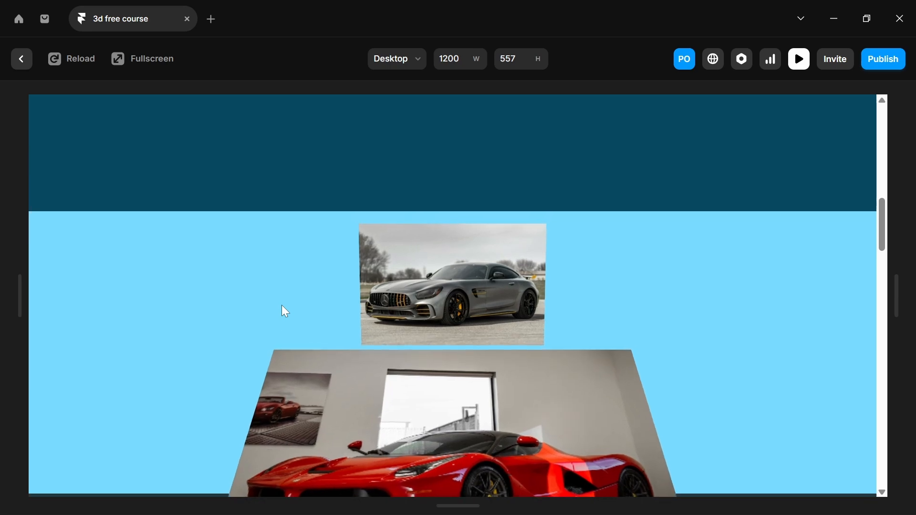
scroll(281, 305, "up", 3)
scroll(282, 306, "down", 3)
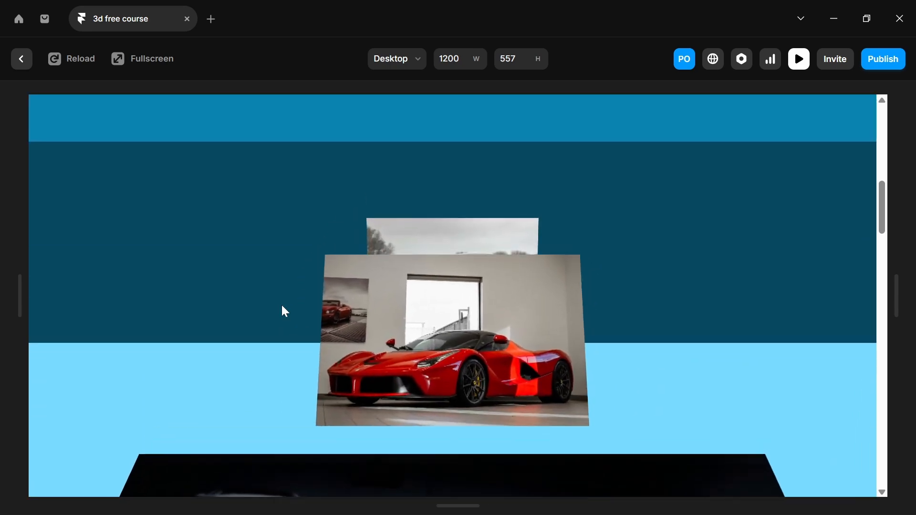
scroll(285, 311, "up", 2)
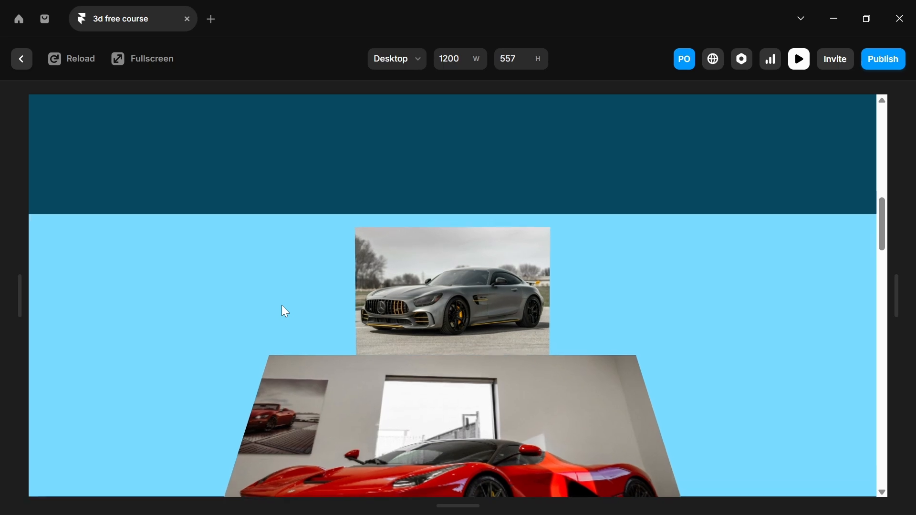
scroll(285, 312, "down", 2)
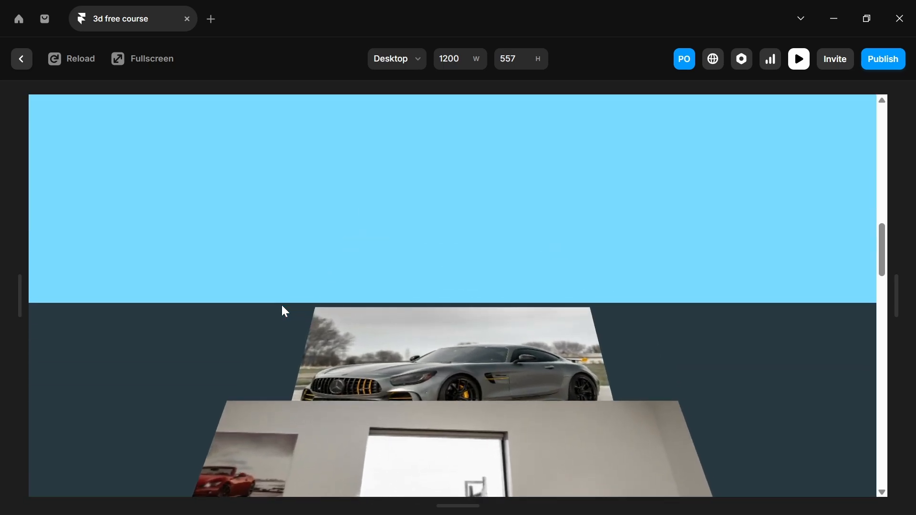
scroll(285, 312, "up", 2)
scroll(284, 311, "down", 2)
scroll(283, 308, "up", 2)
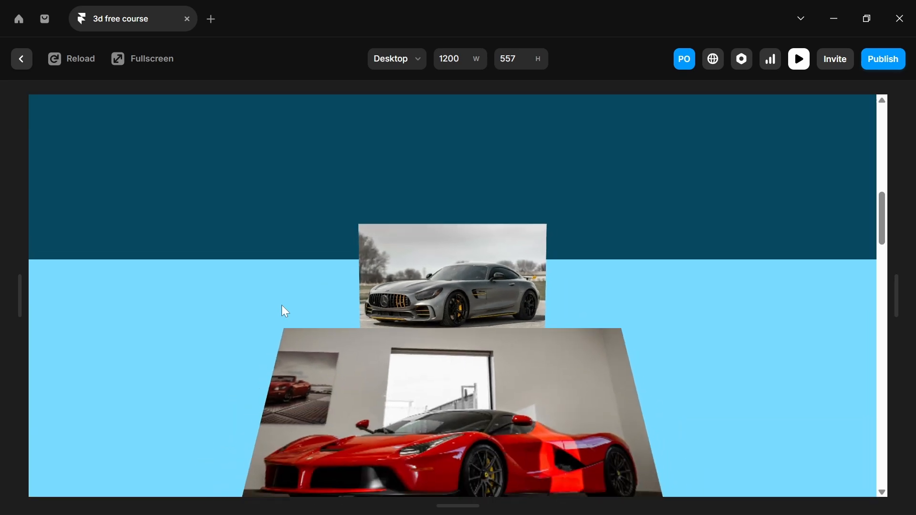
scroll(283, 308, "down", 2)
scroll(283, 308, "up", 2)
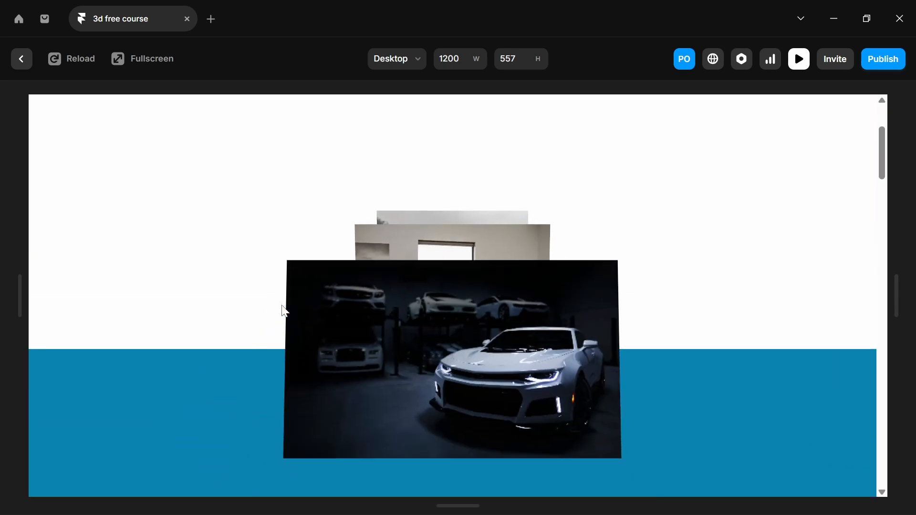
scroll(282, 308, "down", 2)
scroll(281, 305, "down", 1)
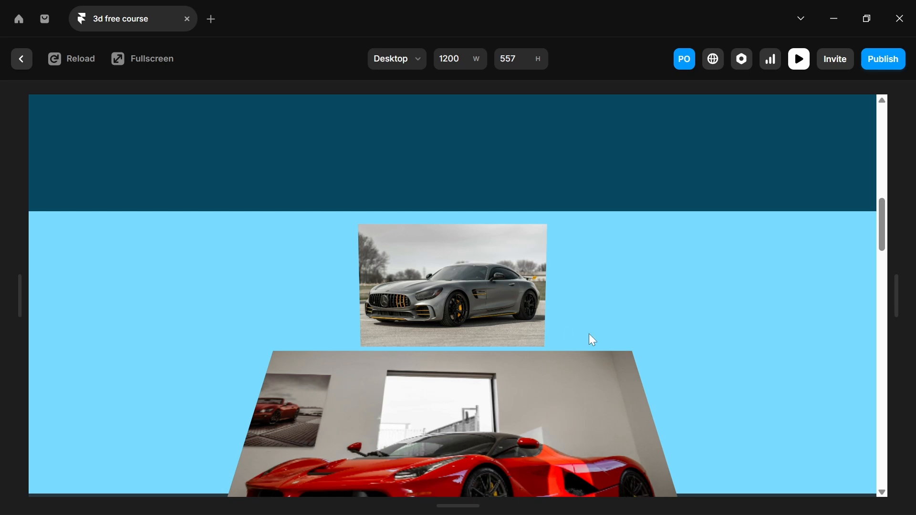
- Increase the triger 3 section's height beyond 70vh and preview the last two car images again
left_click(22, 57)
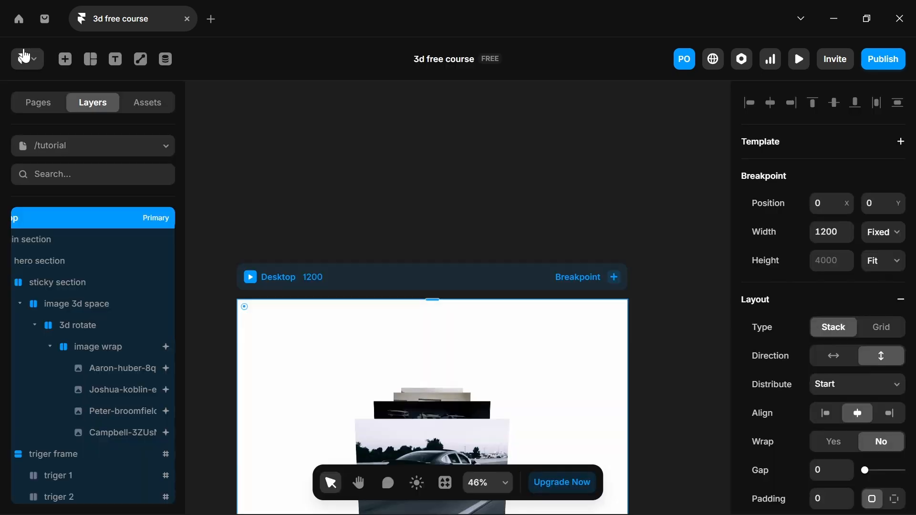
scroll(593, 348, "down", 10)
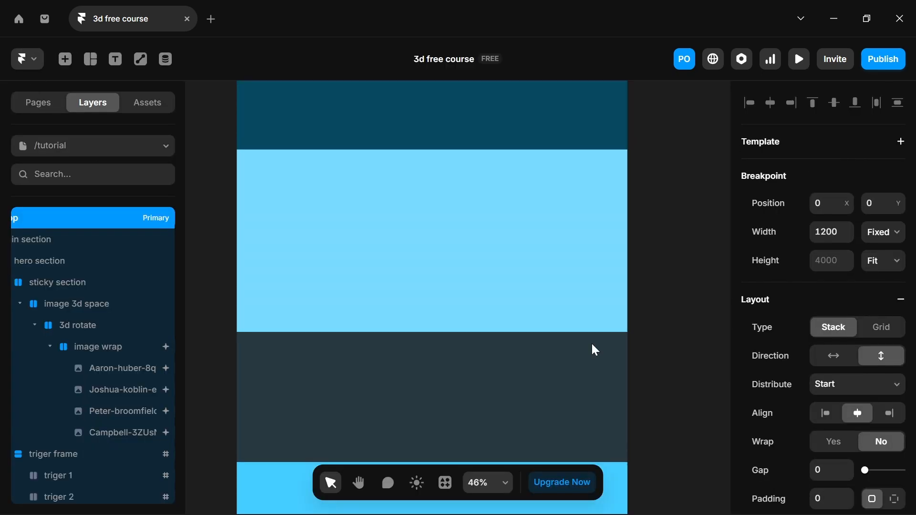
left_click(487, 260)
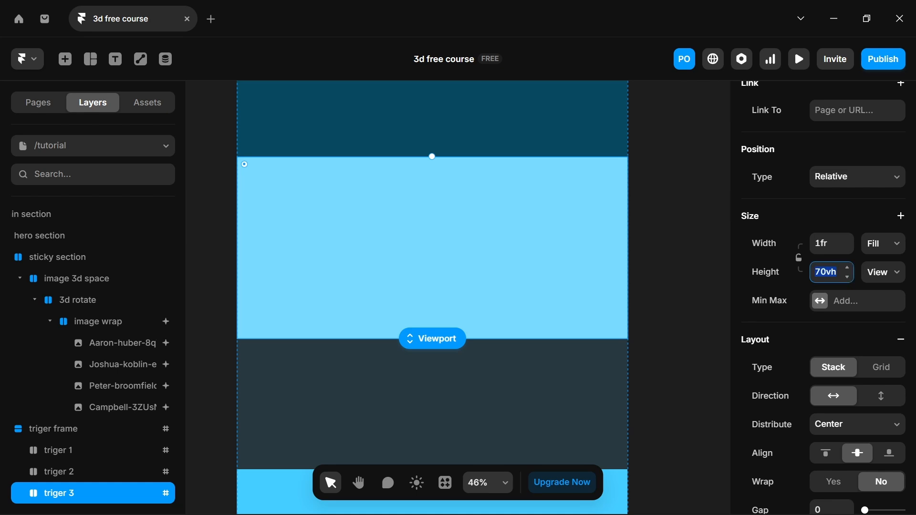
left_click(800, 59)
scroll(362, 313, "down", 5)
scroll(361, 313, "down", 3)
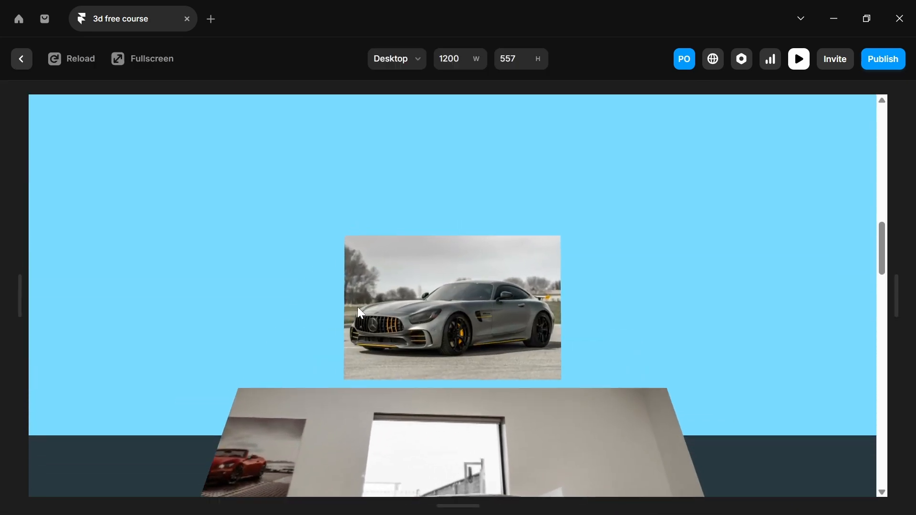
- Preview the full scroll animation back and forth, examining the timing of all four car images across the coloured triger sections
scroll(361, 313, "up", 3)
scroll(359, 309, "down", 2)
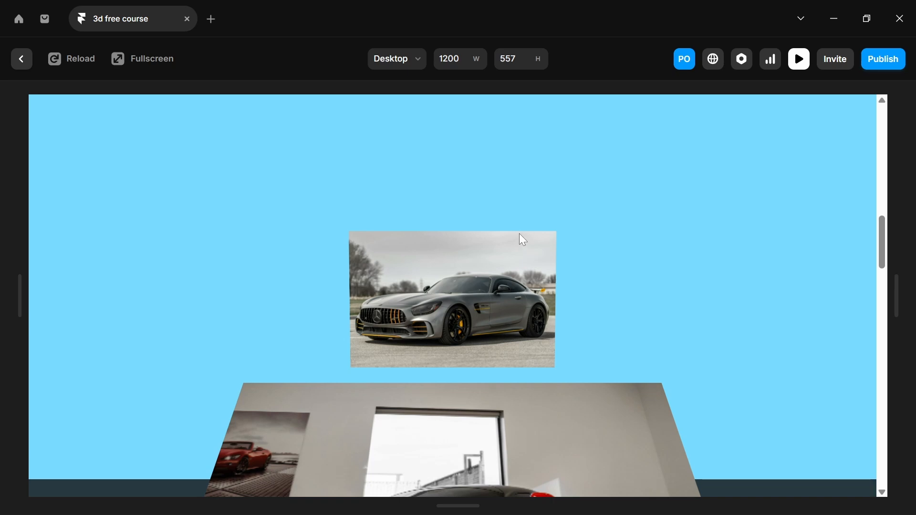
scroll(524, 239, "down", 5)
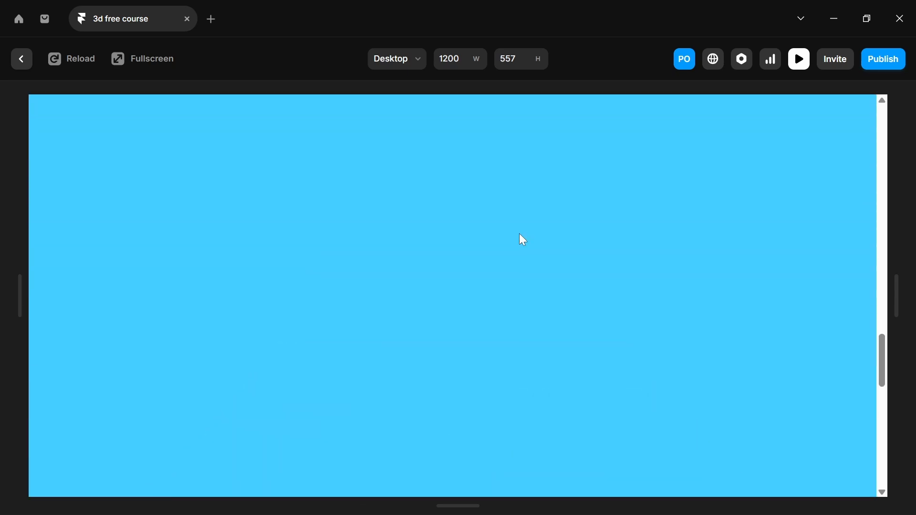
scroll(519, 234, "up", 5)
scroll(519, 234, "down", 6)
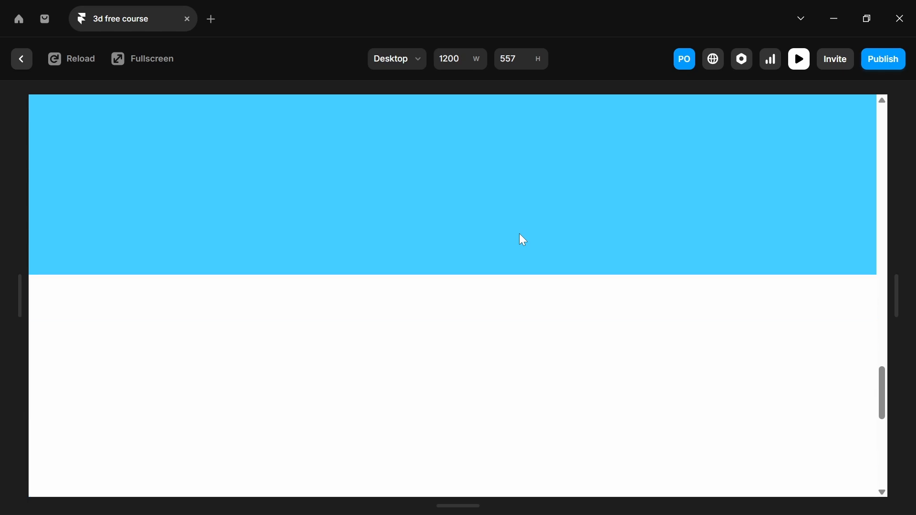
scroll(519, 234, "up", 8)
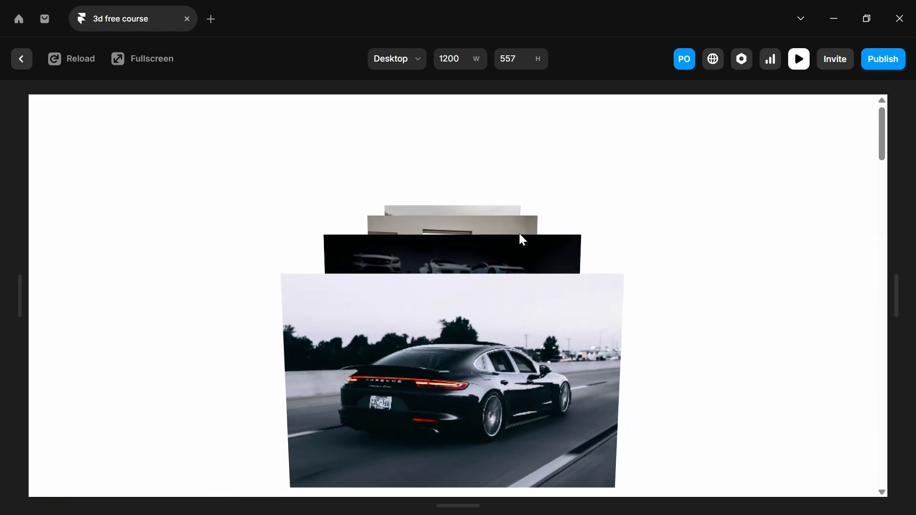
scroll(520, 235, "down", 8)
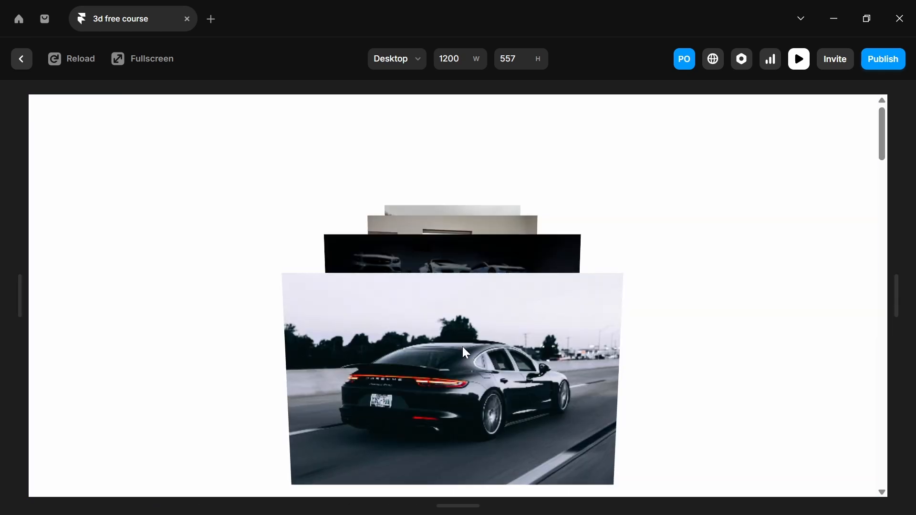
scroll(463, 346, "down", 20)
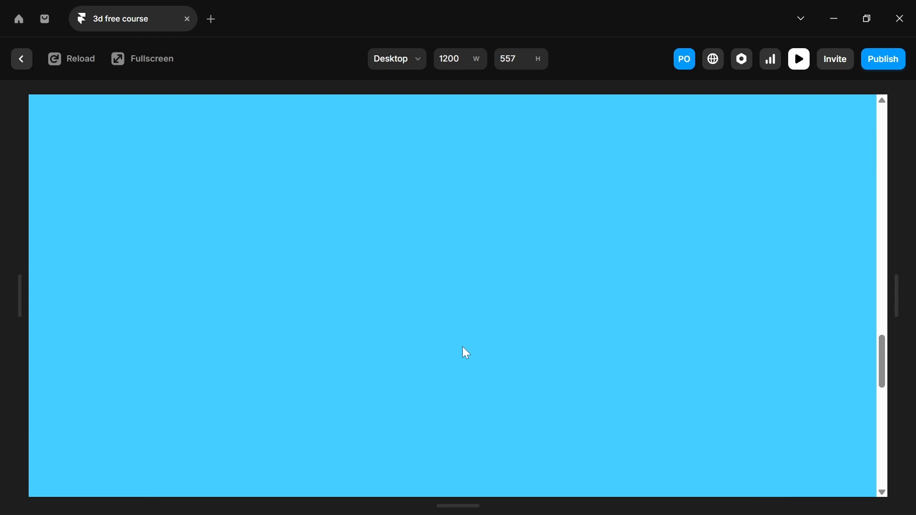
scroll(463, 348, "up", 15)
scroll(463, 349, "down", 10)
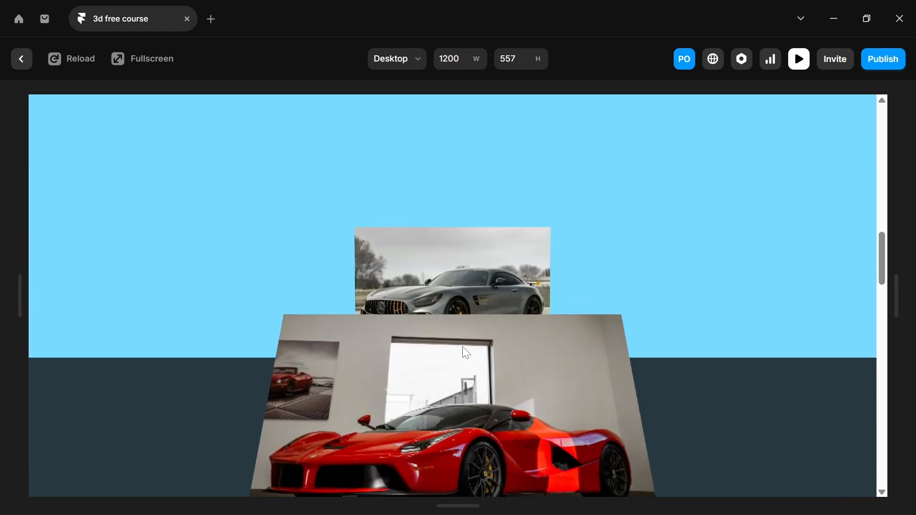
scroll(463, 349, "down", 3)
scroll(463, 350, "up", 12)
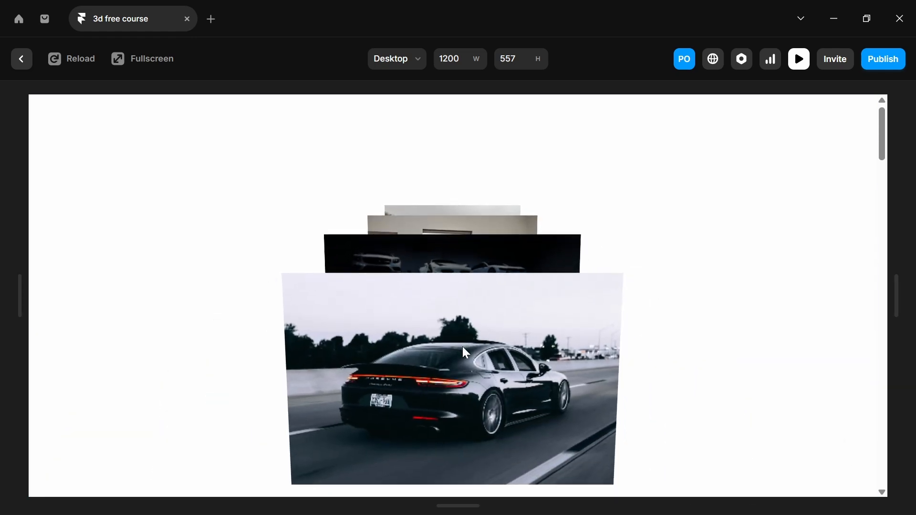
scroll(463, 349, "down", 12)
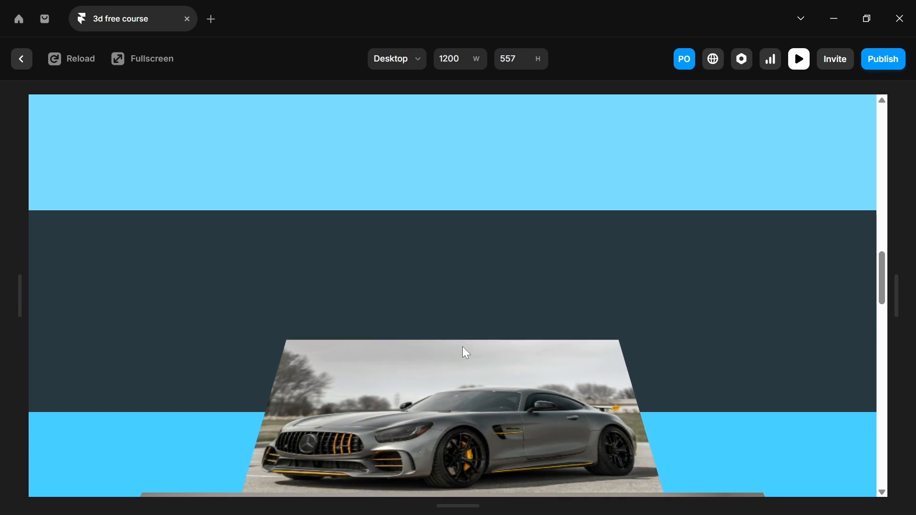
scroll(463, 347, "up", 14)
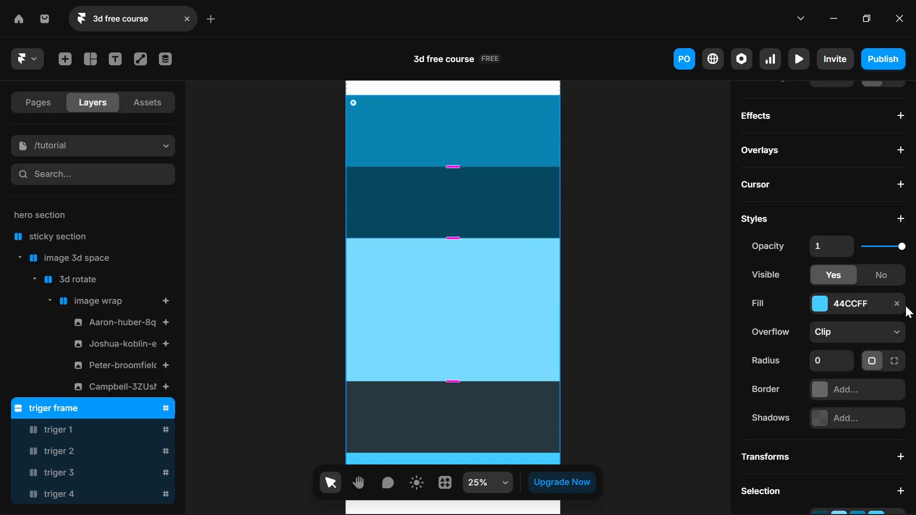
- Remove the background fill from the triger frame and from the triger 1 and triger 2 sections
left_click(898, 304)
left_click(82, 433)
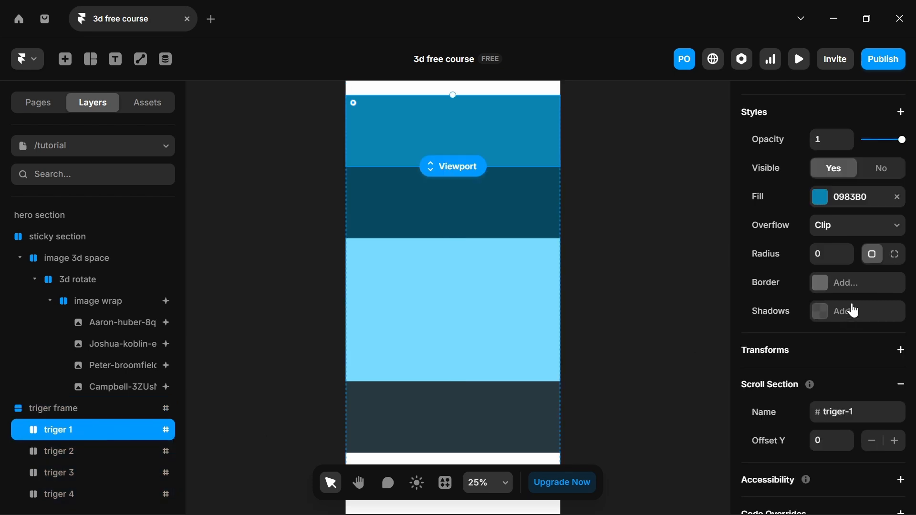
left_click(898, 200)
left_click(47, 456)
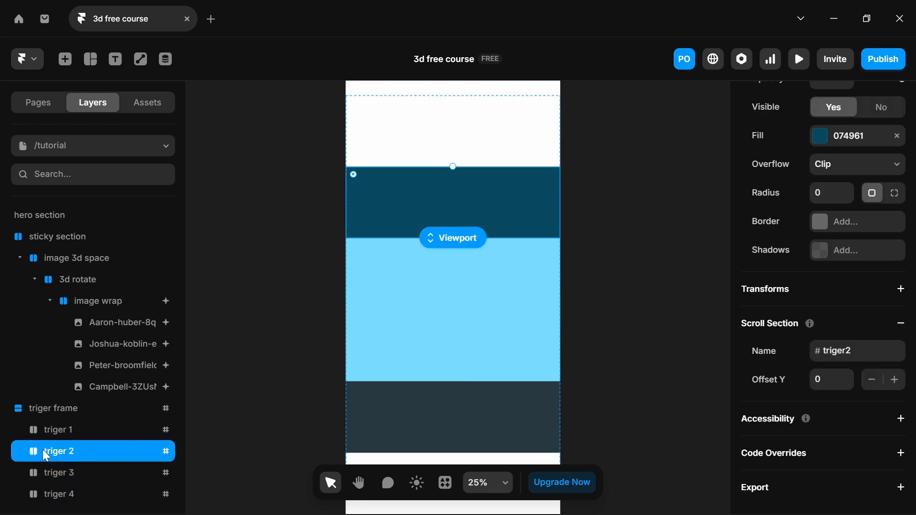
left_click(897, 135)
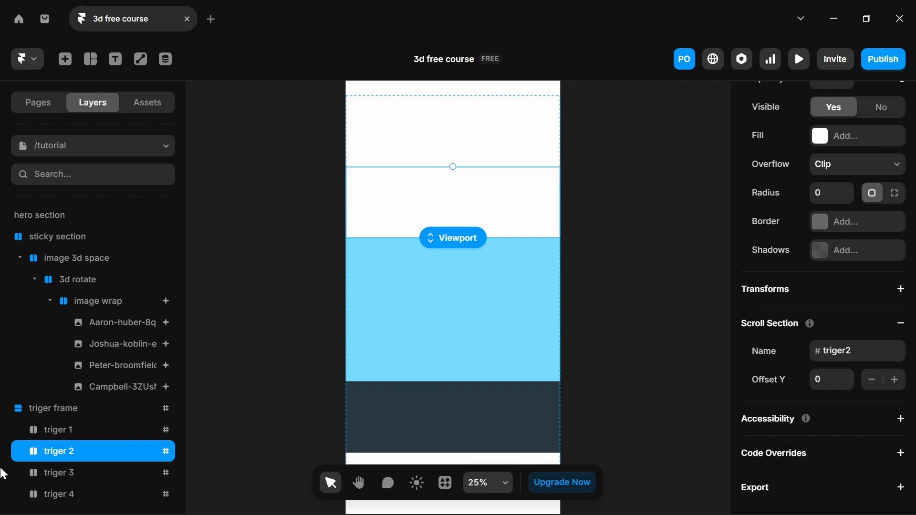
- Remove the background fill from the triger 3 and triger 4 sections
left_click(103, 475)
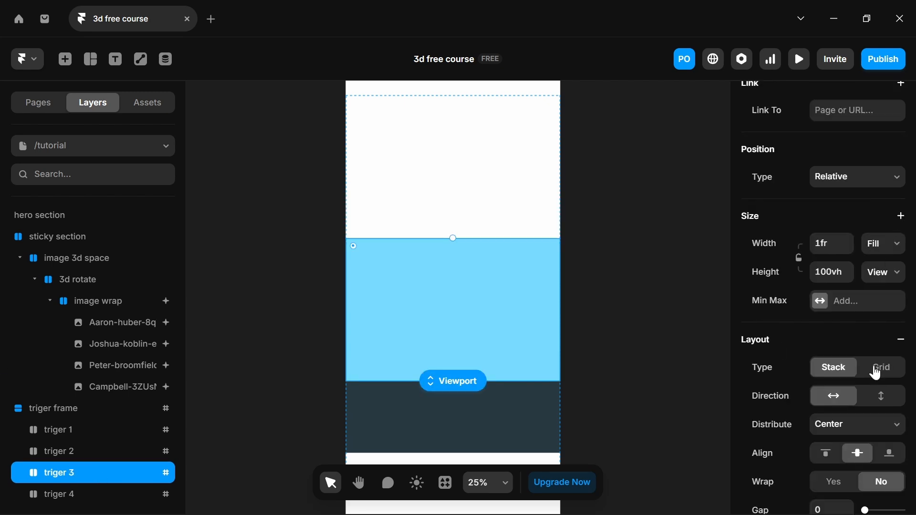
scroll(876, 429, "down", 4)
scroll(840, 258, "down", 8)
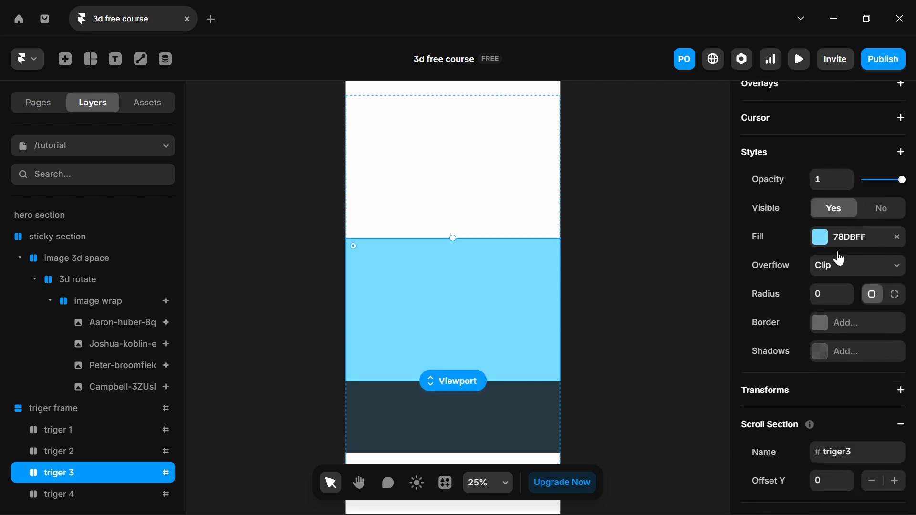
left_click(898, 235)
left_click(39, 499)
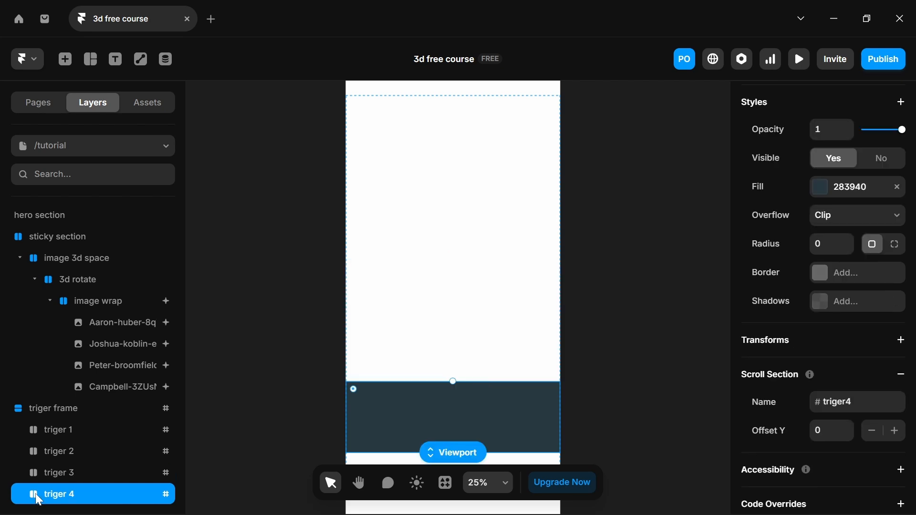
left_click(898, 187)
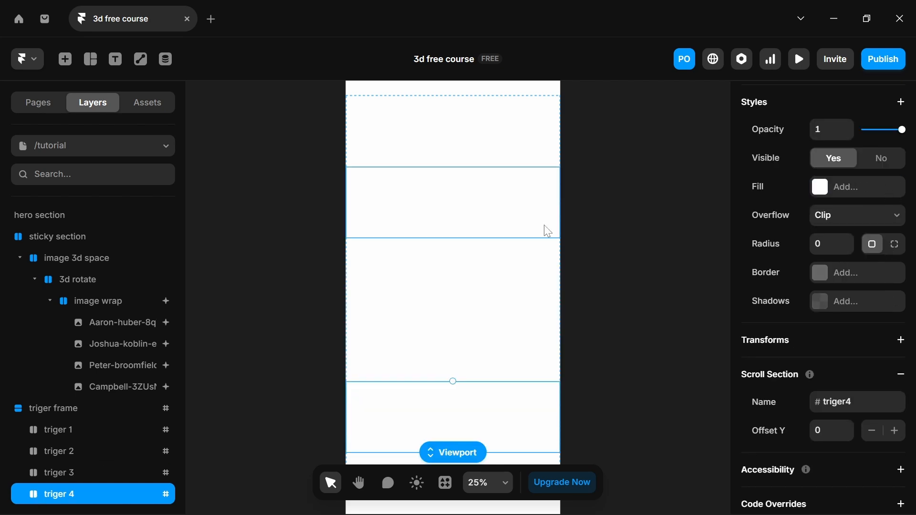
- Preview the page and scroll through the car image stack to check the animation without the coloured section backgrounds
key("ctrl+p")
scroll(356, 218, "down", 10)
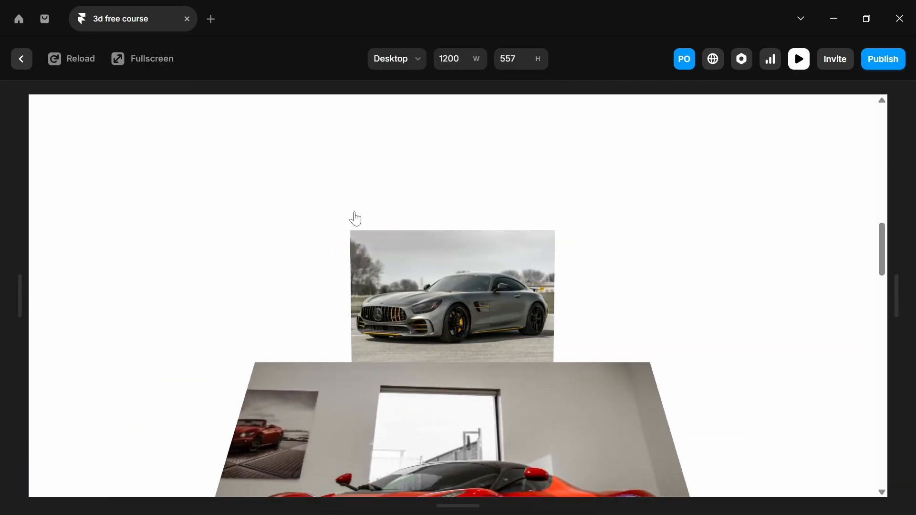
scroll(356, 219, "down", 3)
scroll(355, 219, "up", 8)
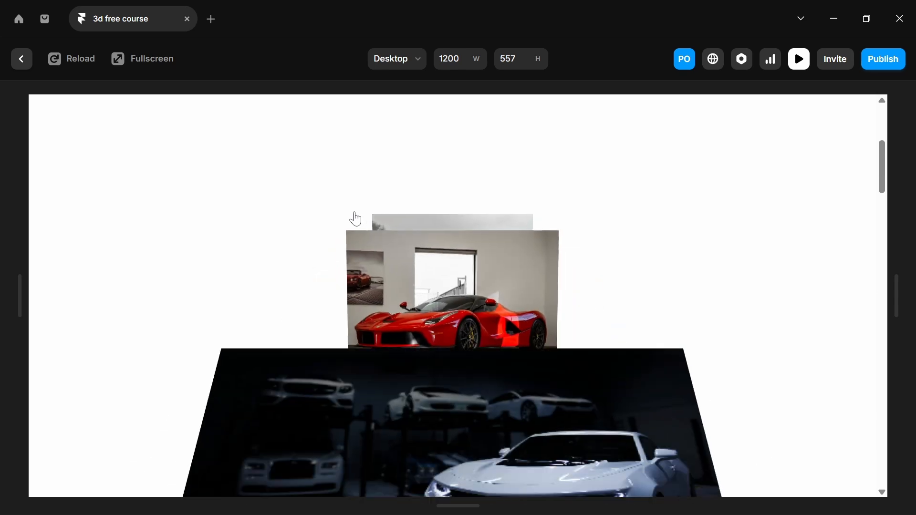
scroll(356, 219, "down", 5)
scroll(355, 219, "up", 5)
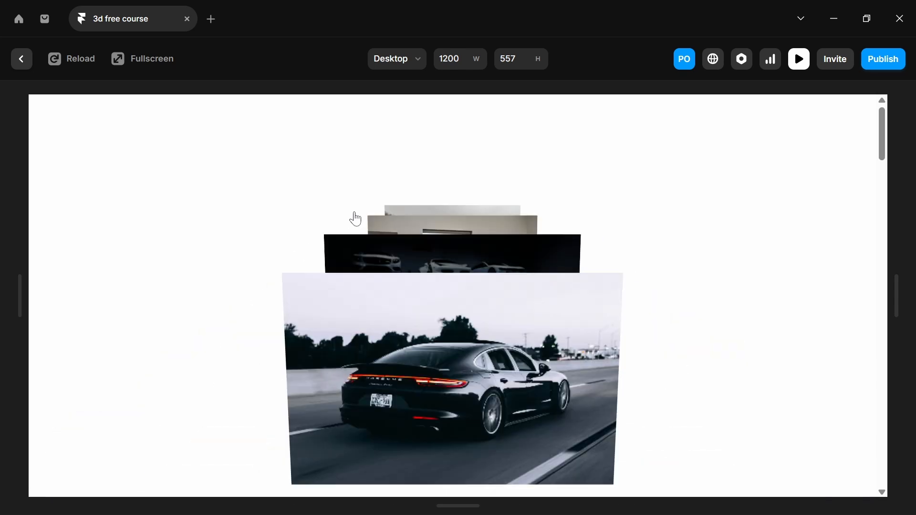